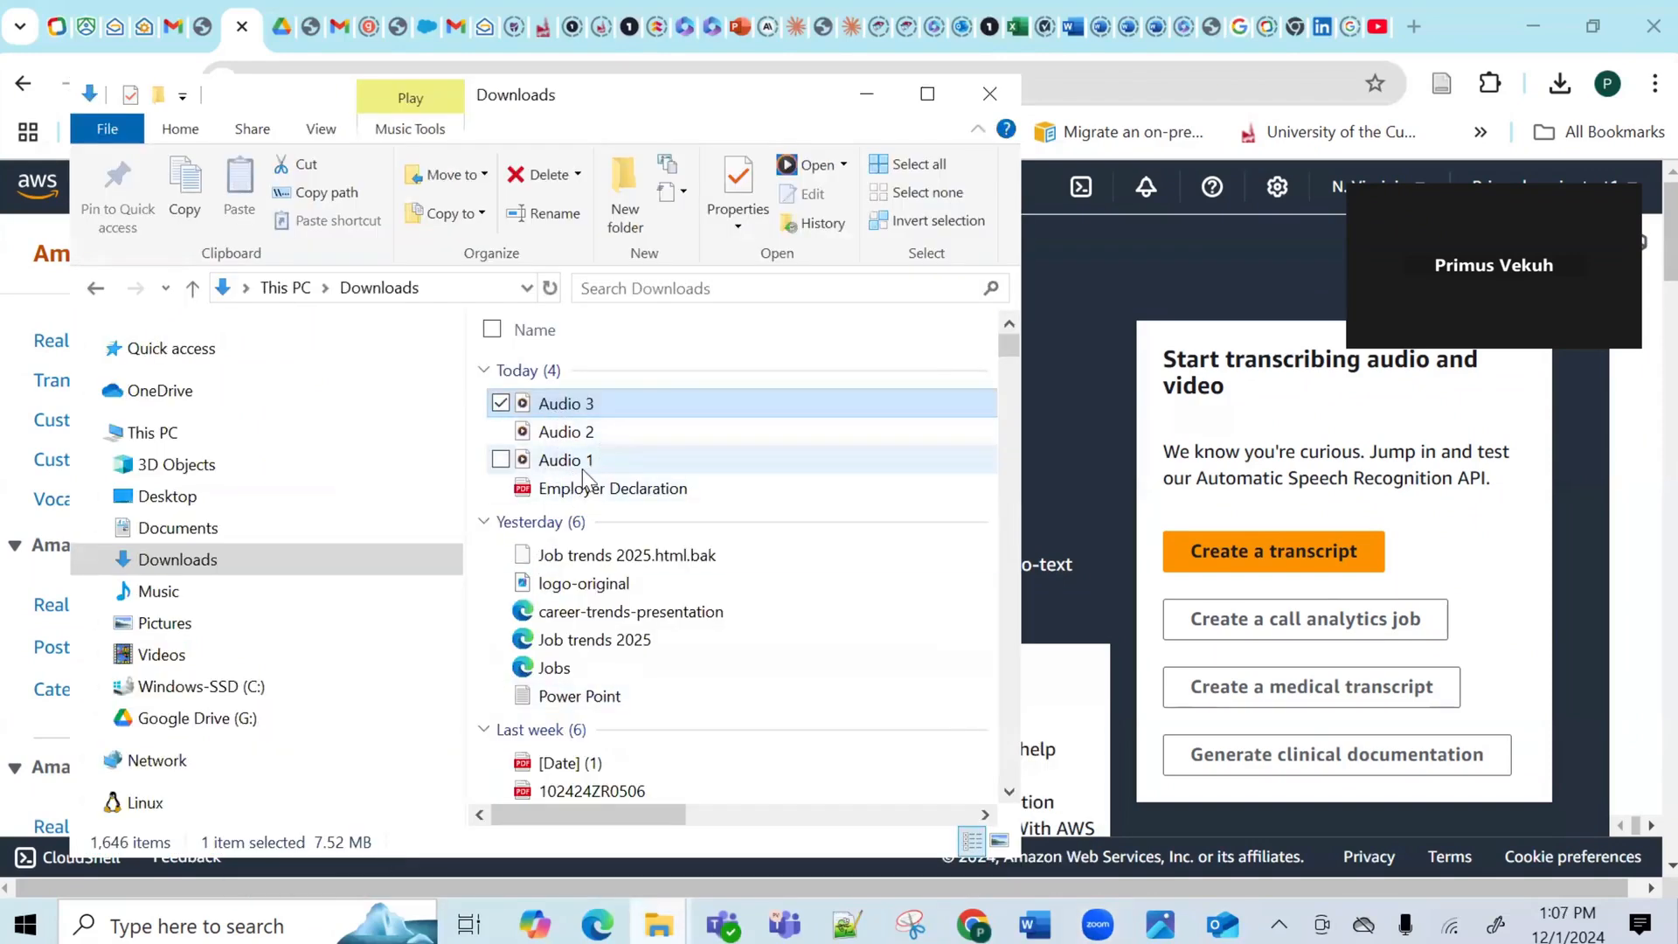
Bring the Chrome window with the Amazon Transcribe page in front of the Downloads folder.
left_click(1099, 295)
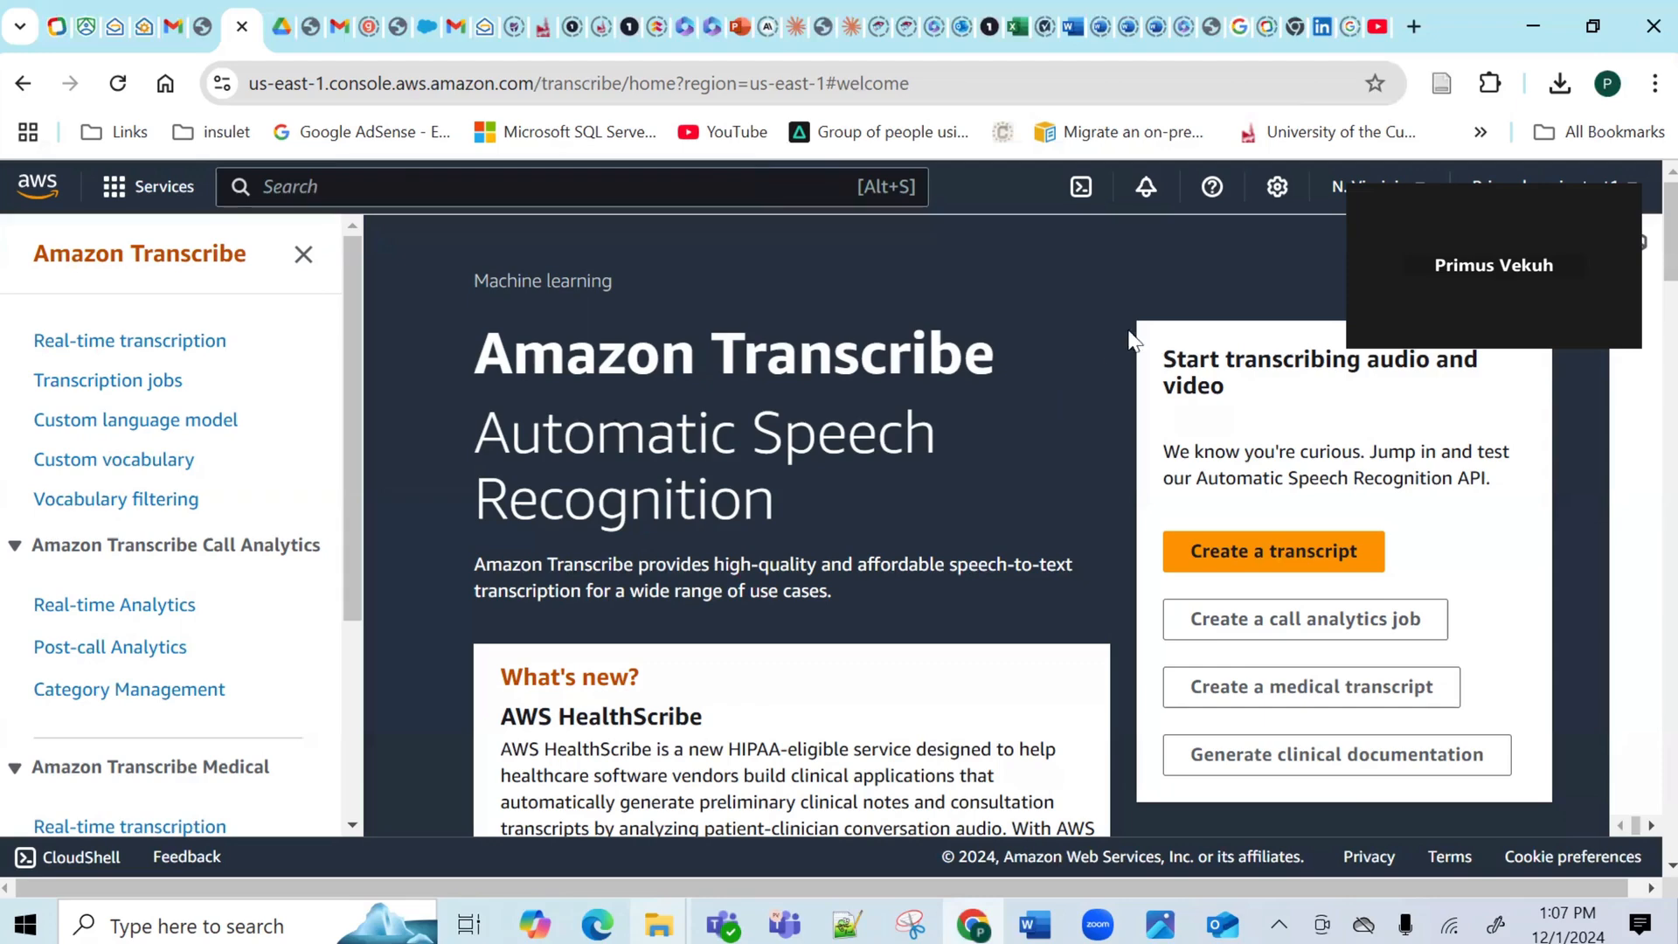
left_click(639, 238)
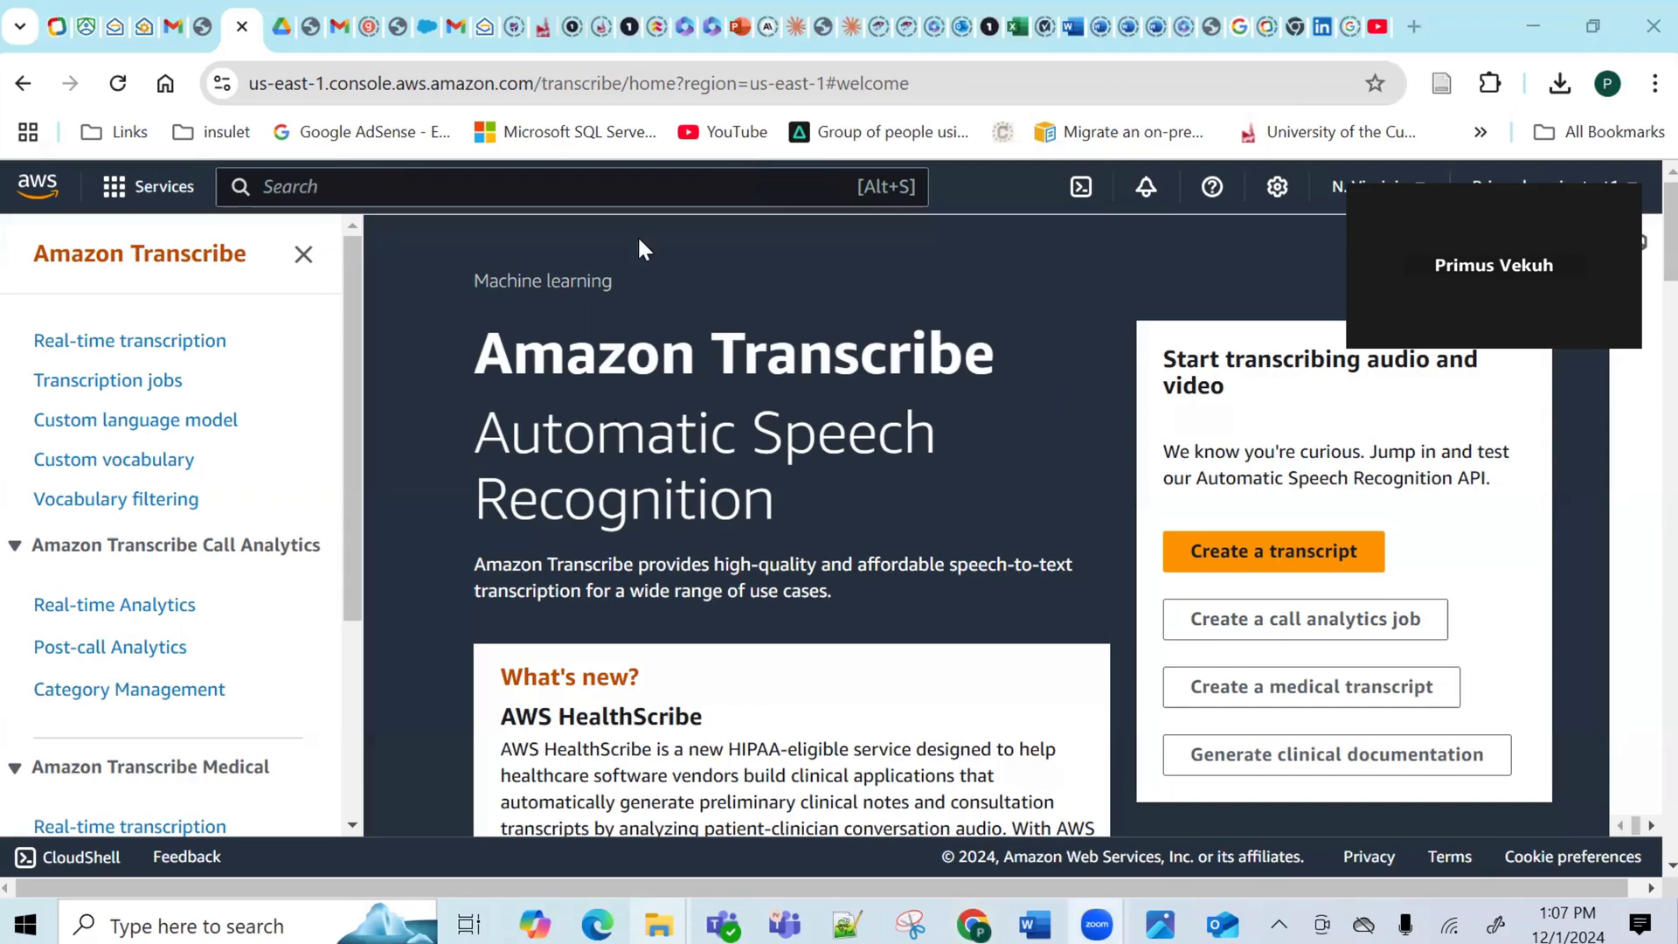
In a new tab, Google 'aws console' and sign in to the AWS Management Console.
left_click(1417, 33)
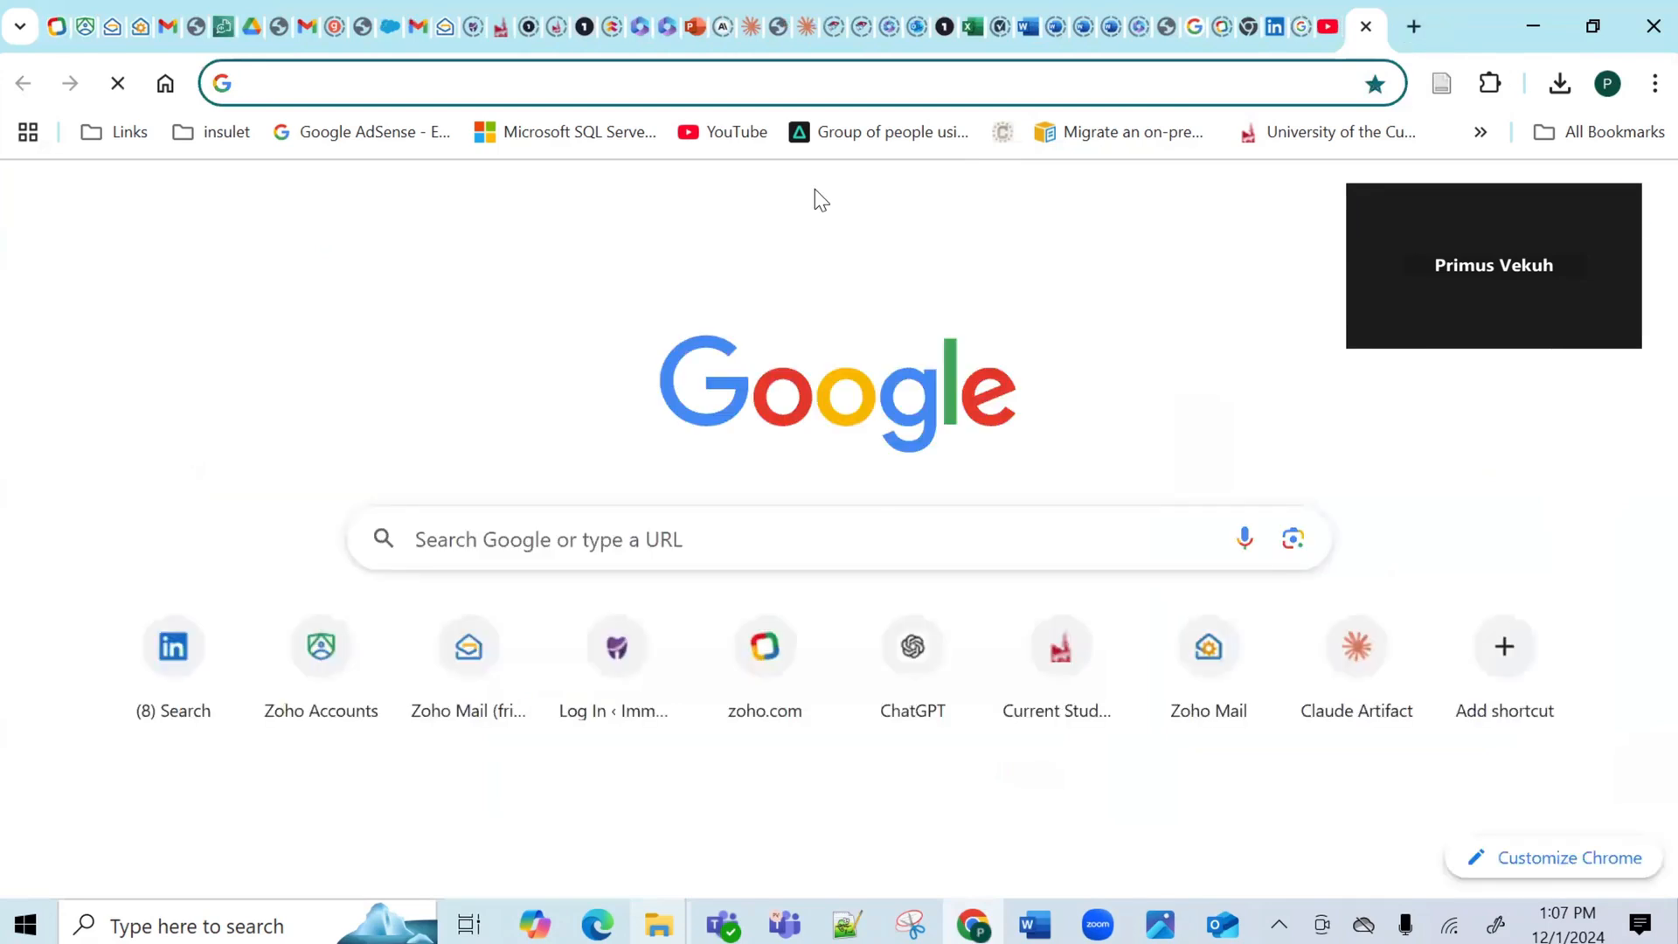
type("amazon")
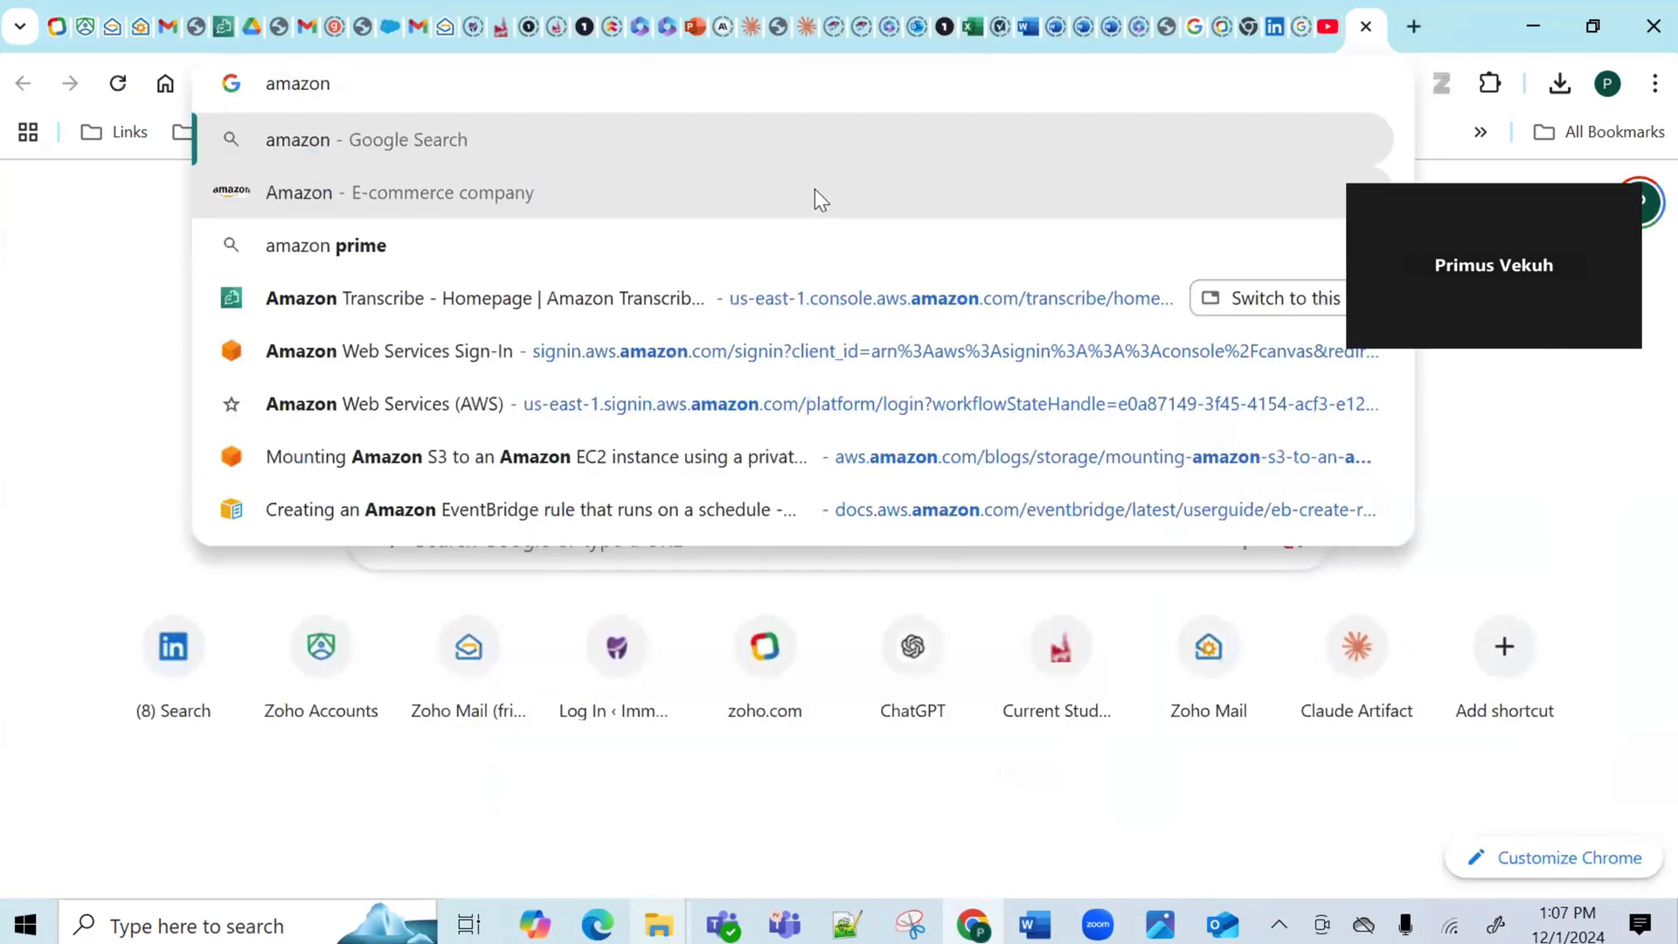
key("BackSpace")
key("BackSpace")
key("BackSpace")
key("BackSpace")
key("BackSpace")
key("BackSpace")
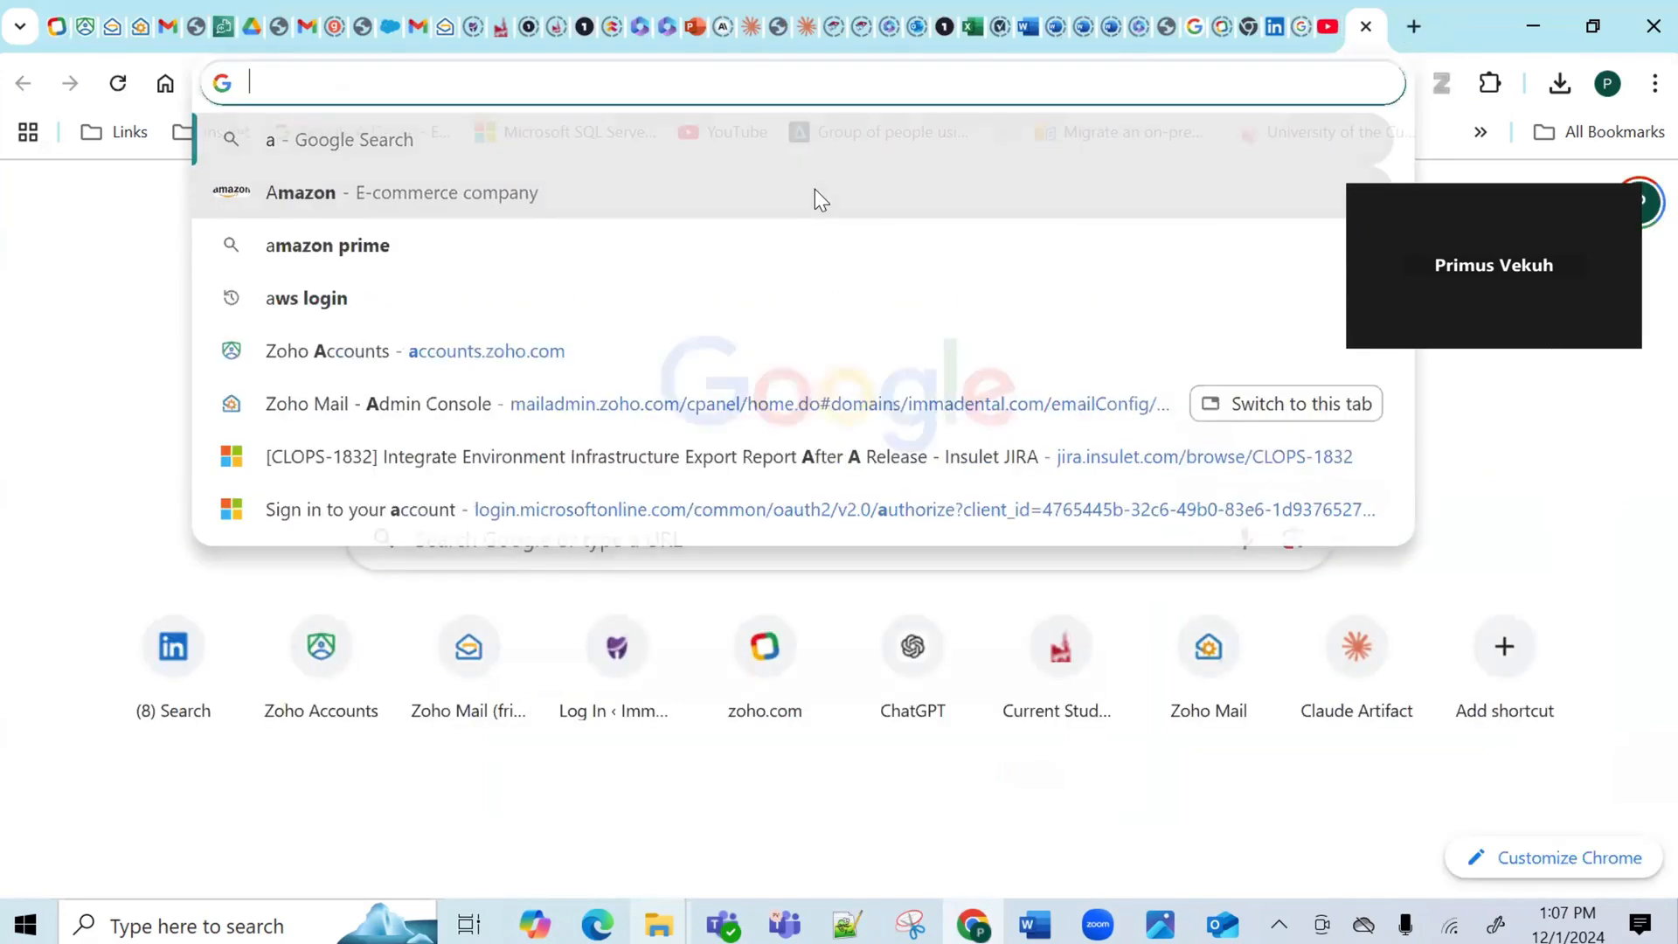
type("aws console")
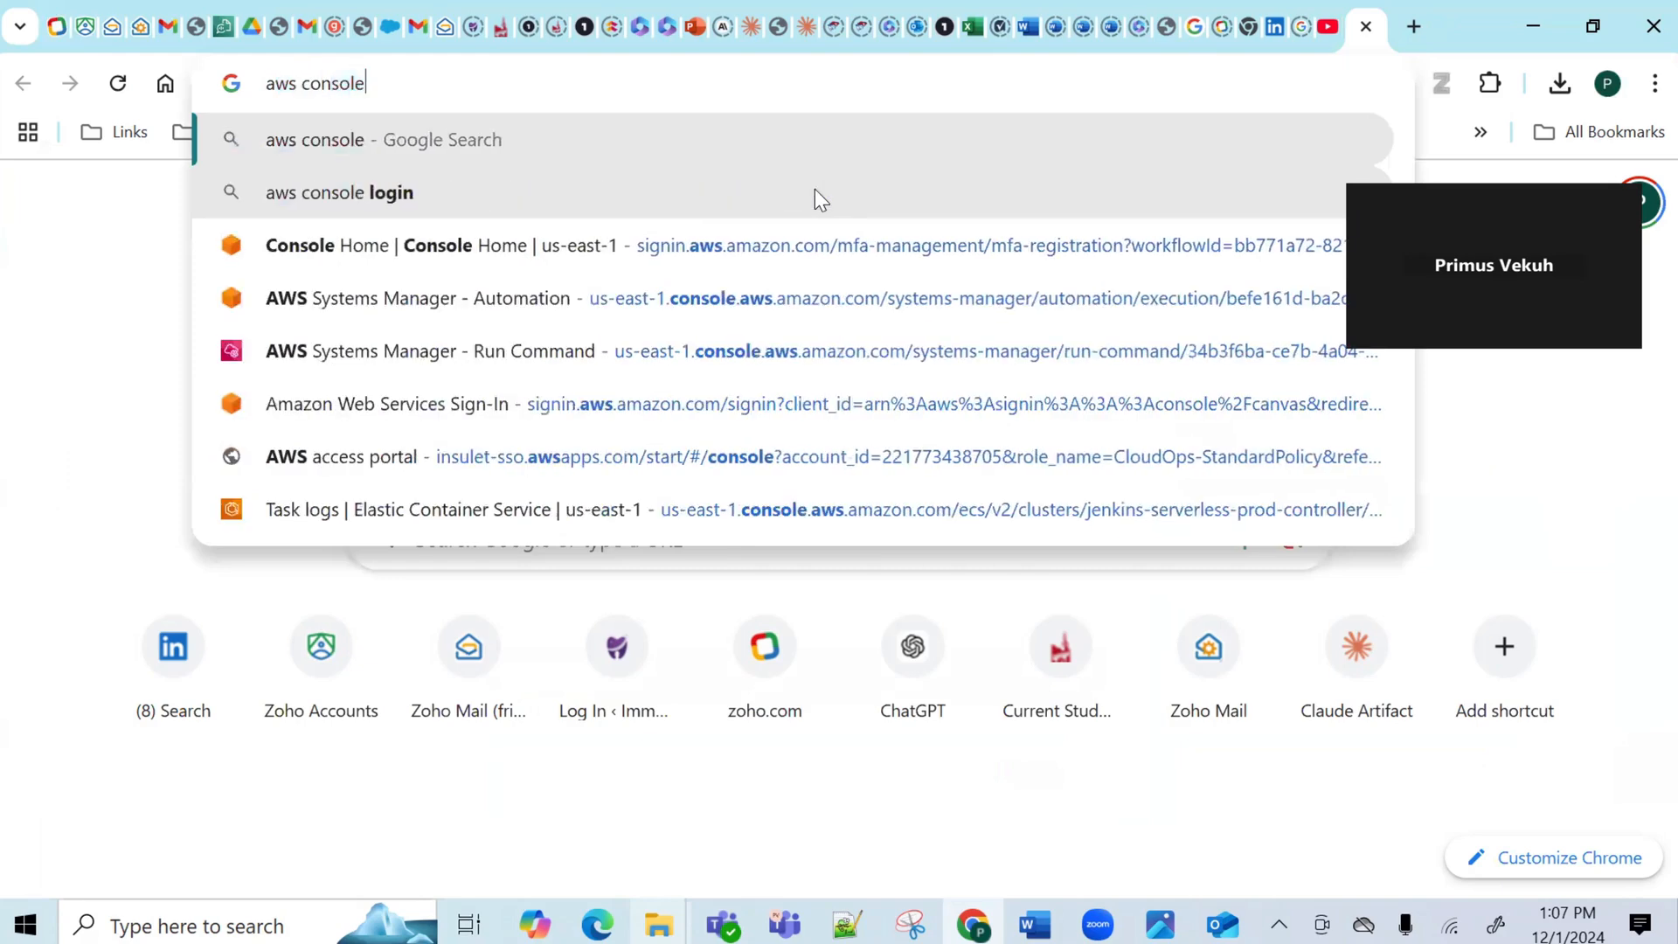
key("Return")
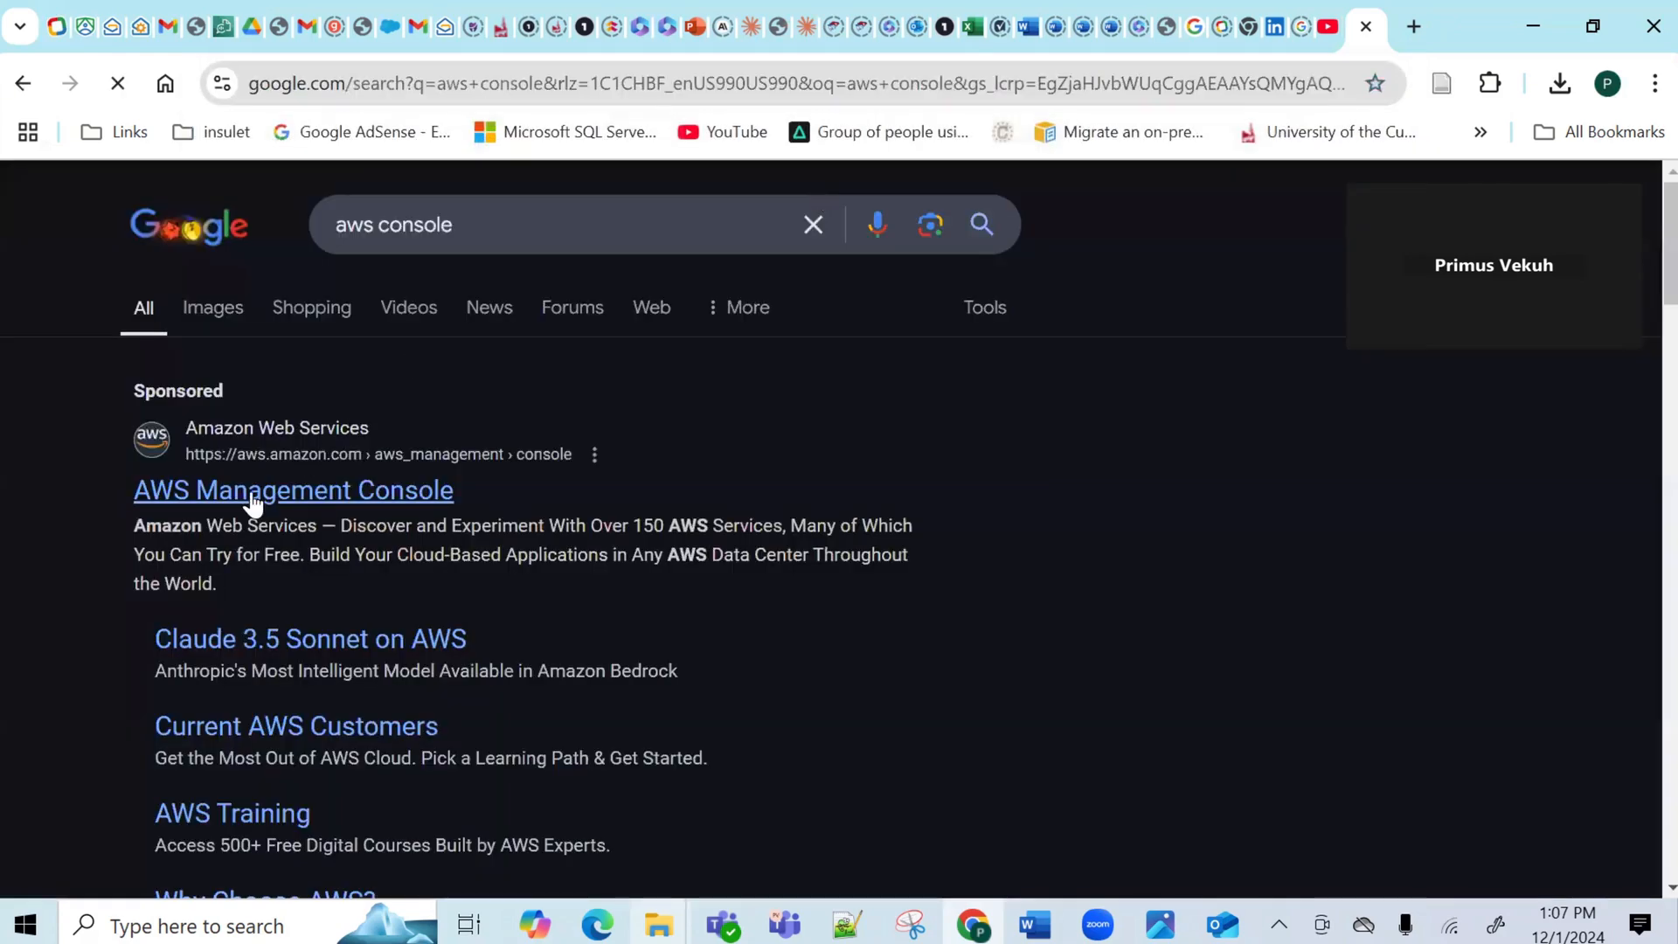
left_click(254, 501)
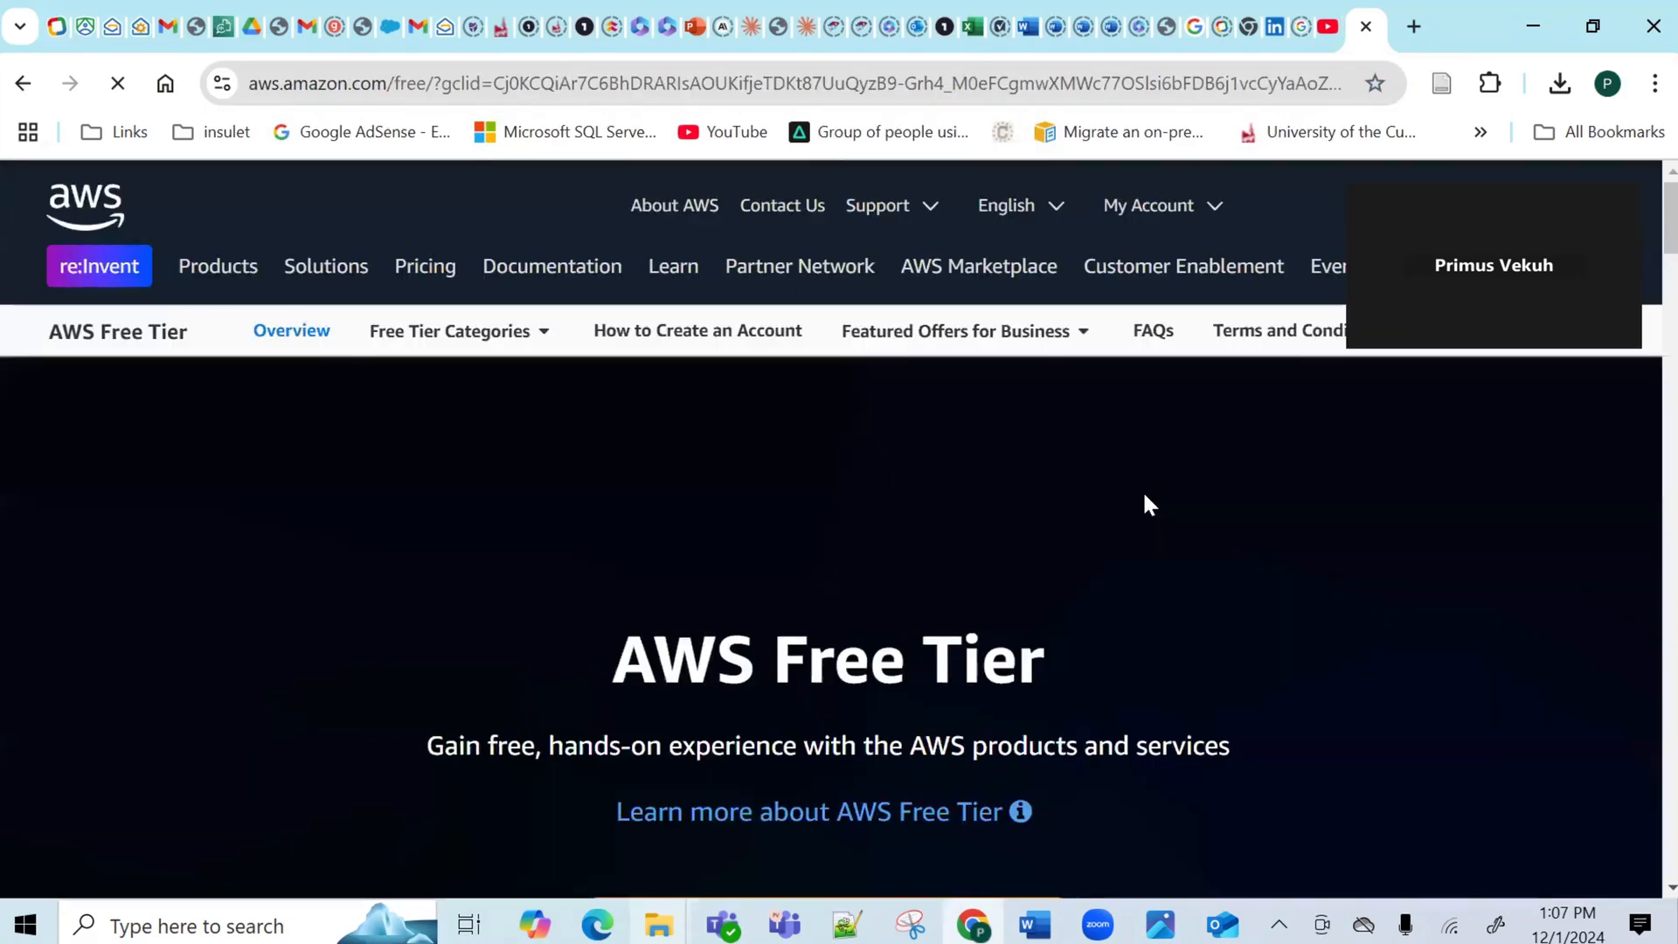
left_click_drag(1484, 360, 1635, 499)
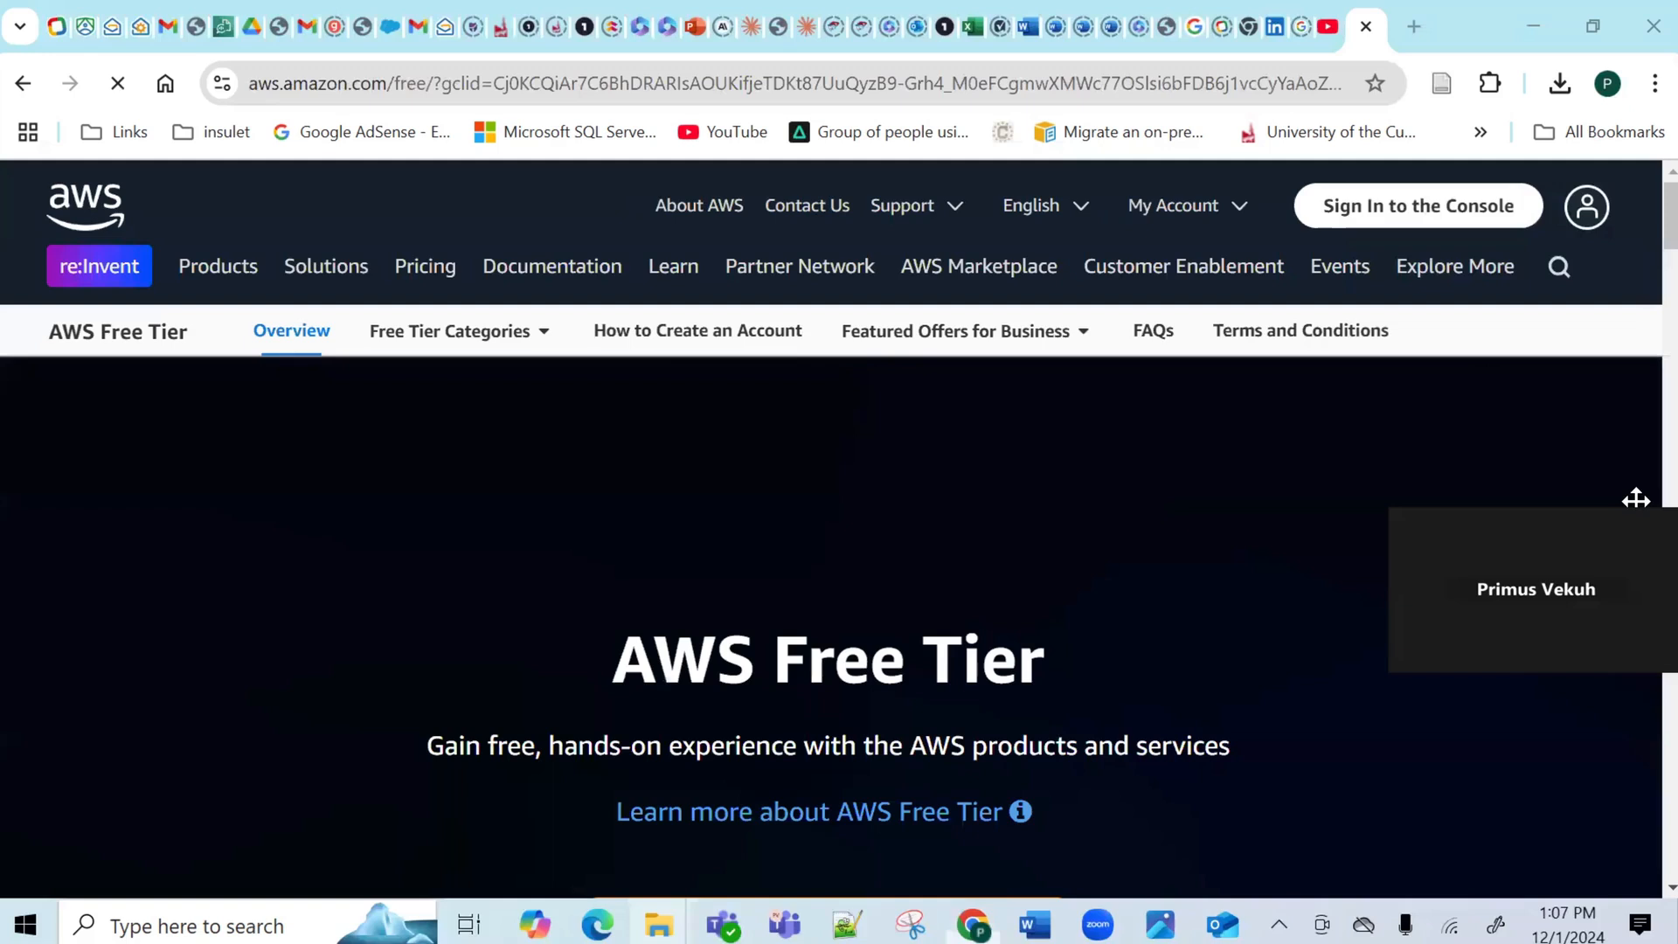
left_click(1372, 221)
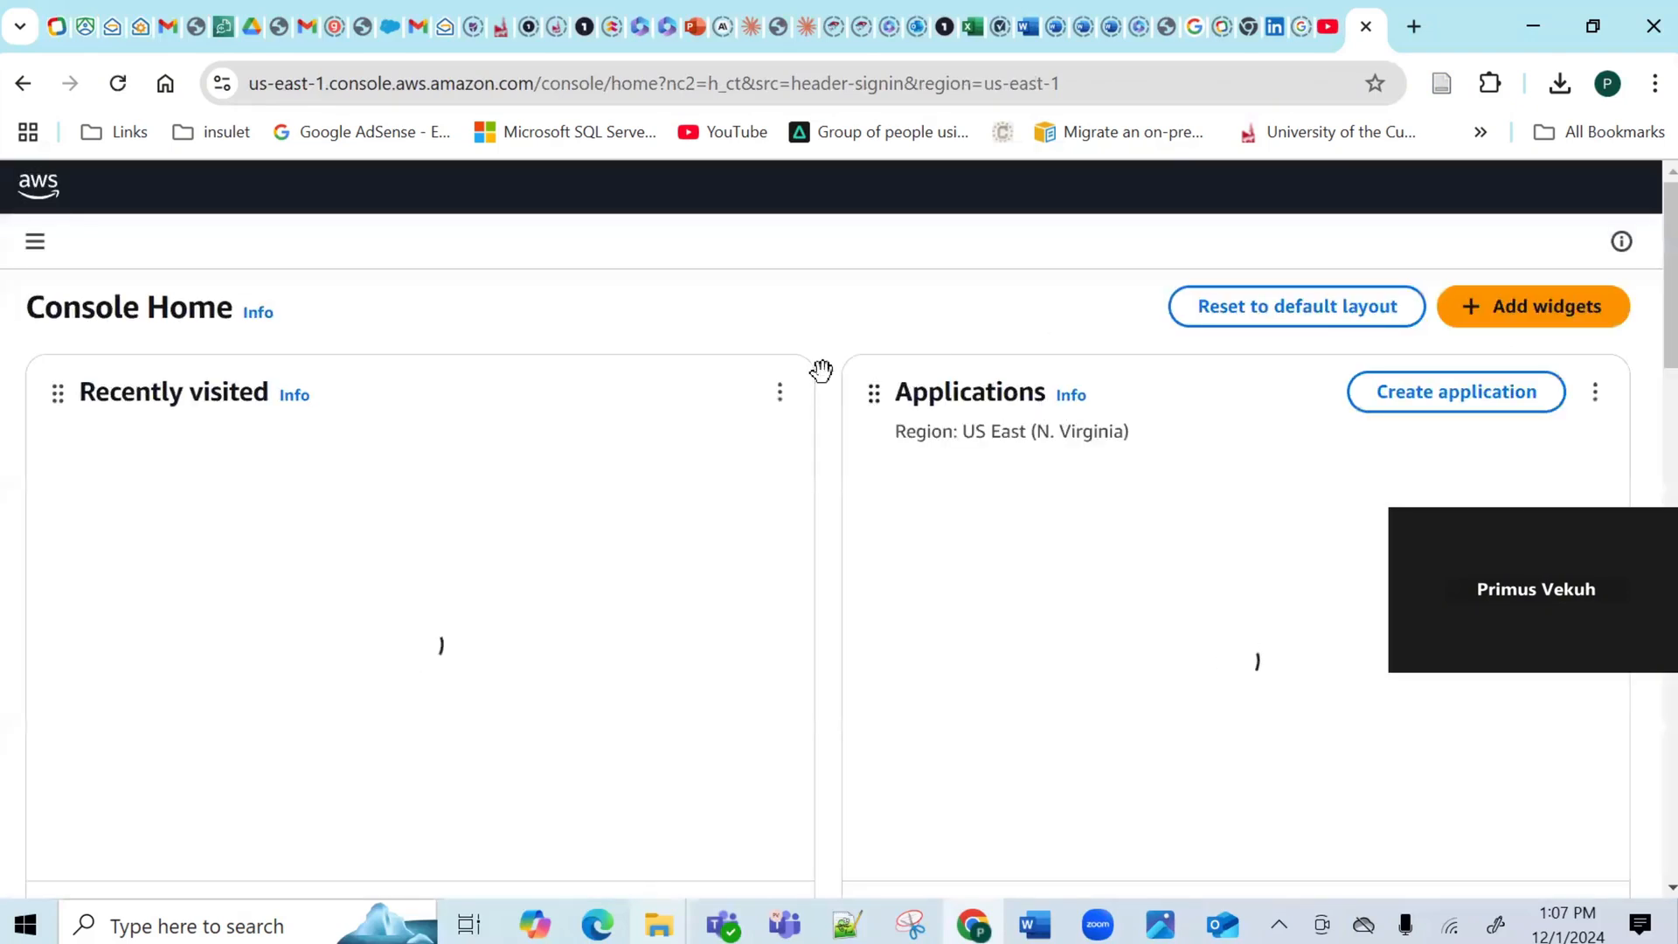
Go back to the AWS Free Tier page and open then close the My Account menu.
left_click(24, 85)
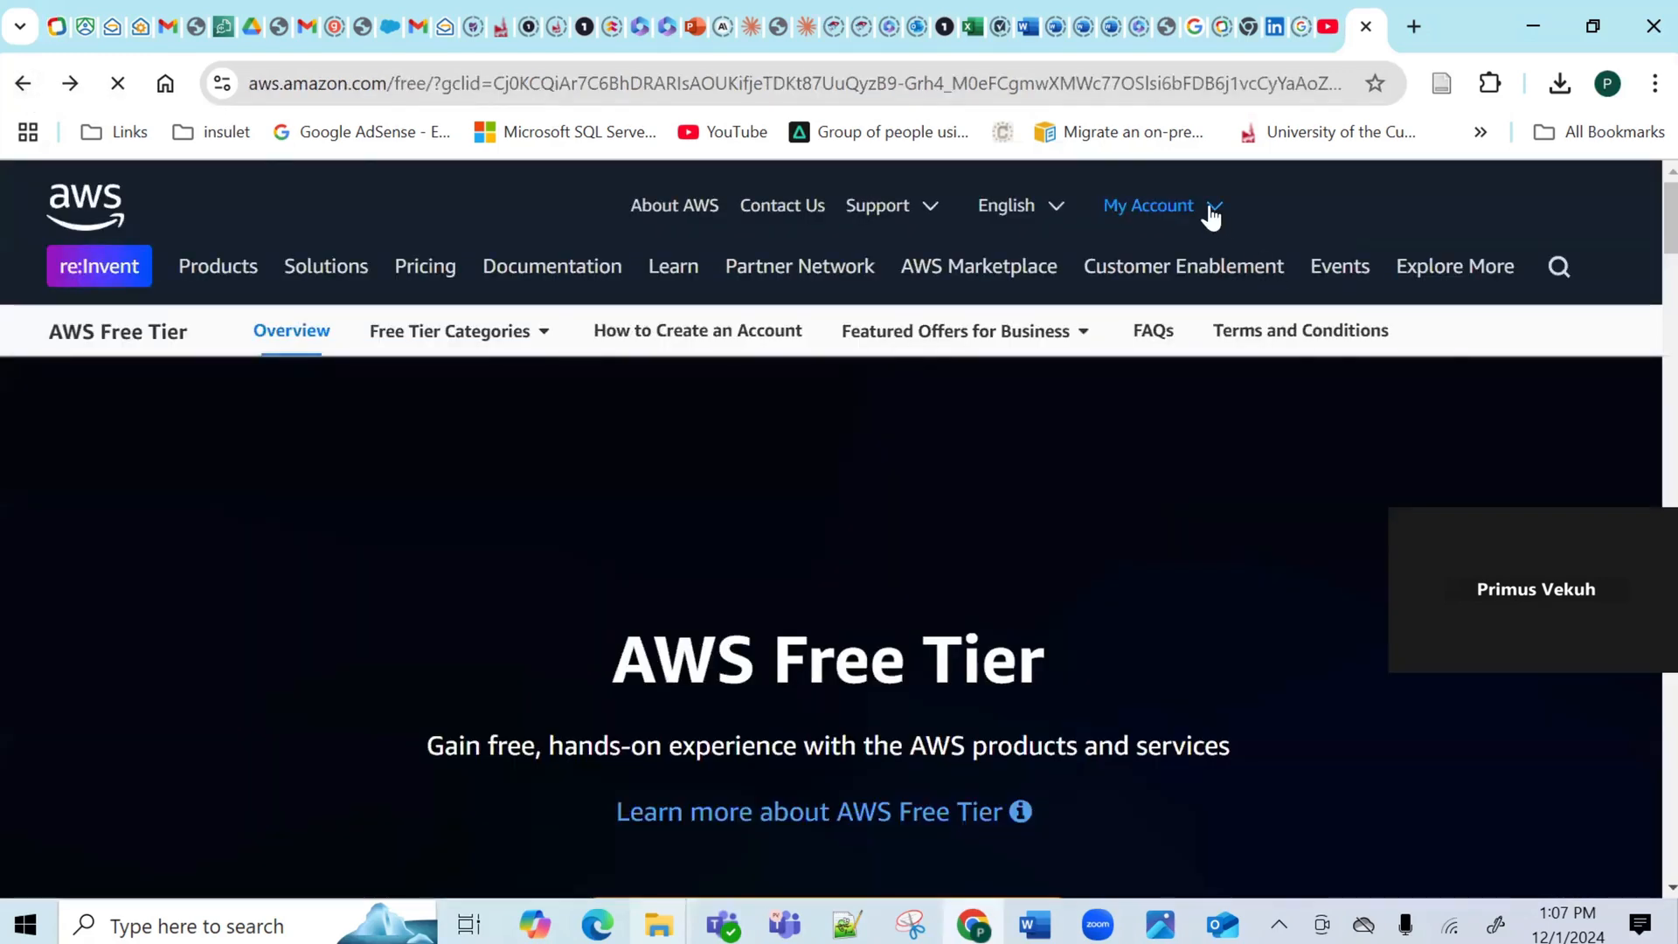
left_click(1212, 214)
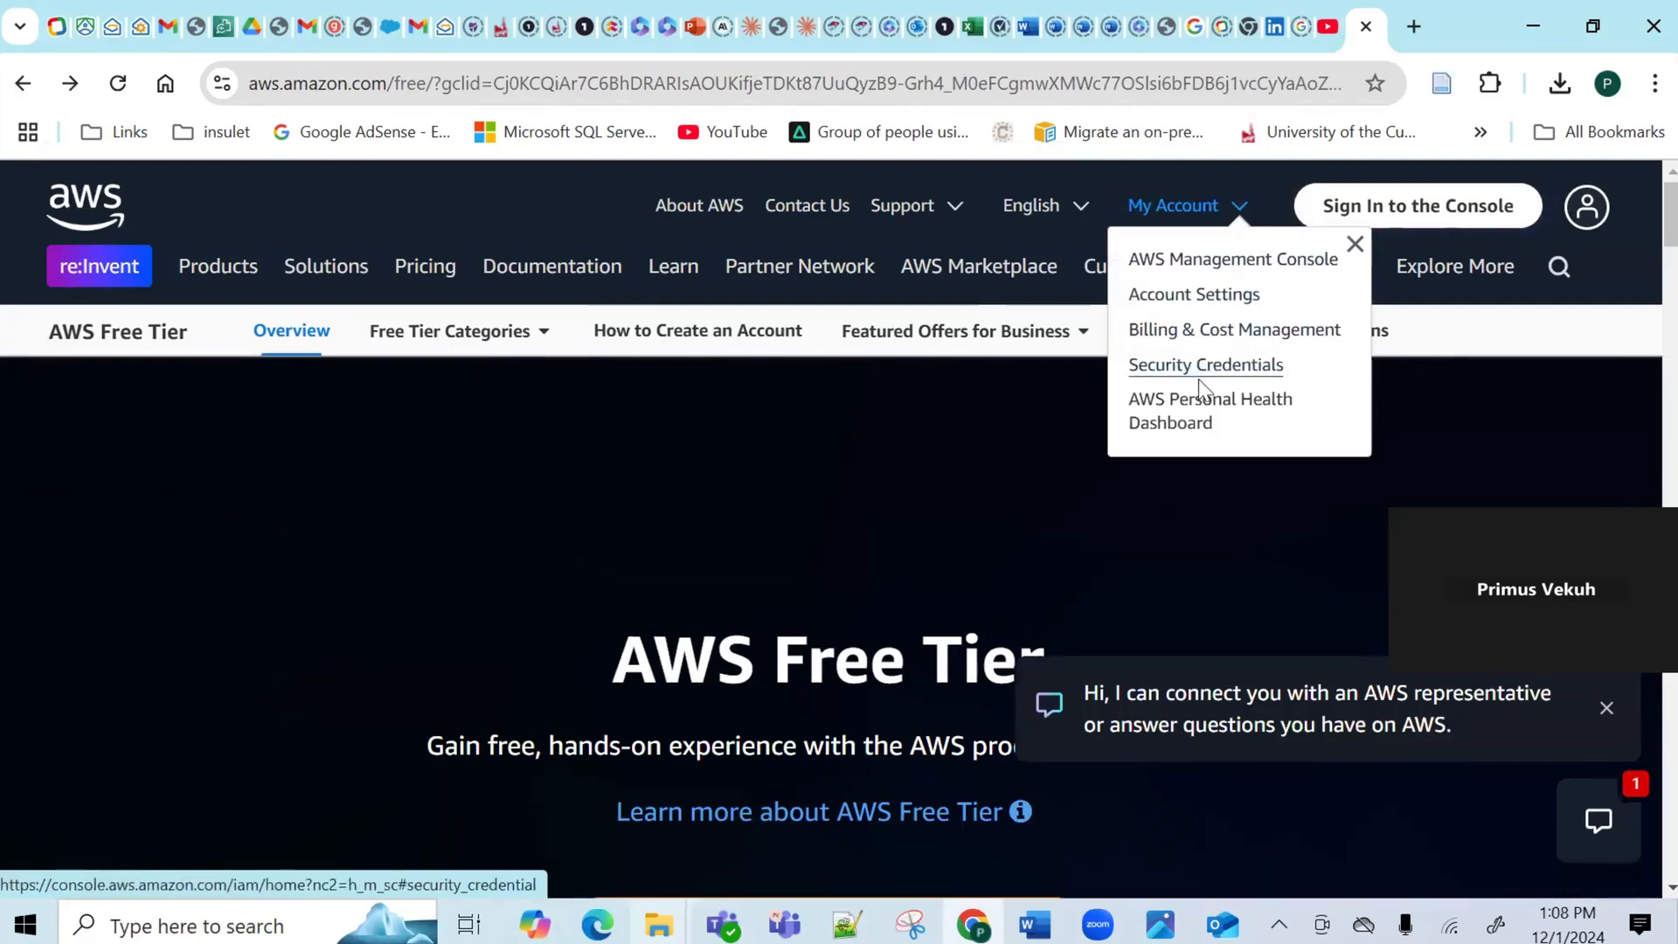
left_click(979, 439)
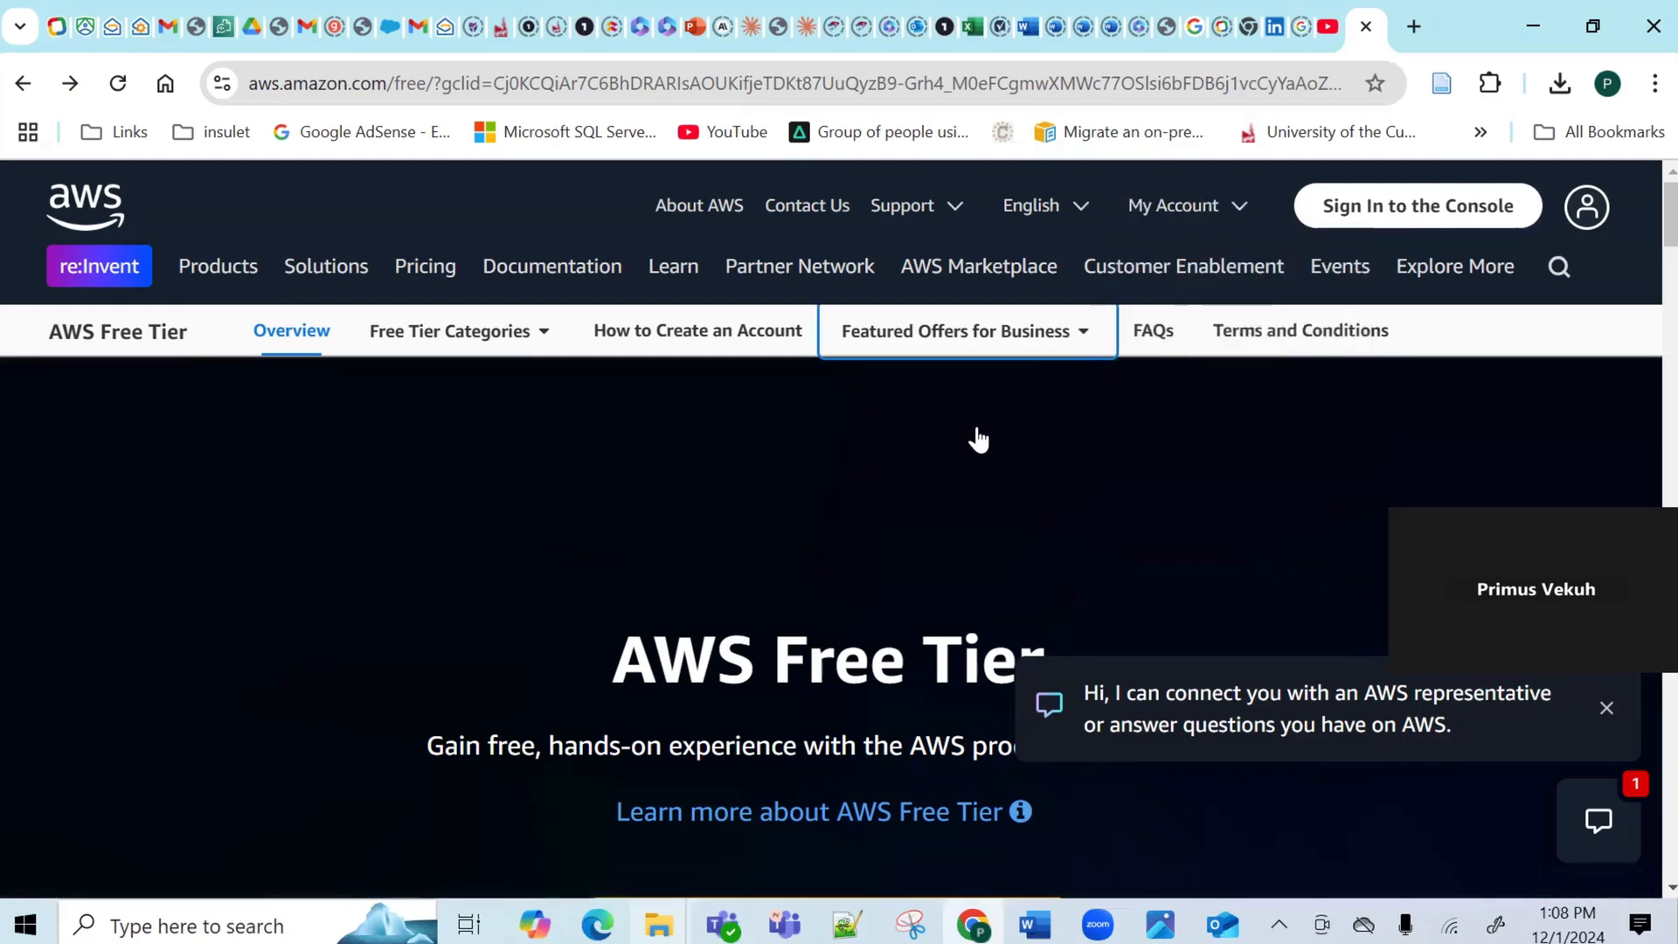
left_click(979, 438)
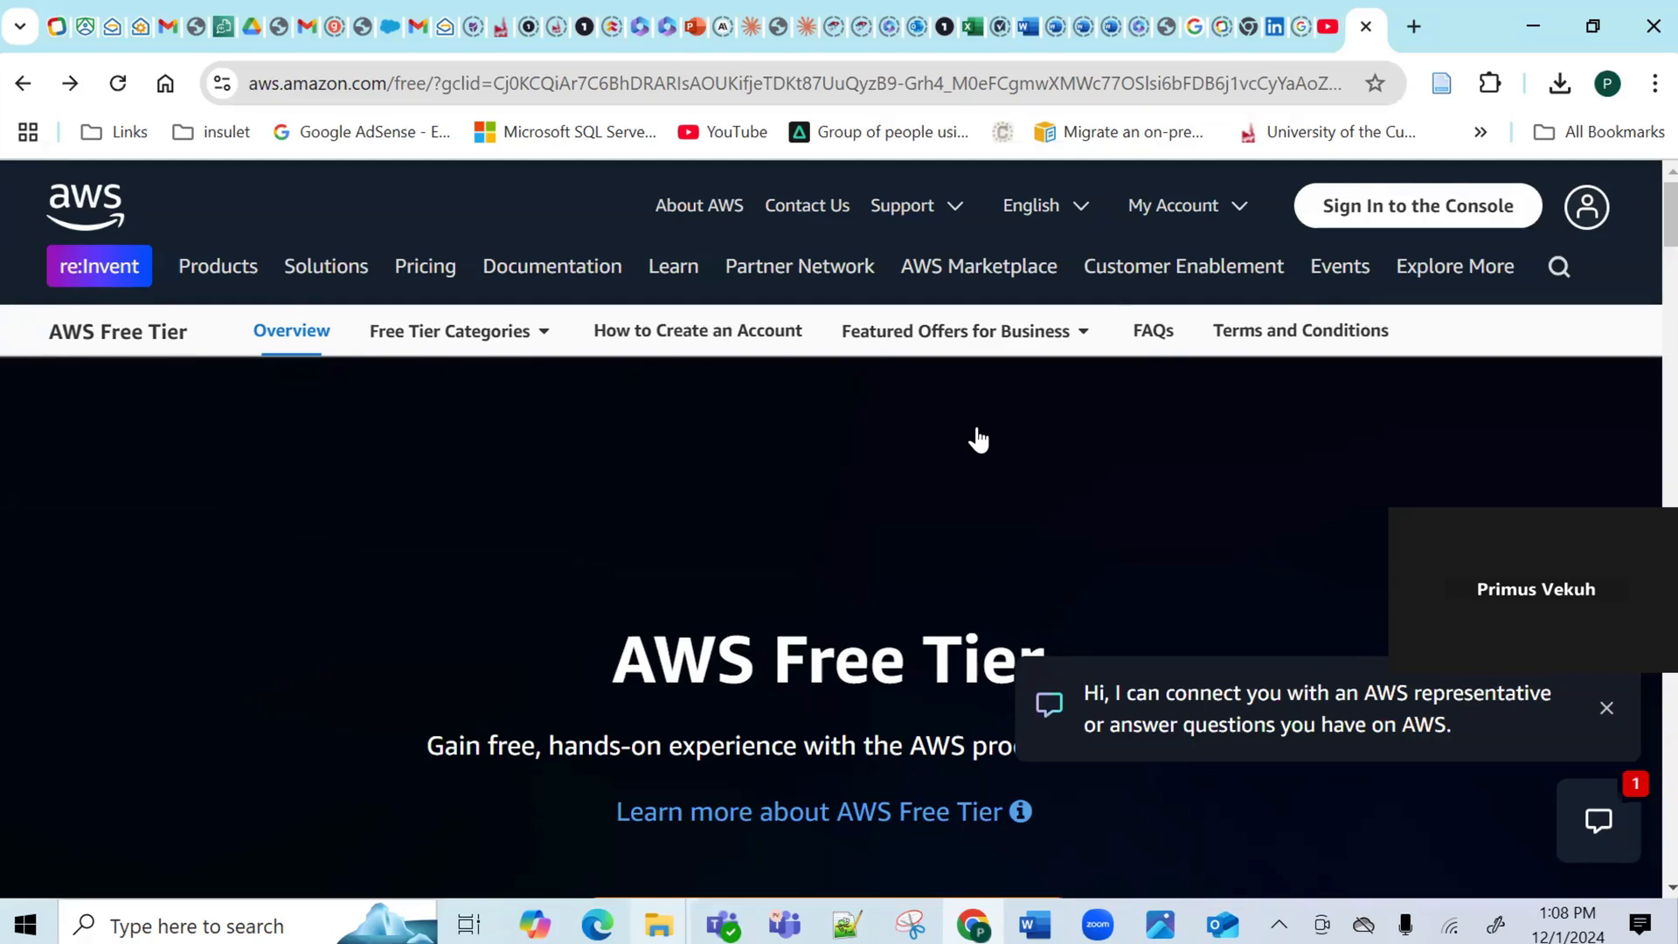
Switch back to the Amazon Transcribe tab.
left_click(221, 28)
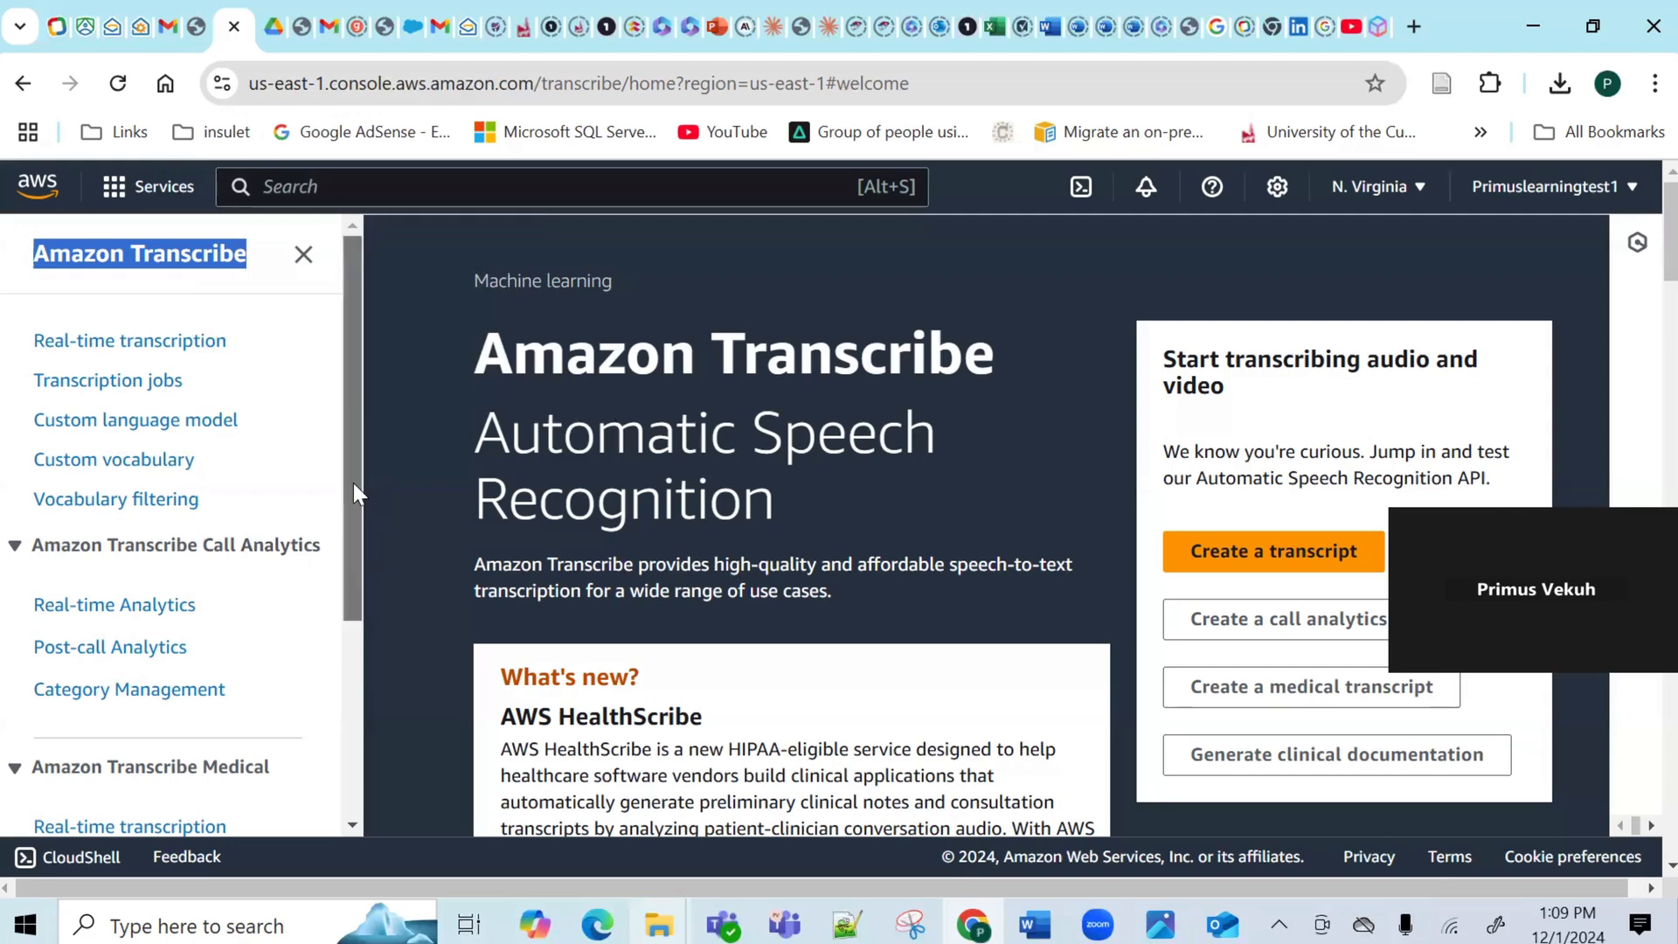
mouse_move(353, 482)
left_mouse_down()
mouse_move(355, 681)
mouse_move(339, 354)
left_mouse_up()
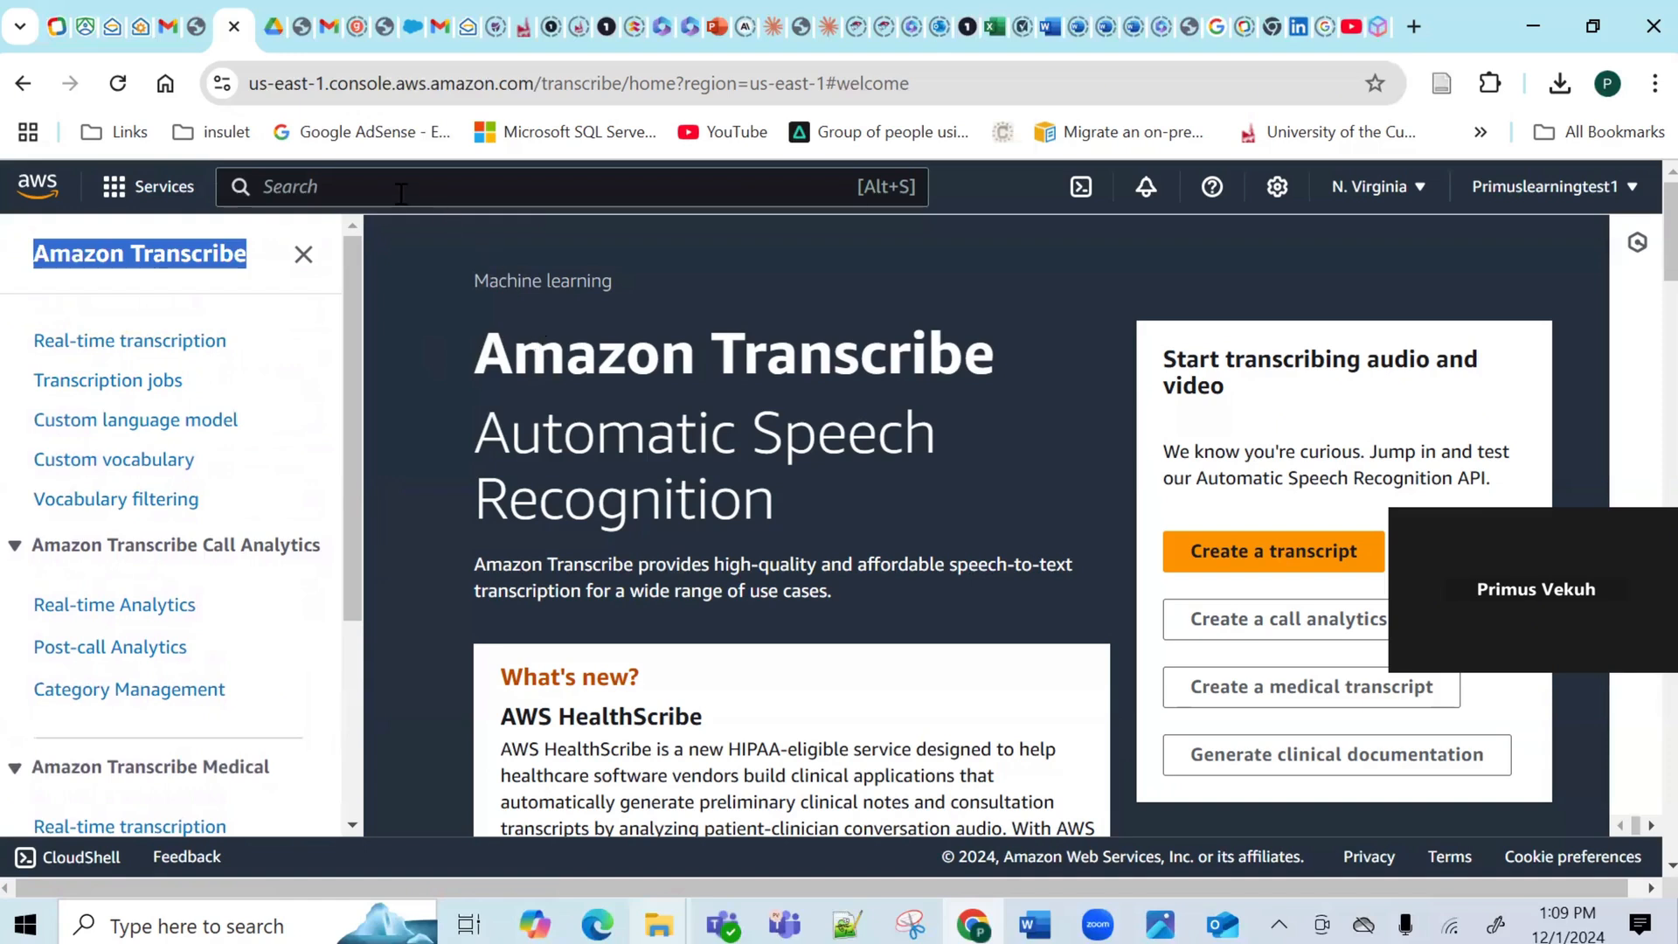
left_click(659, 914)
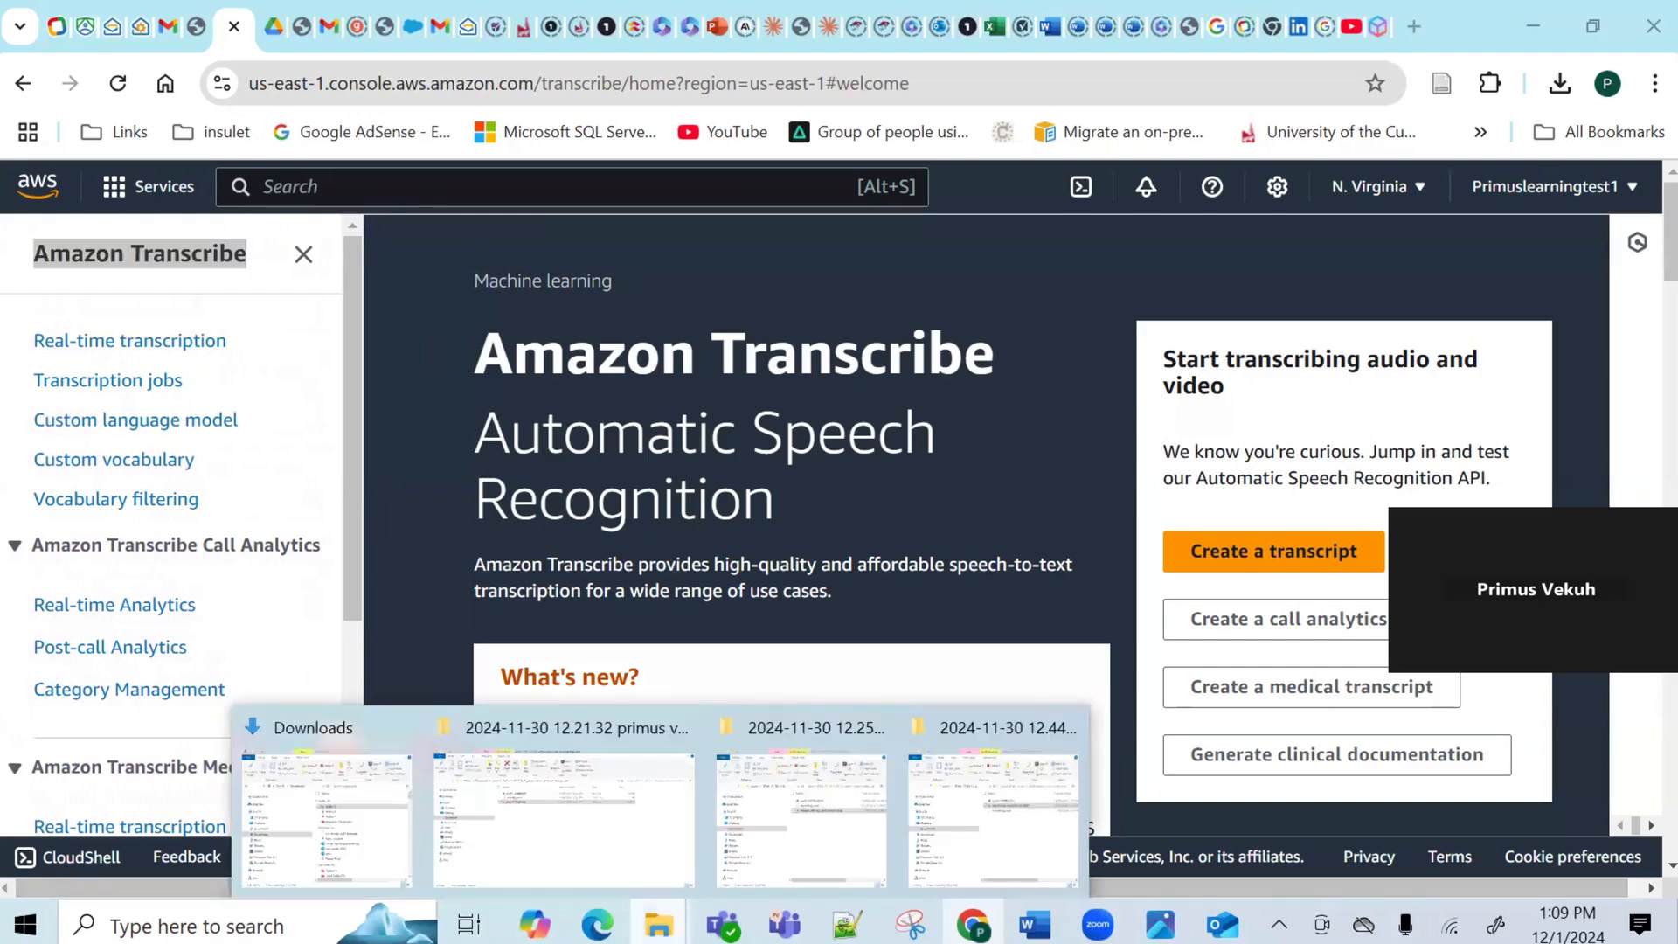
left_click(390, 826)
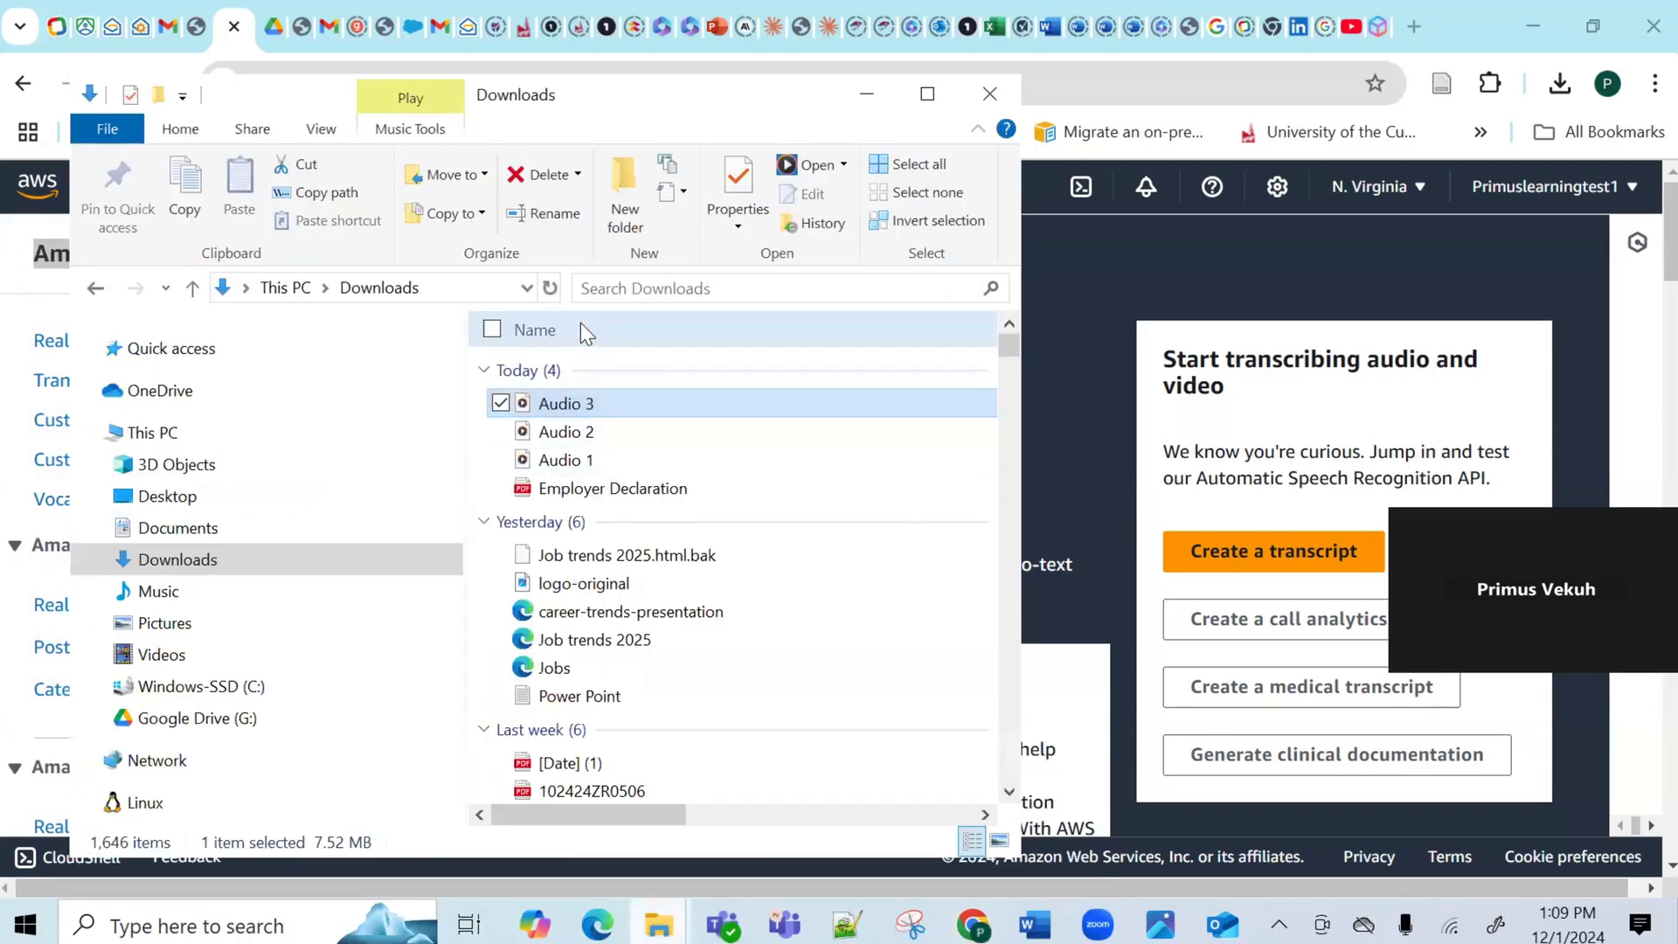
left_click(1160, 286)
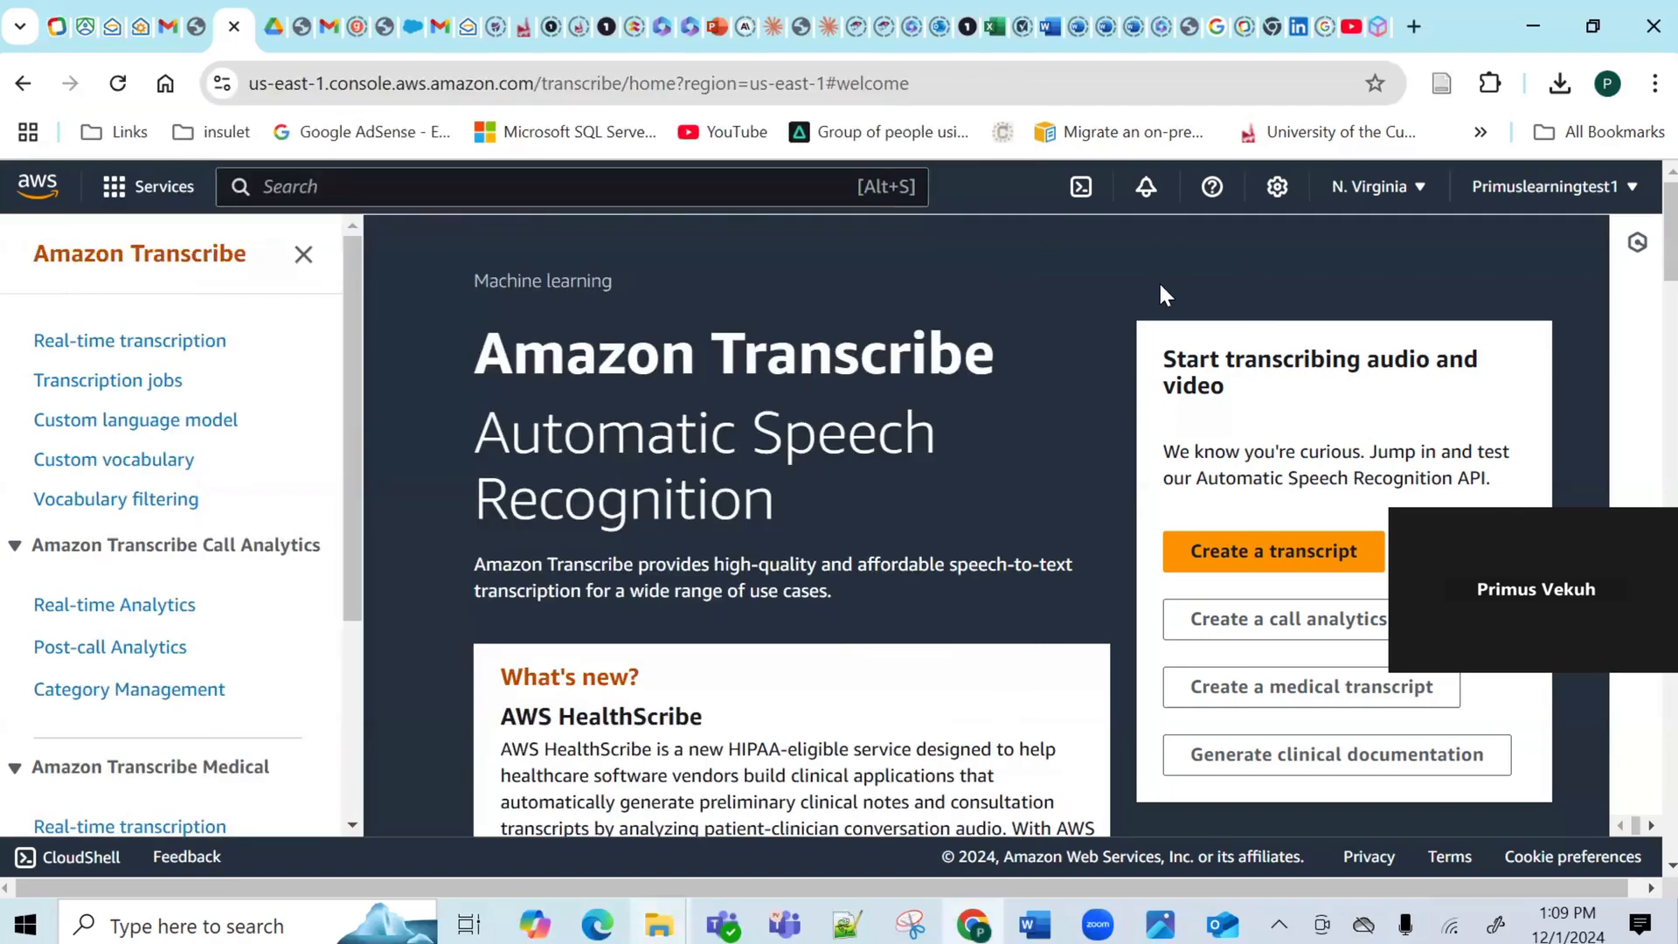
left_click(491, 188)
type("s3")
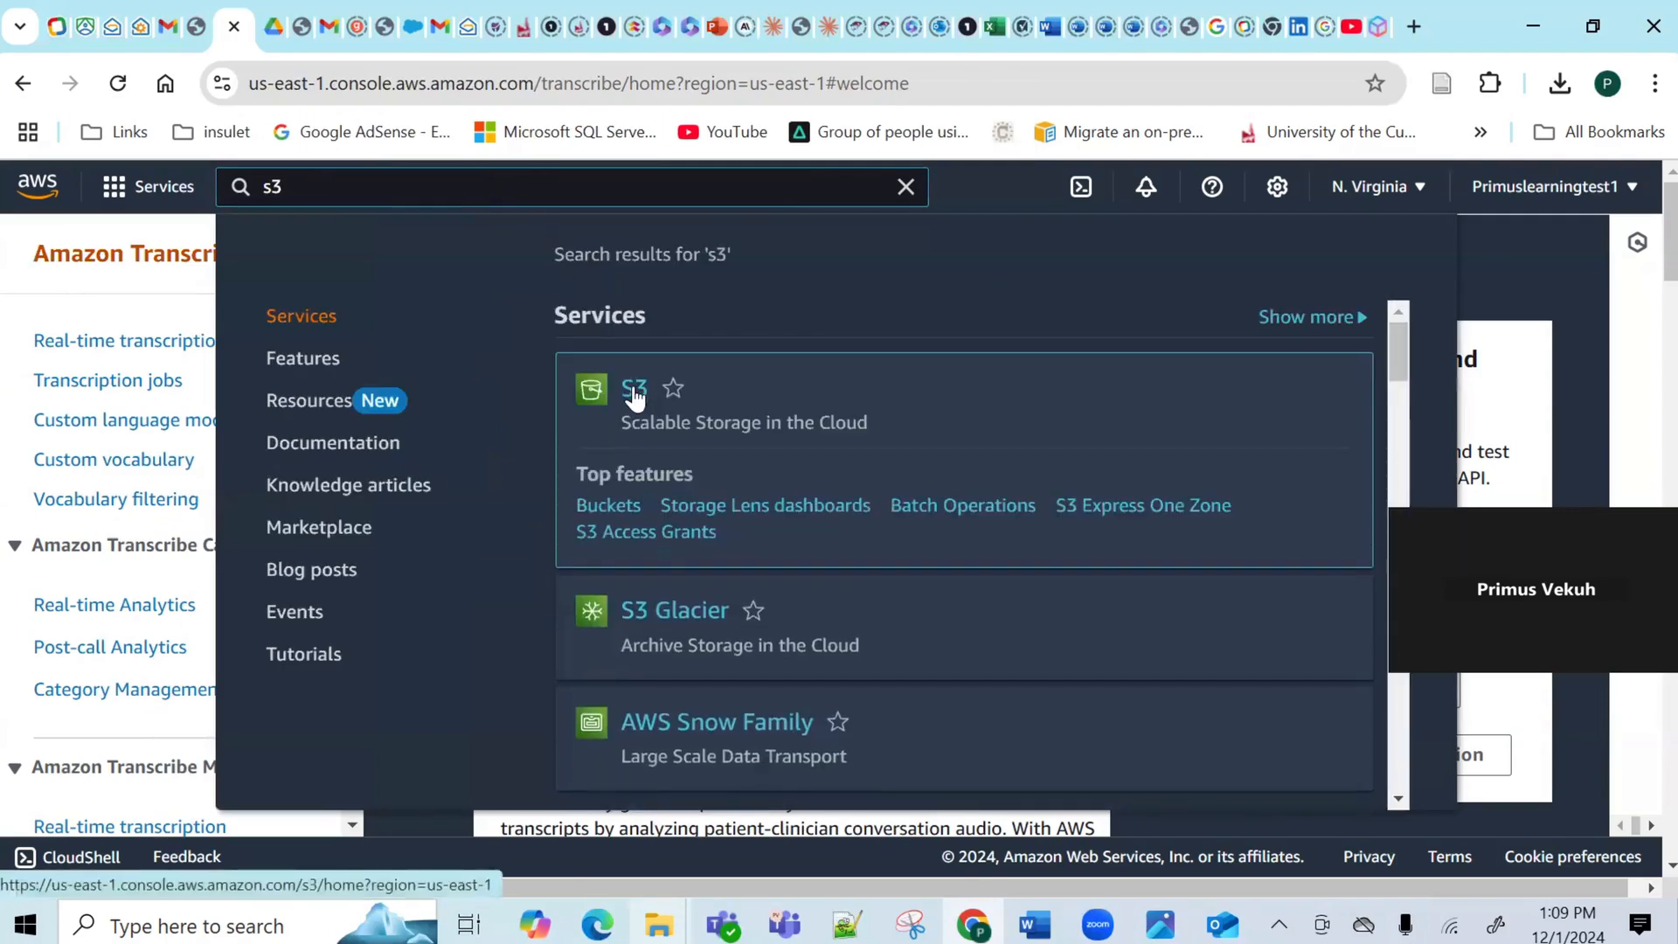
Open the S3 service and start a new general purpose bucket.
left_click(633, 388)
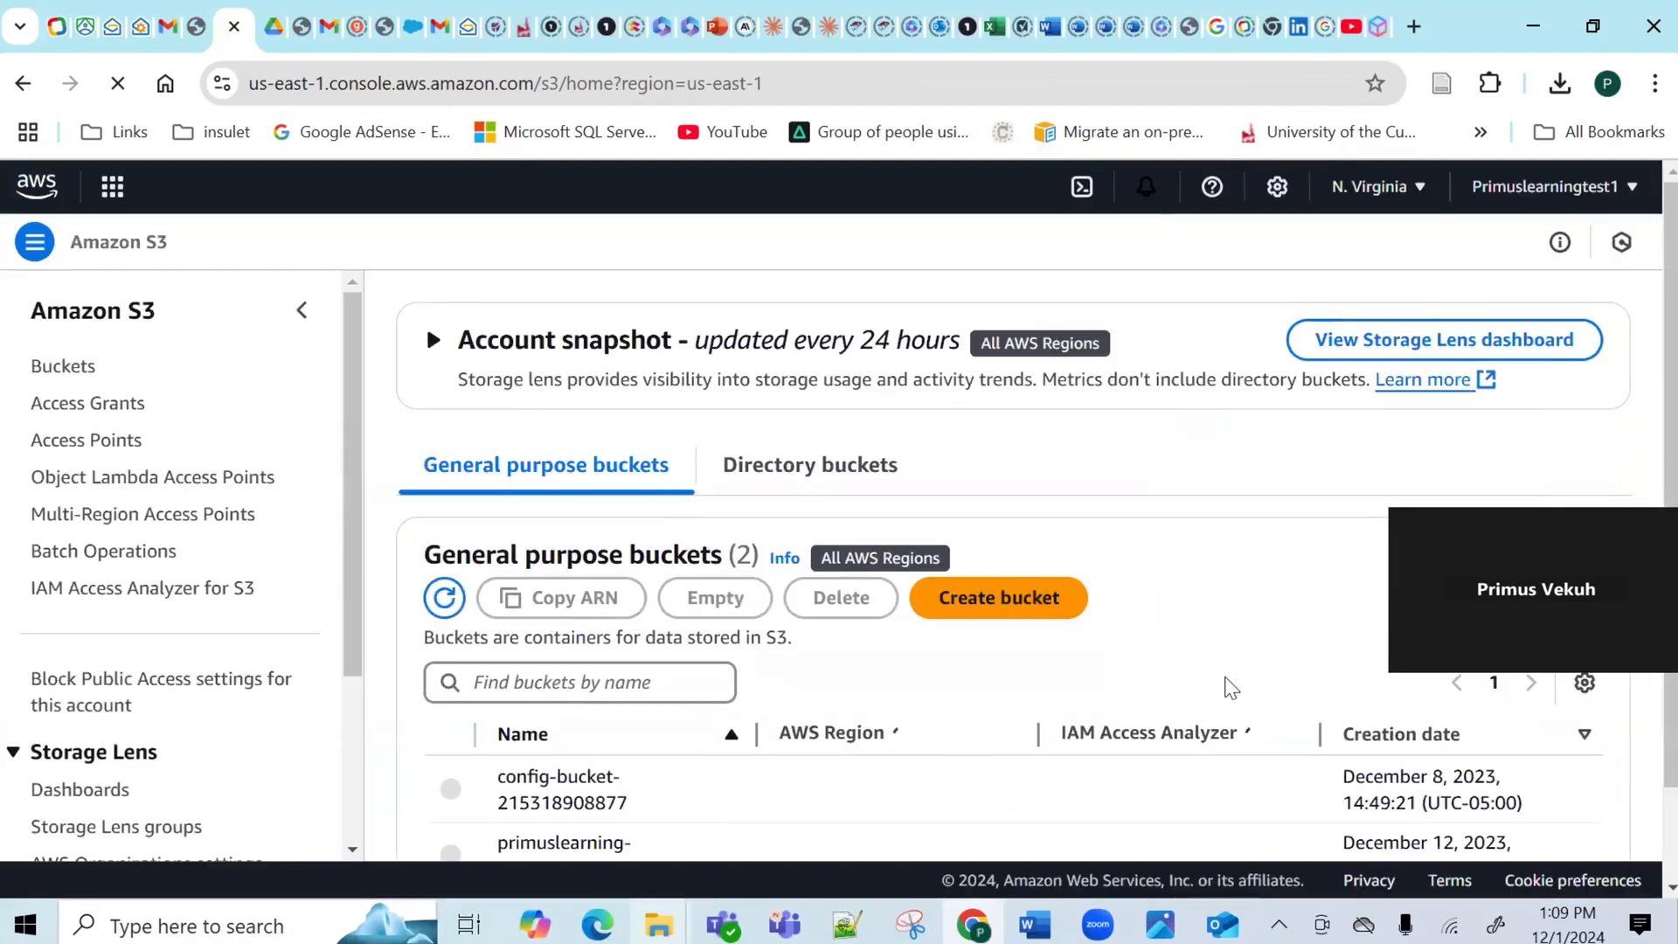
scroll(1648, 437, "down", 1)
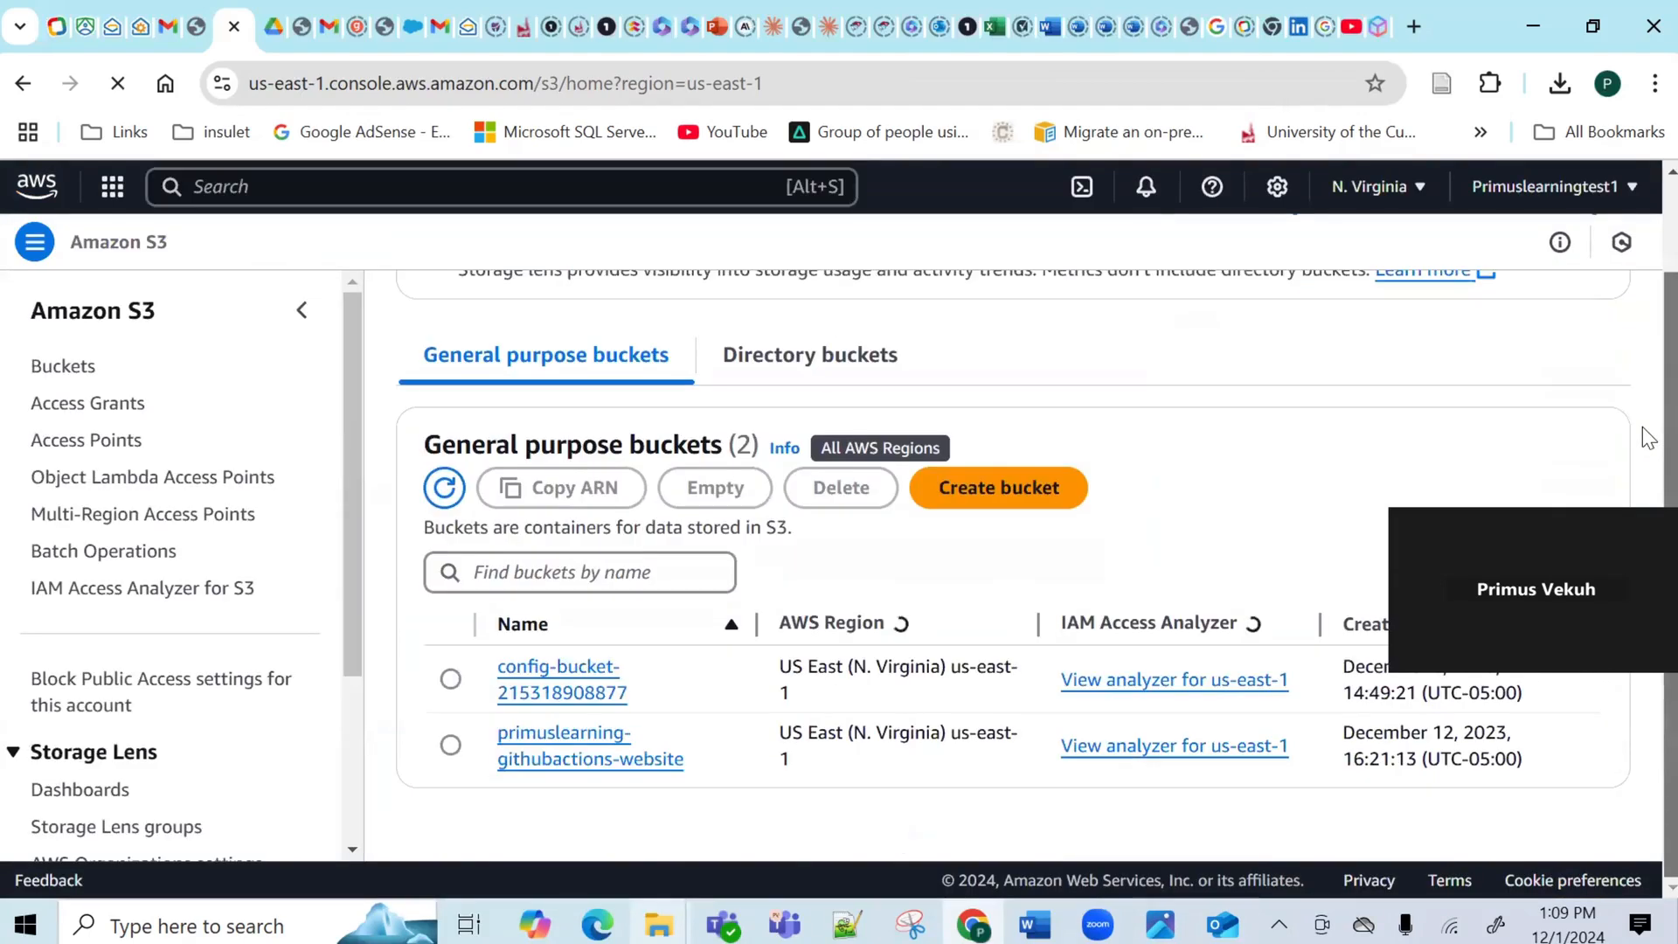
left_click(1000, 512)
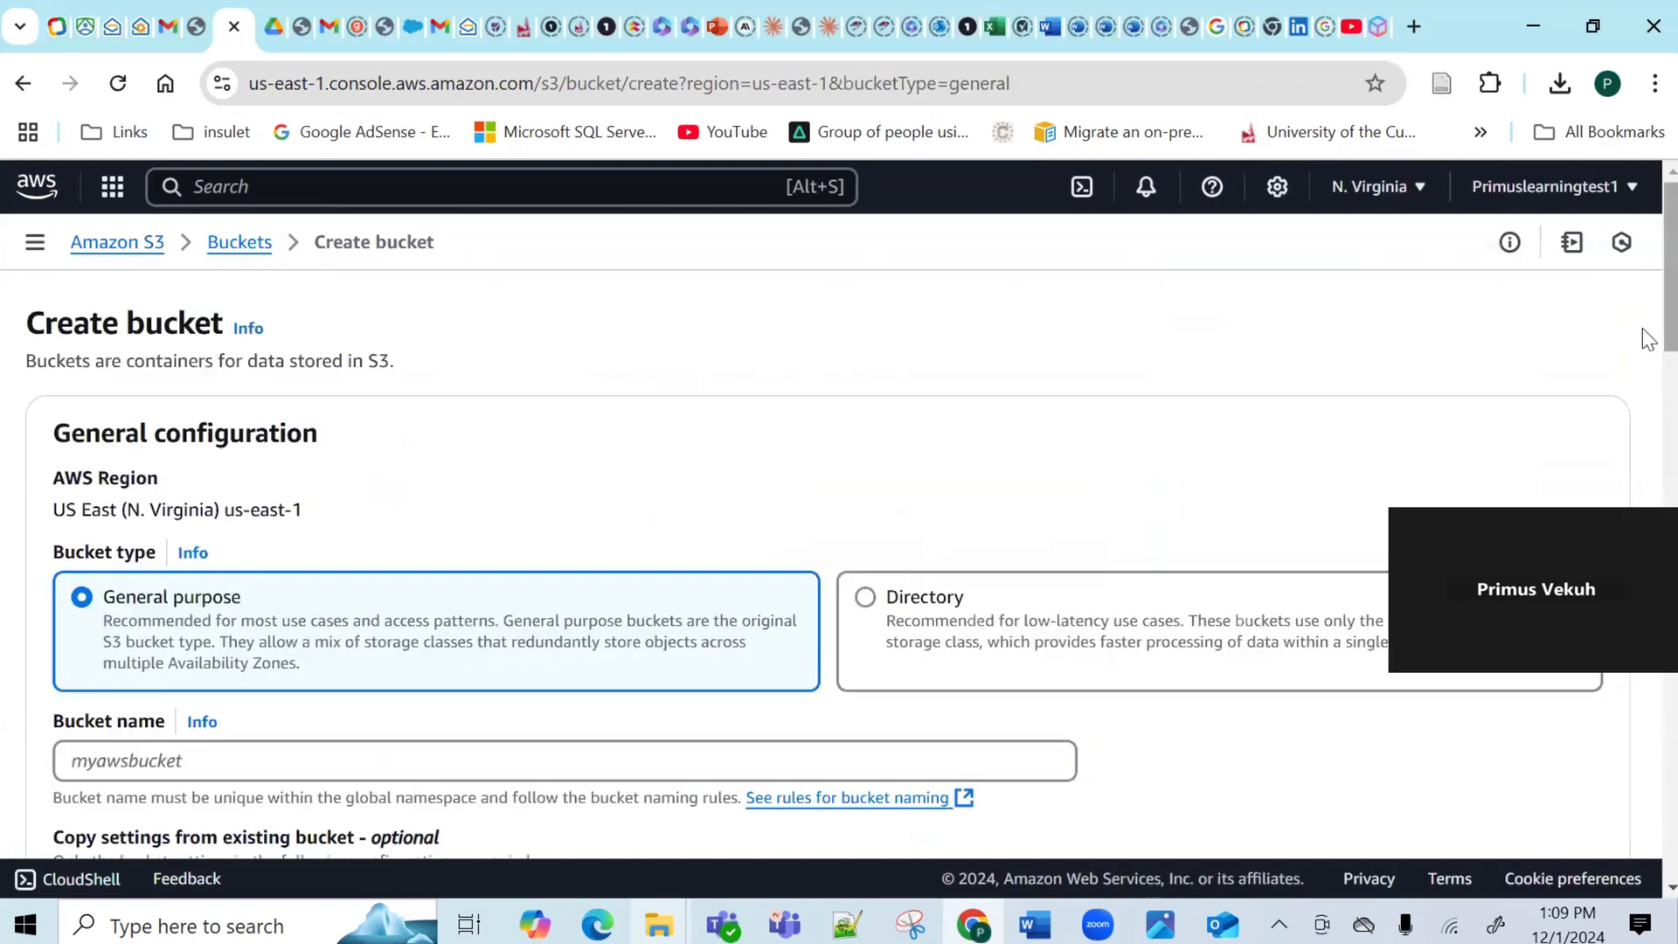
Name the bucket 'primuslearning-audio-transcriptions' and create it.
left_click(142, 763)
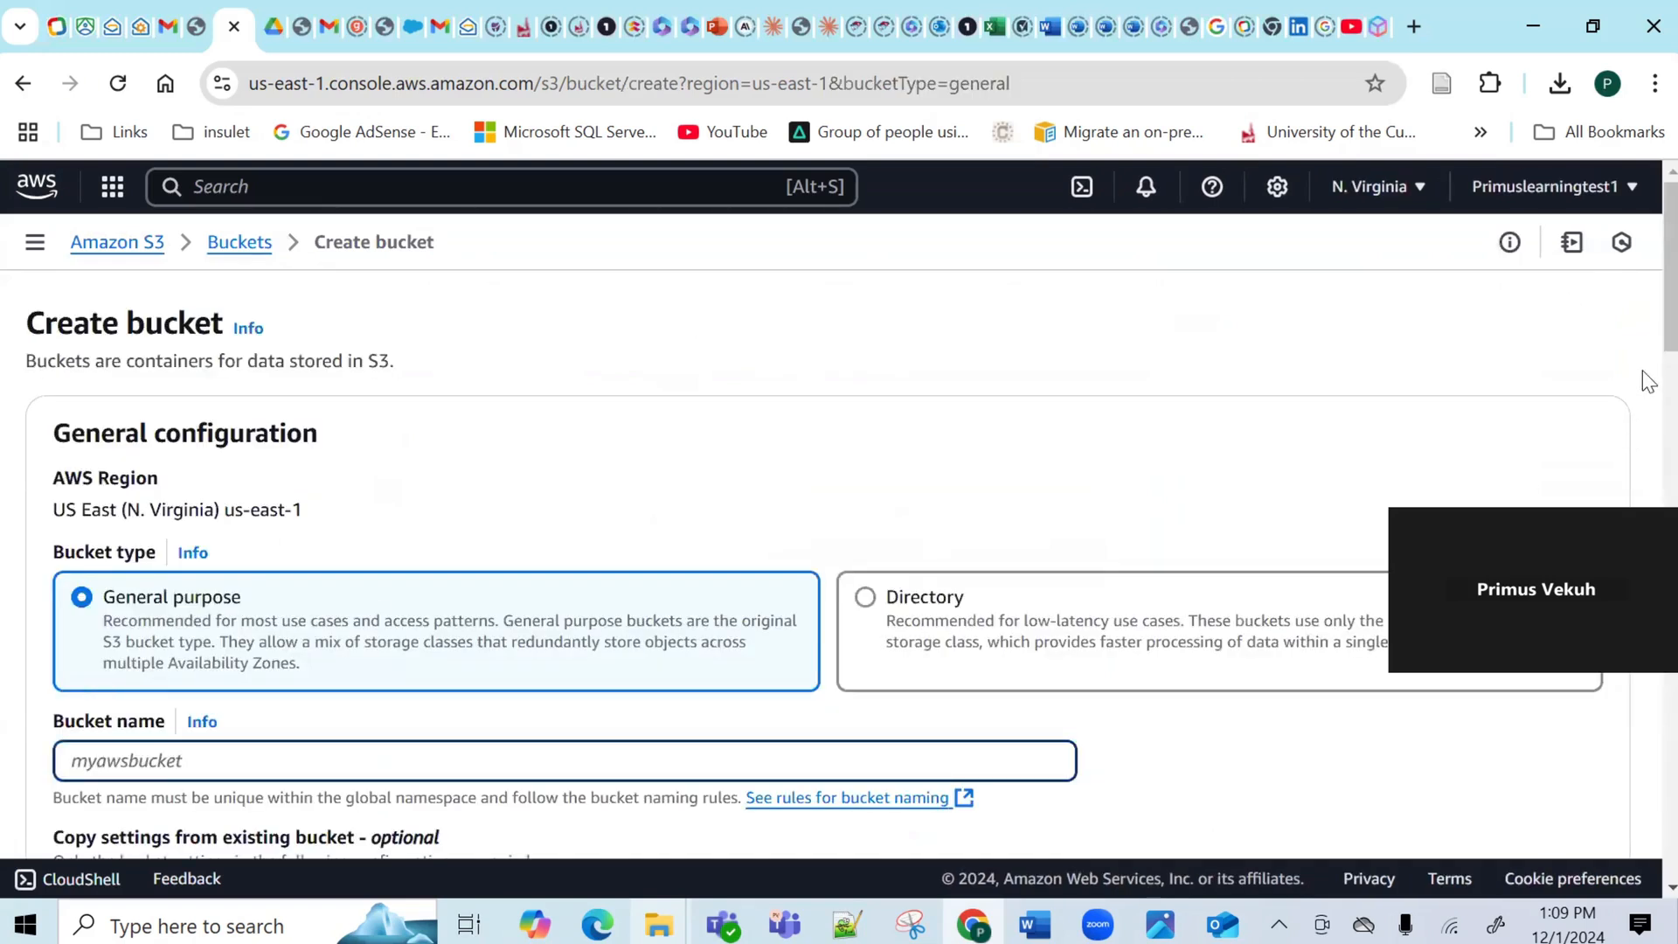
scroll(1643, 308, "down", 3)
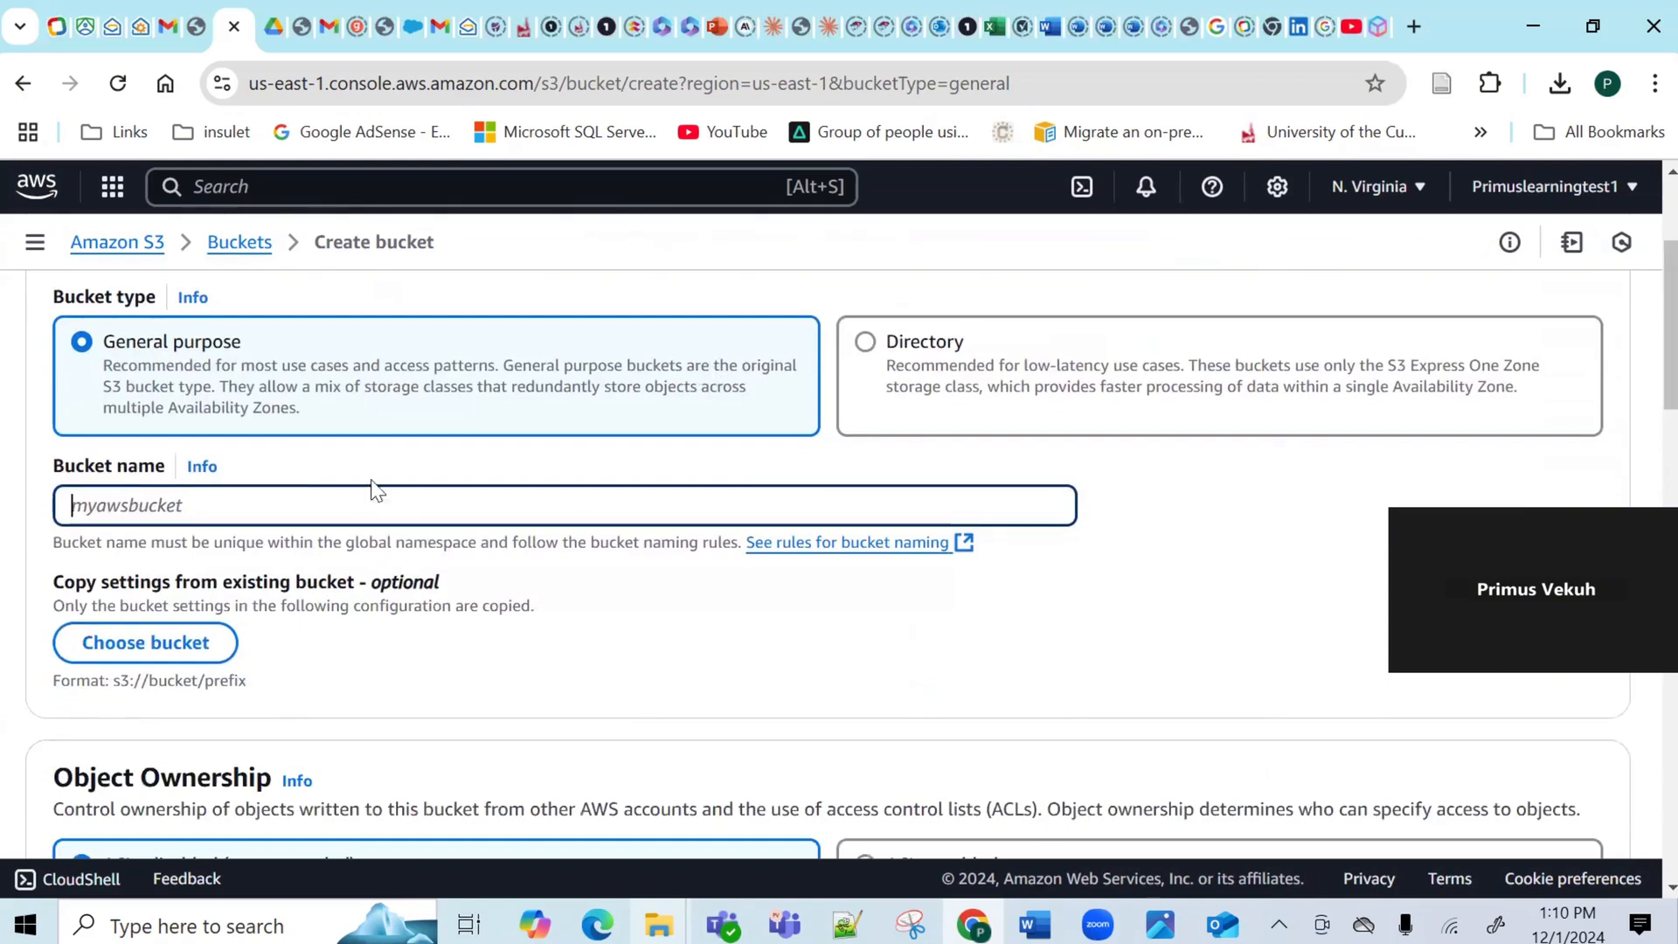
type("a")
key("BackSpace")
type("primuslearning-aidio")
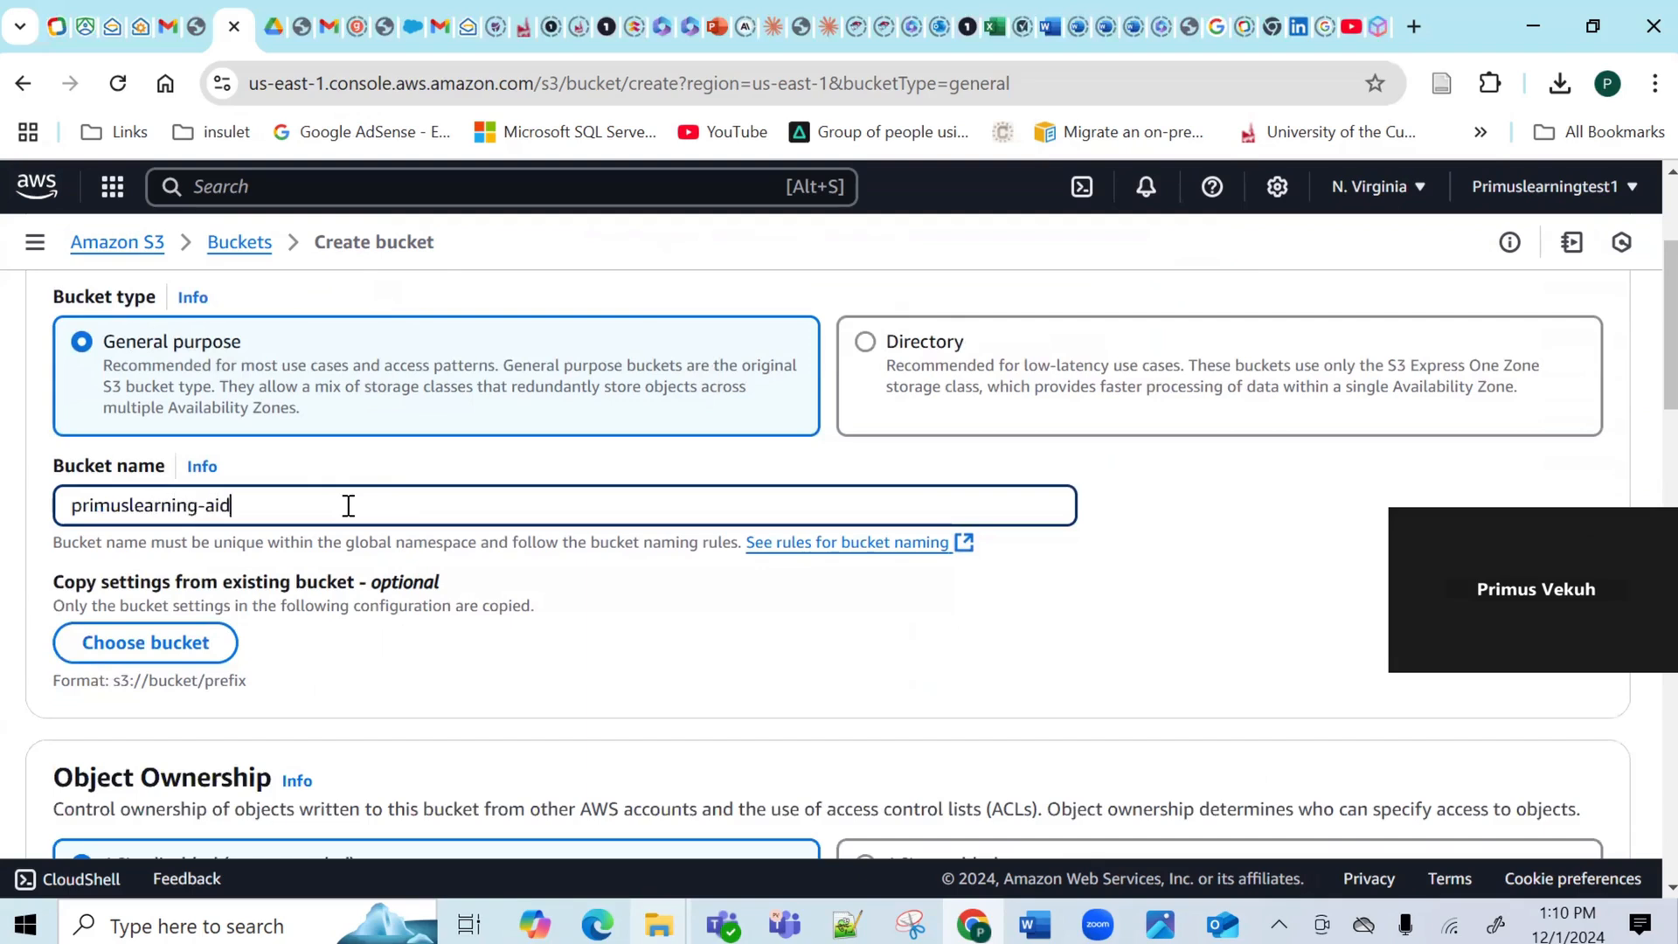
key("BackSpace")
key("BackSpace")
key("BackSpace")
key("BackSpace")
type("udio-transcrips")
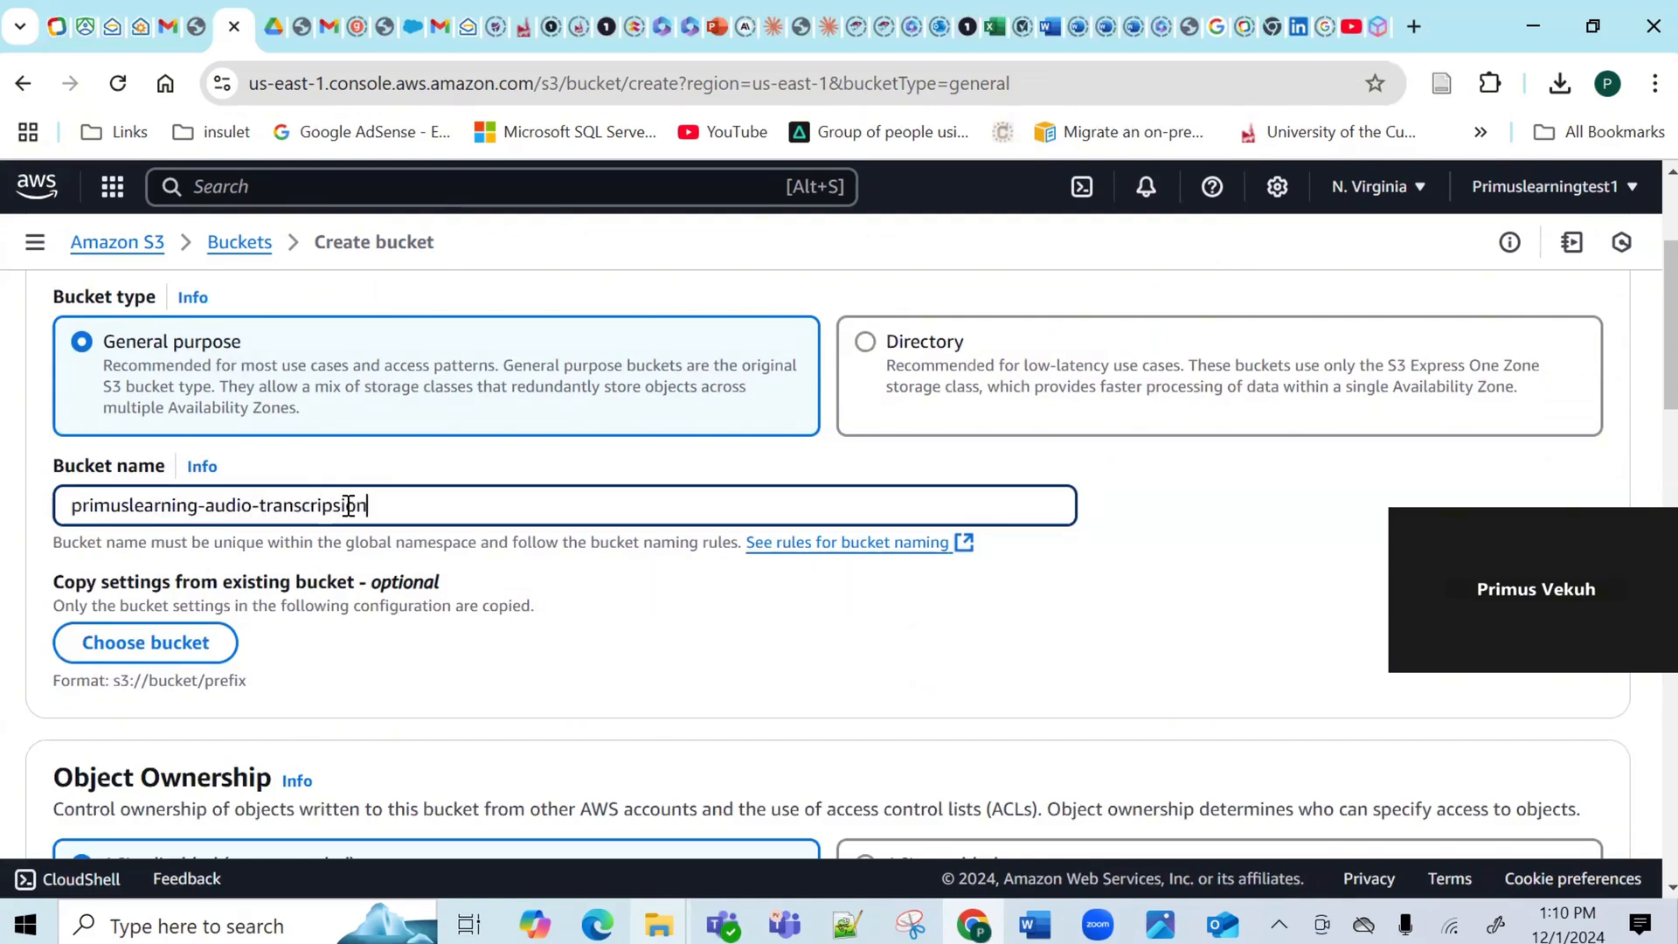
key("BackSpace")
type("tions")
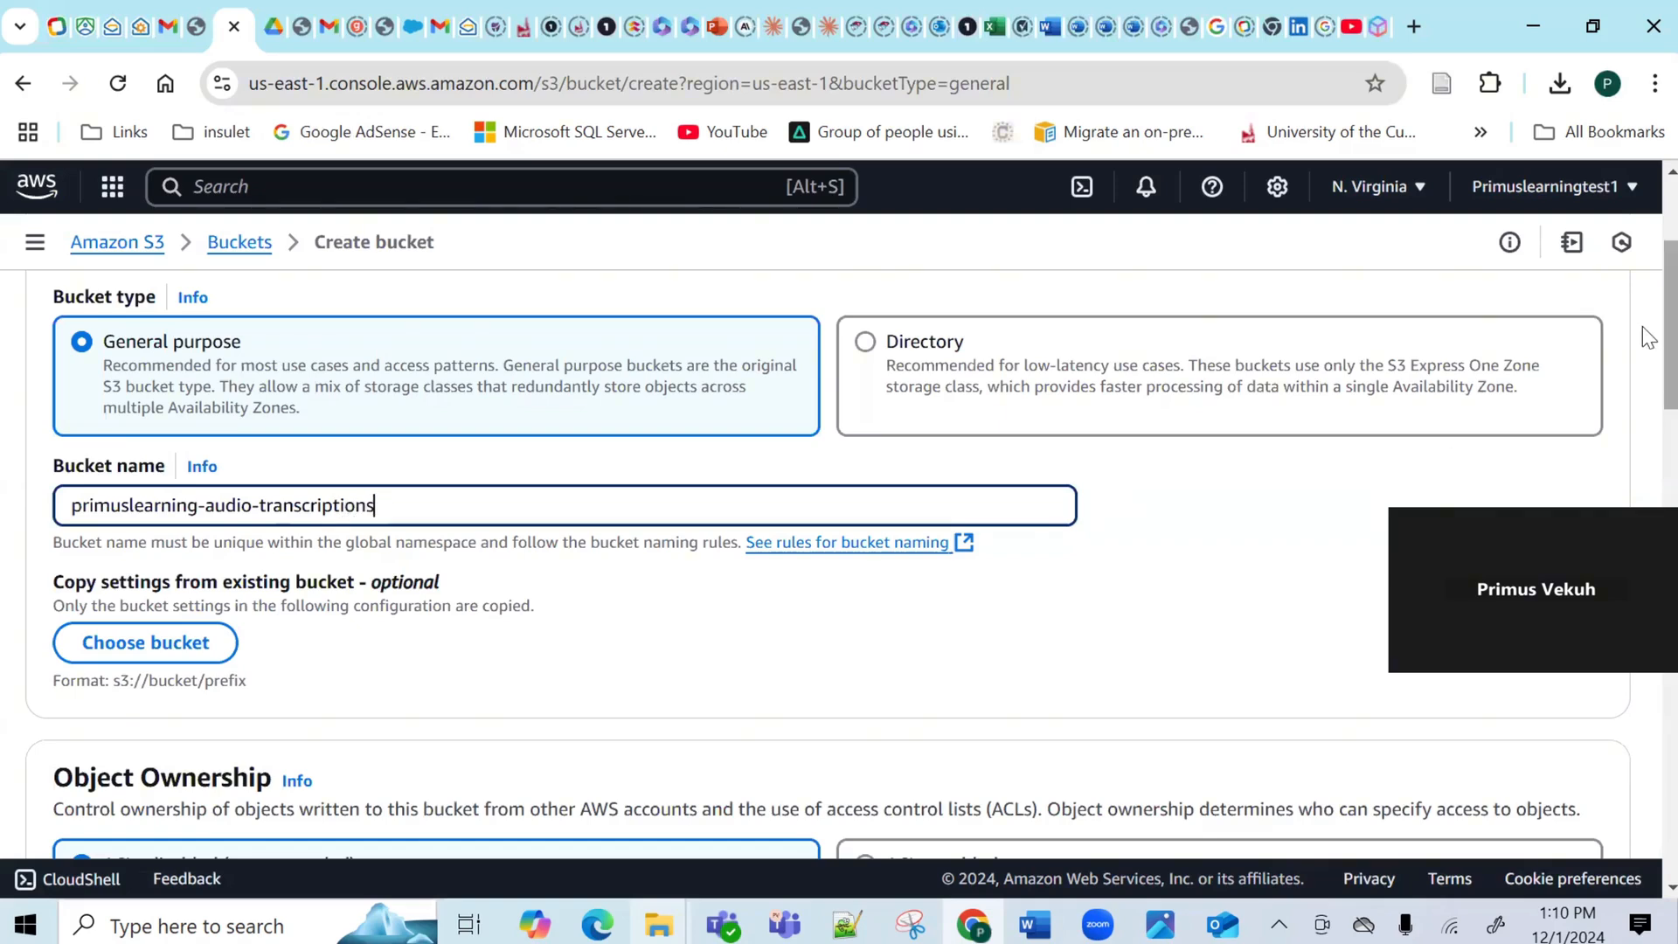
left_click_drag(1647, 393, 1647, 844)
left_click(1532, 789)
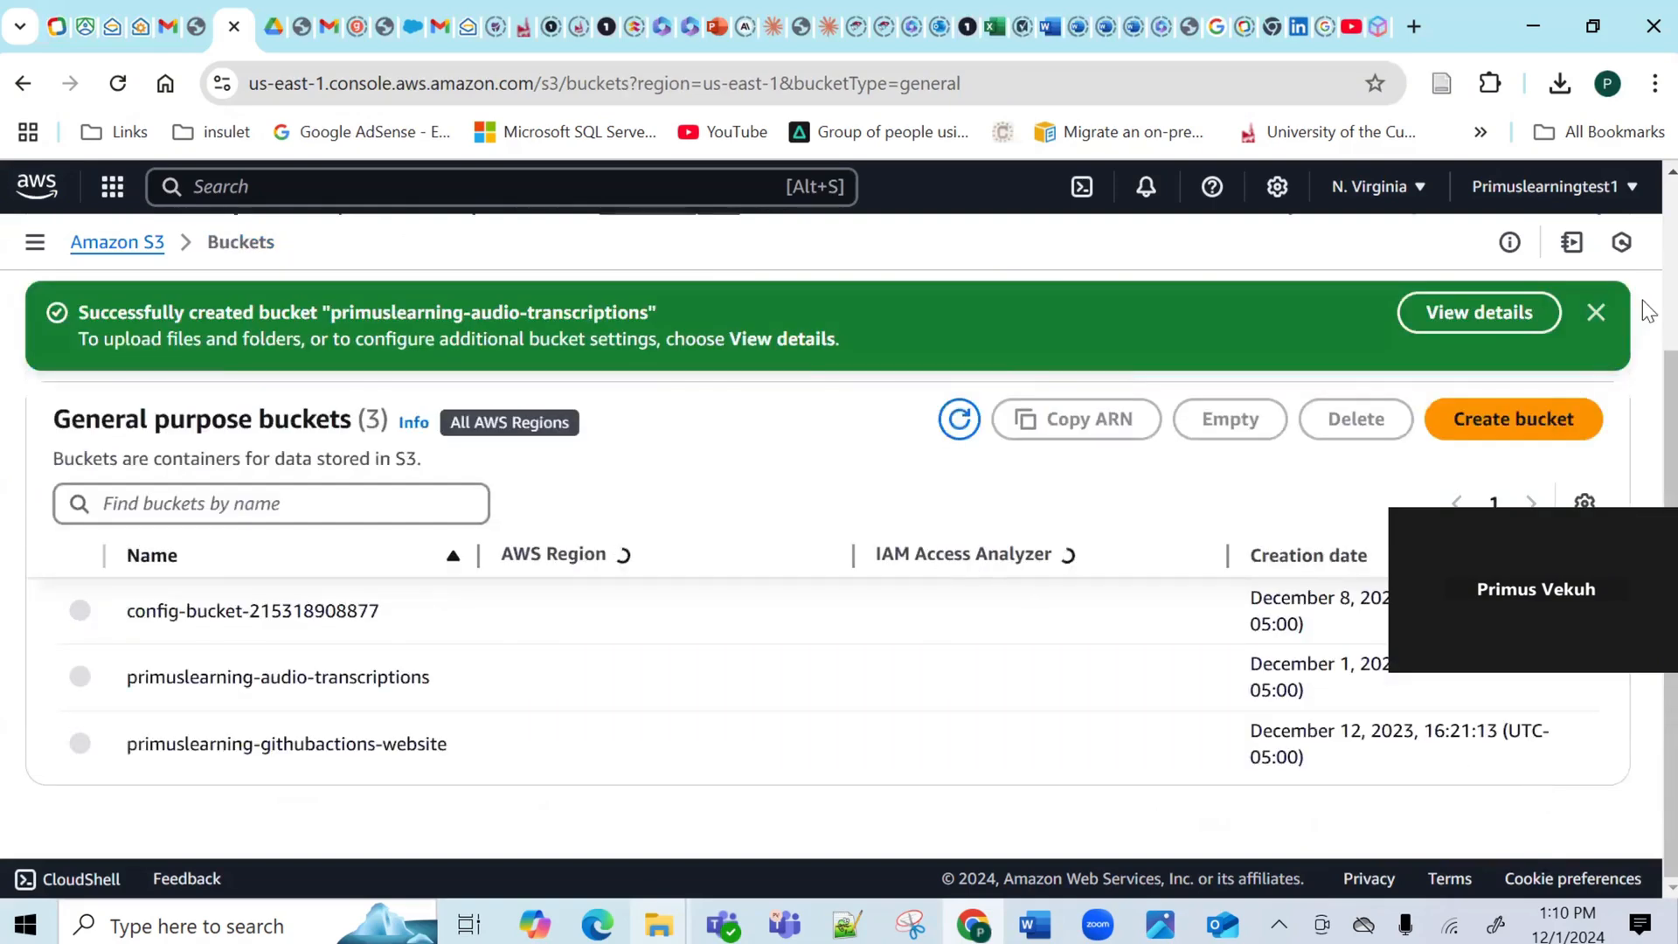
Dismiss the success banner and open the primuslearning-audio-transcriptions bucket's Upload file chooser.
left_click(1596, 314)
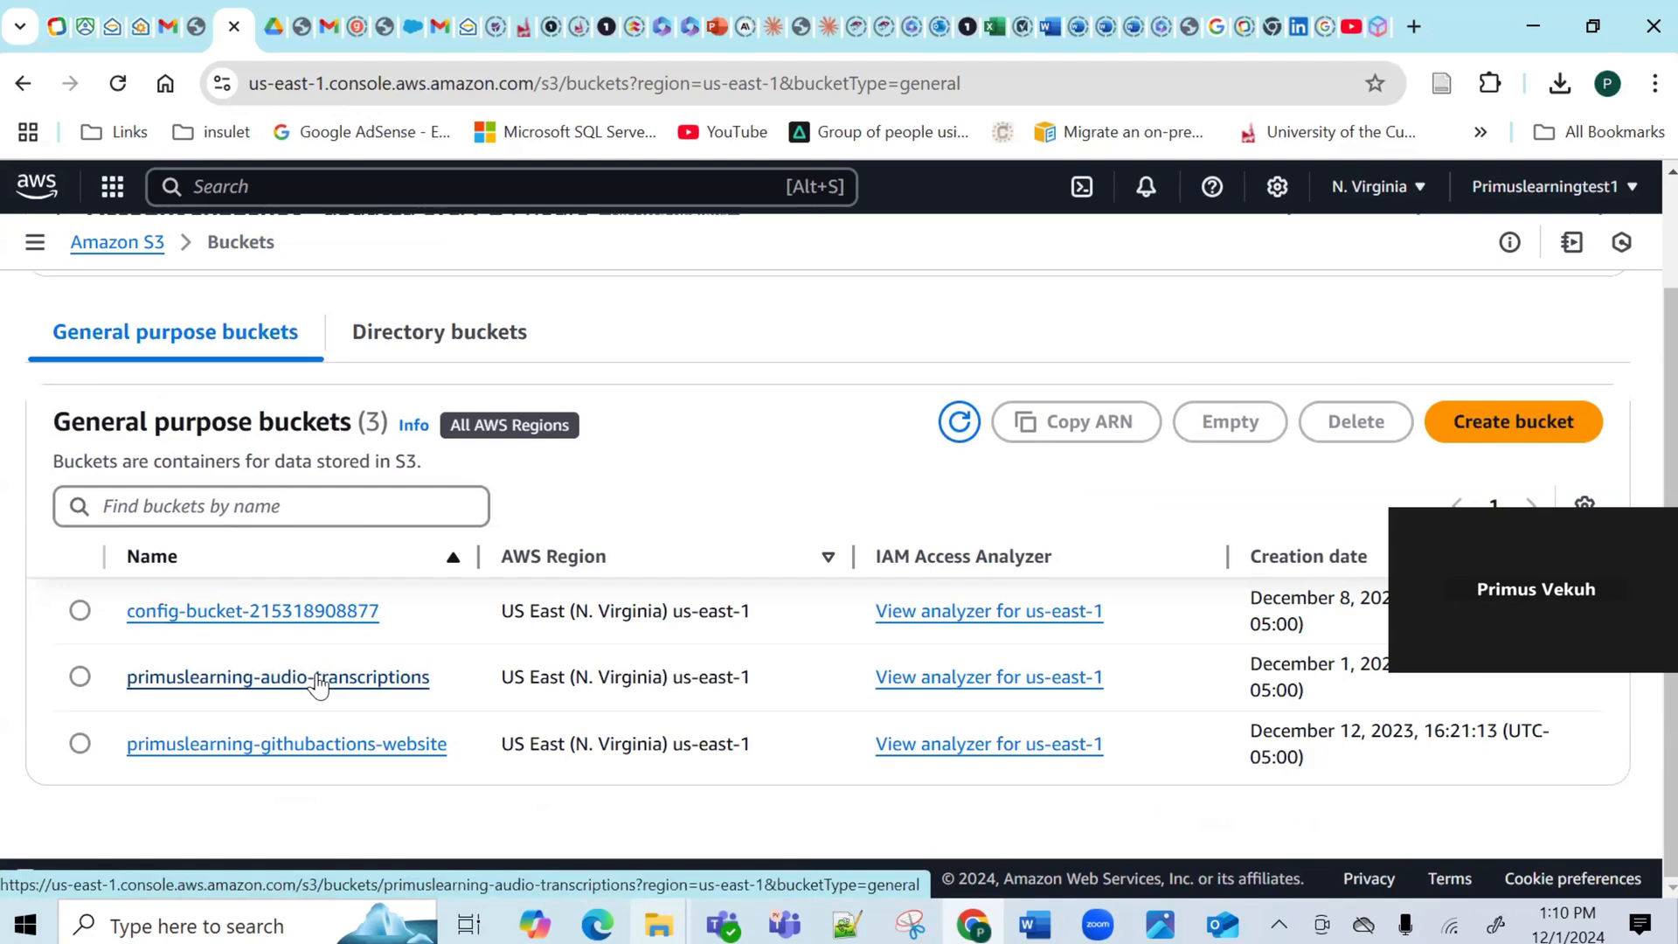
left_click(317, 678)
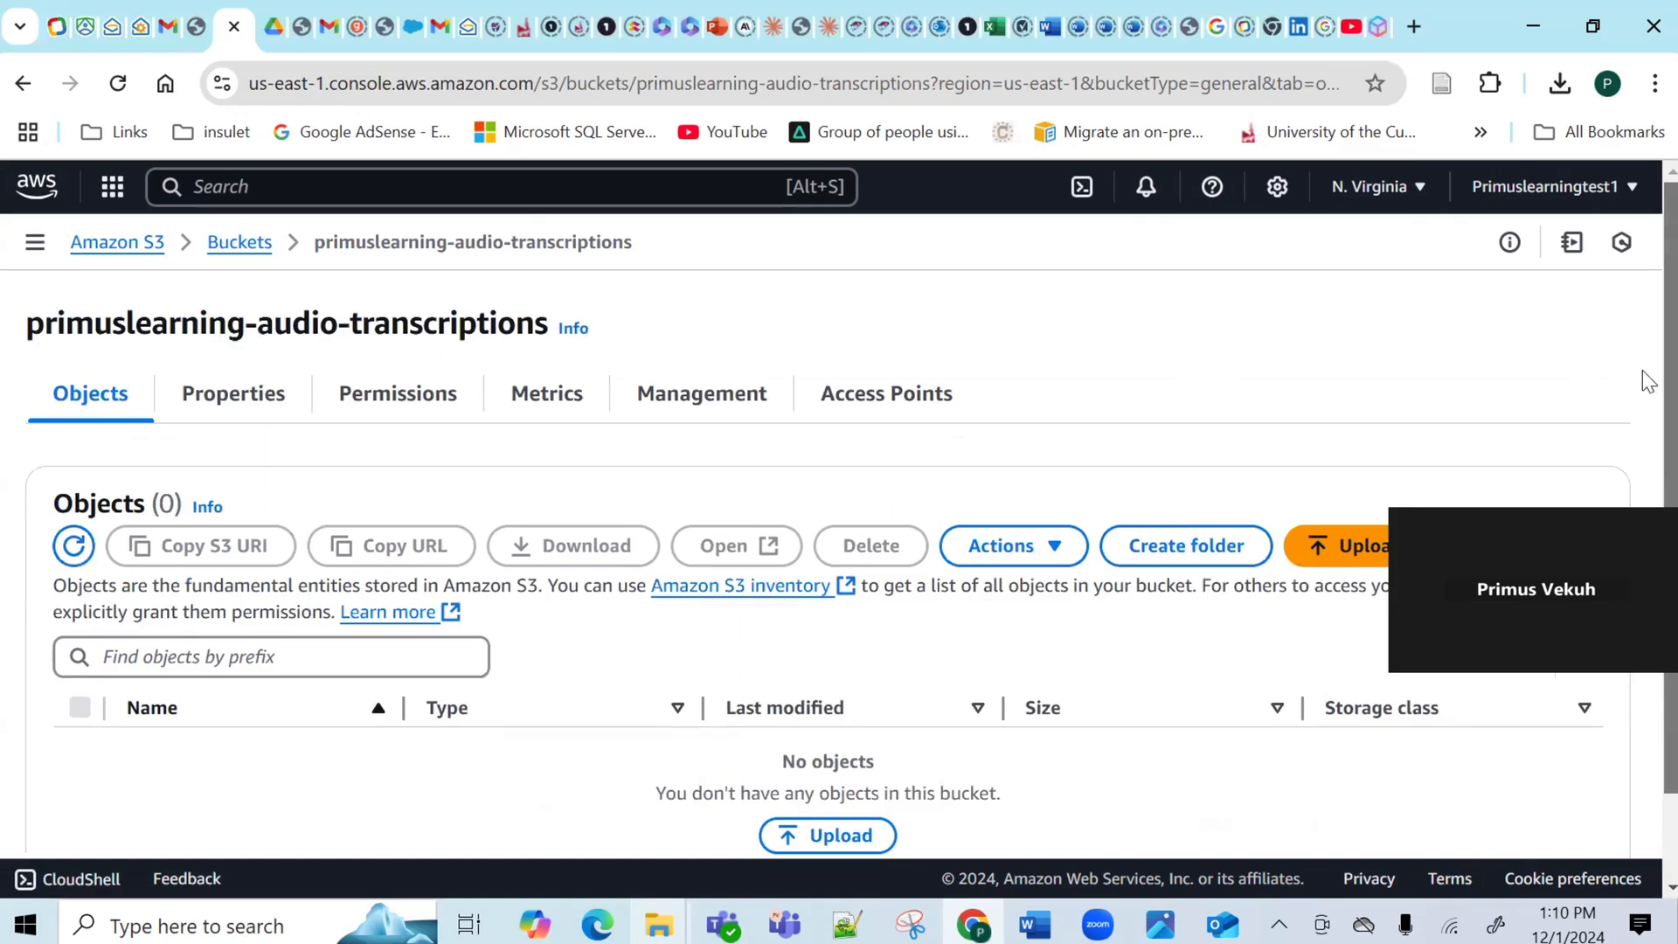
scroll(1643, 403, "down", 1)
left_click(1346, 455)
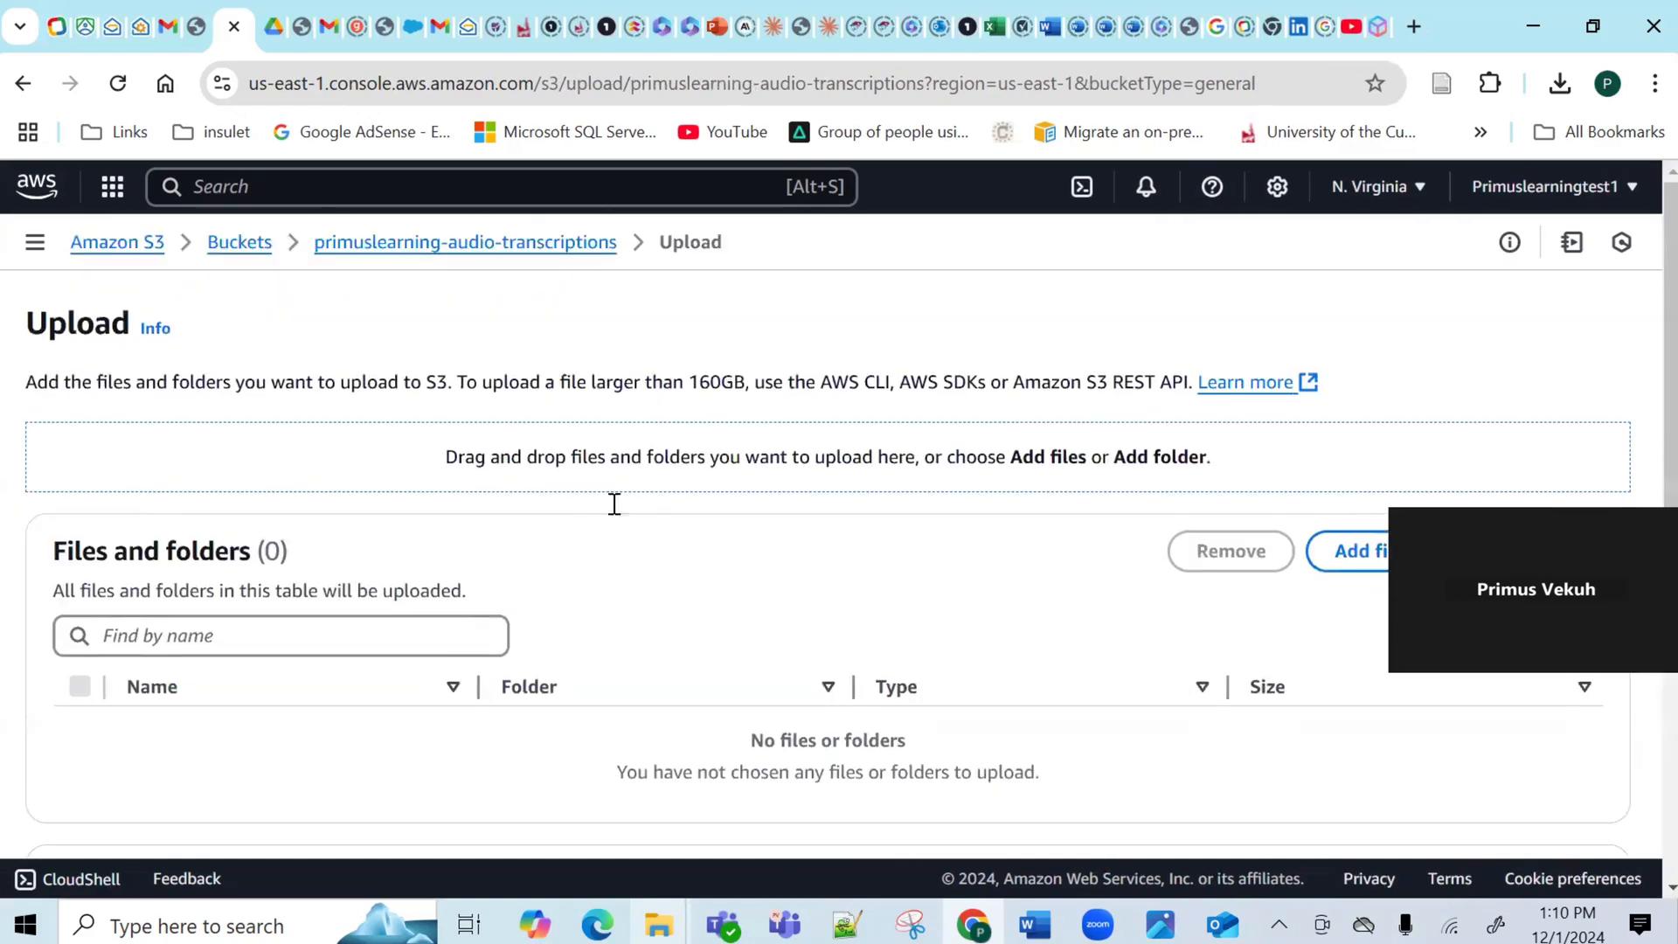
left_click(1360, 561)
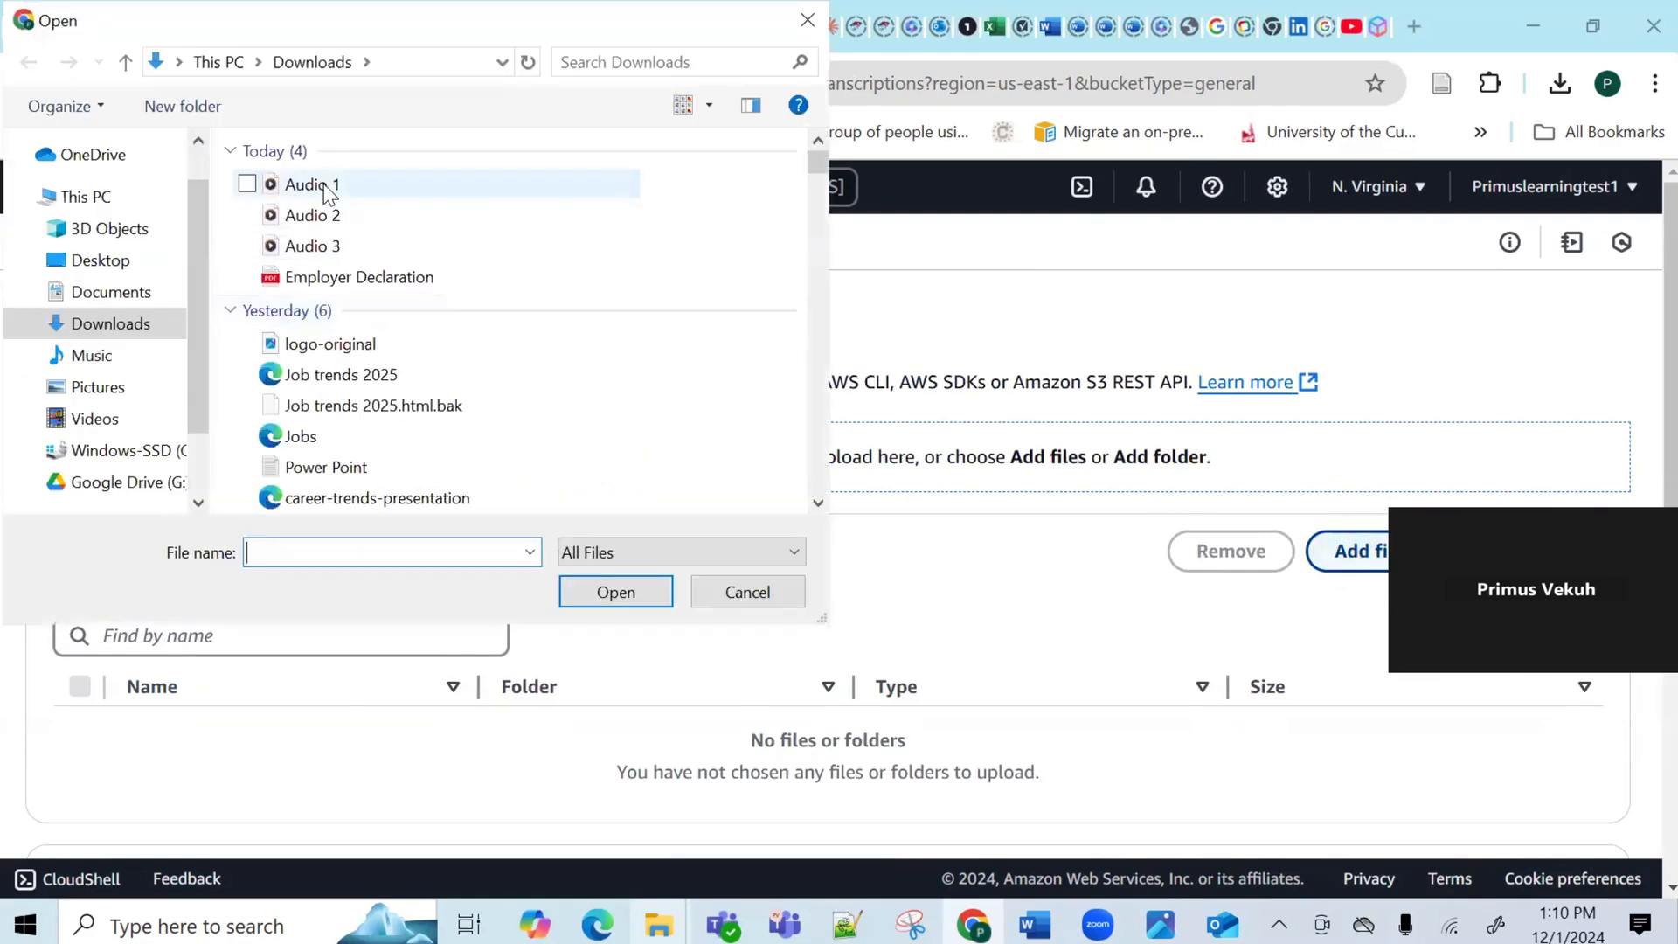
Upload Audio 1, Audio 2 and Audio 3.m4a (11.1 MB) into the bucket.
left_click(328, 186)
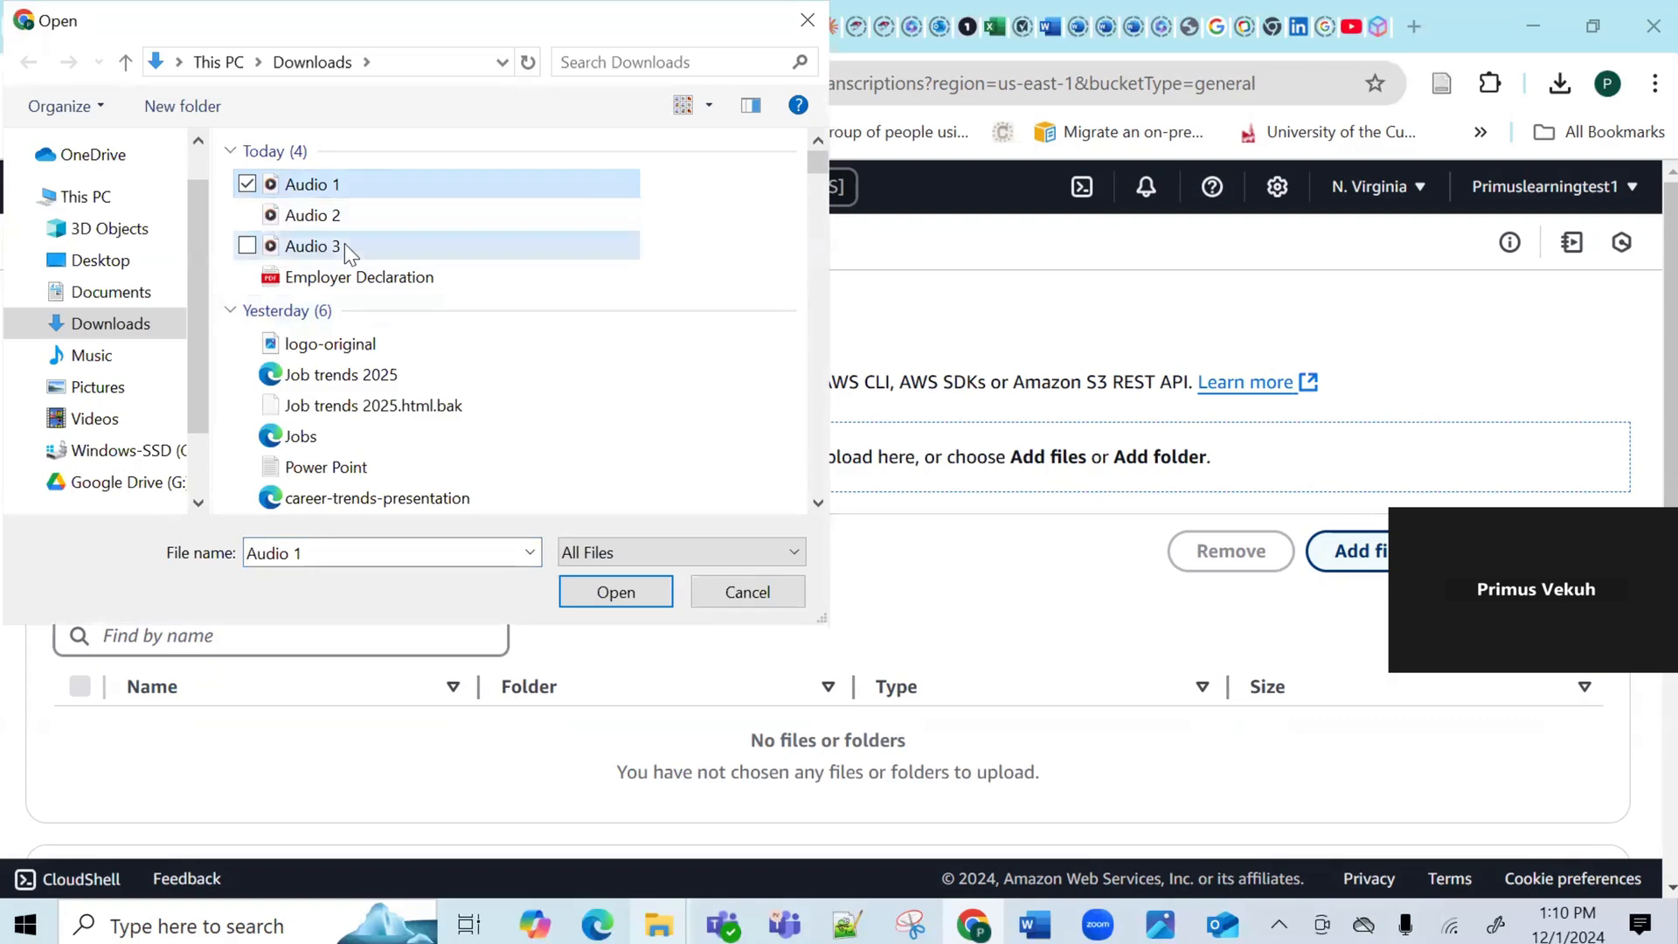
left_click(345, 245, "ctrl")
left_click(315, 215, "ctrl")
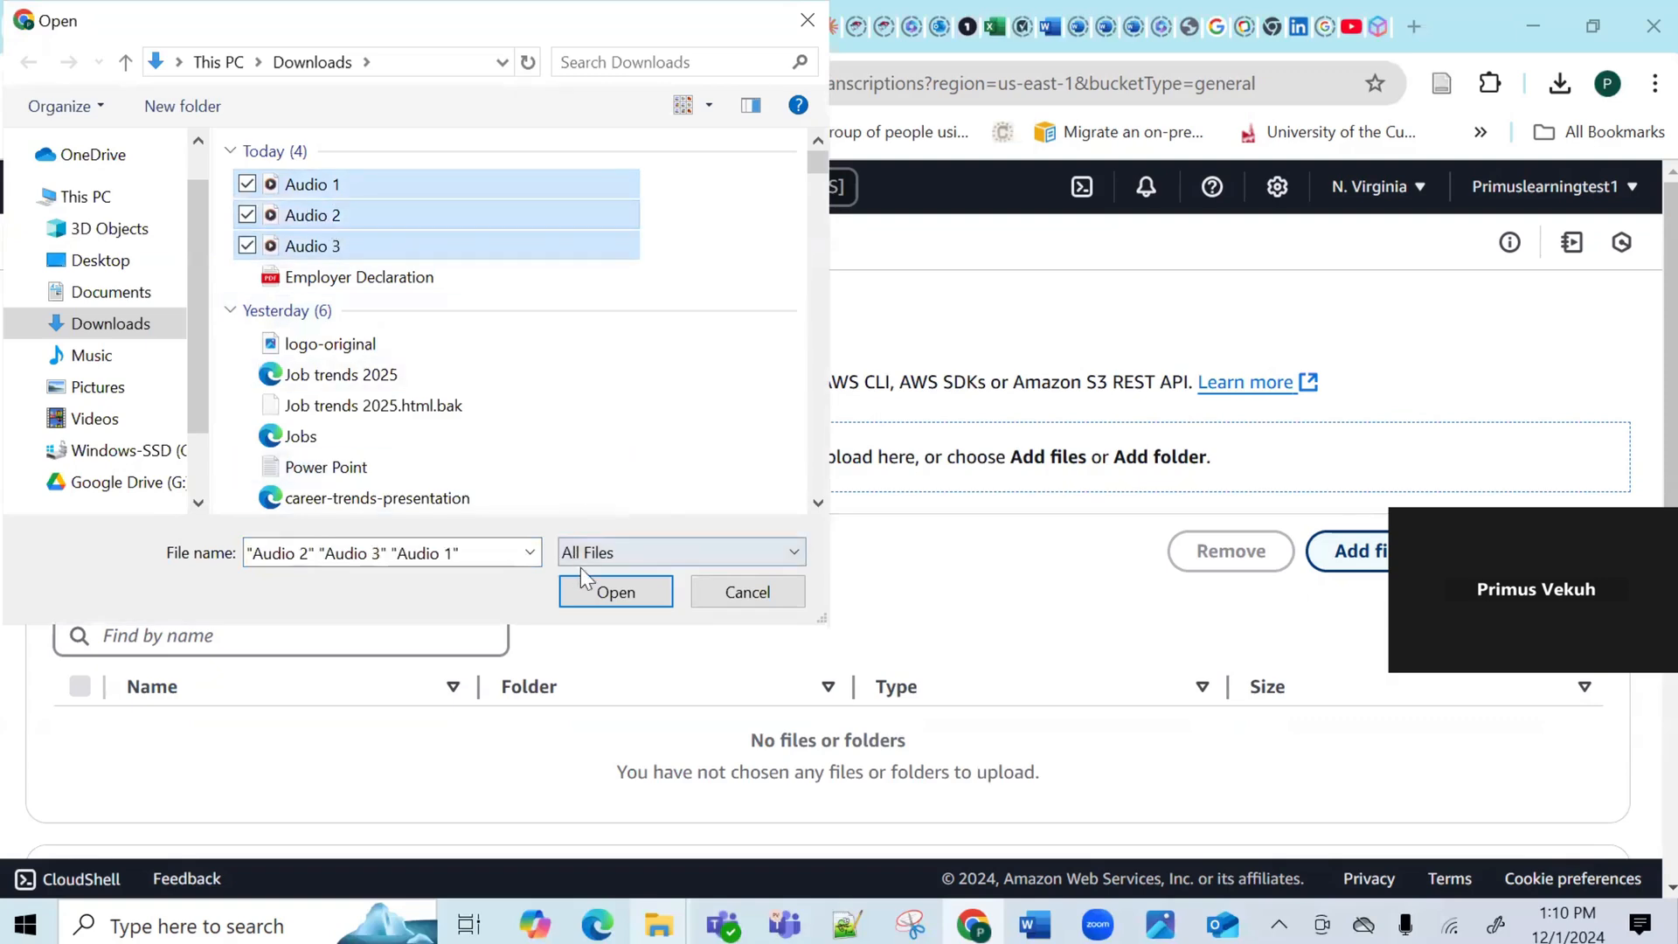
left_click(615, 593)
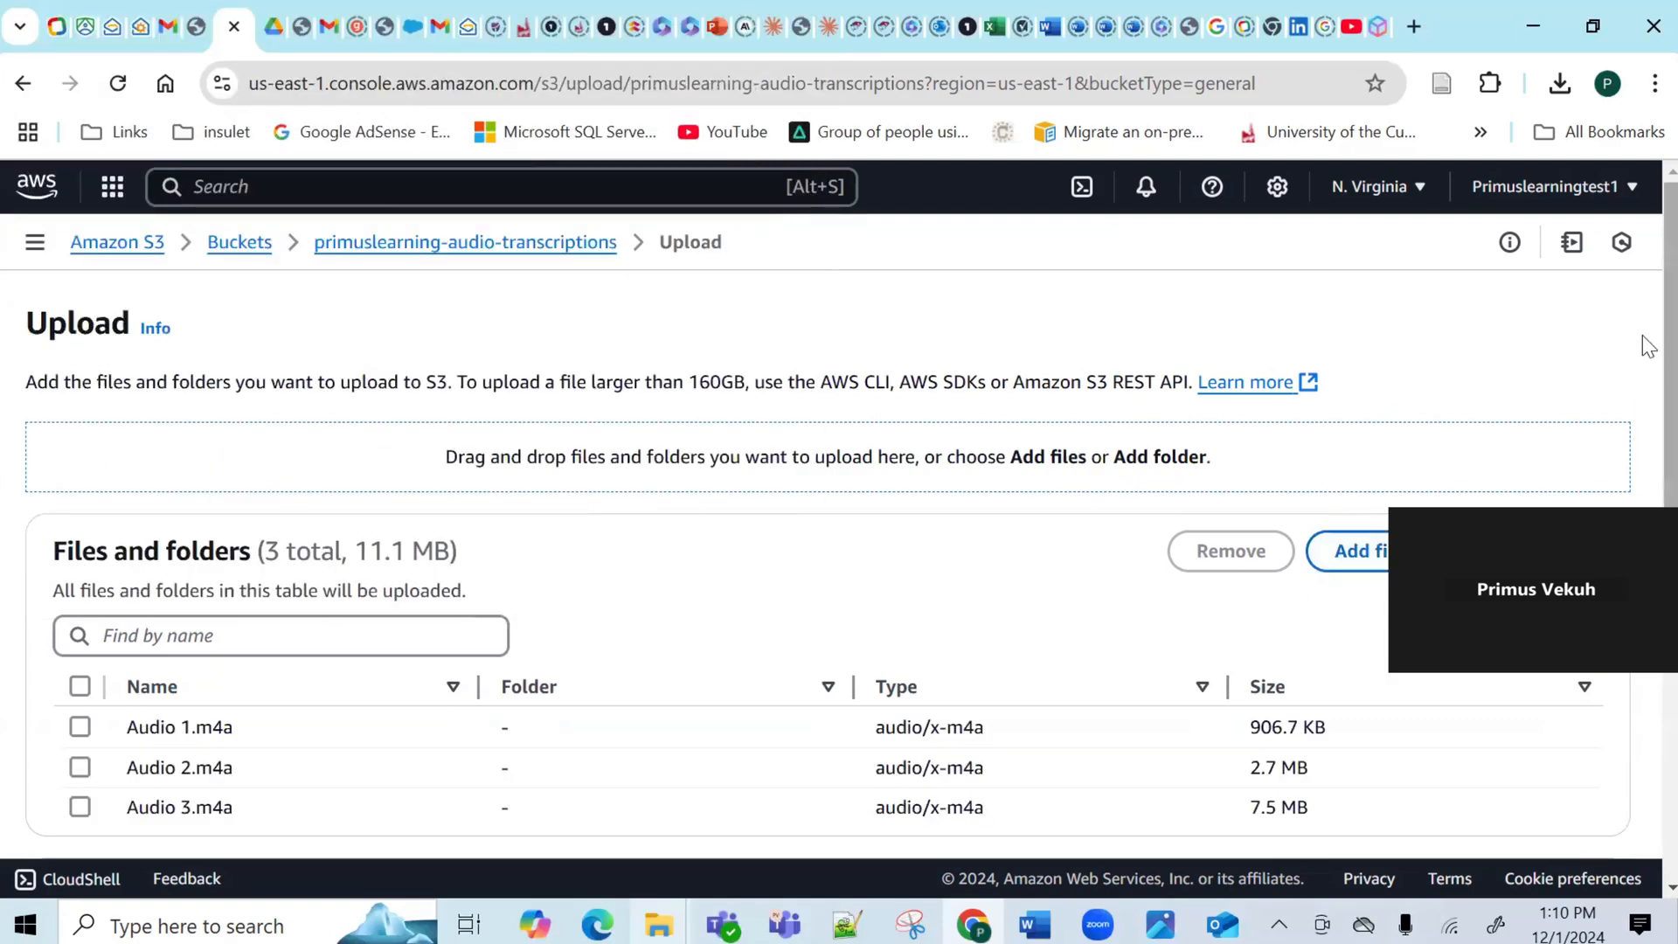
scroll(1643, 428, "down", 2)
scroll(1643, 430, "down", 4)
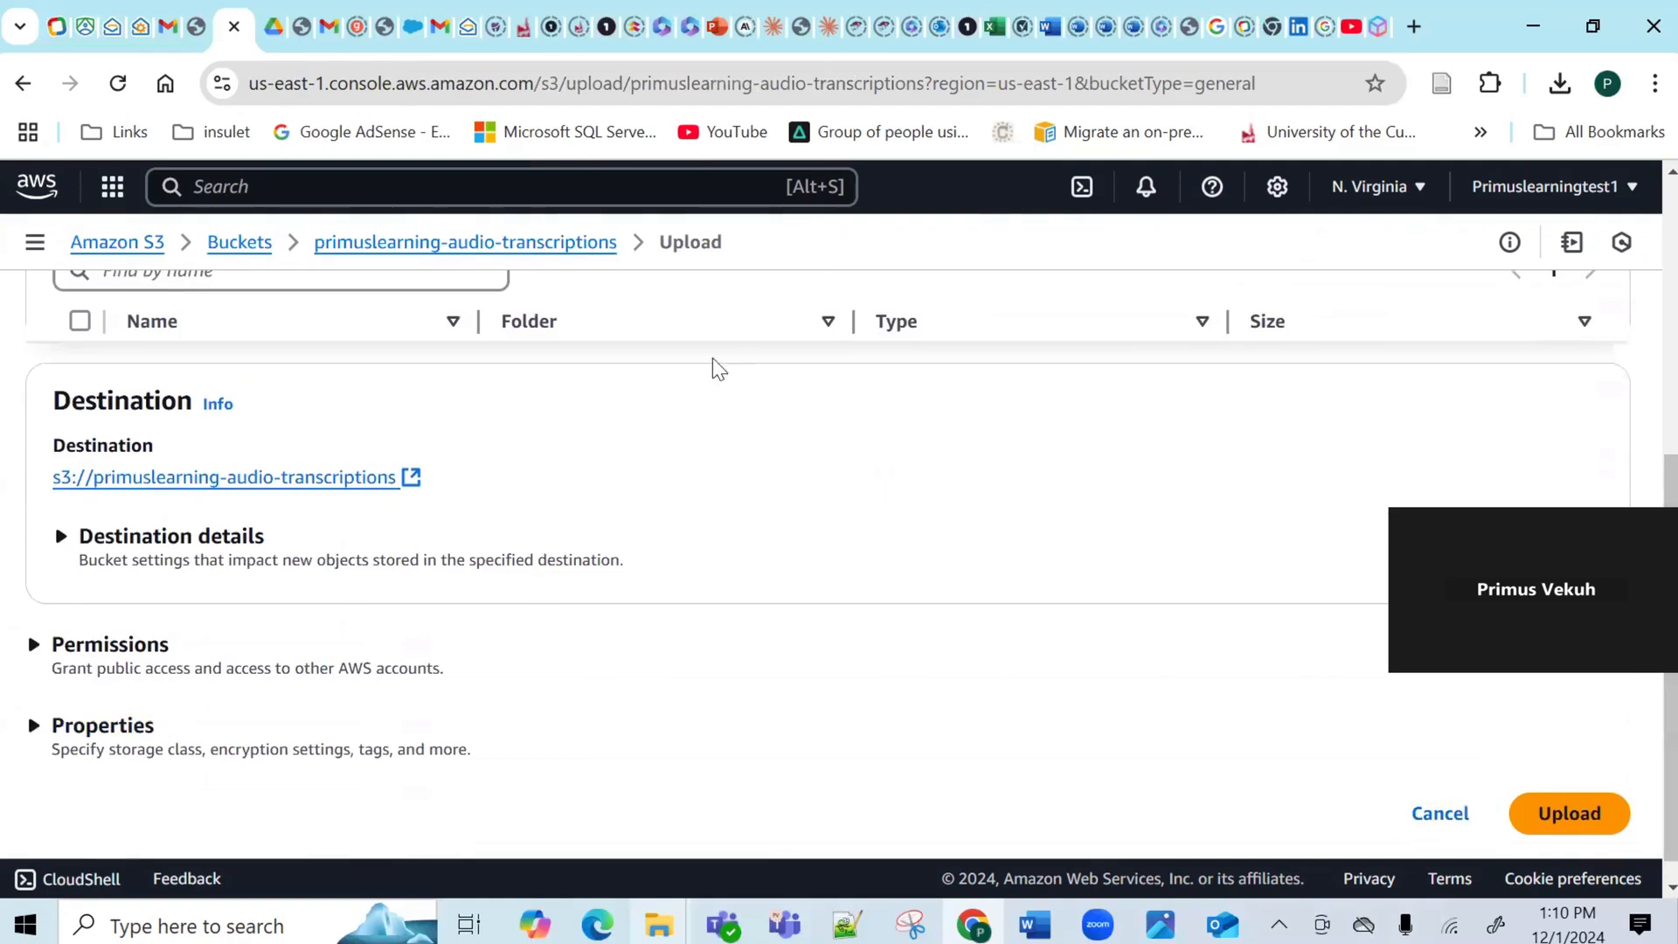
left_click(1552, 816)
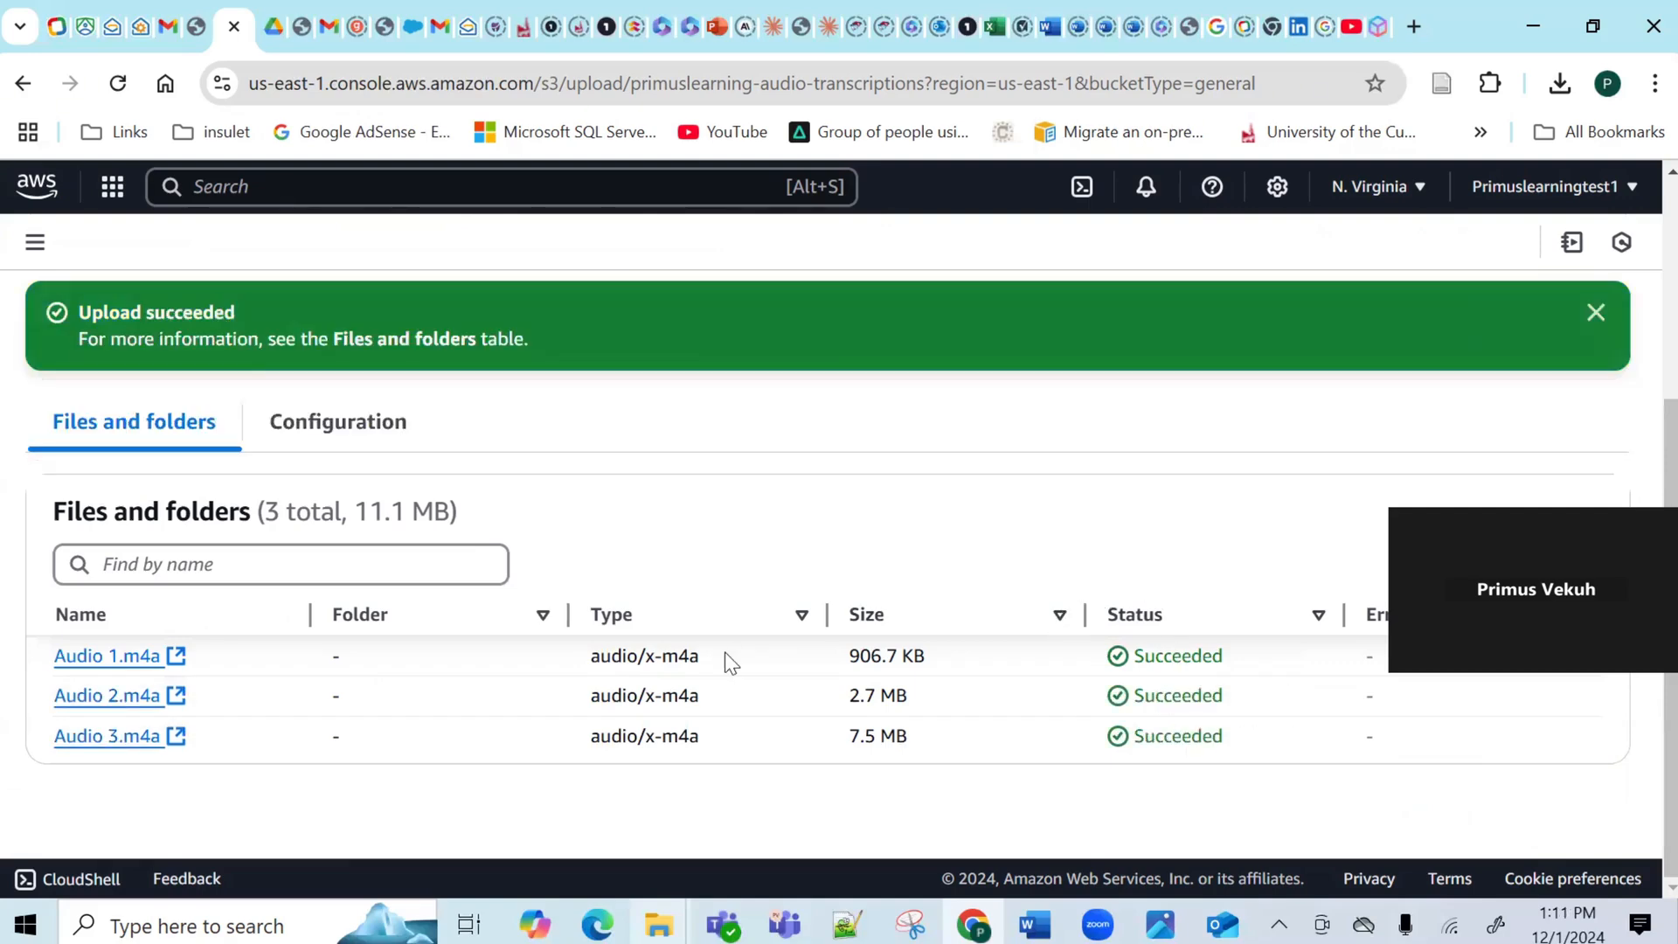
left_click(1599, 312)
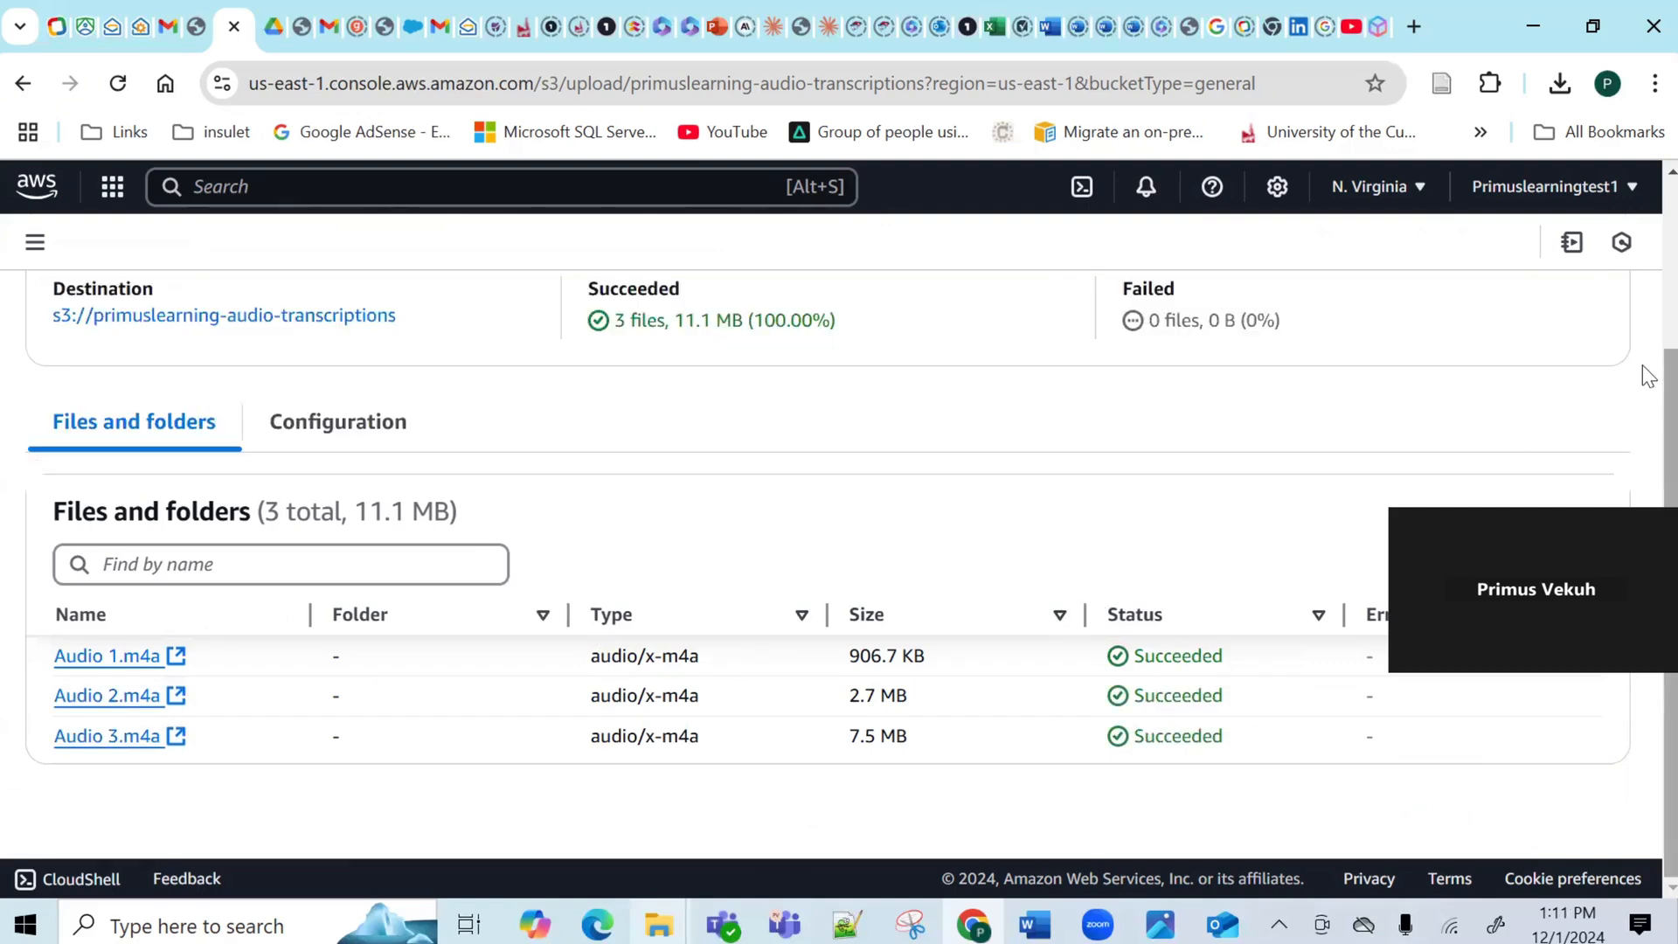
scroll(1597, 288, "up", 3)
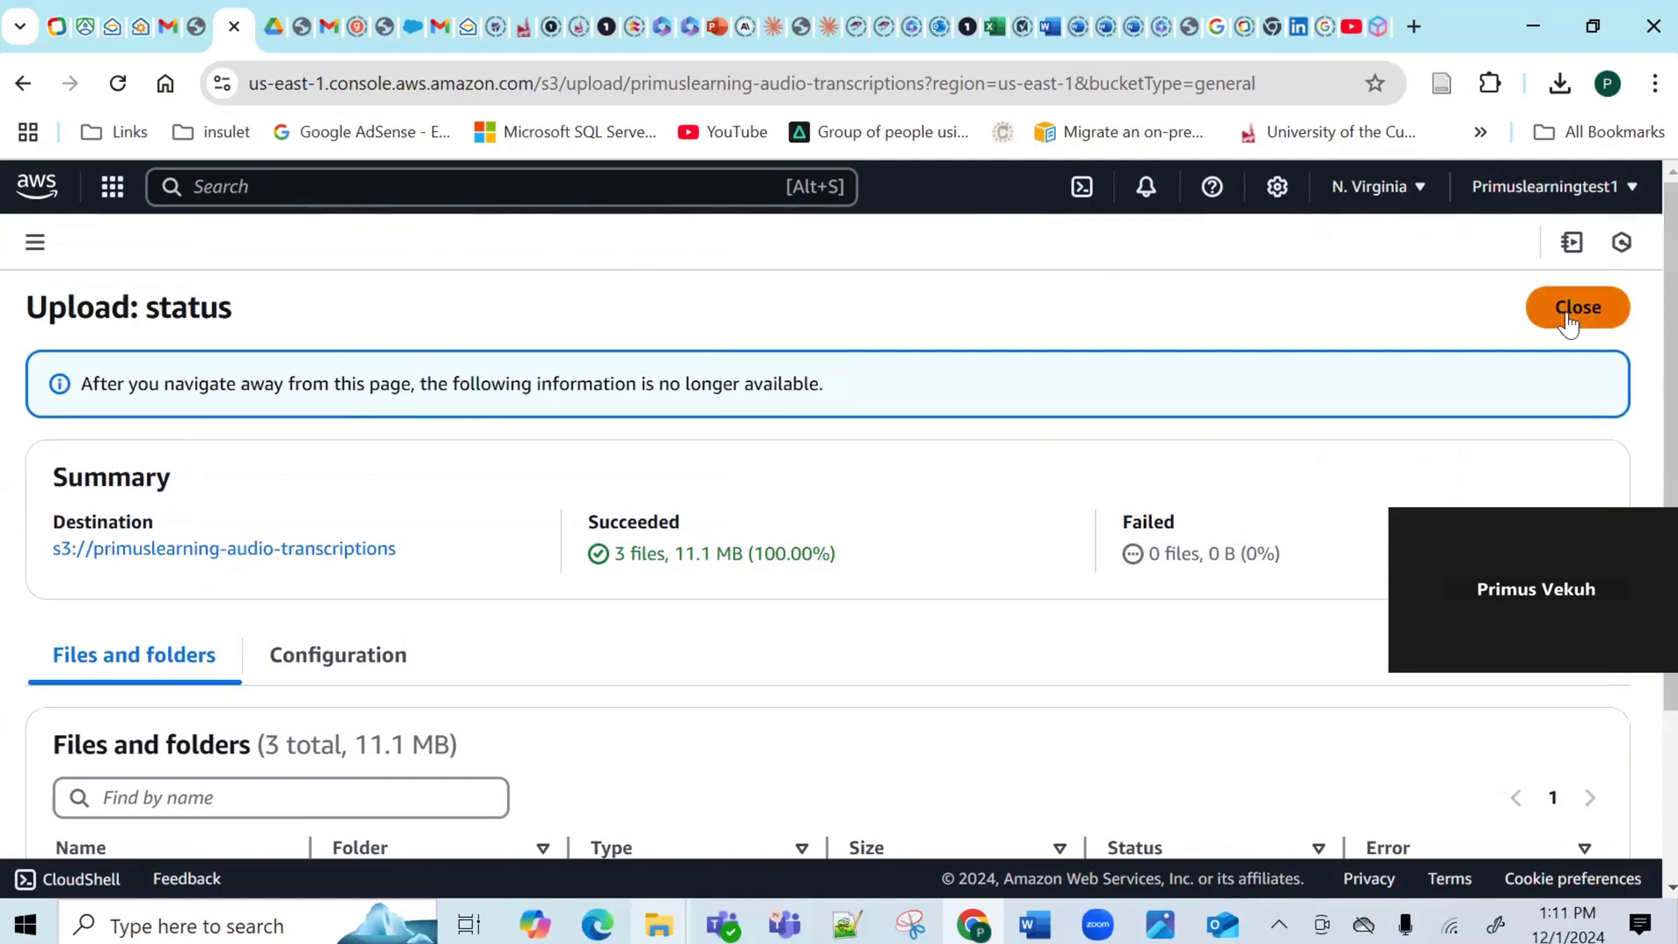
left_click(1571, 313)
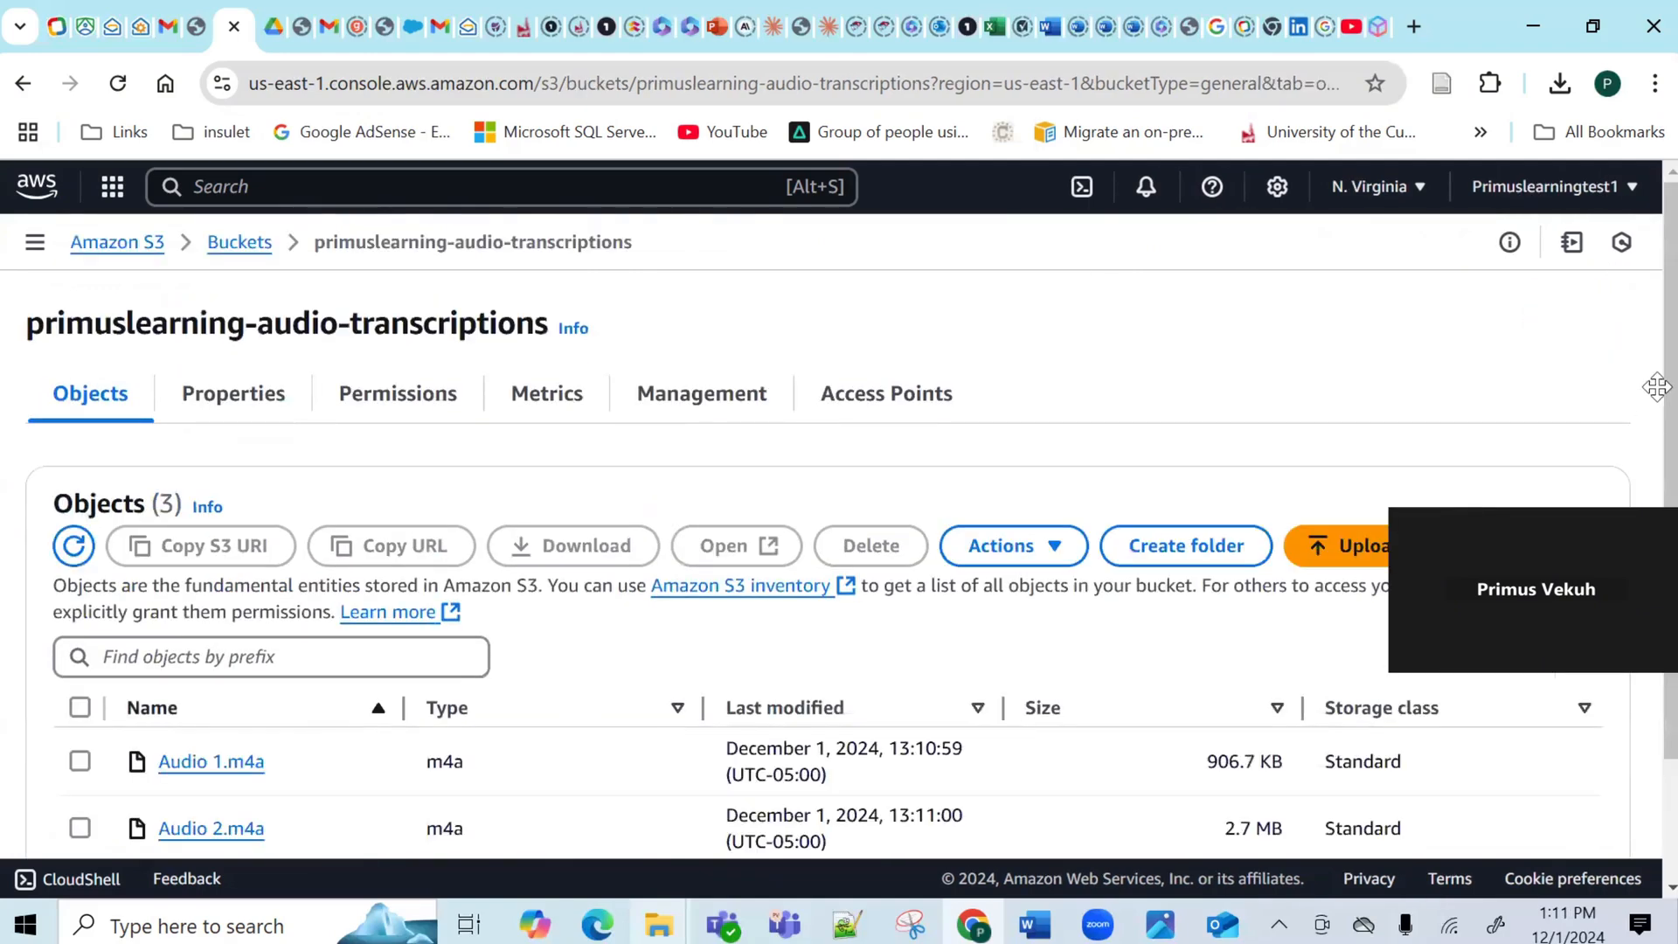
Open the Audio 1.m4a object details and copy its S3 URI.
left_click_drag(1658, 359, 1659, 464)
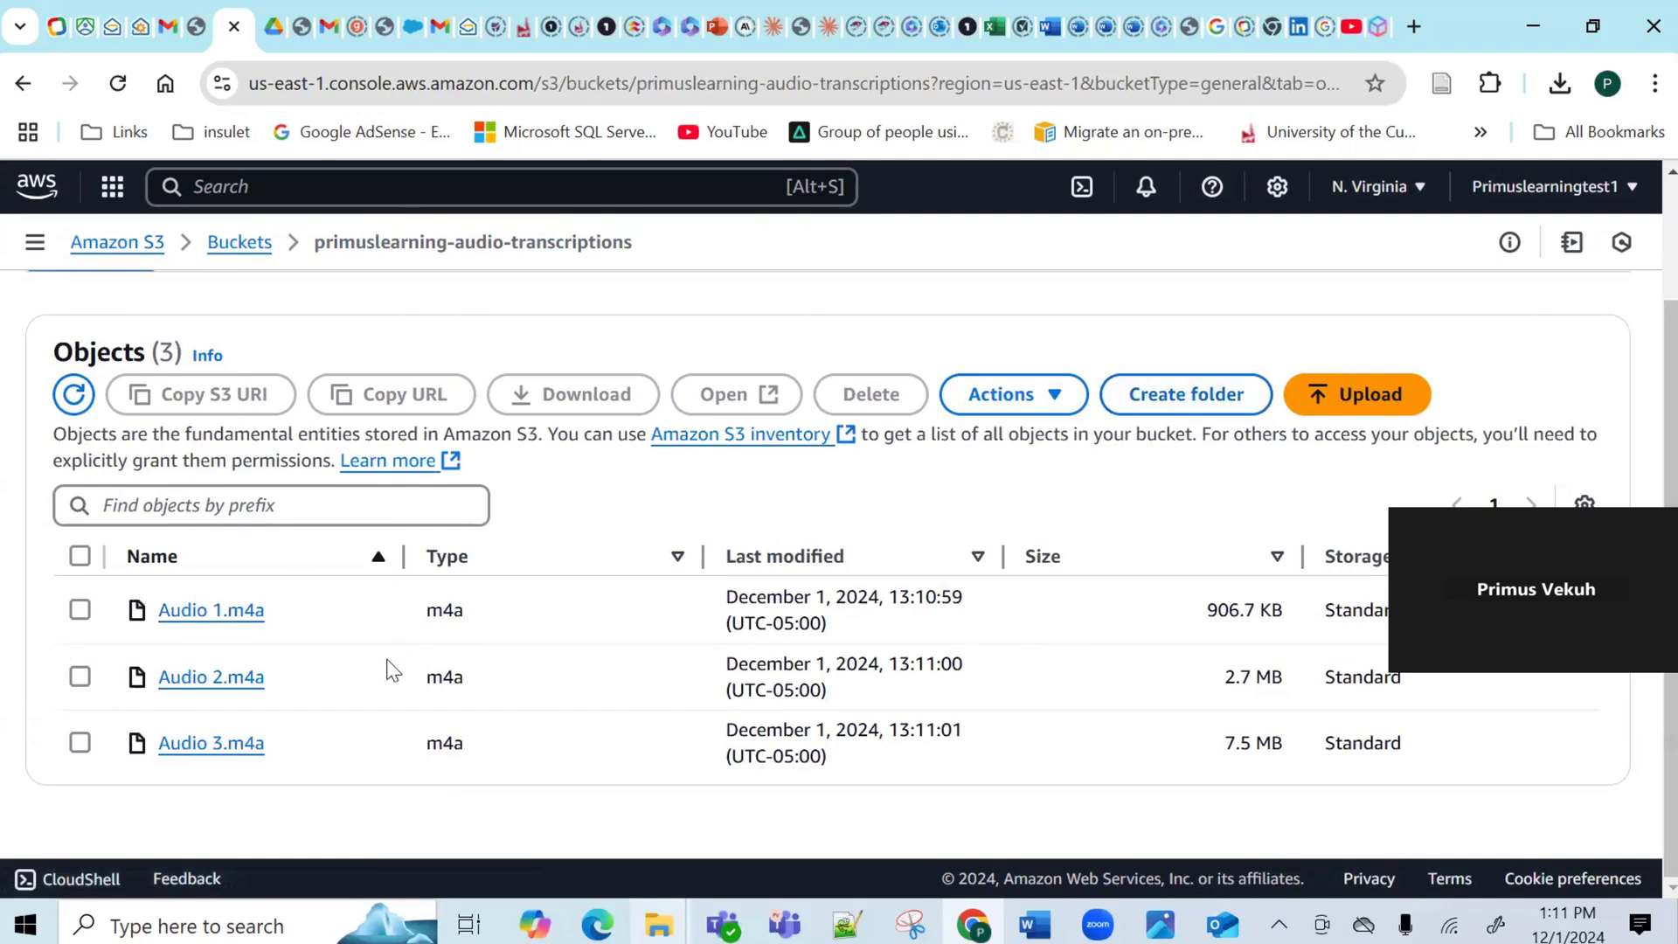
left_click(178, 611)
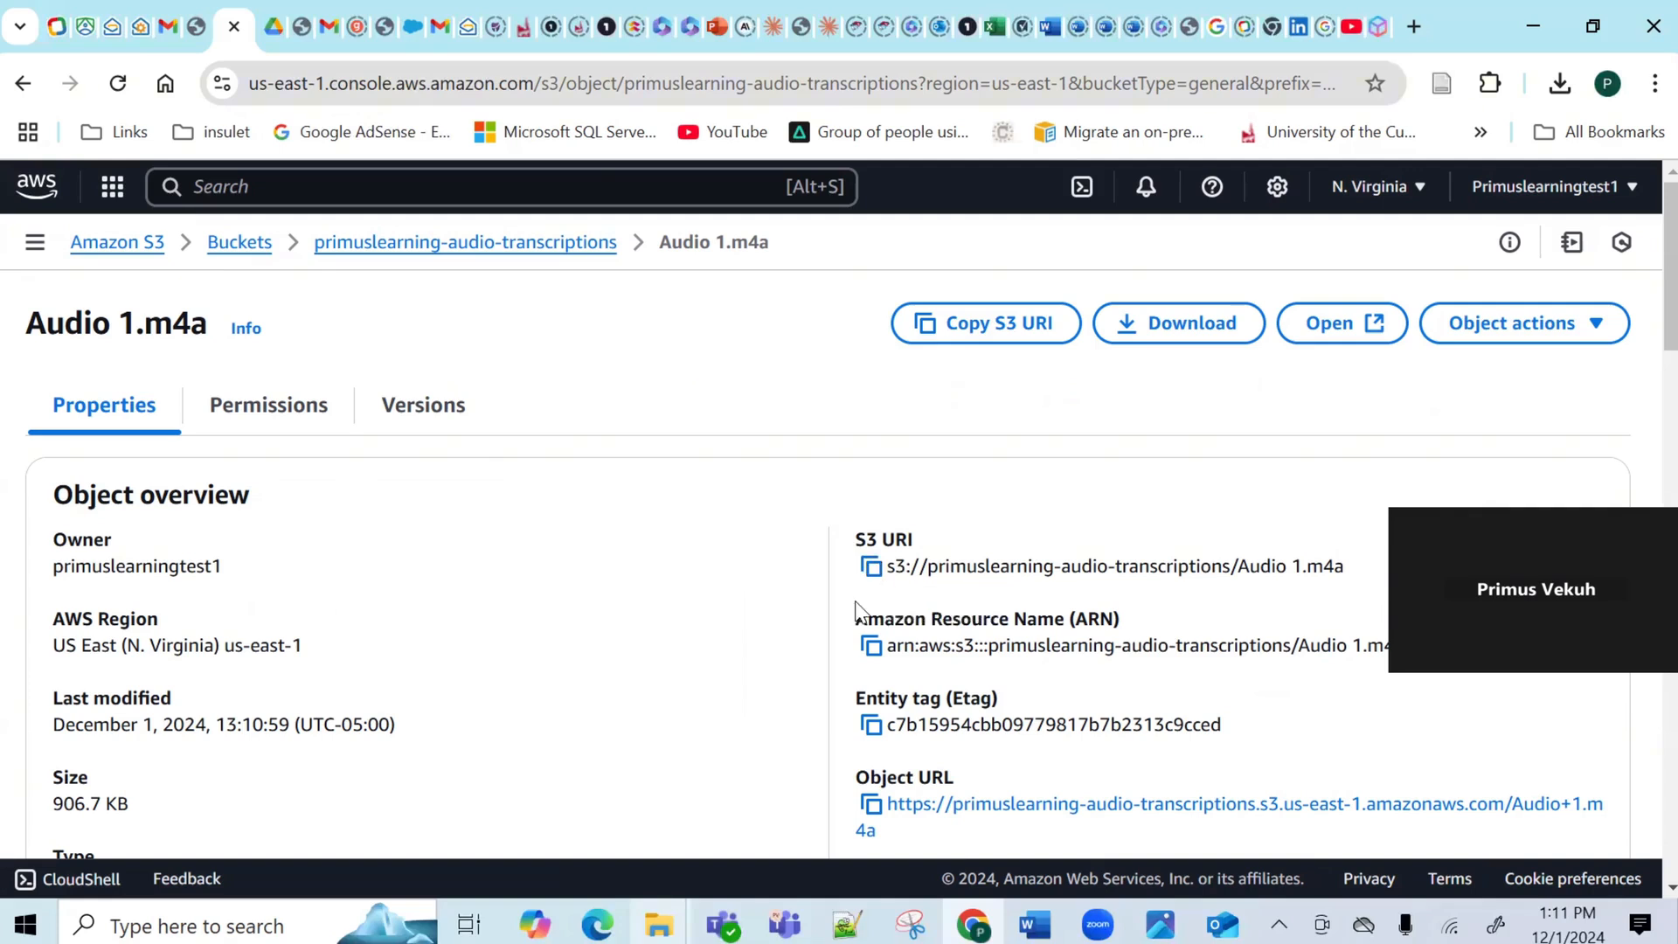
left_click(871, 569)
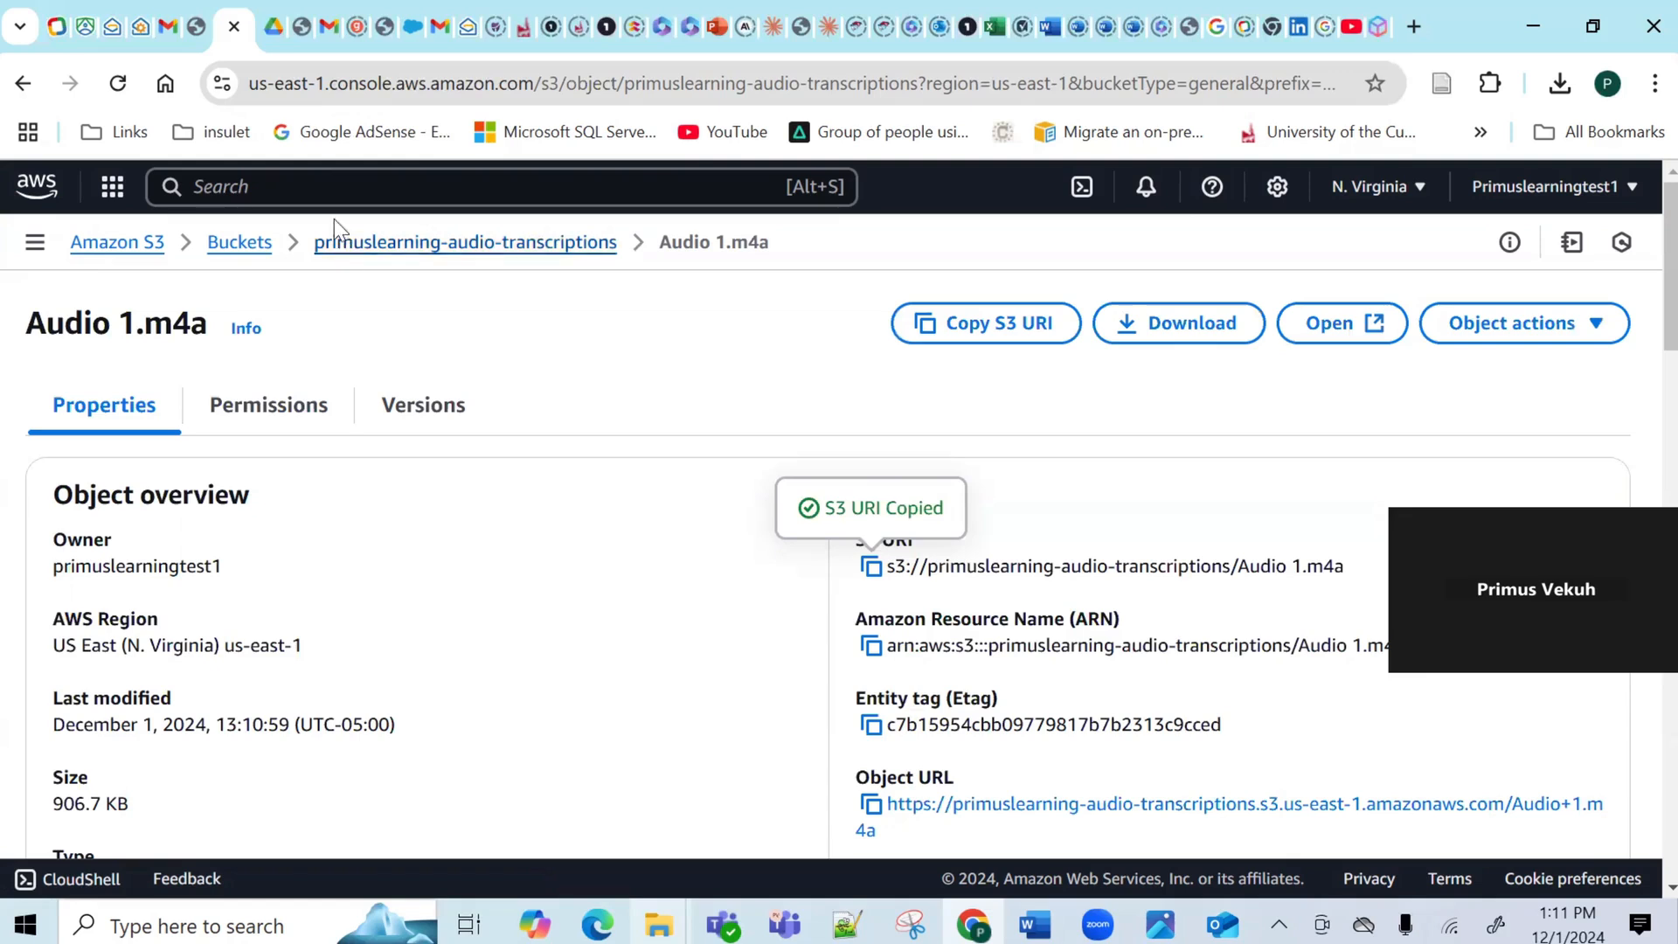
left_click(296, 191)
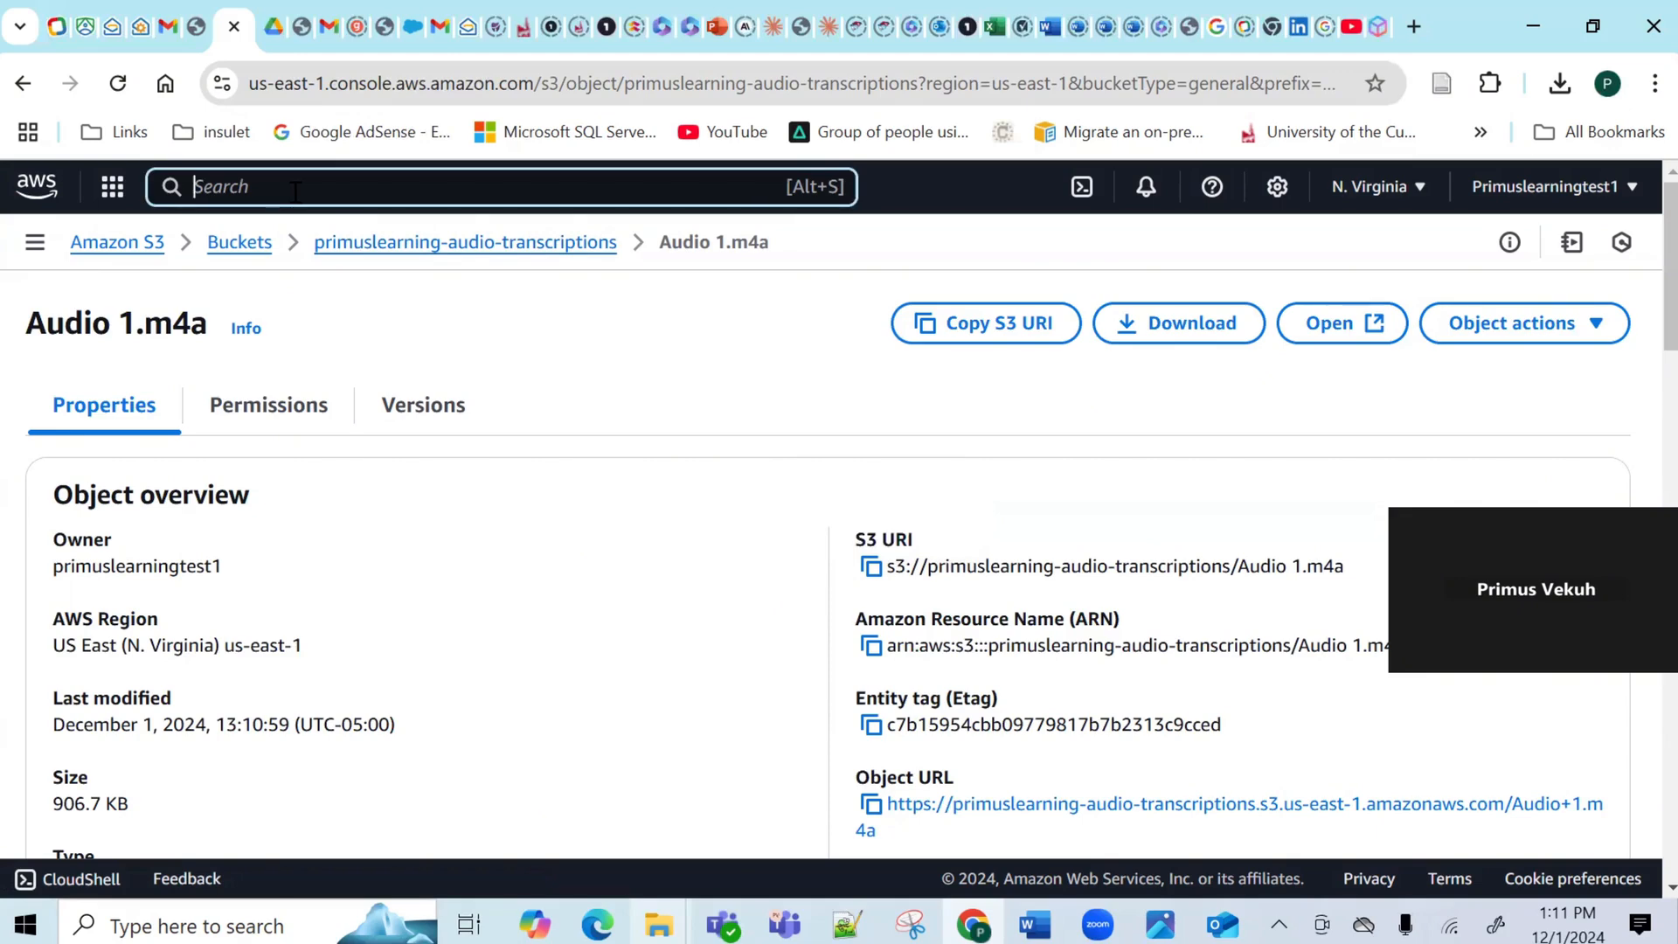
Find Amazon Transcribe with 'amazon transcribe' and start a new job from Transcription jobs.
type("amazon ")
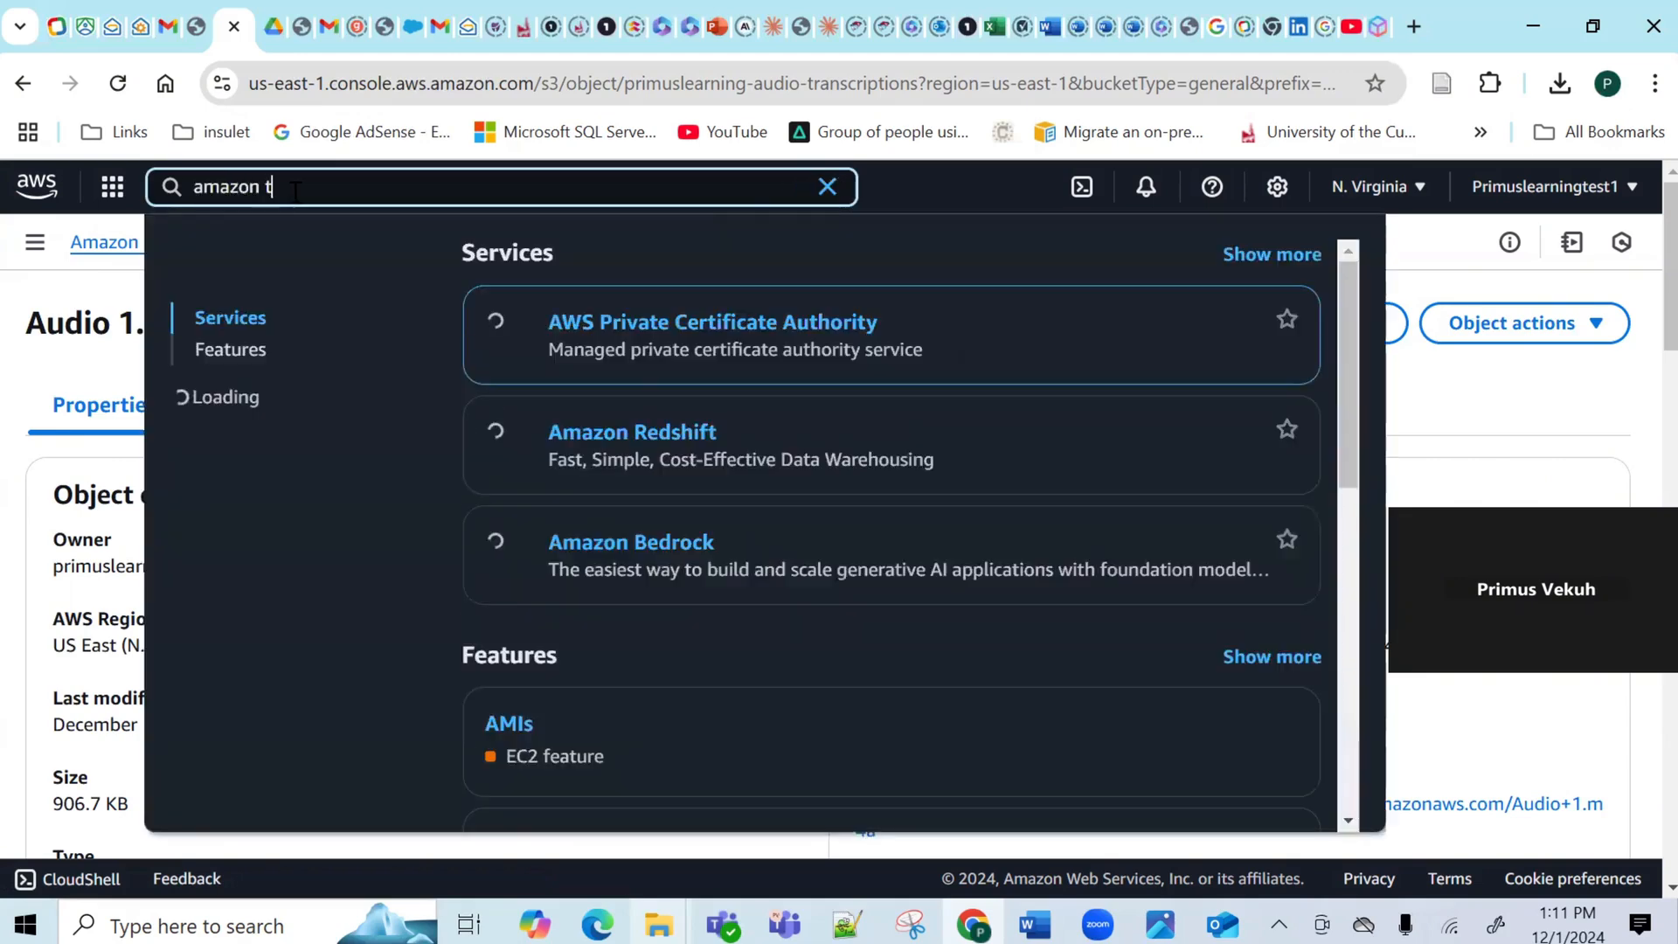
type("transcribe")
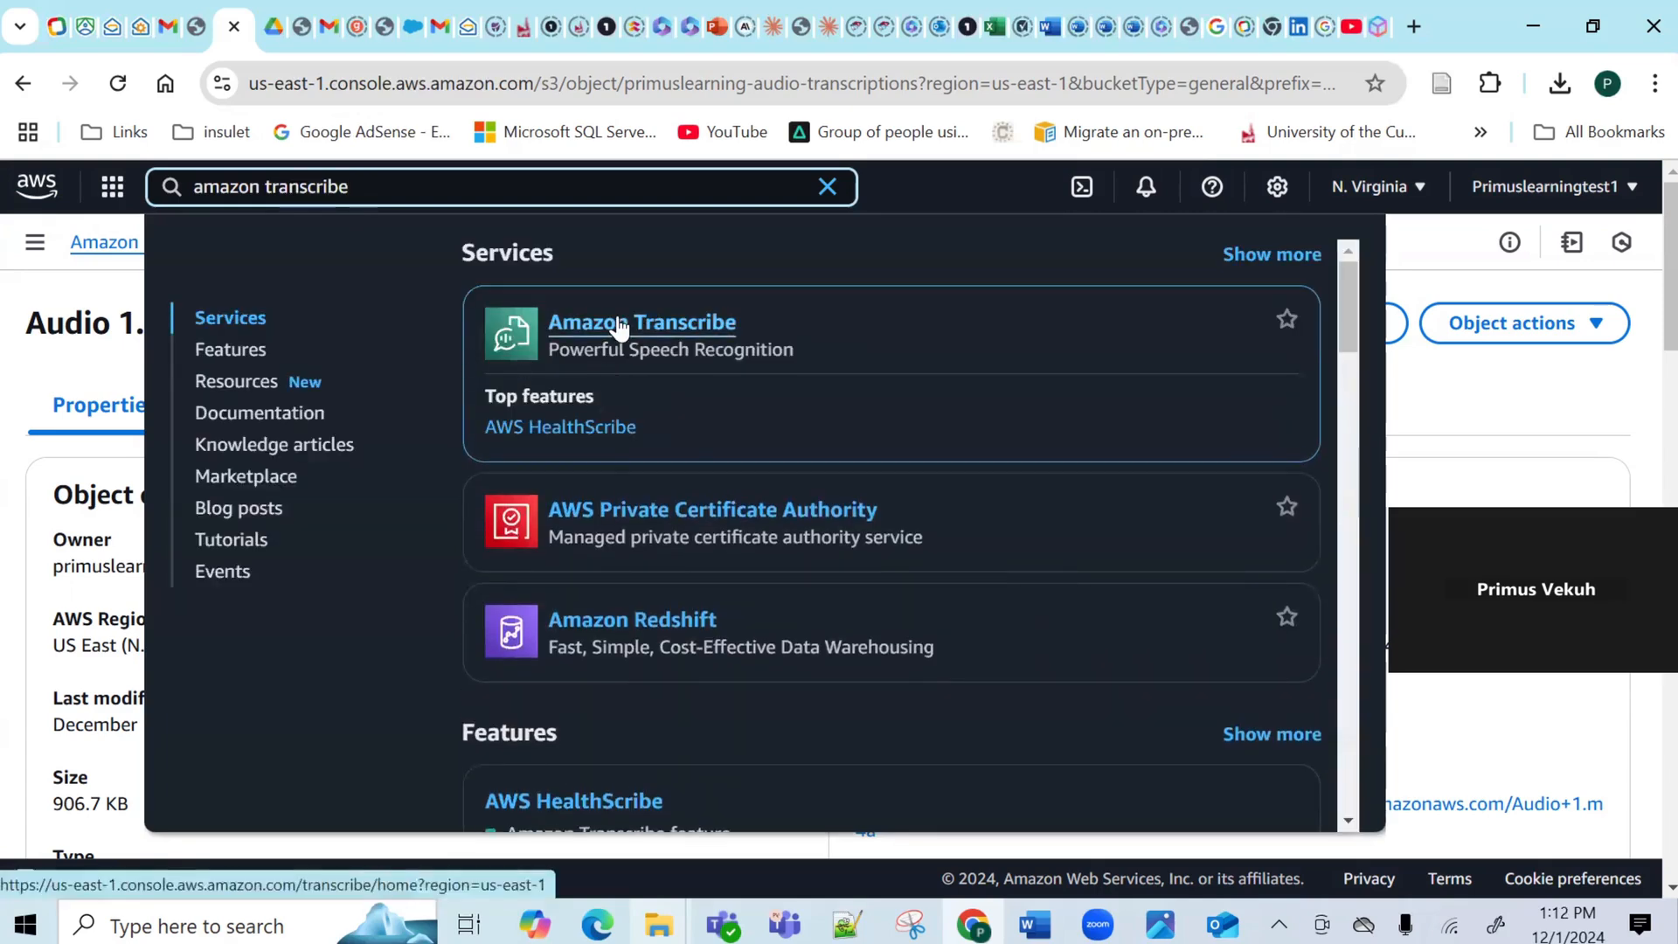
left_click(622, 325)
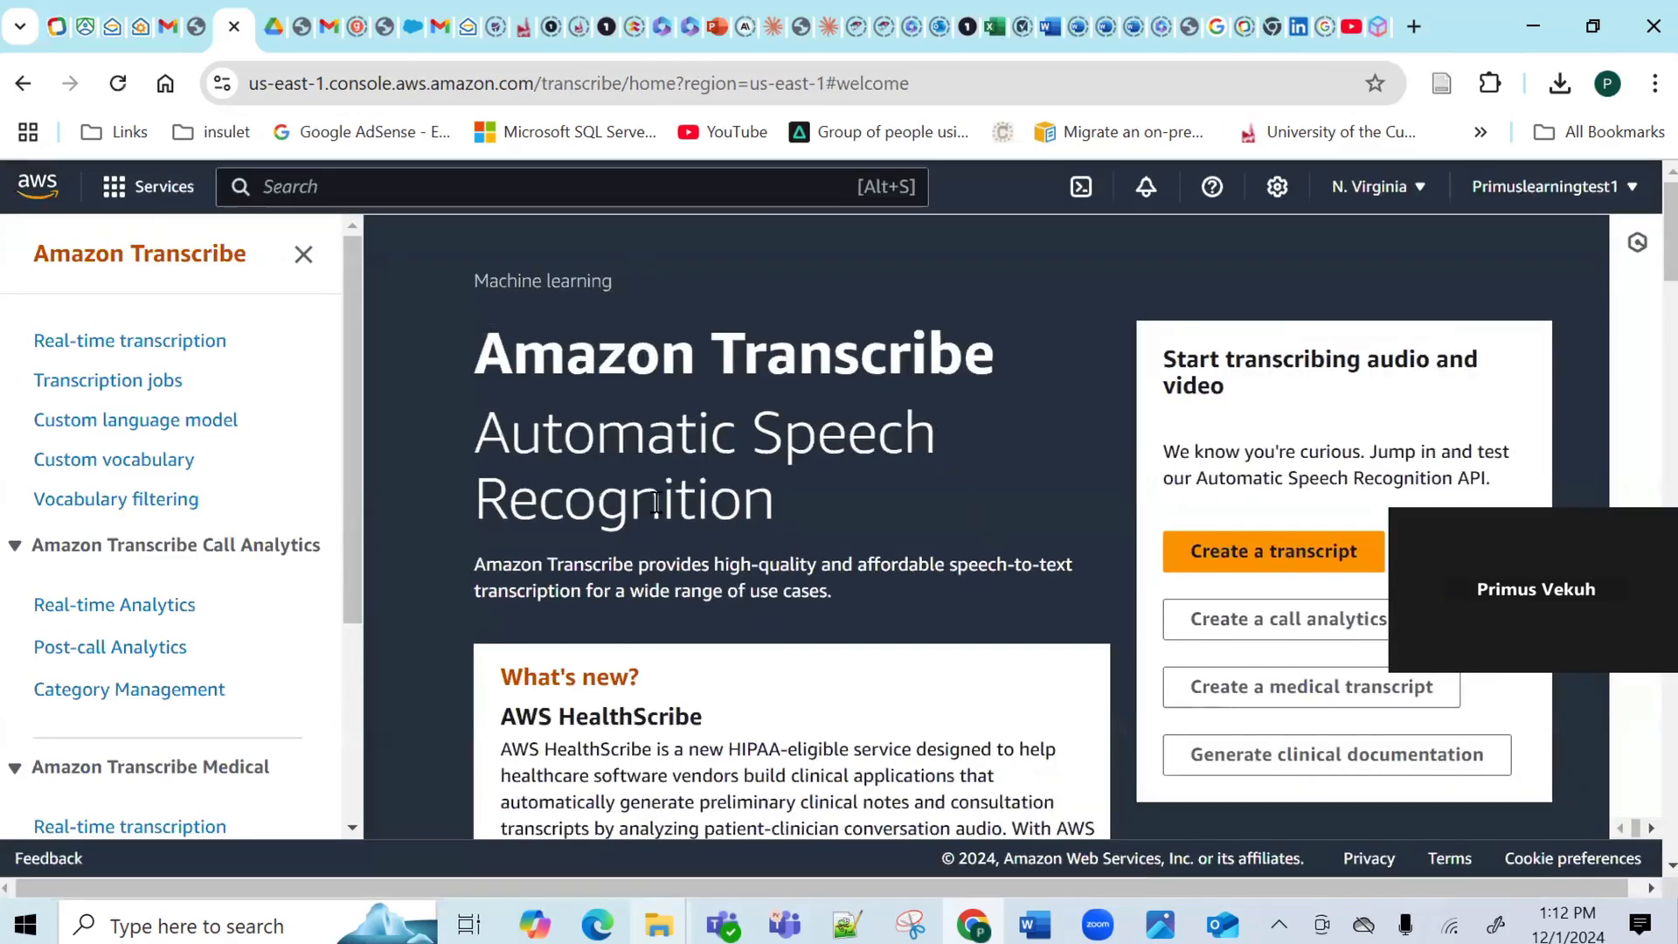
left_click(1239, 553)
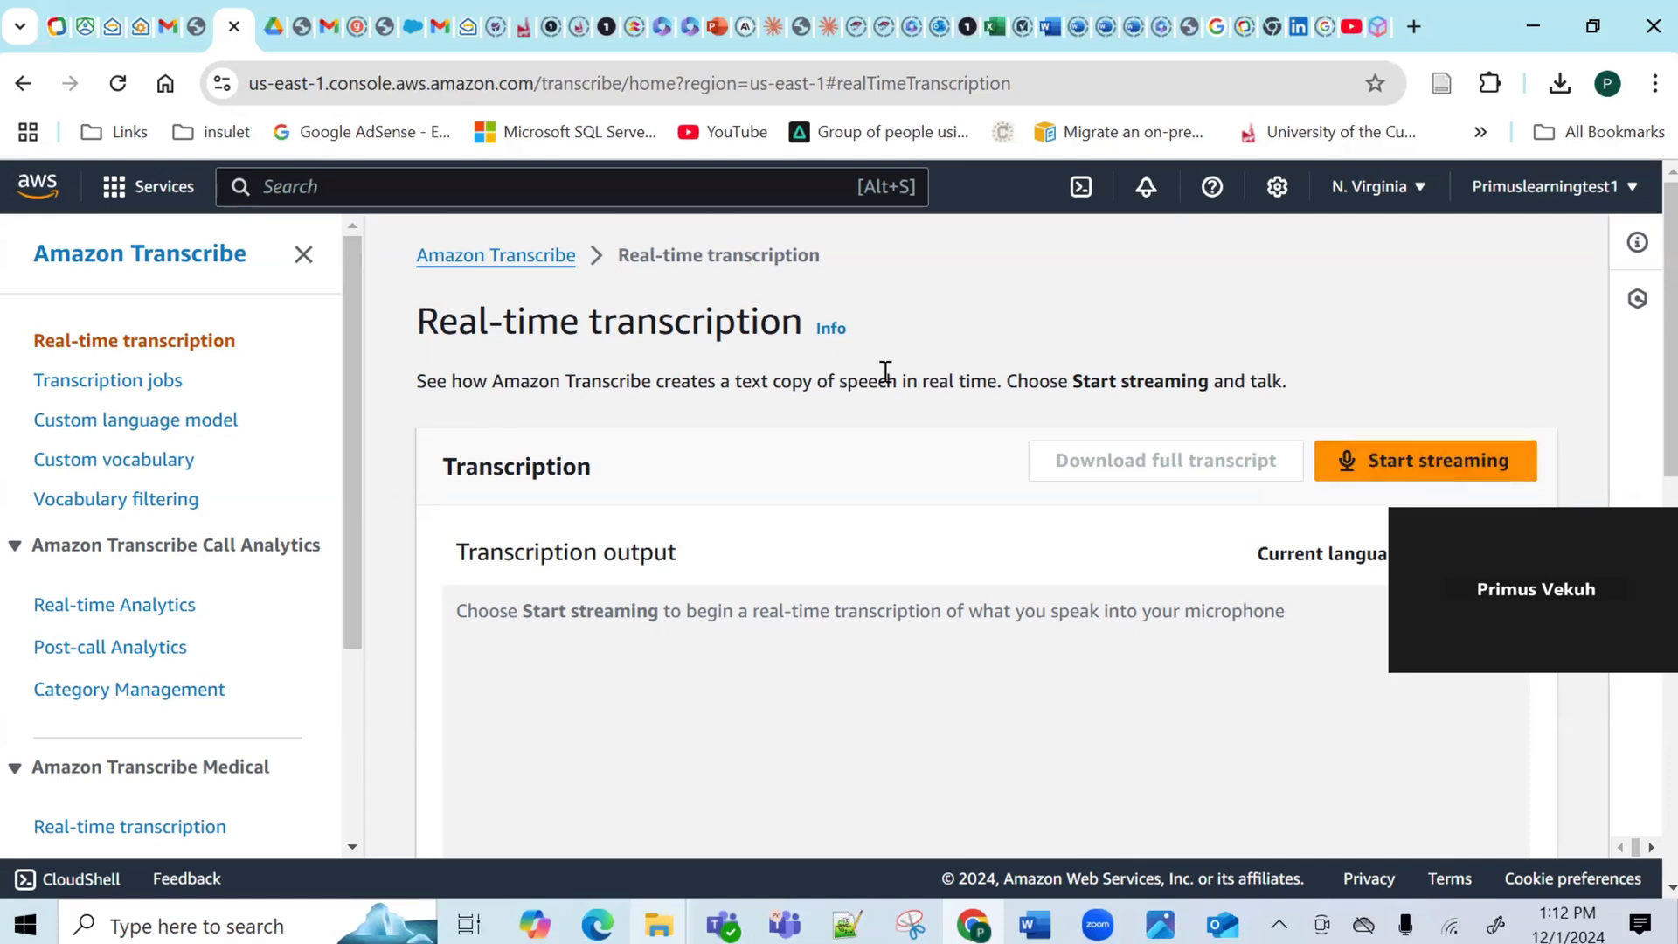
left_click(105, 382)
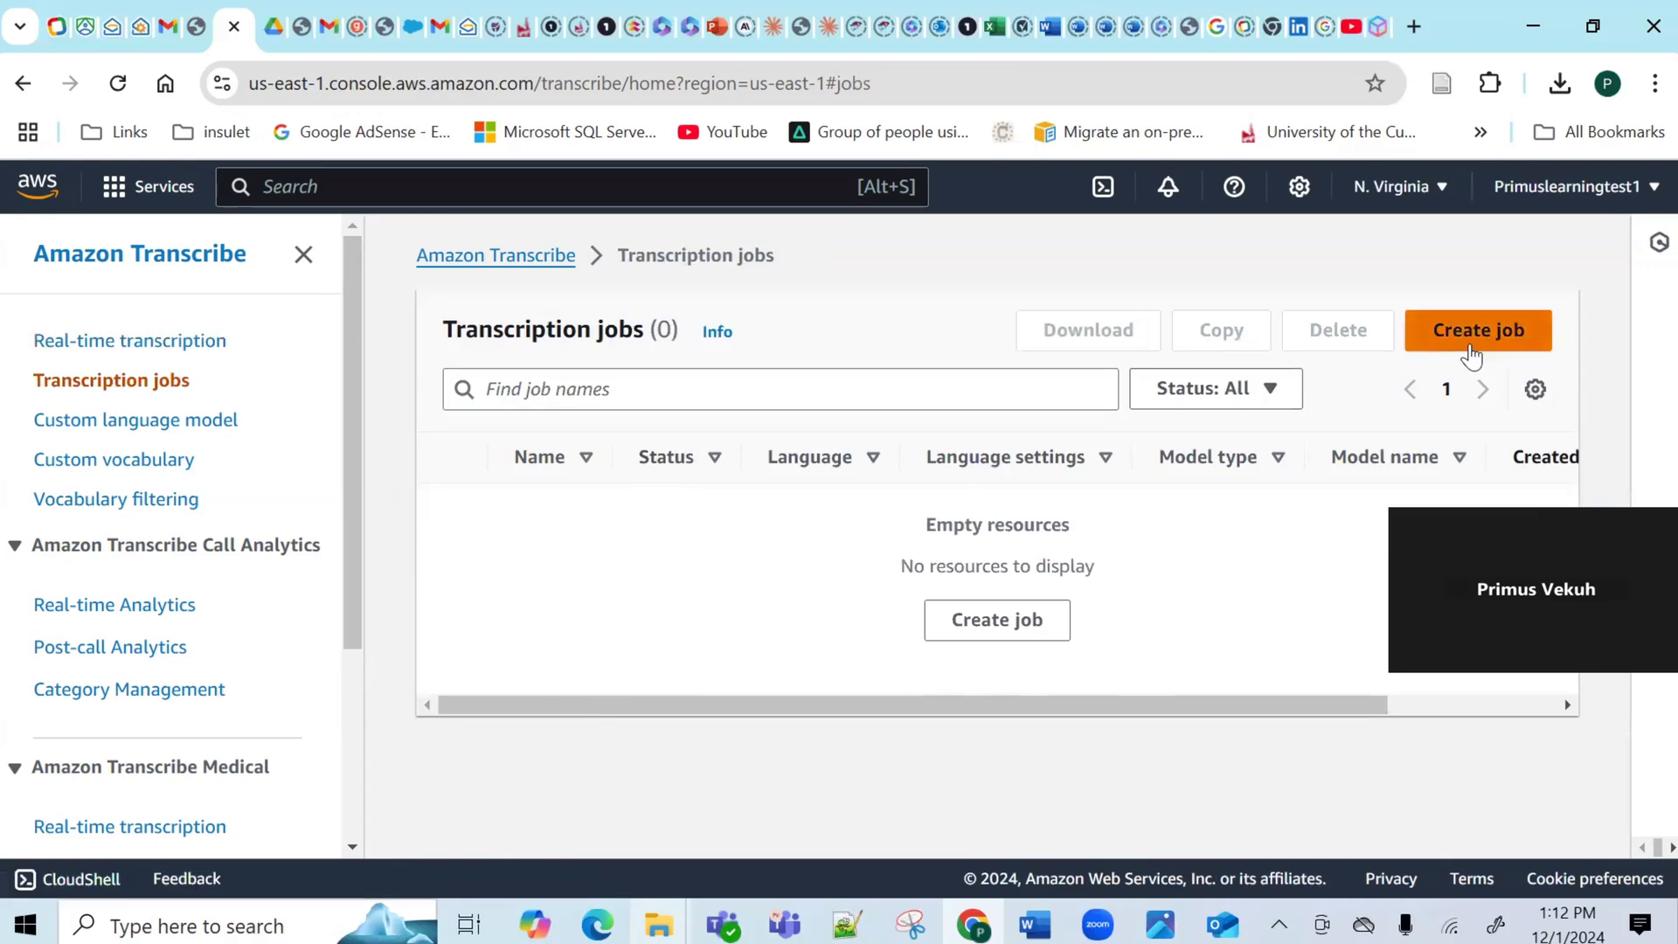
left_click(1472, 336)
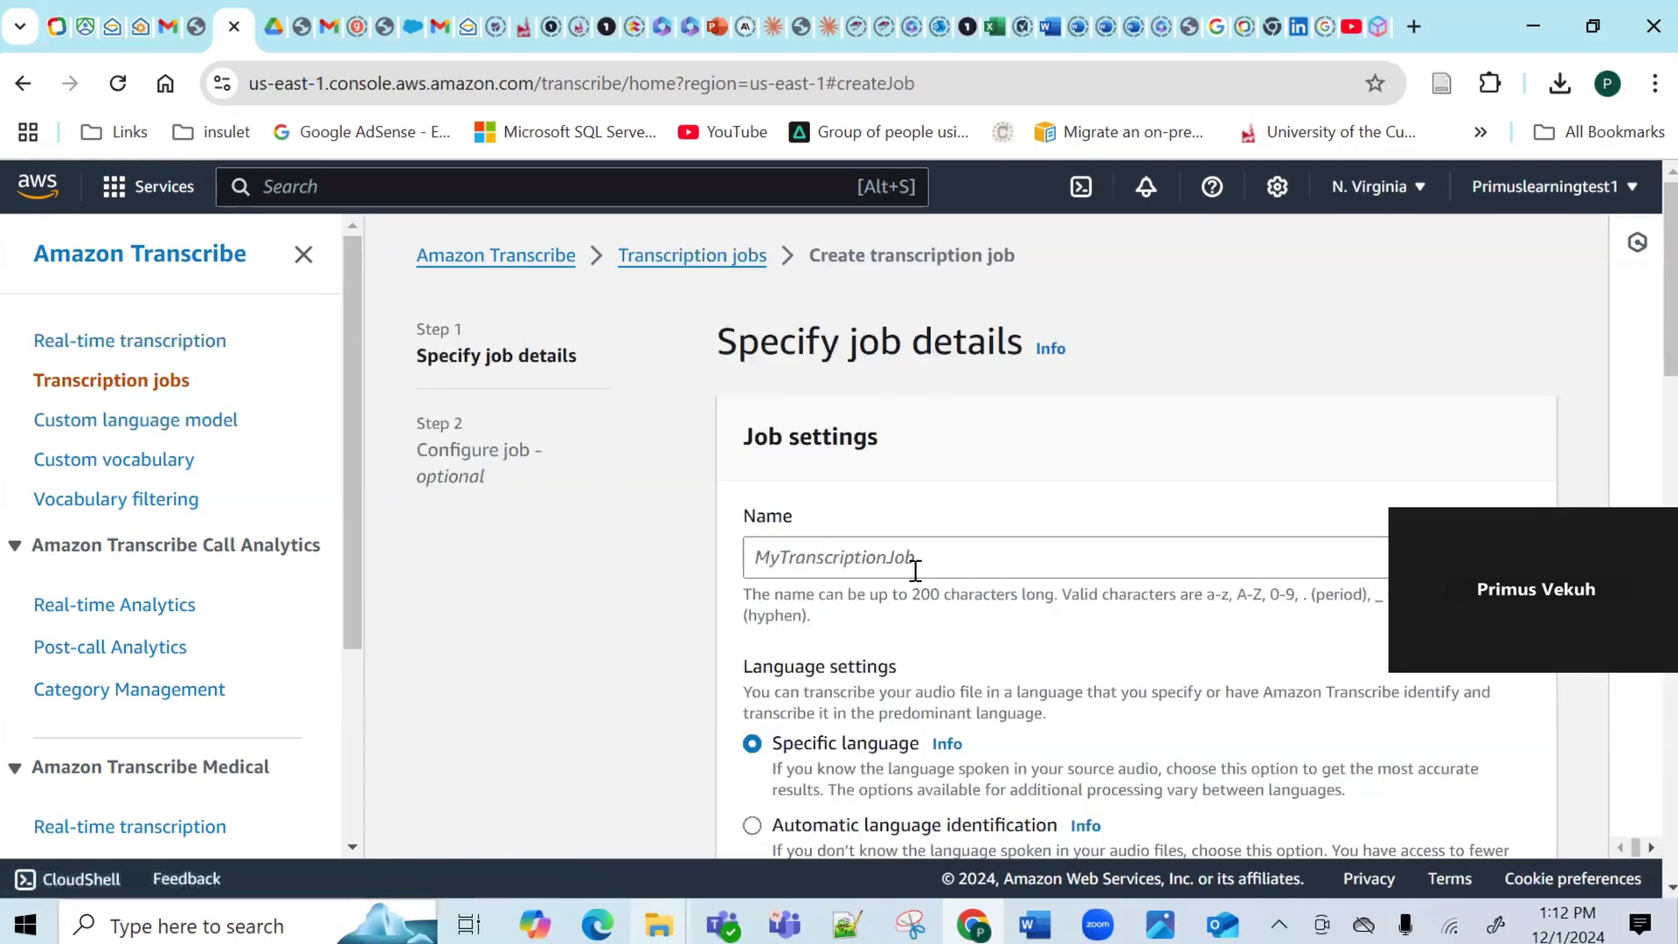
Enter Audio-1 as the transcription job name.
left_click(872, 557)
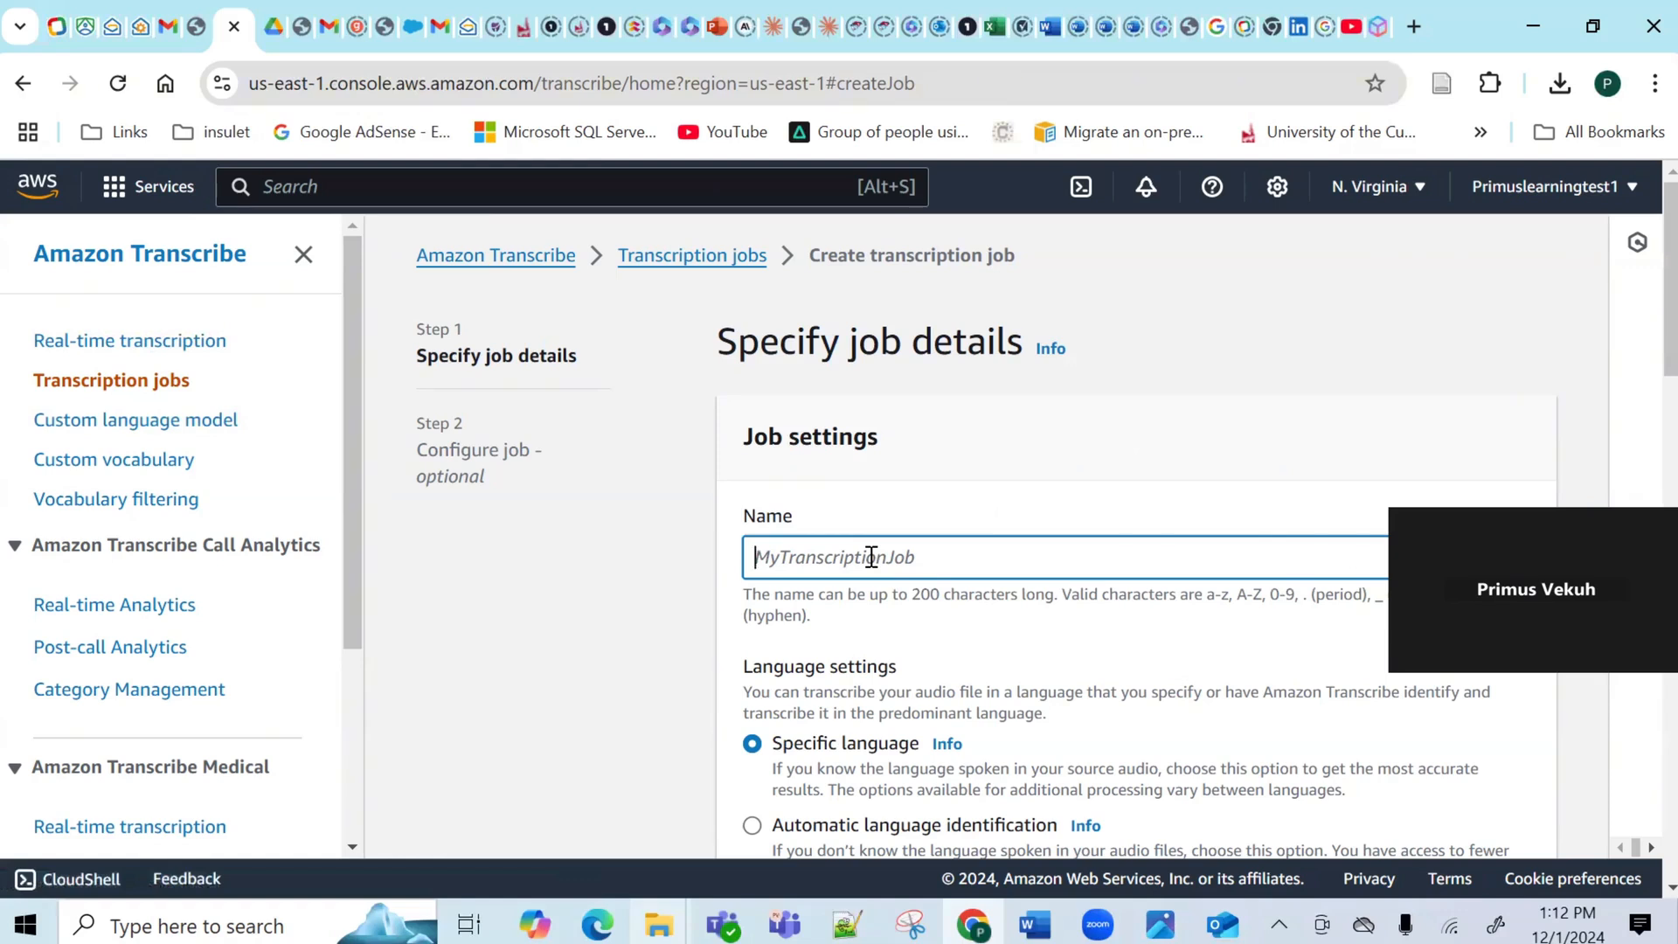
type("Audio-1")
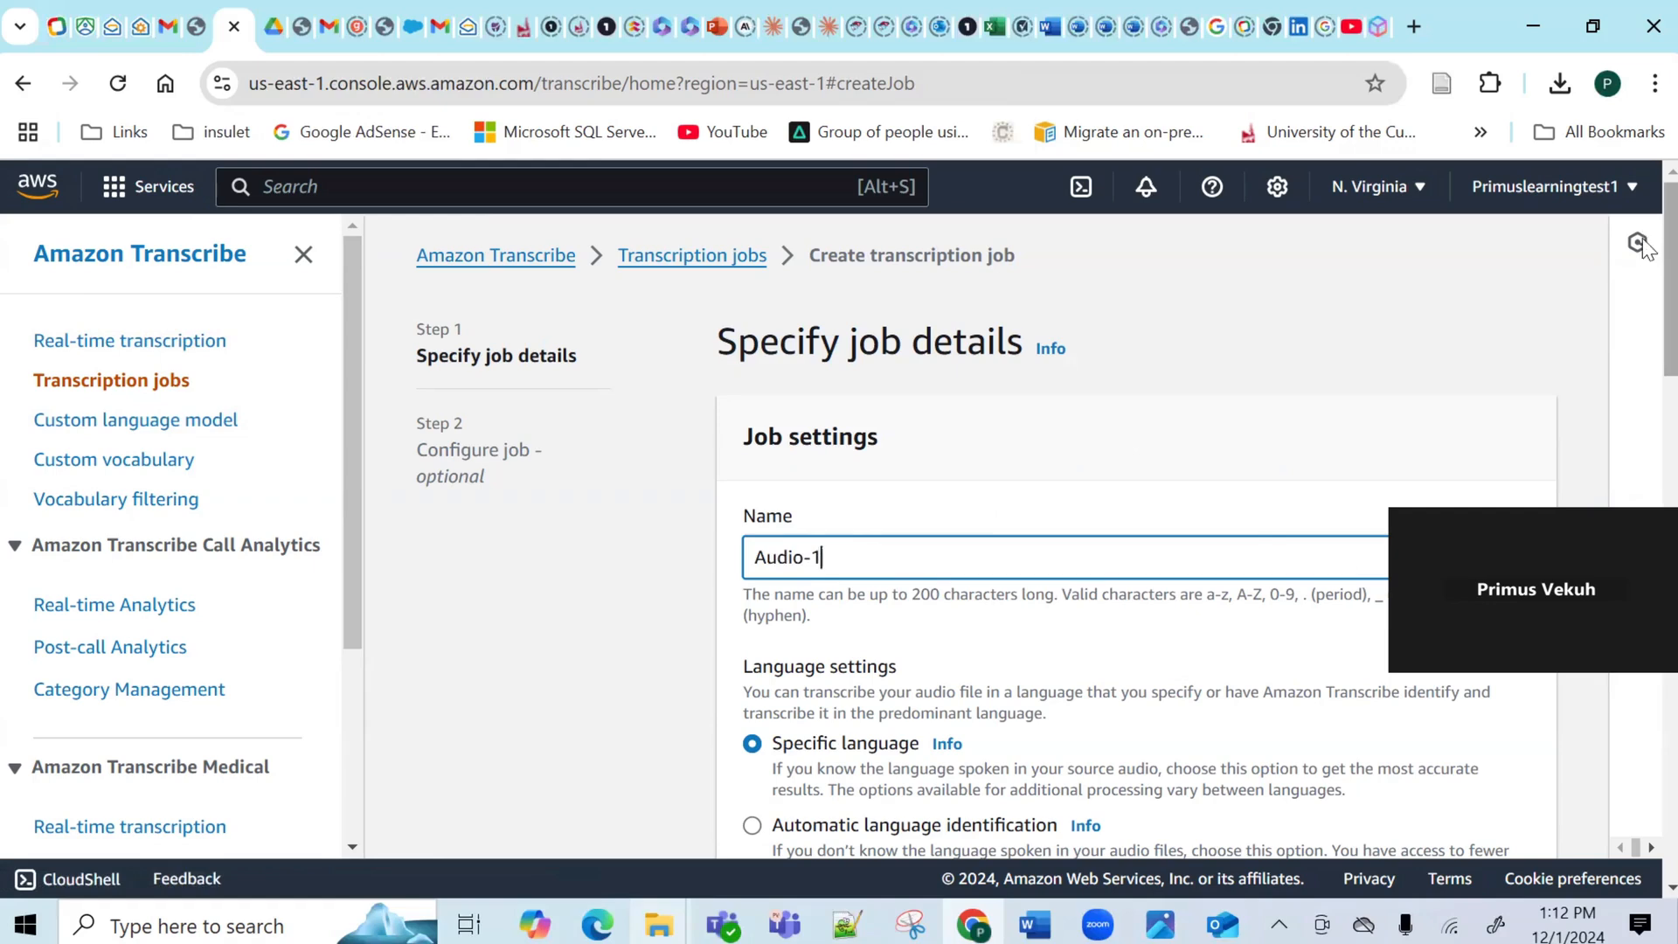
scroll(1649, 460, "down", 8)
scroll(1648, 461, "down", 5)
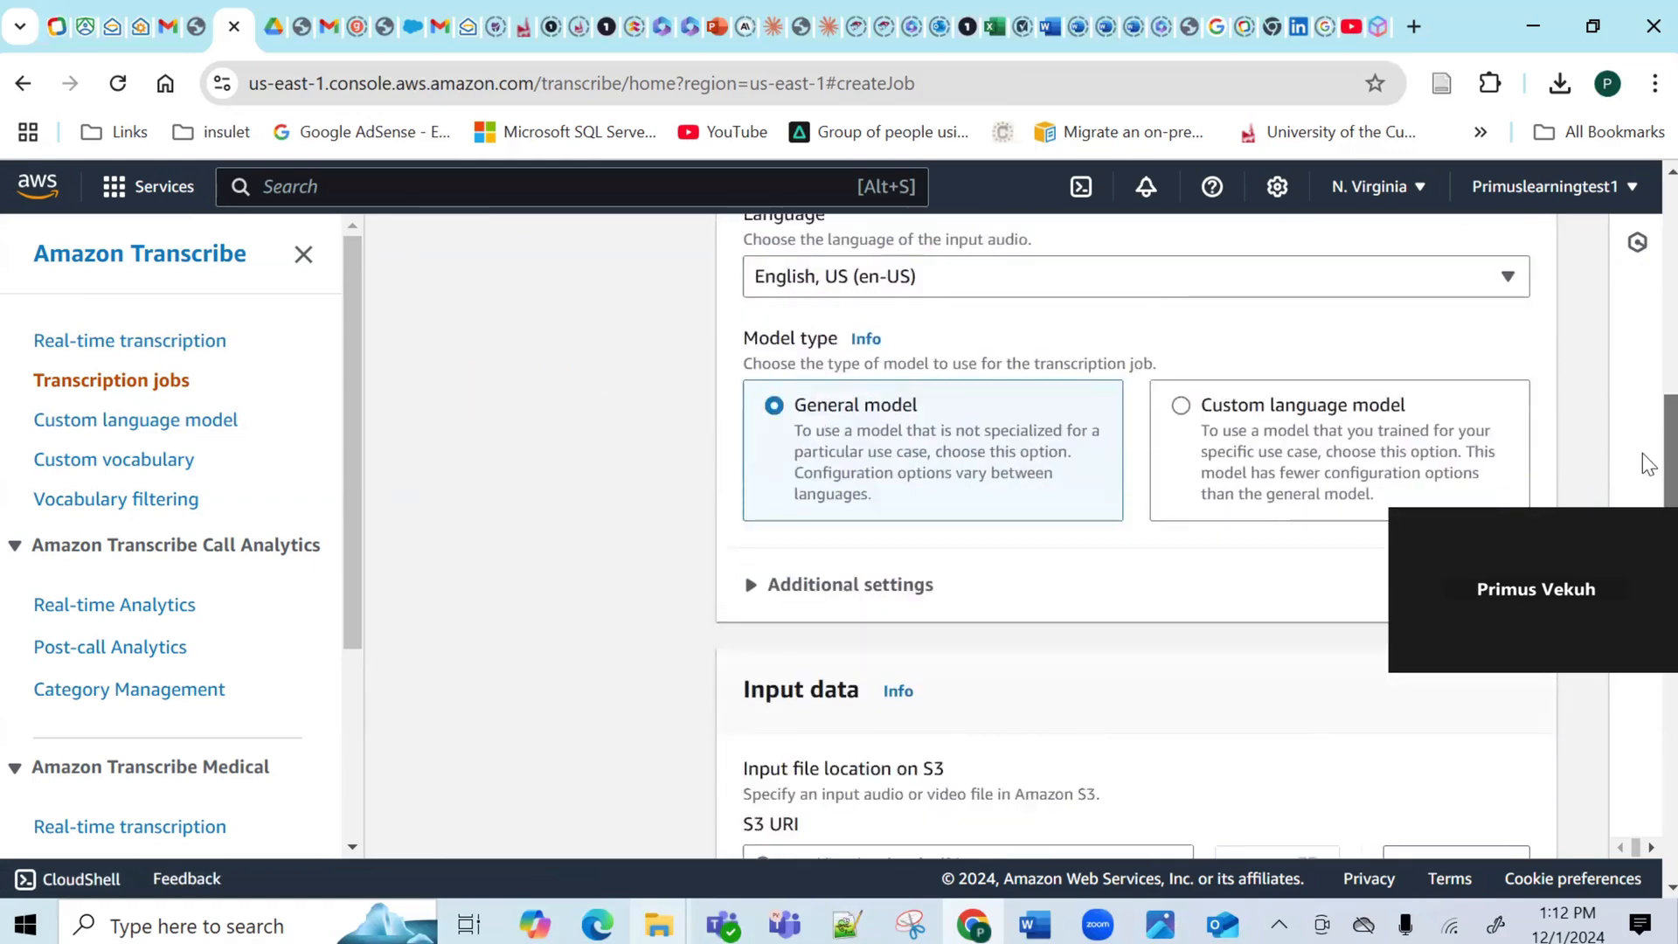
Paste the S3 URI, then pick Audio 1.m4a from the primuslearning-audio-transcriptions bucket as input.
left_click(894, 560)
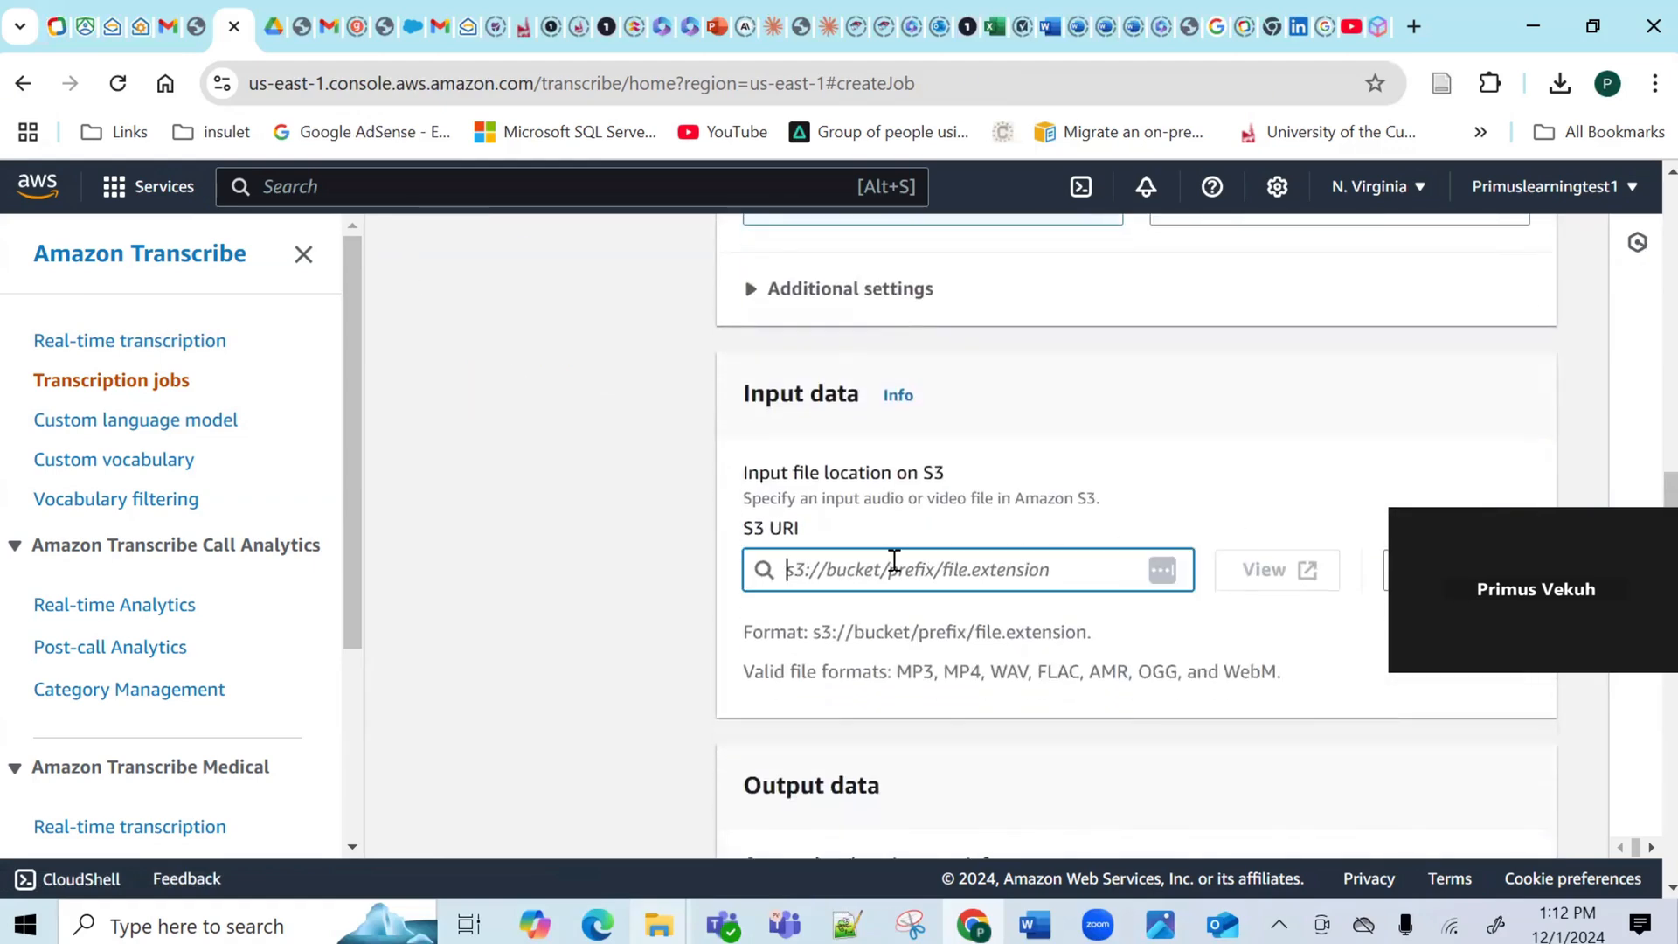
key("ctrl+v")
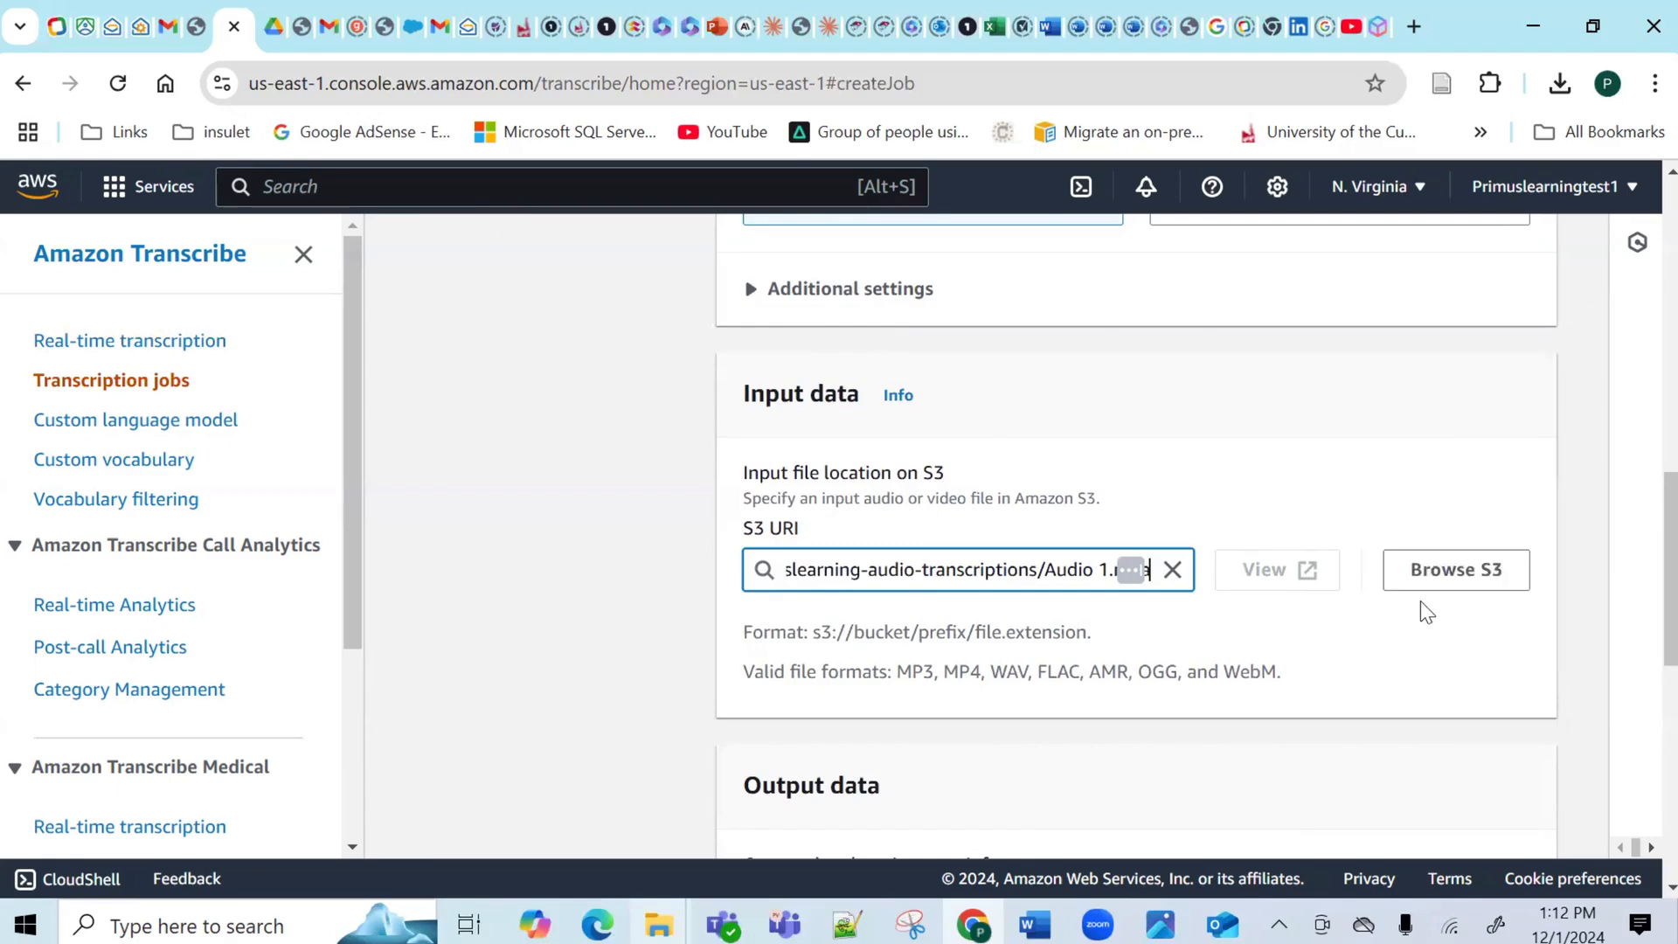
left_click(1442, 572)
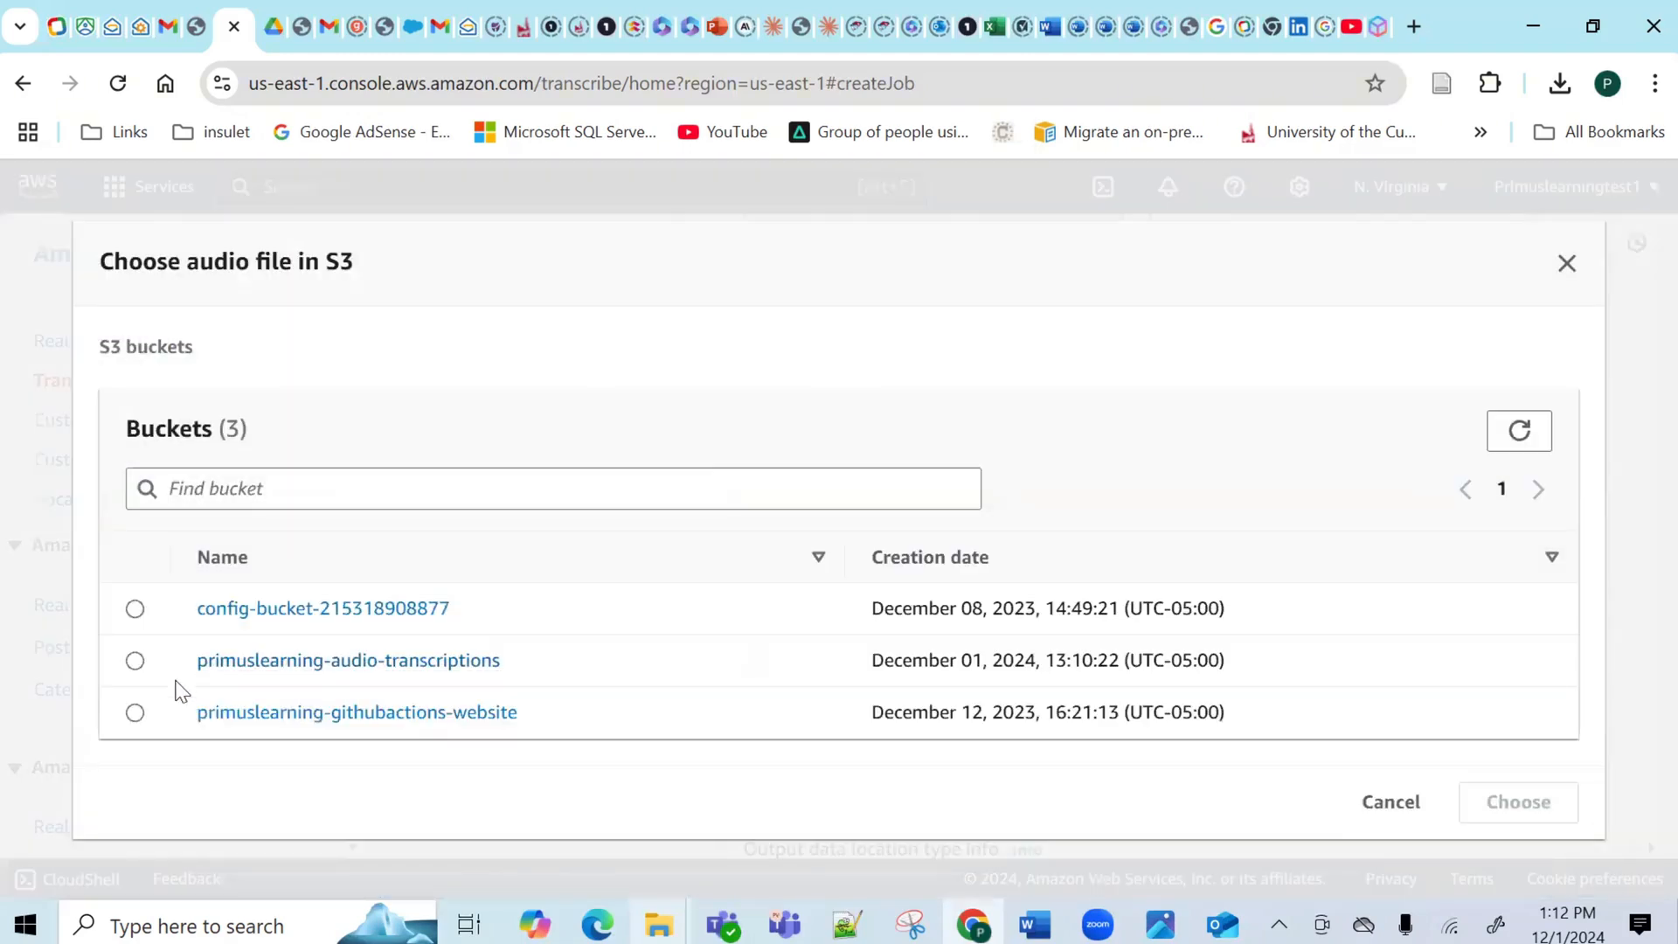
left_click(255, 661)
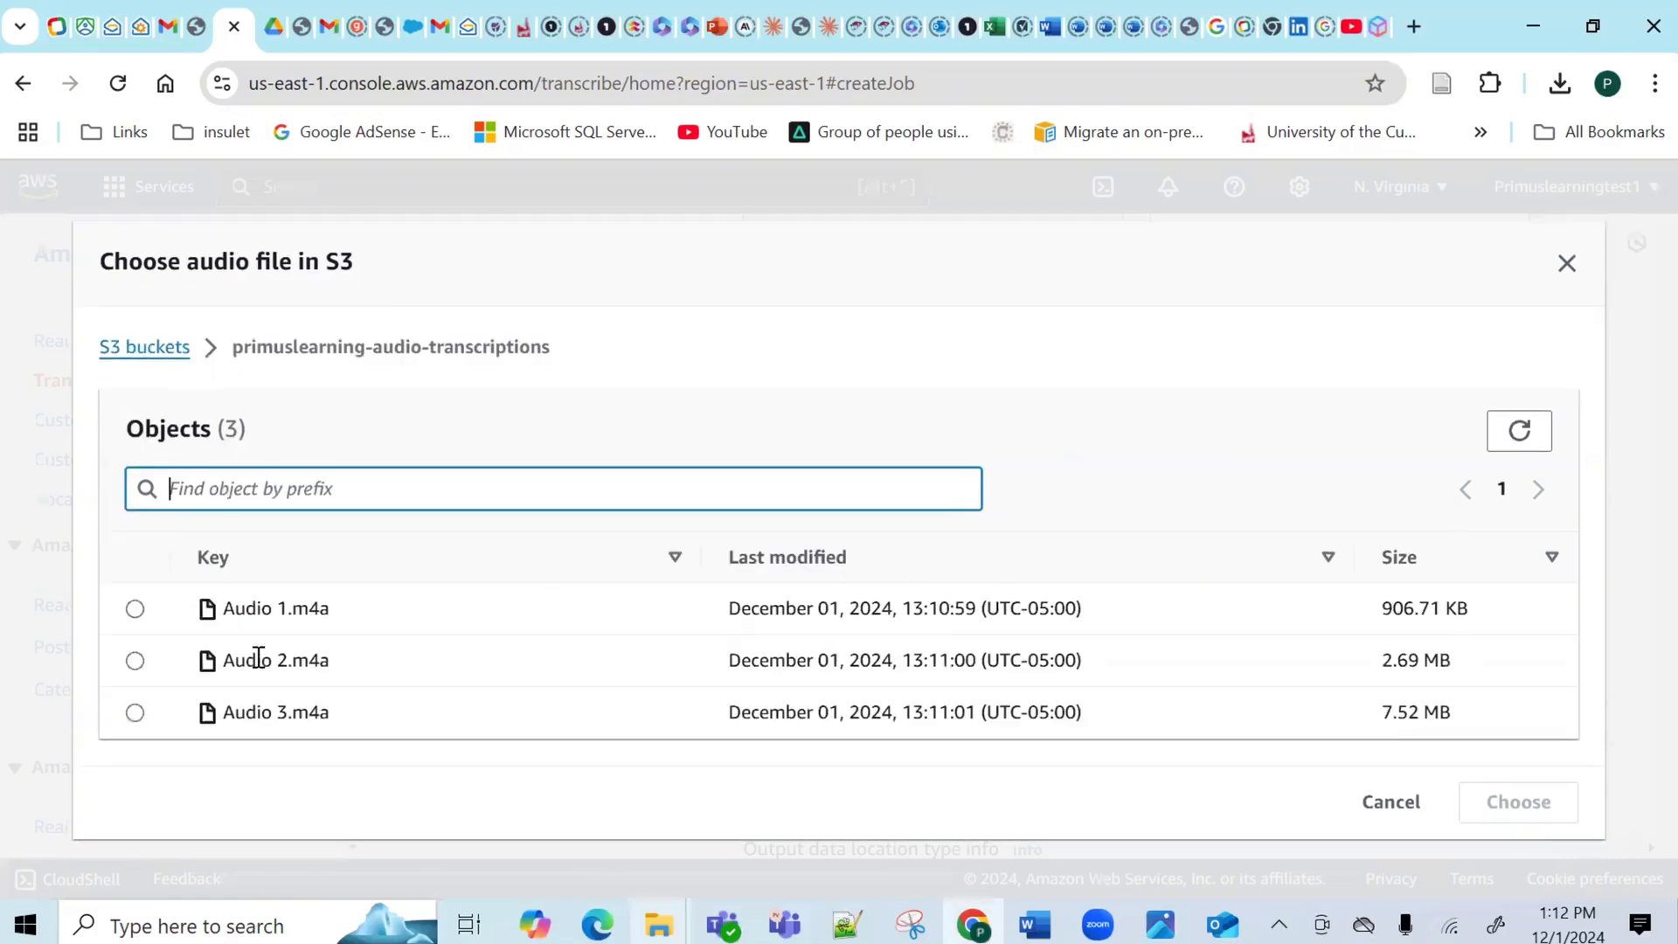
left_click(135, 610)
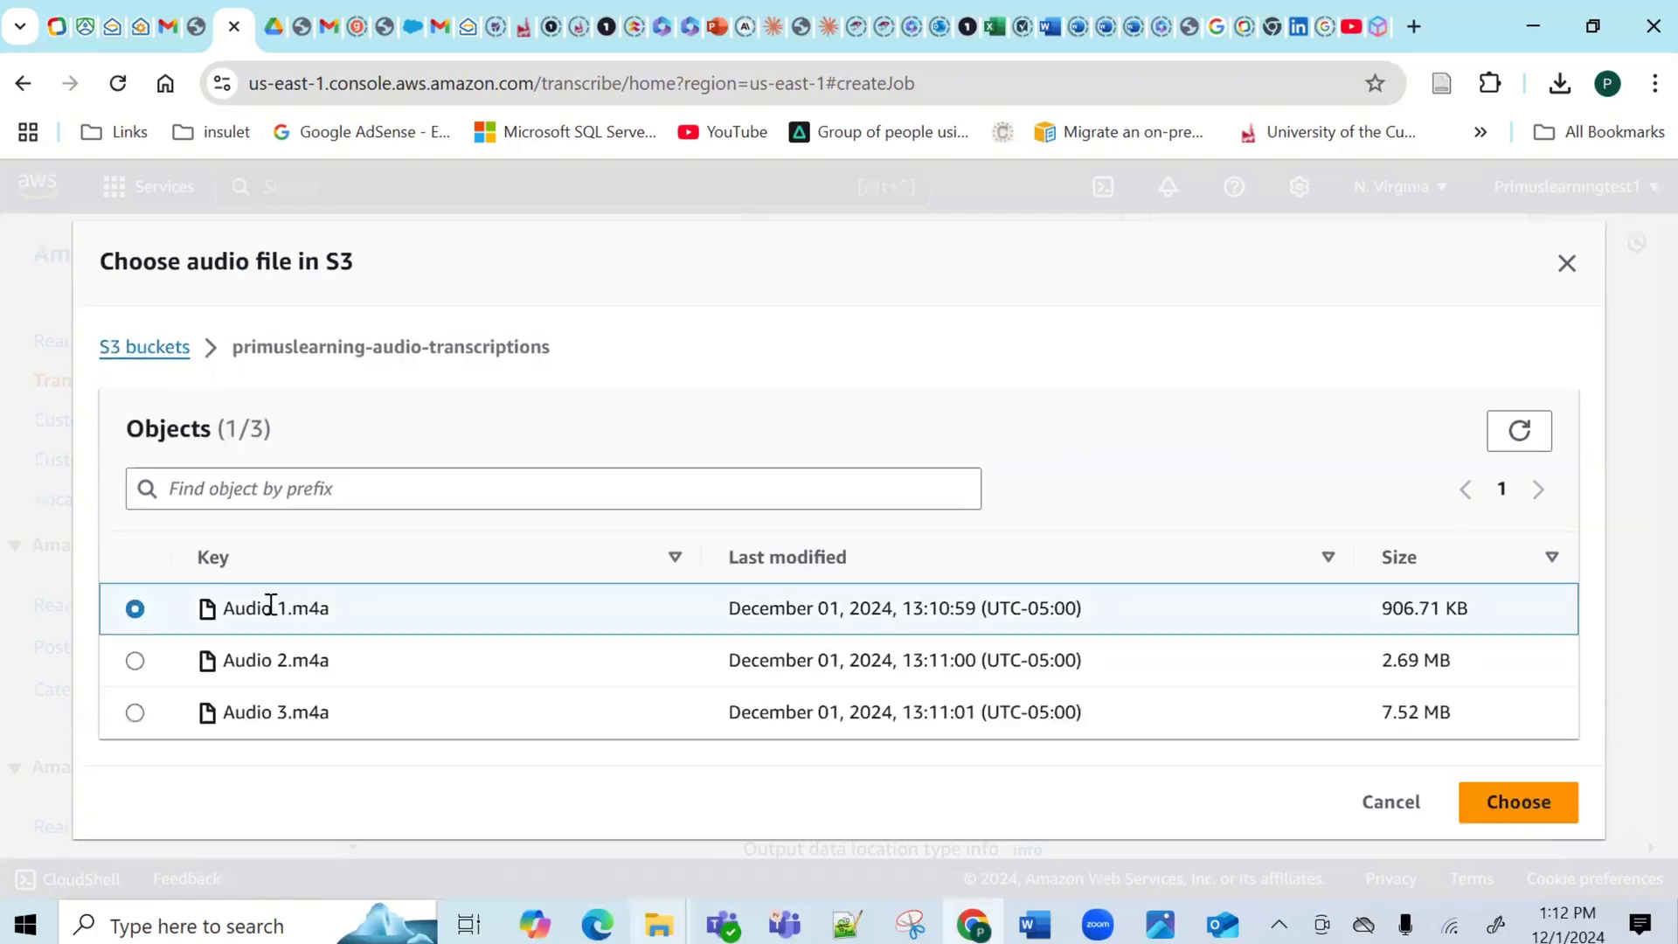
left_click(1503, 811)
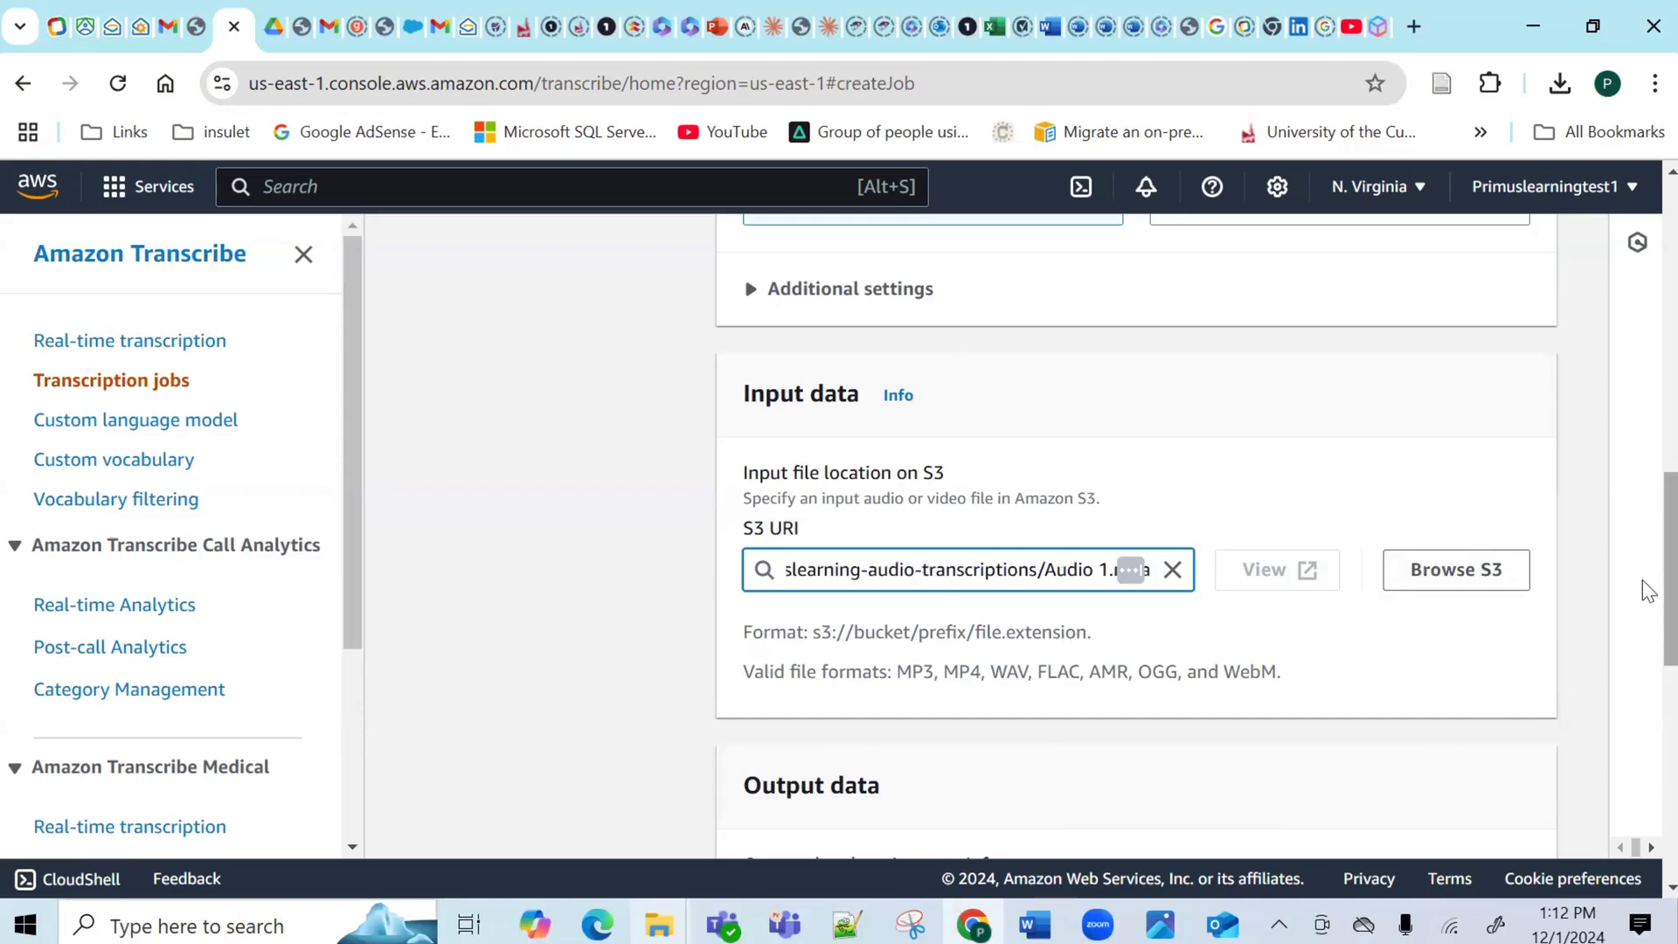
scroll(1641, 612, "down", 5)
scroll(1648, 784, "down", 2)
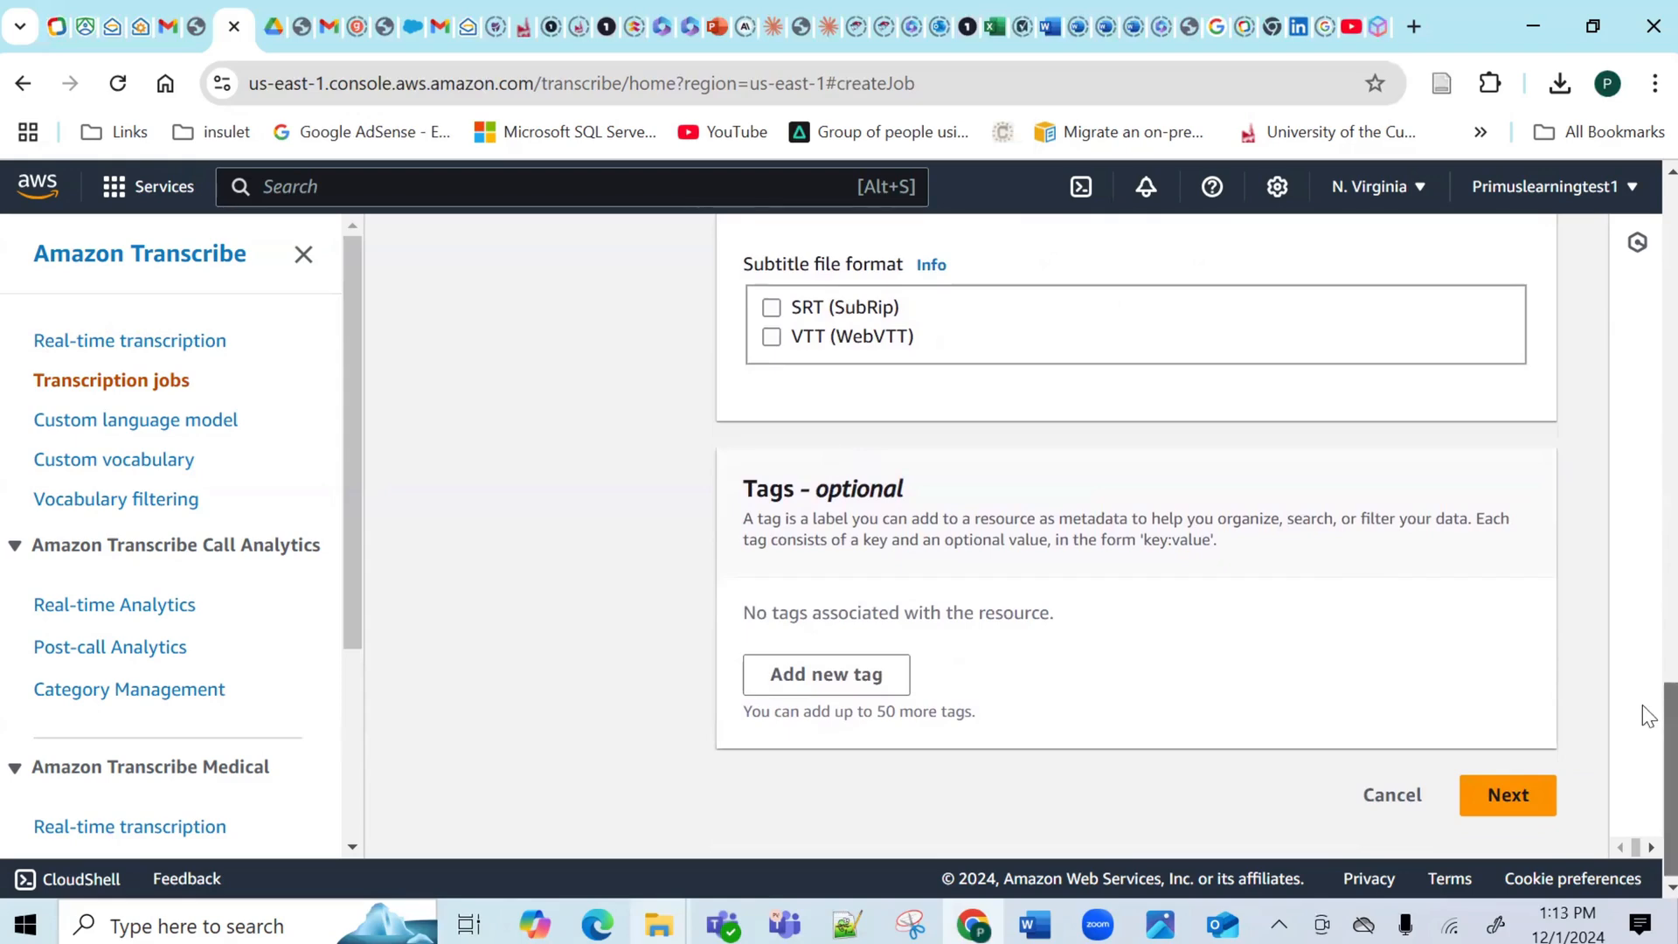
scroll(1647, 682, "up", 4)
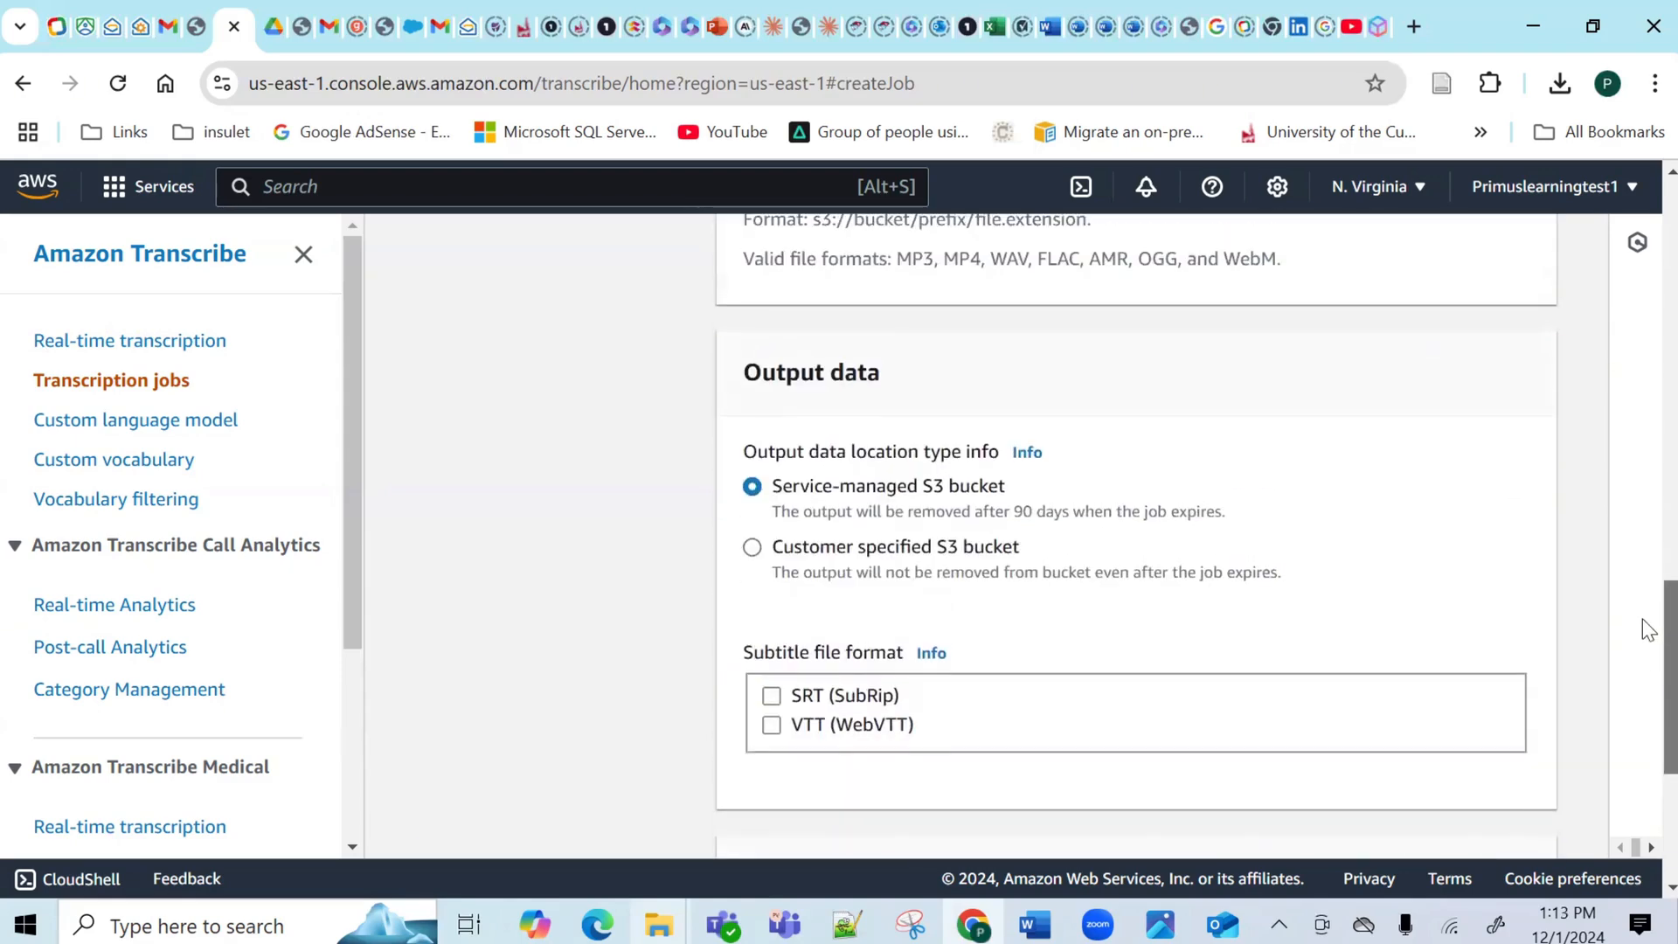
scroll(1643, 619, "up", 1)
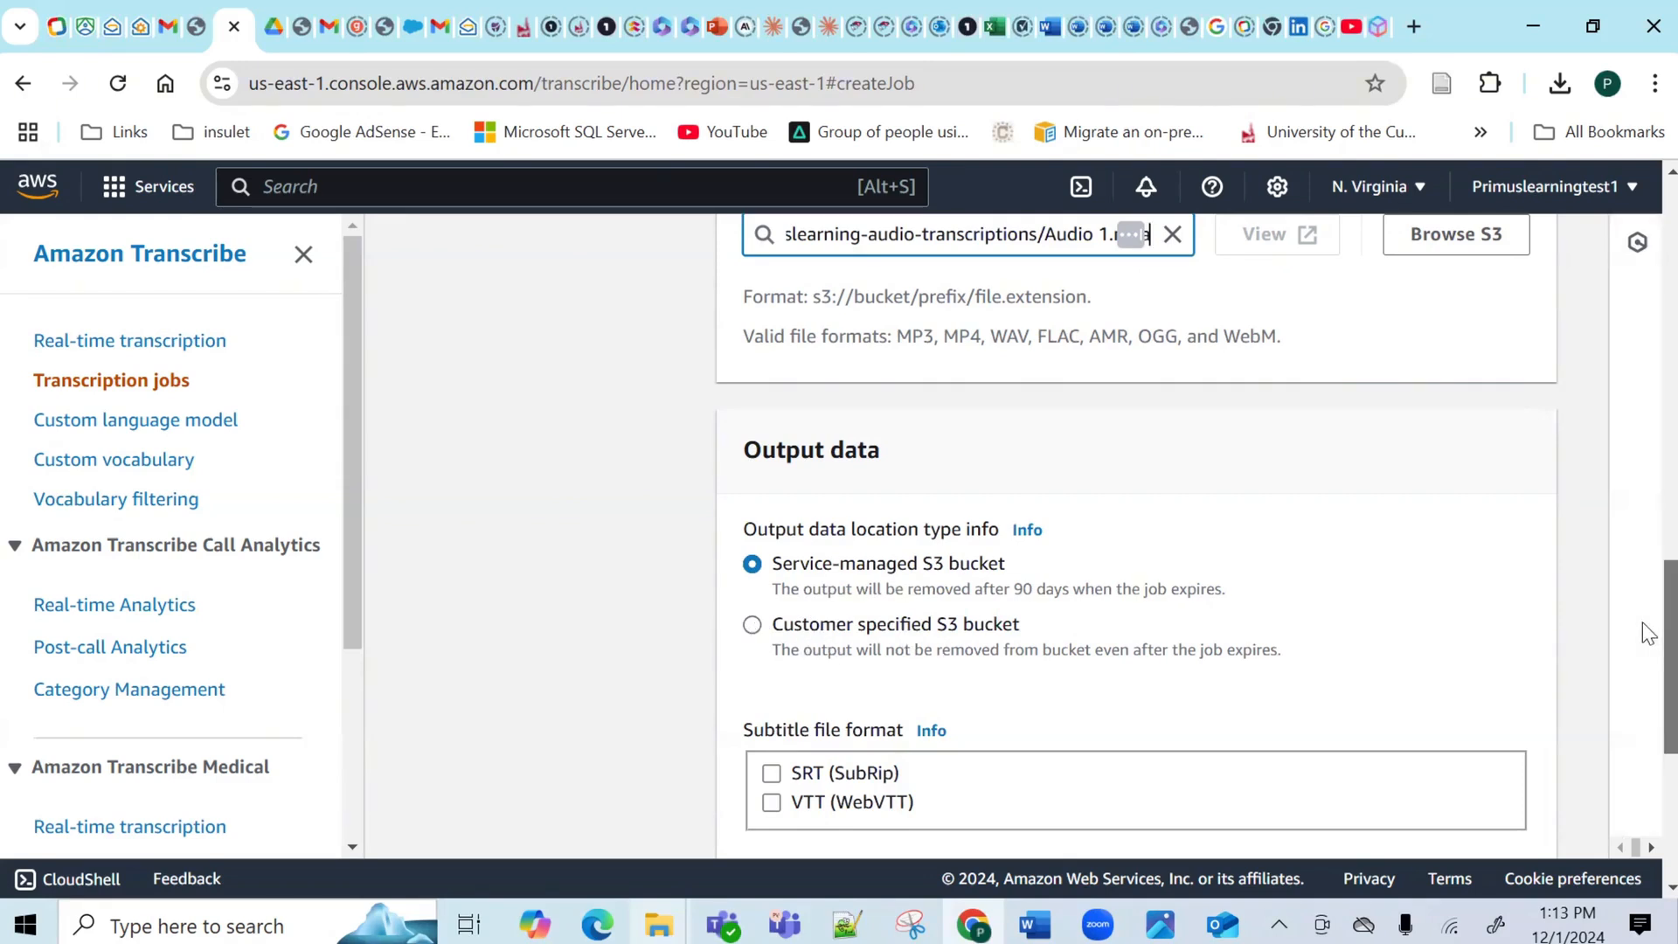
left_click_drag(1643, 623, 1643, 660)
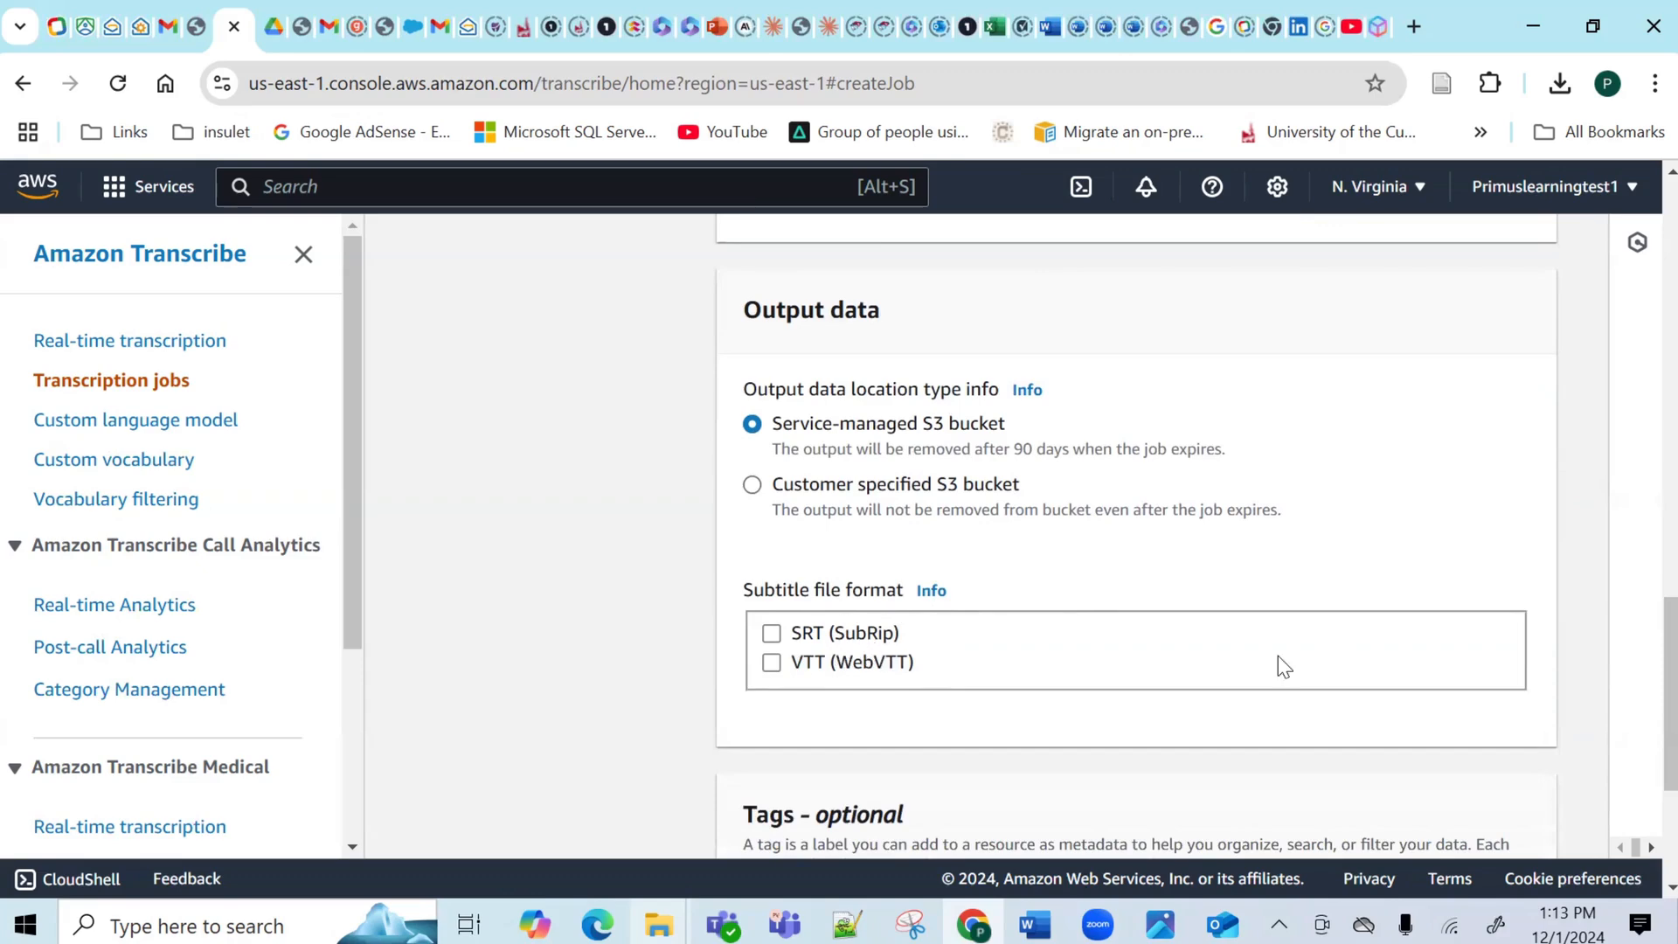
scroll(1649, 681, "down", 4)
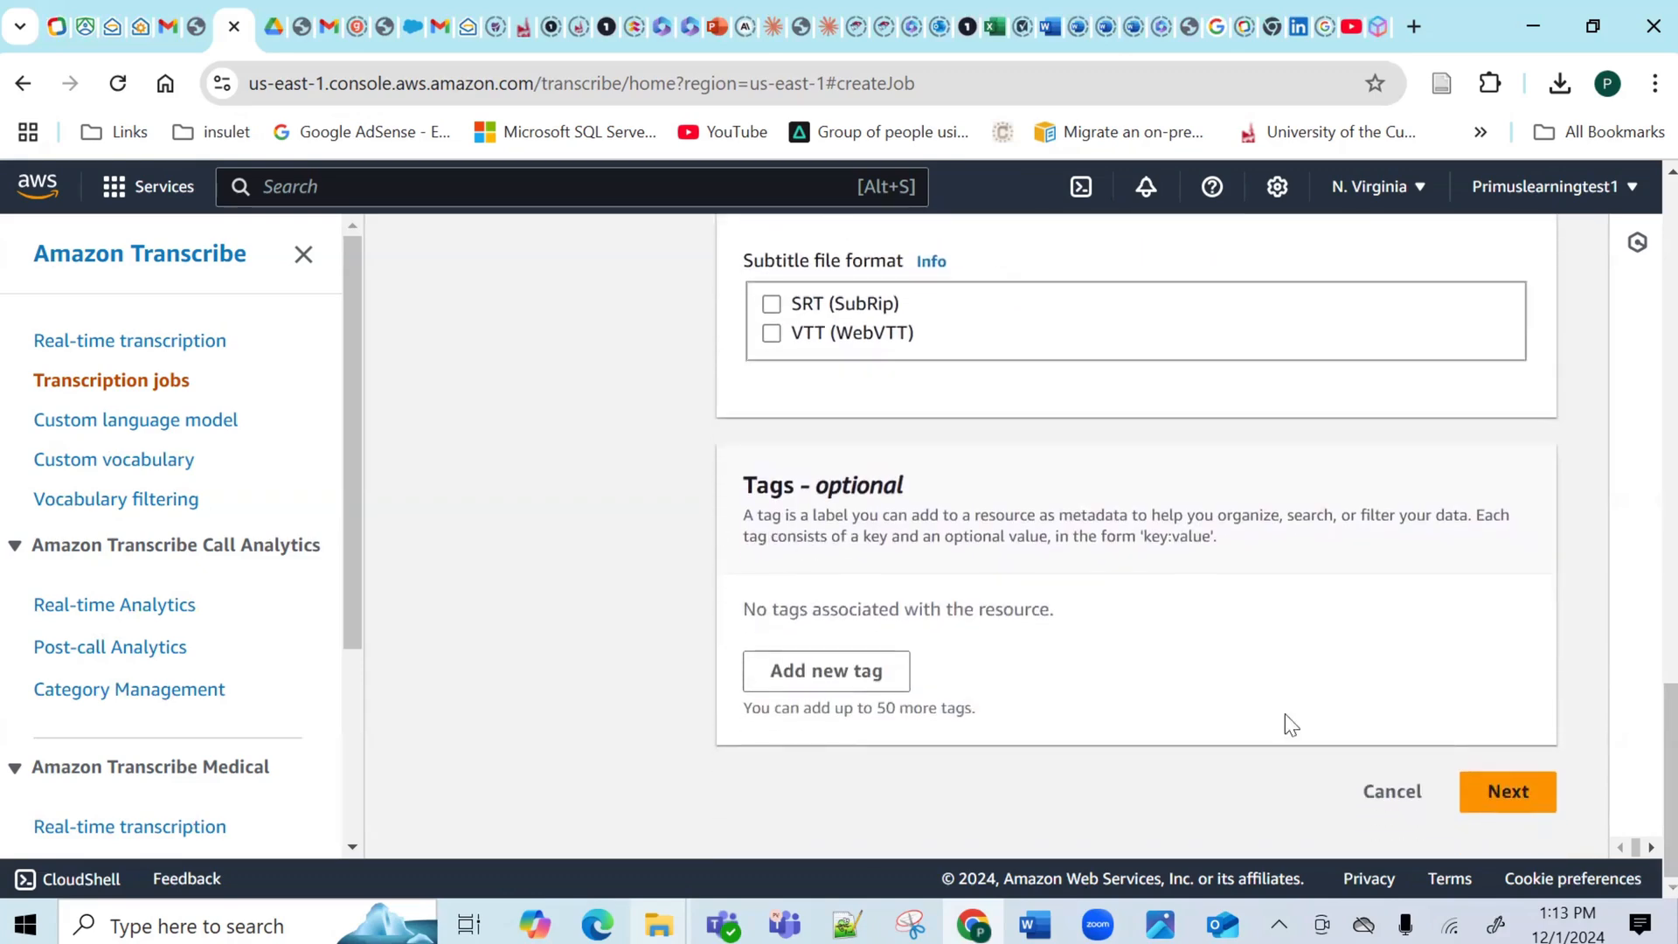
left_click(1526, 791)
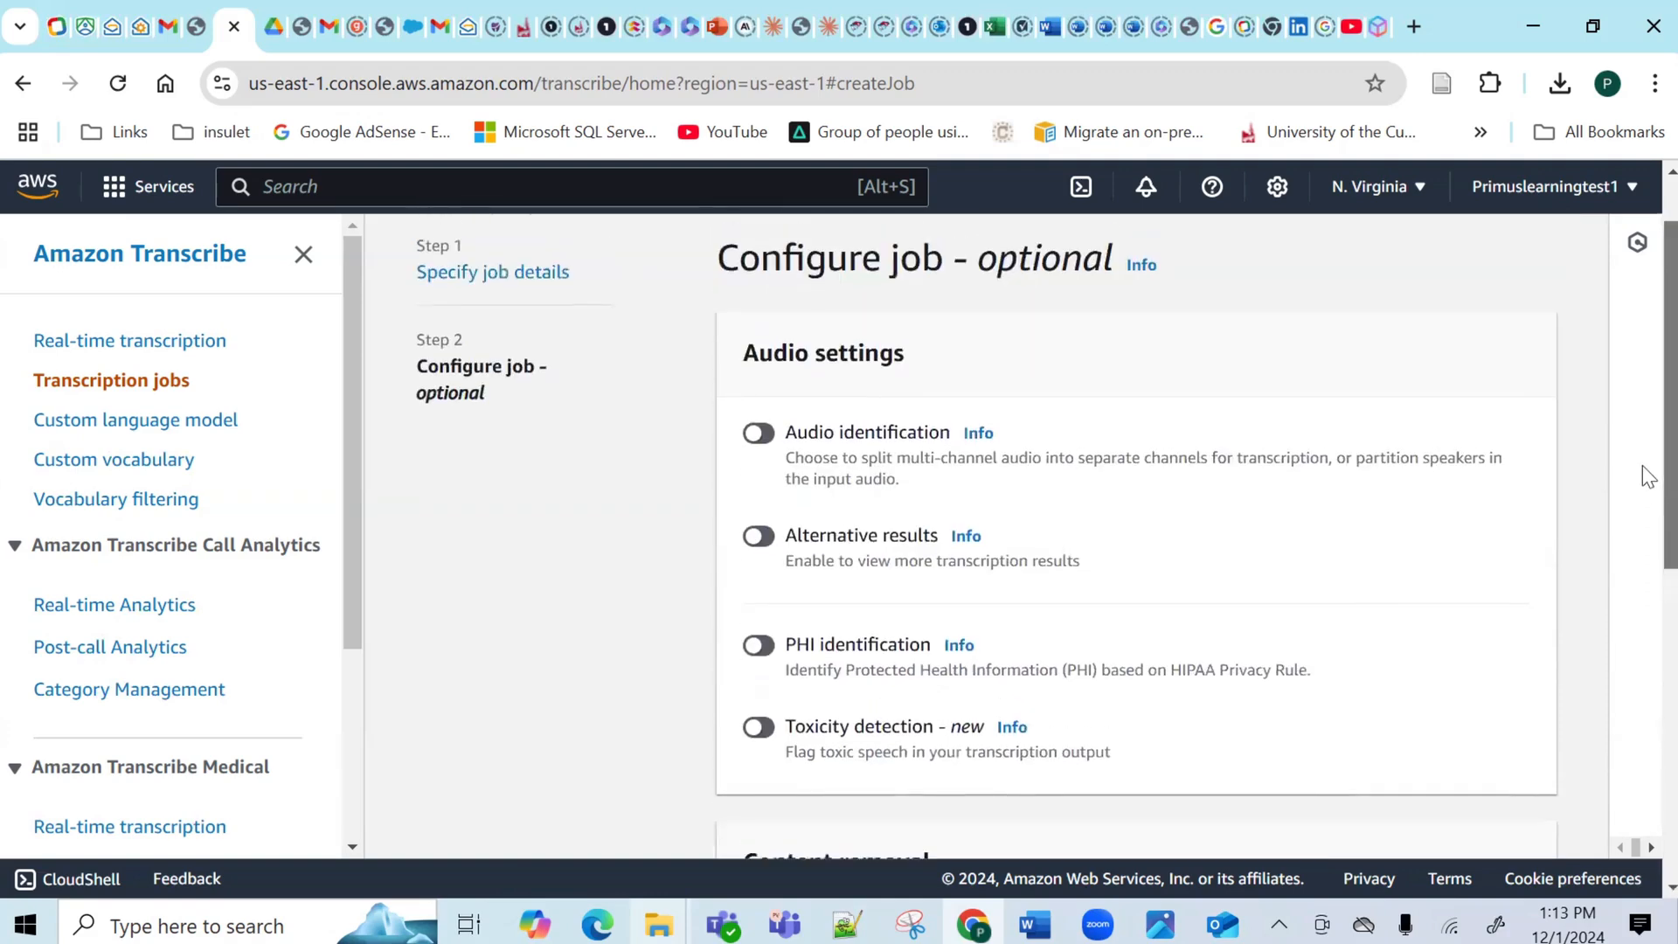
Leave PHI identification and toxicity detection off and create the Audio-1 job.
scroll(1649, 429, "down", 3)
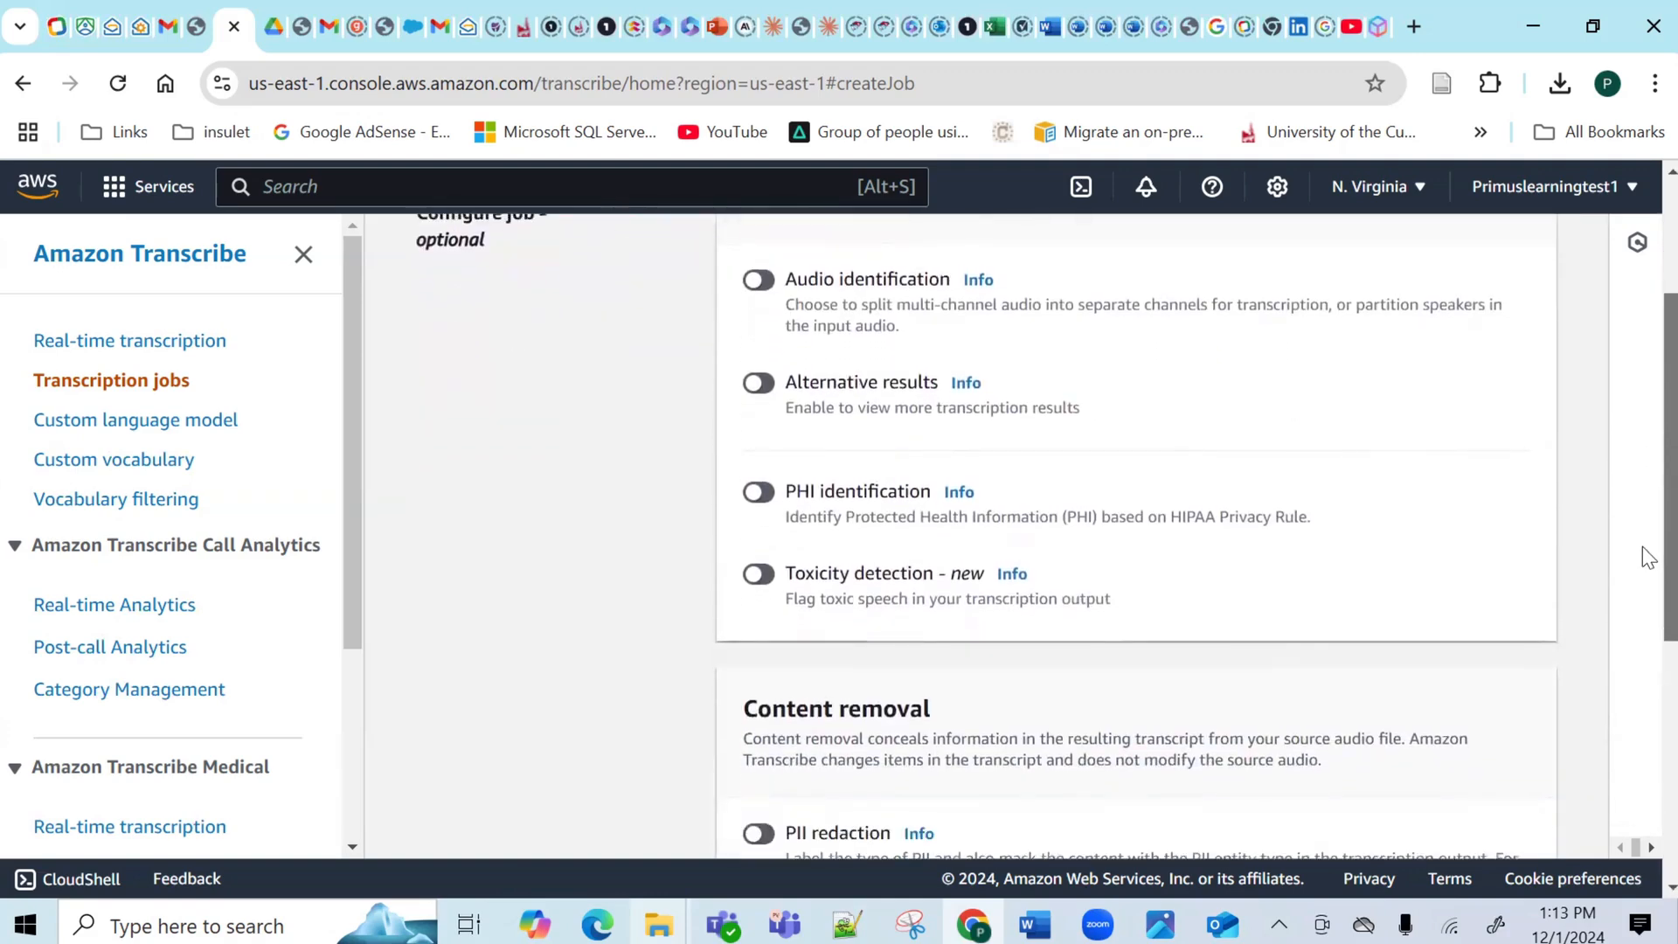
scroll(1649, 563, "up", 1)
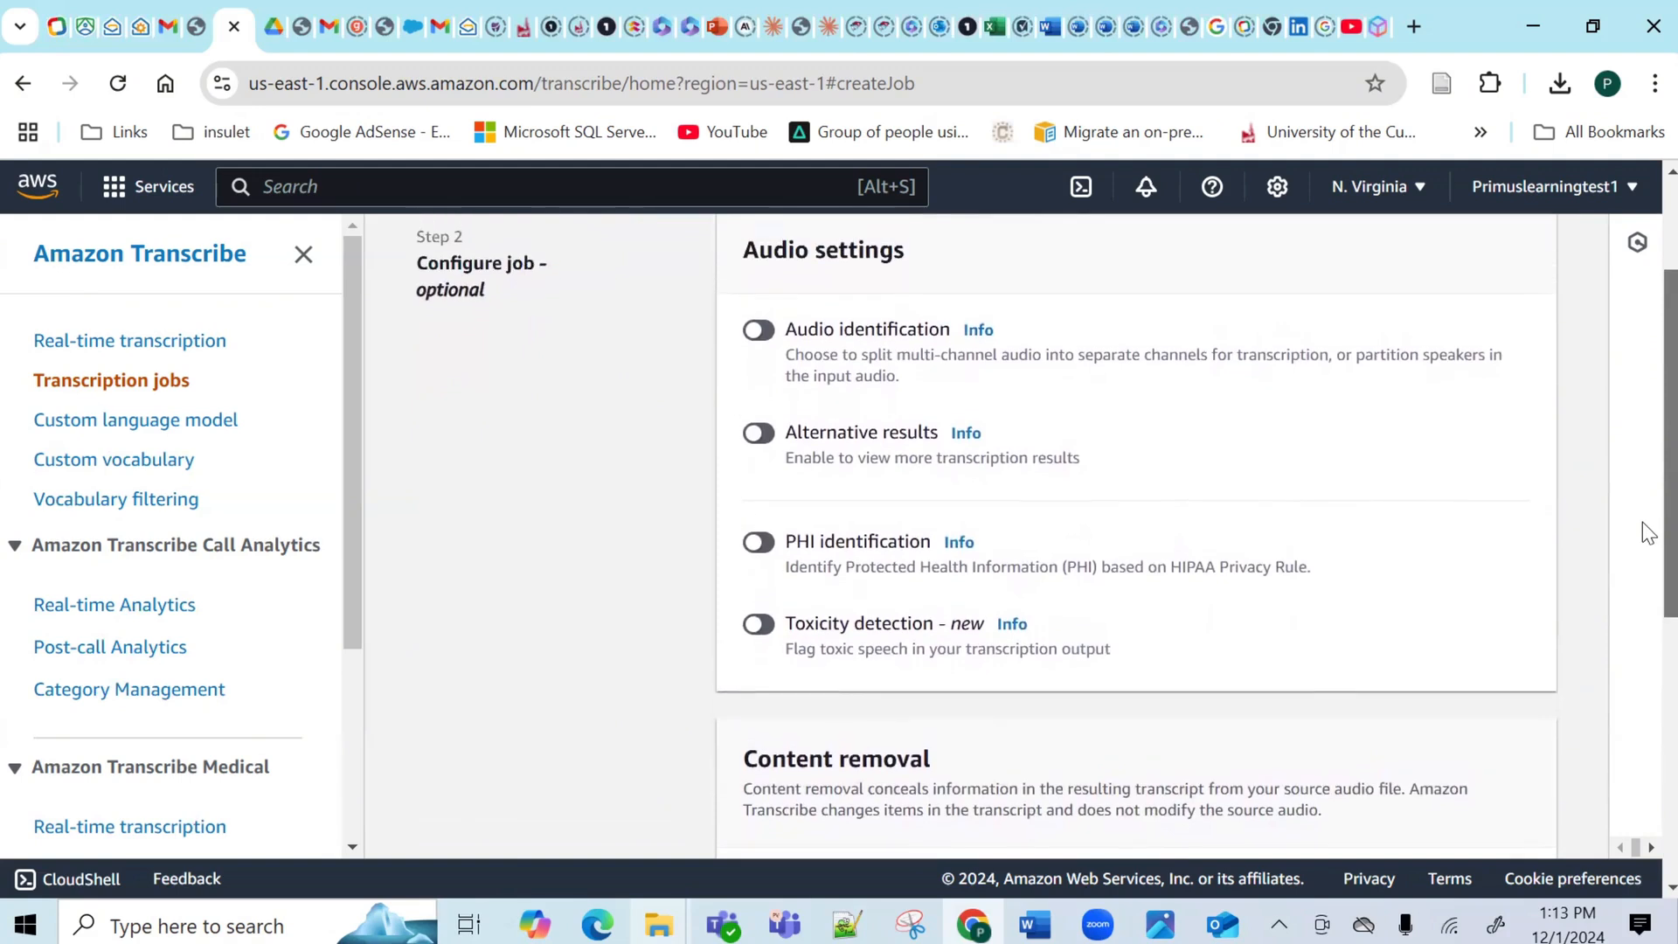
scroll(1649, 507, "up", 1)
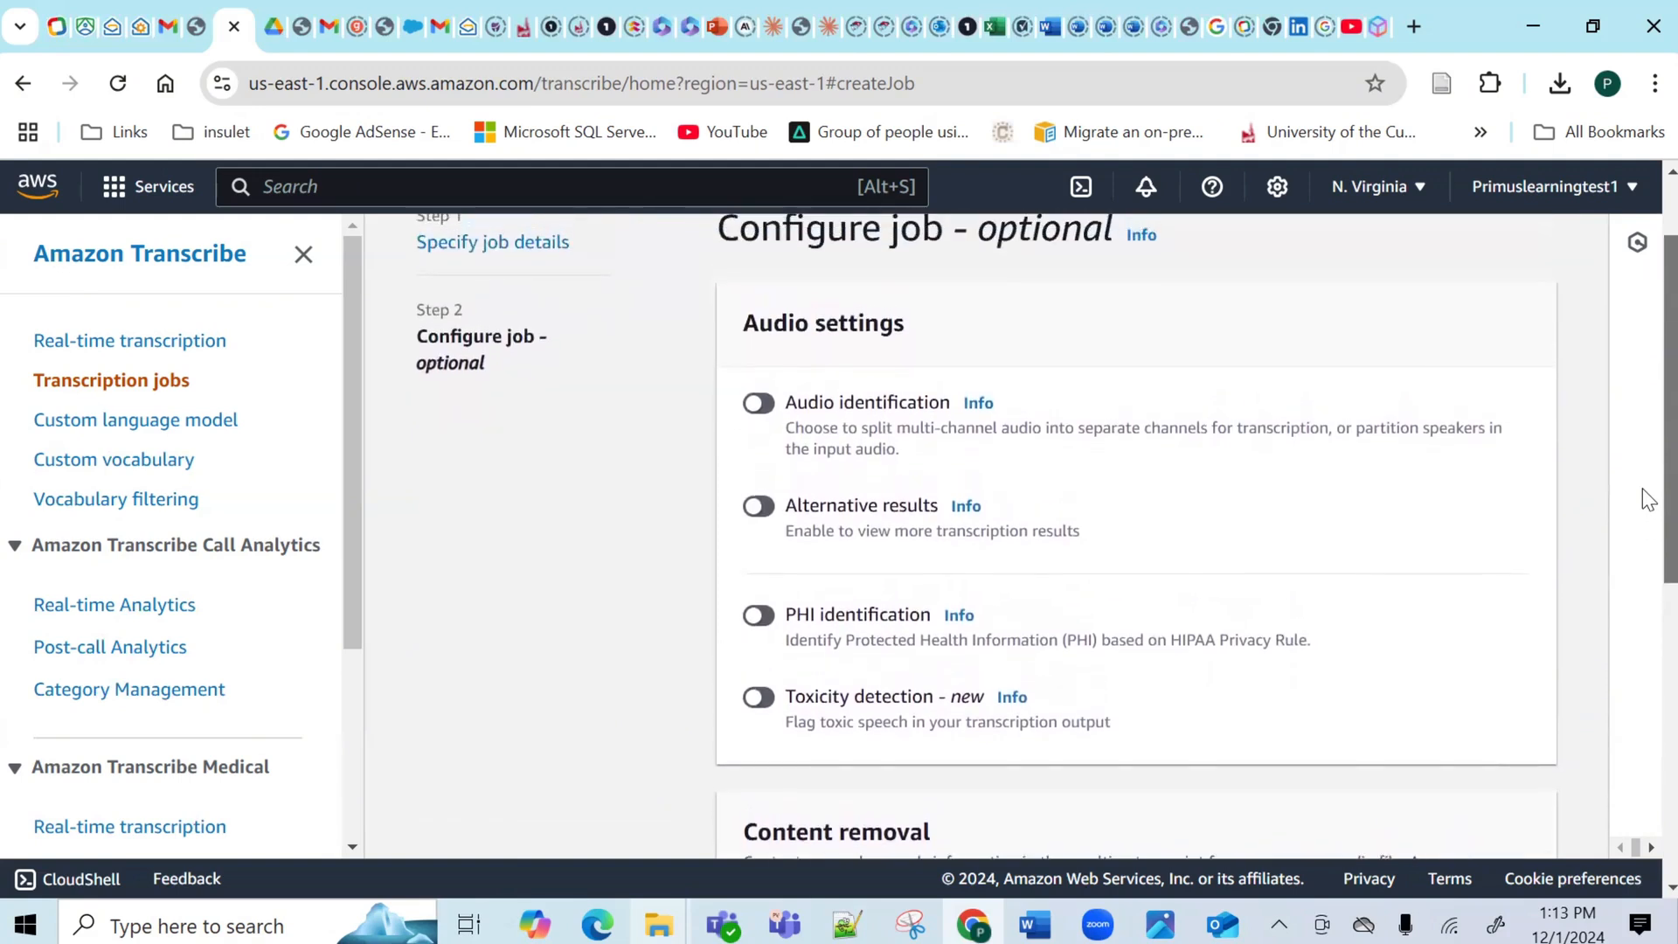
scroll(1649, 507, "down", 1)
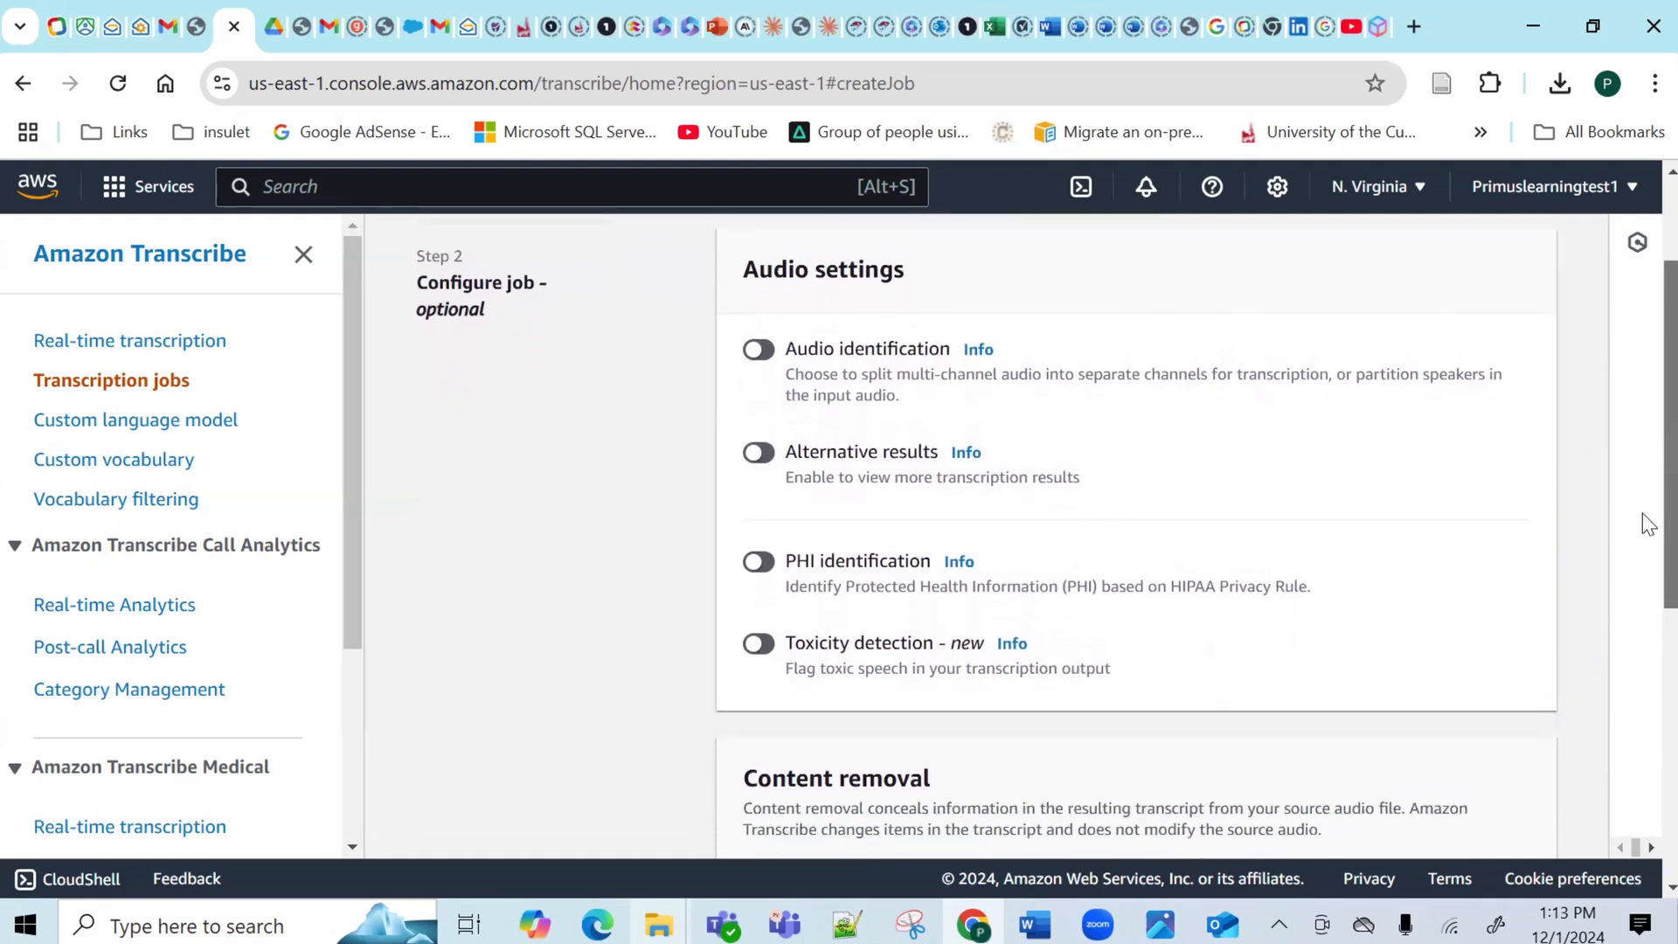
scroll(1649, 529, "down", 1)
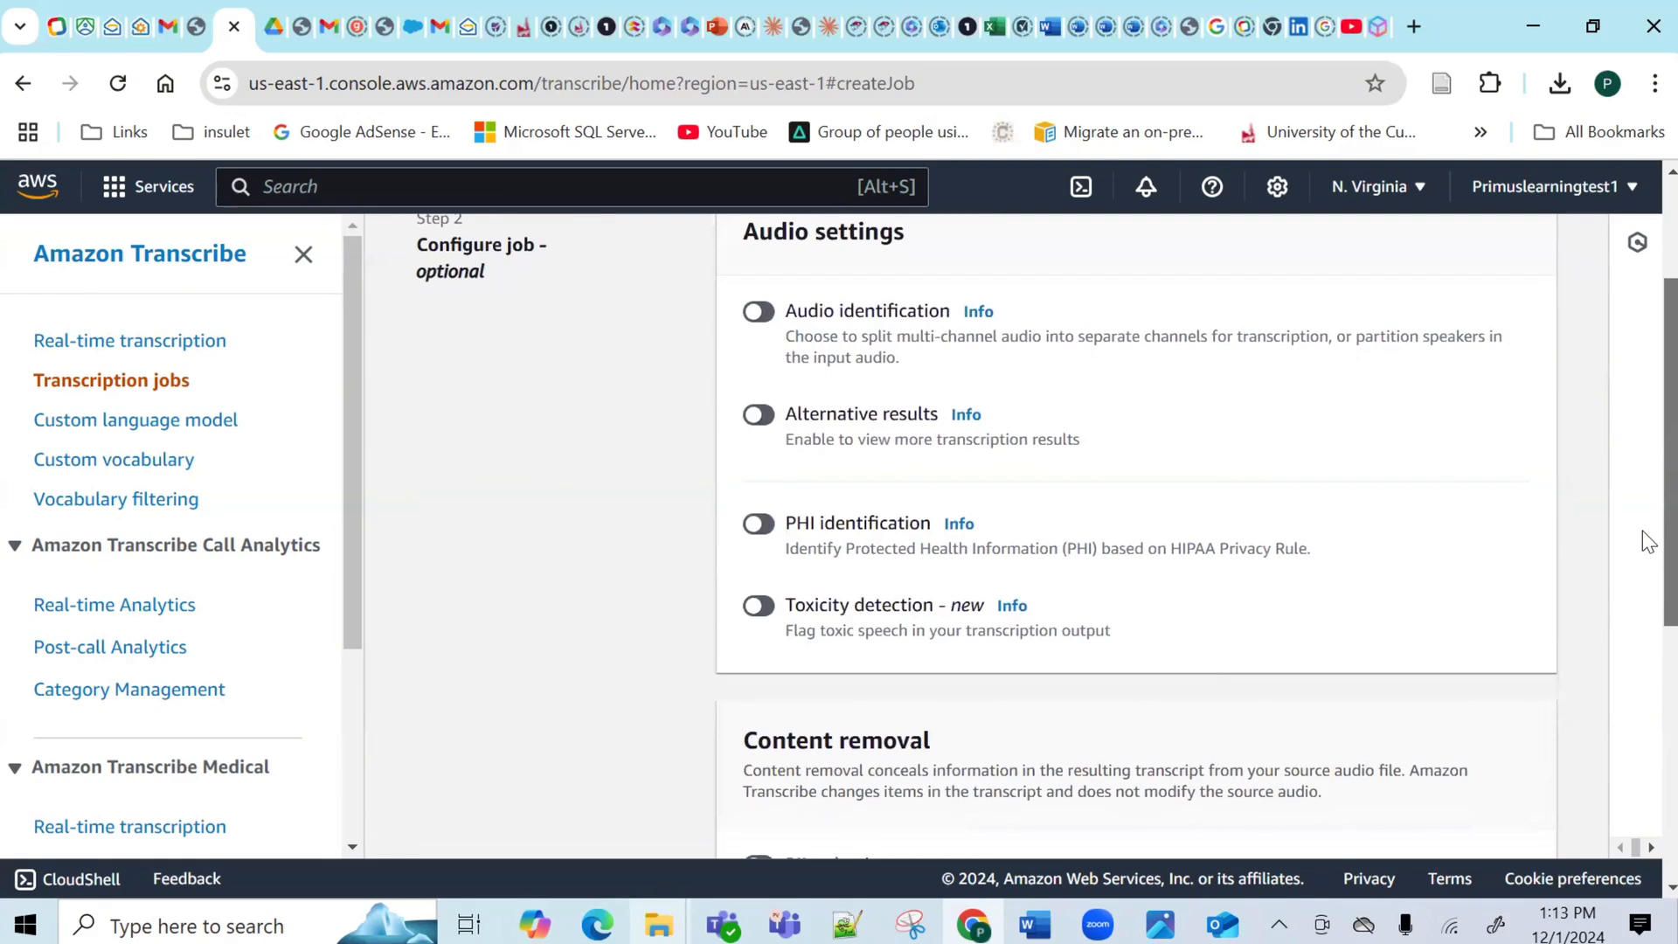
left_click_drag(1643, 531, 1643, 533)
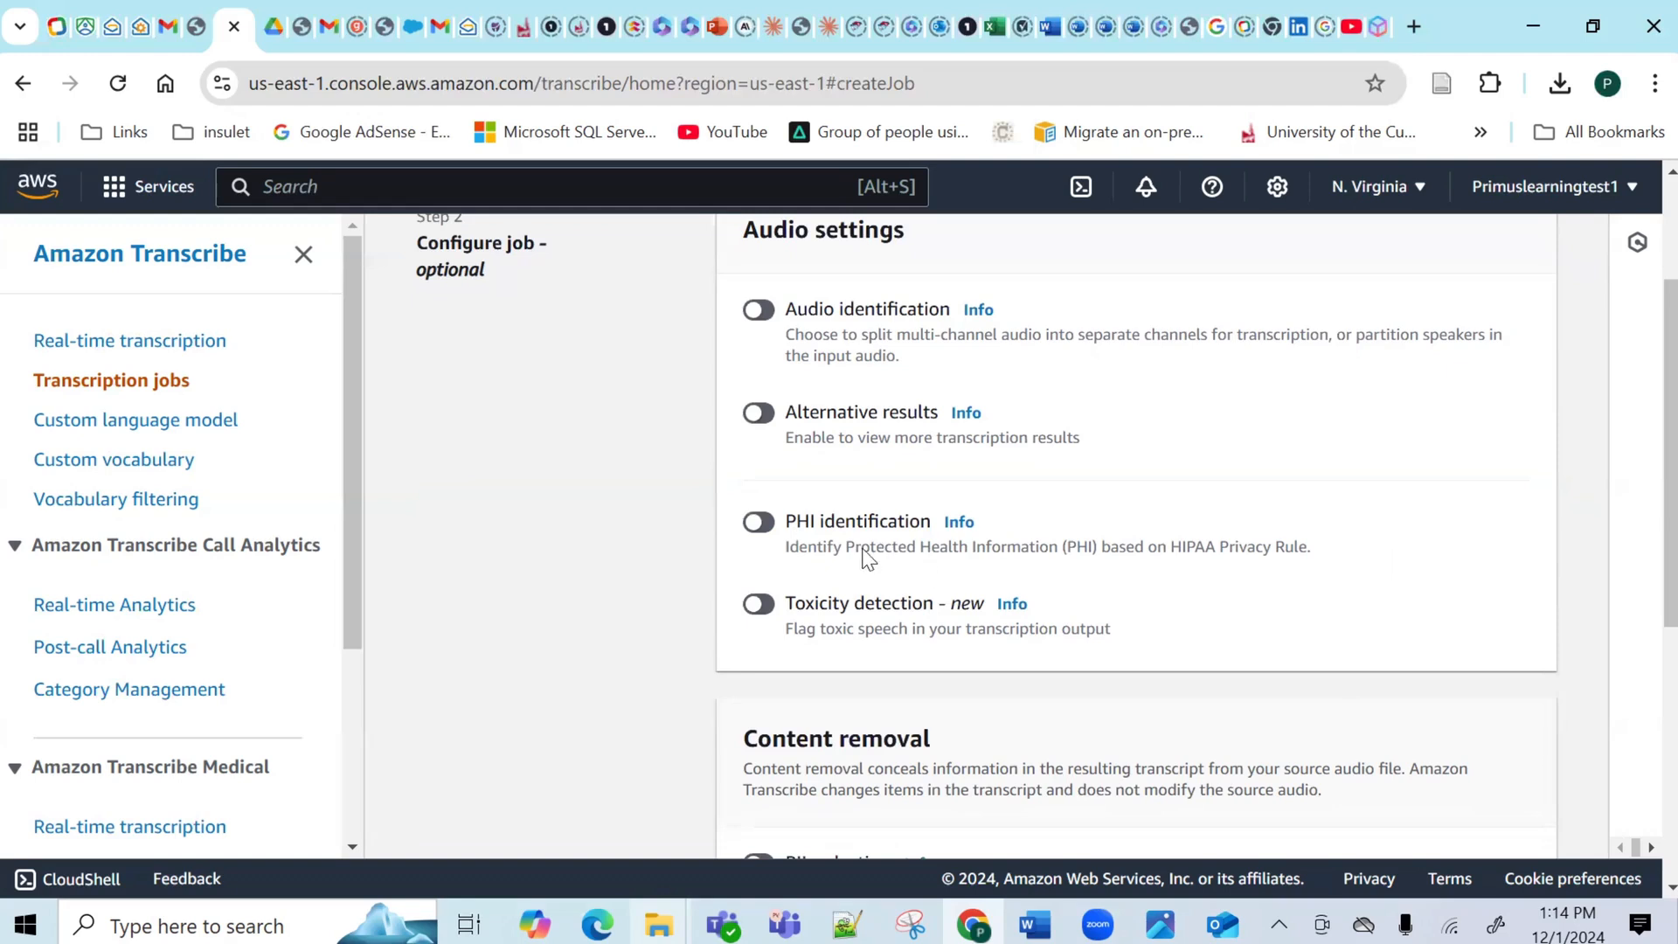
left_click(769, 527)
left_click(753, 527)
left_click(759, 605)
left_click(757, 612)
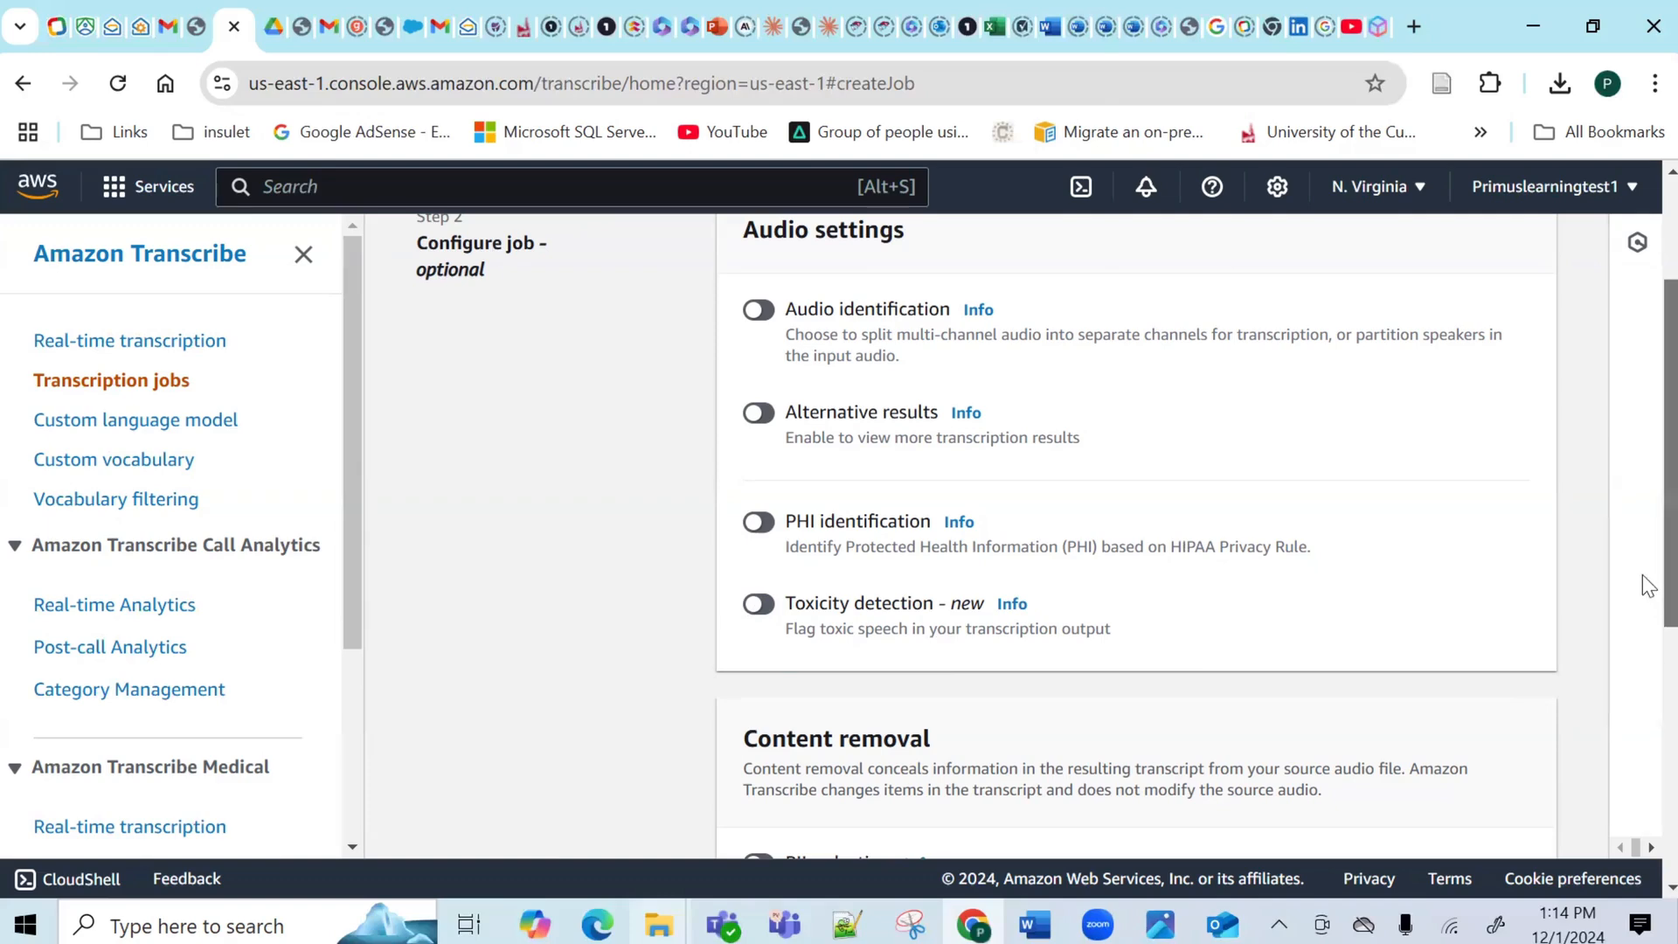
left_click_drag(1647, 603, 1644, 786)
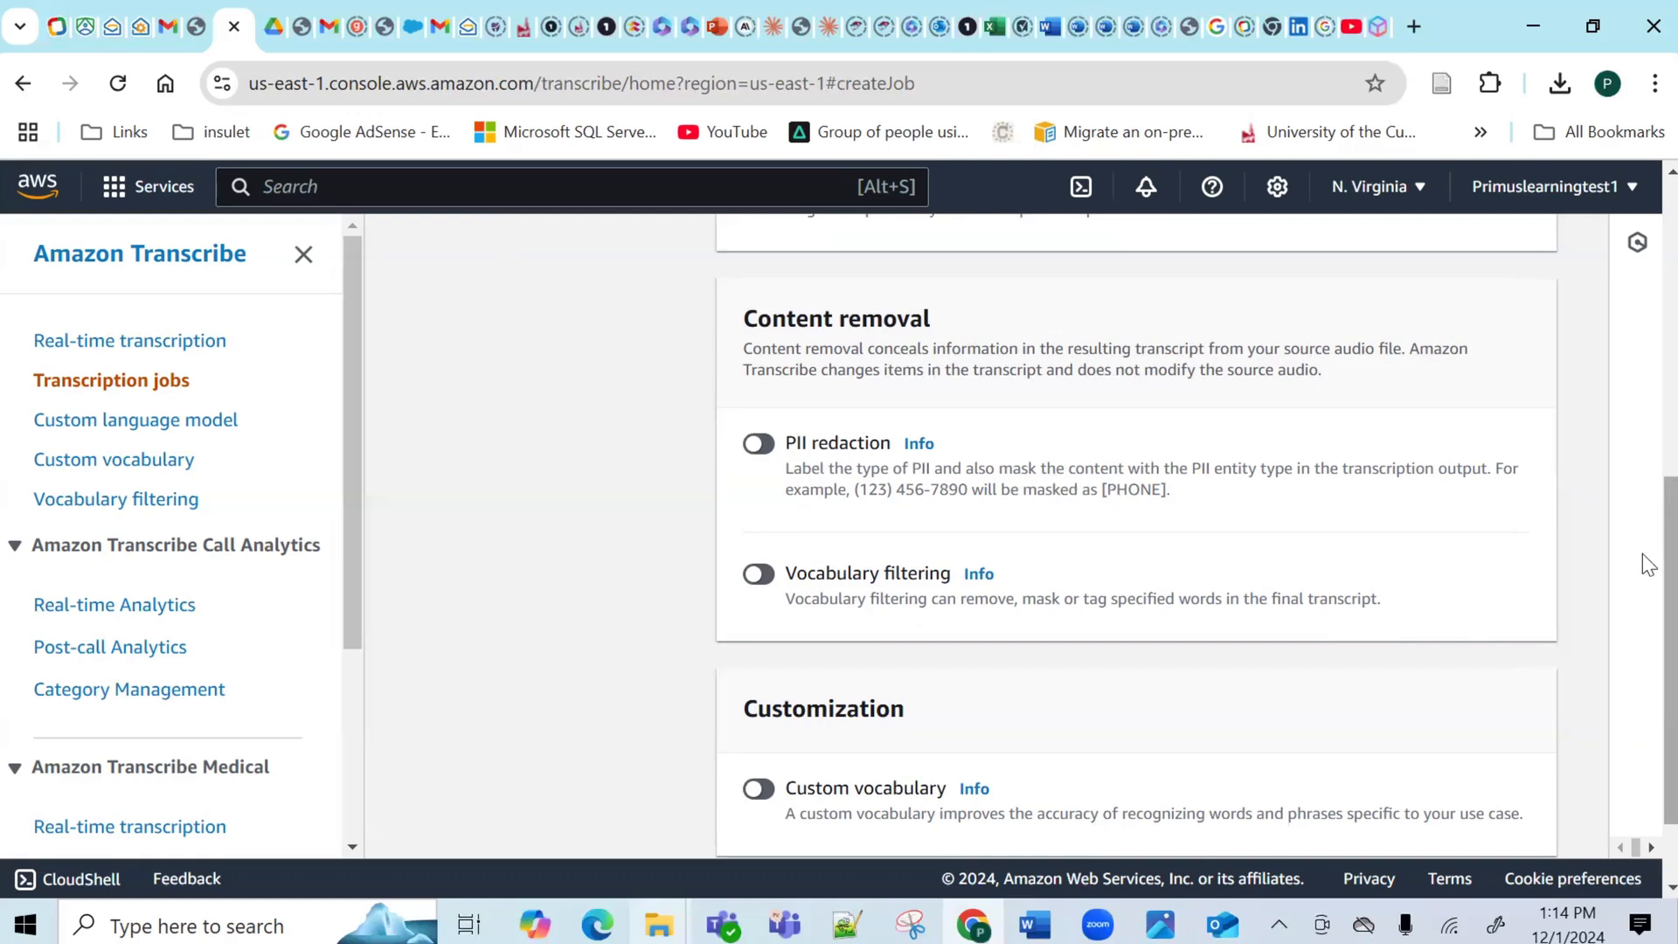
left_click_drag(1644, 562, 1648, 621)
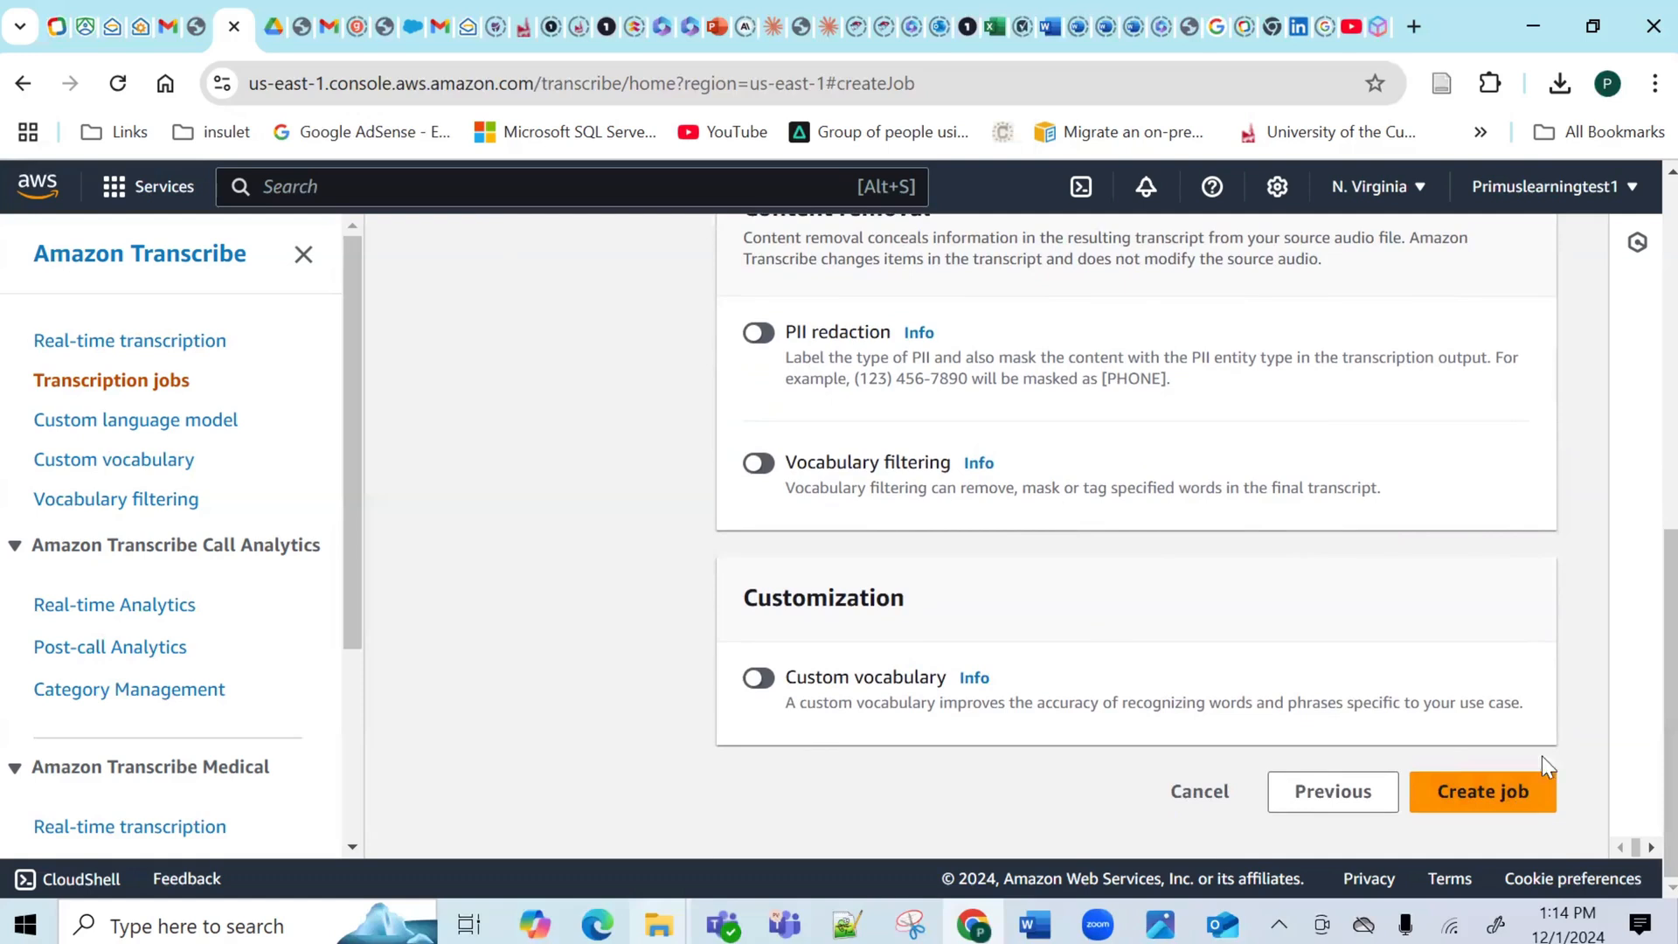
left_click(1488, 791)
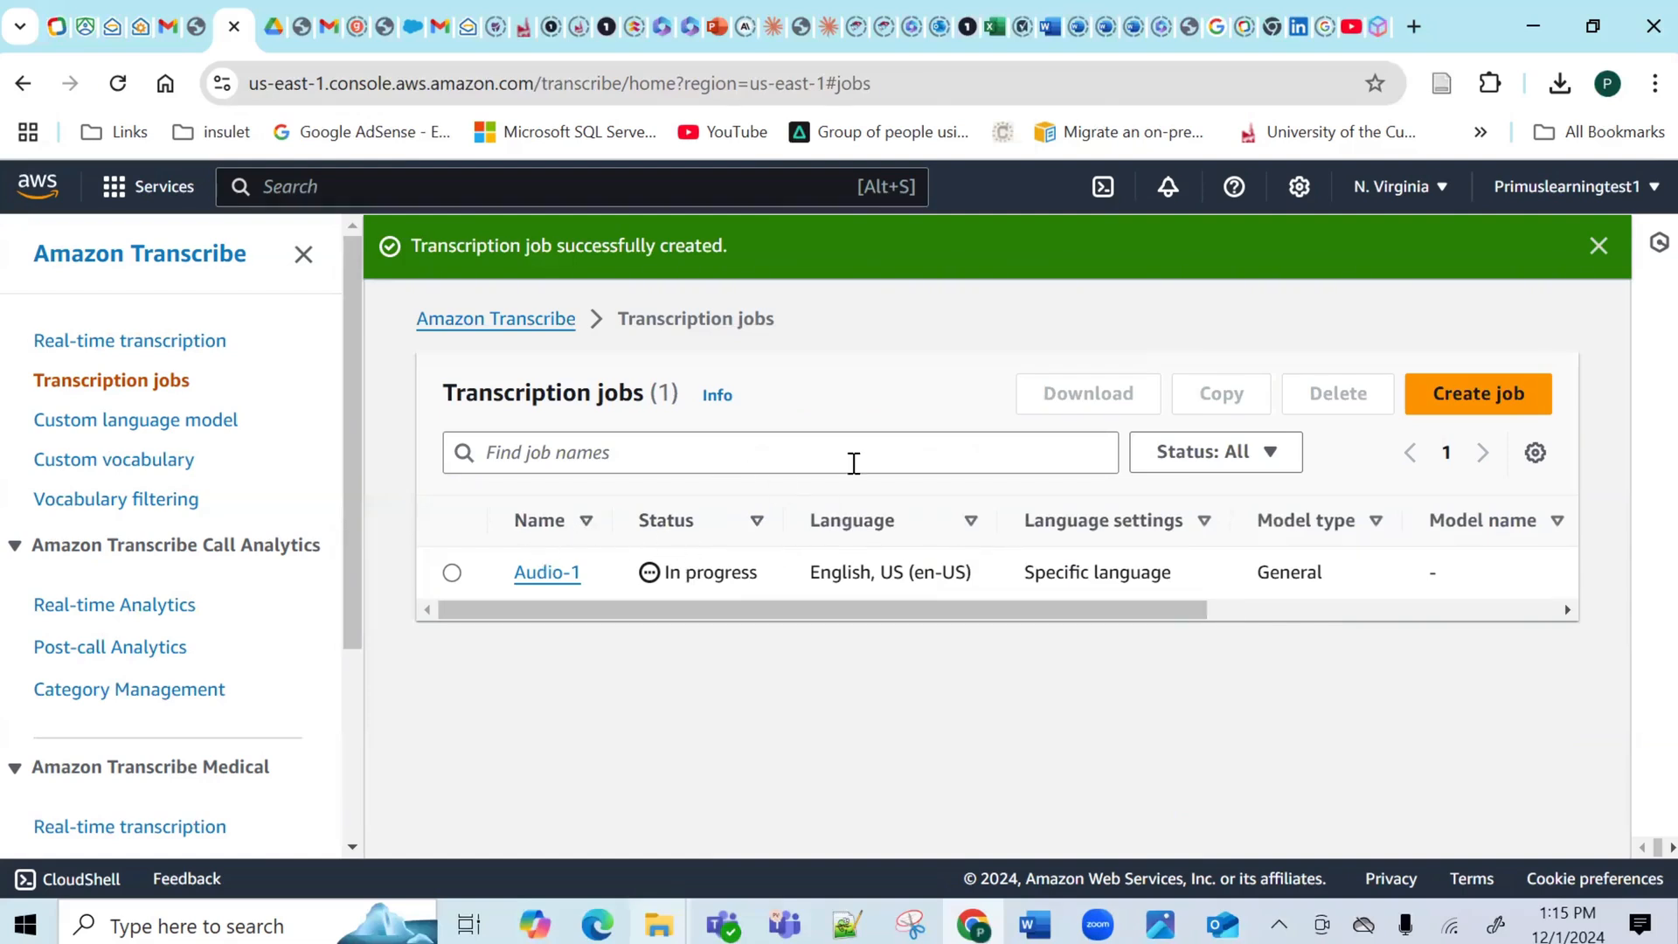
Start a new transcription job named Audio-2.
left_click(1474, 399)
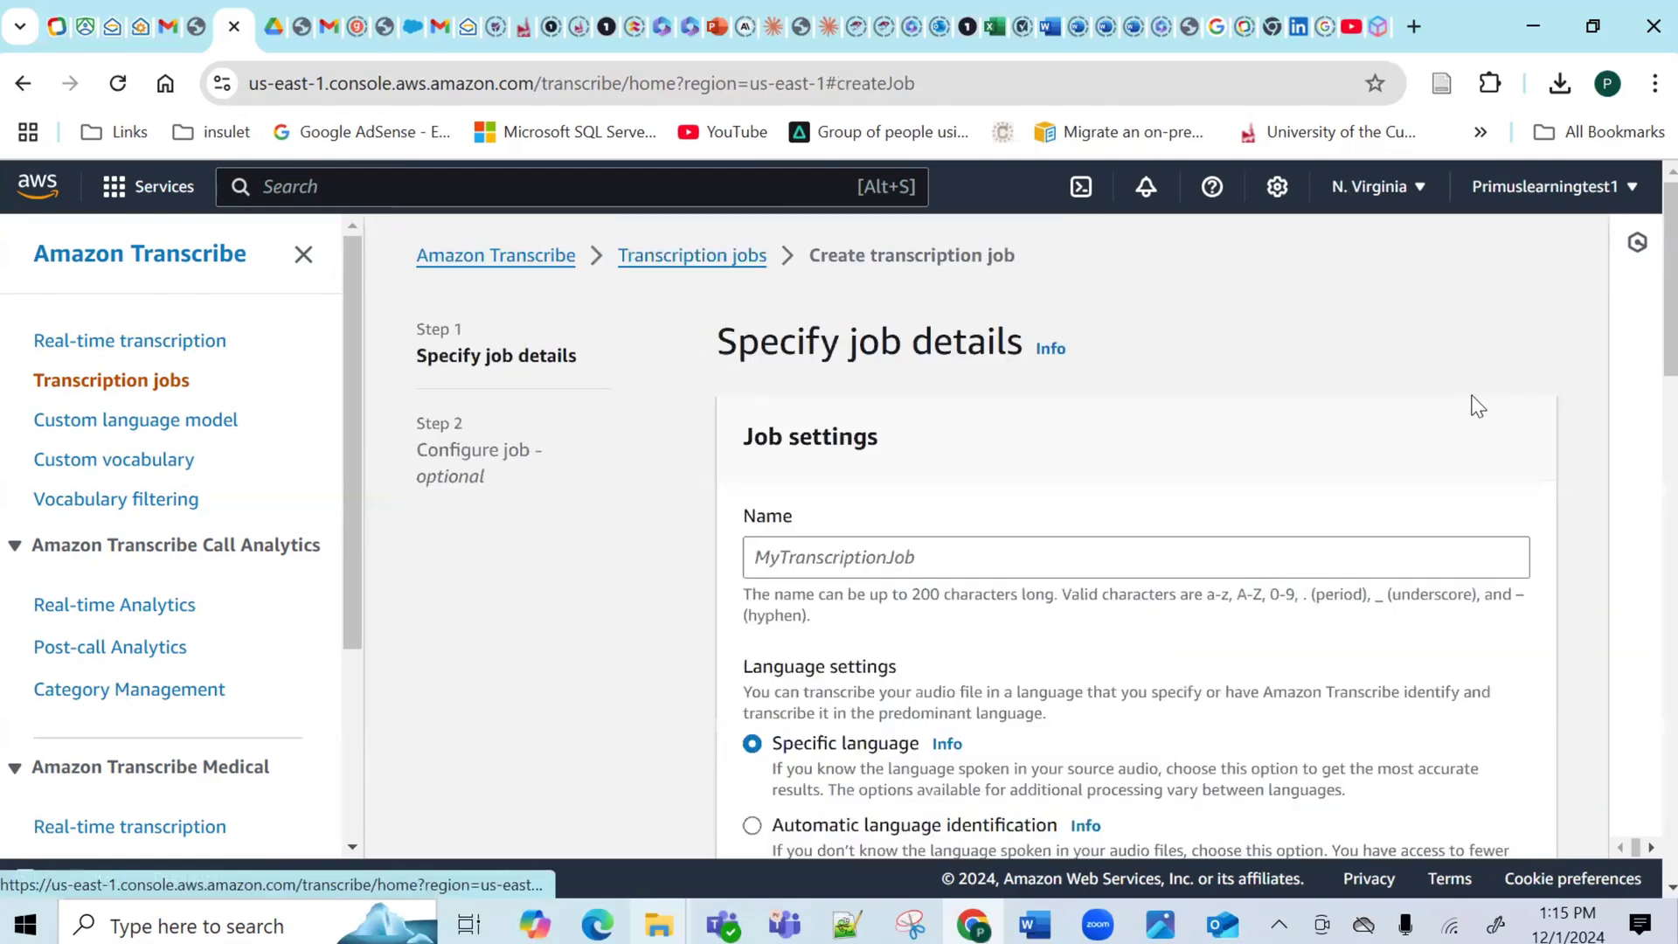
left_click(870, 552)
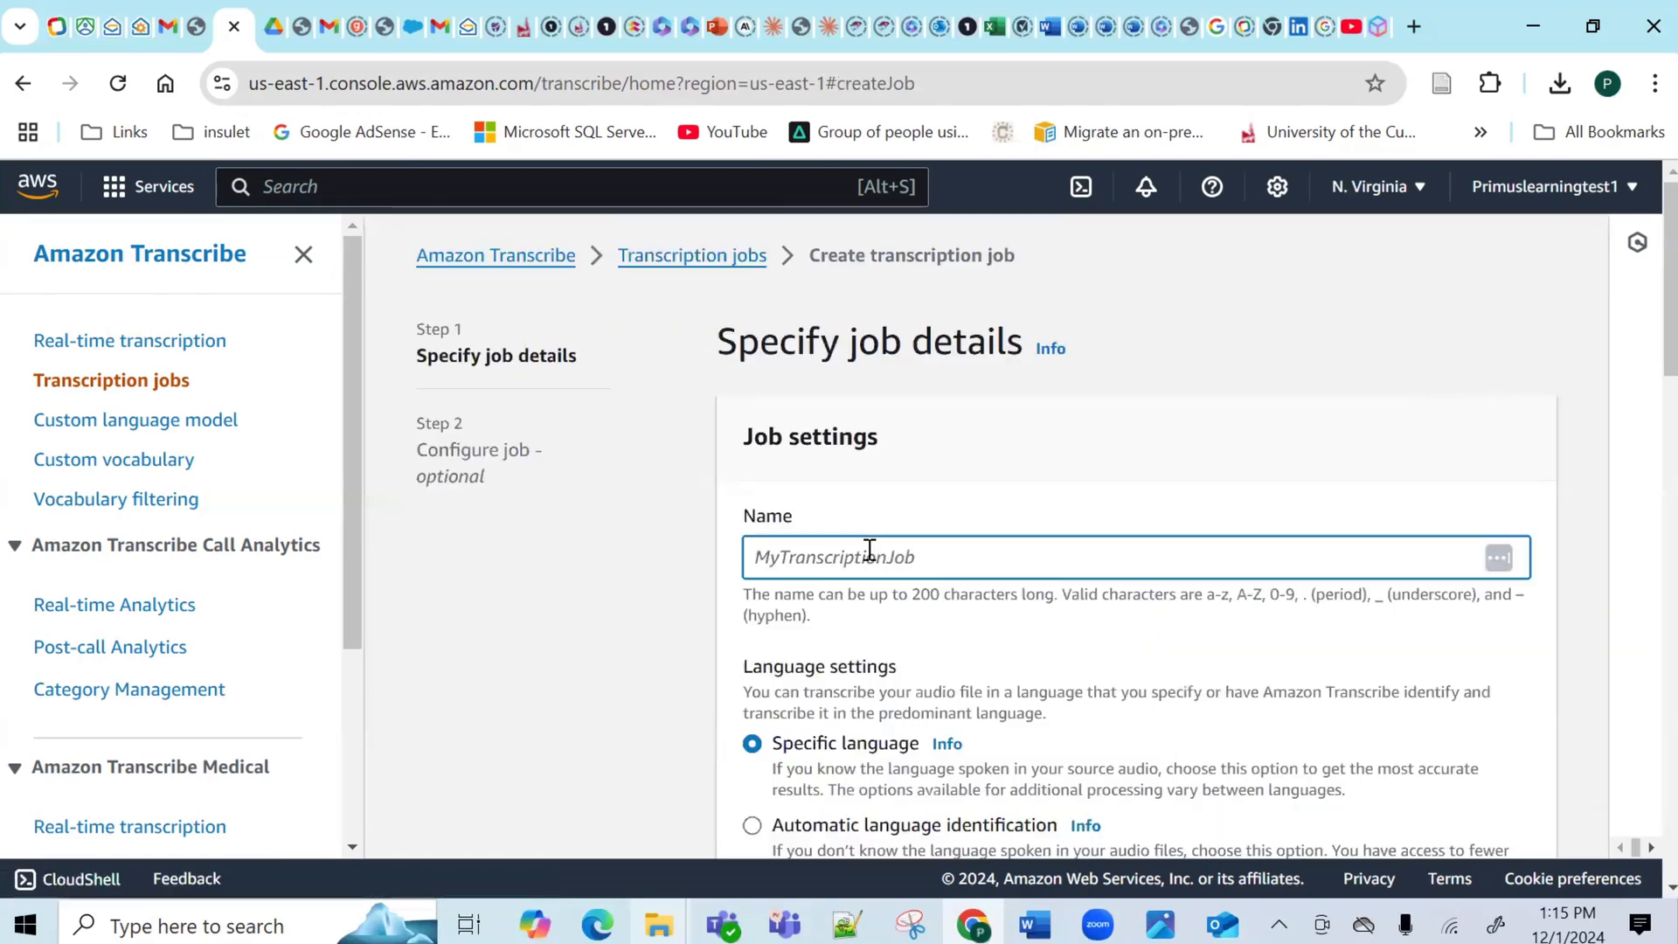
type("Audio-2")
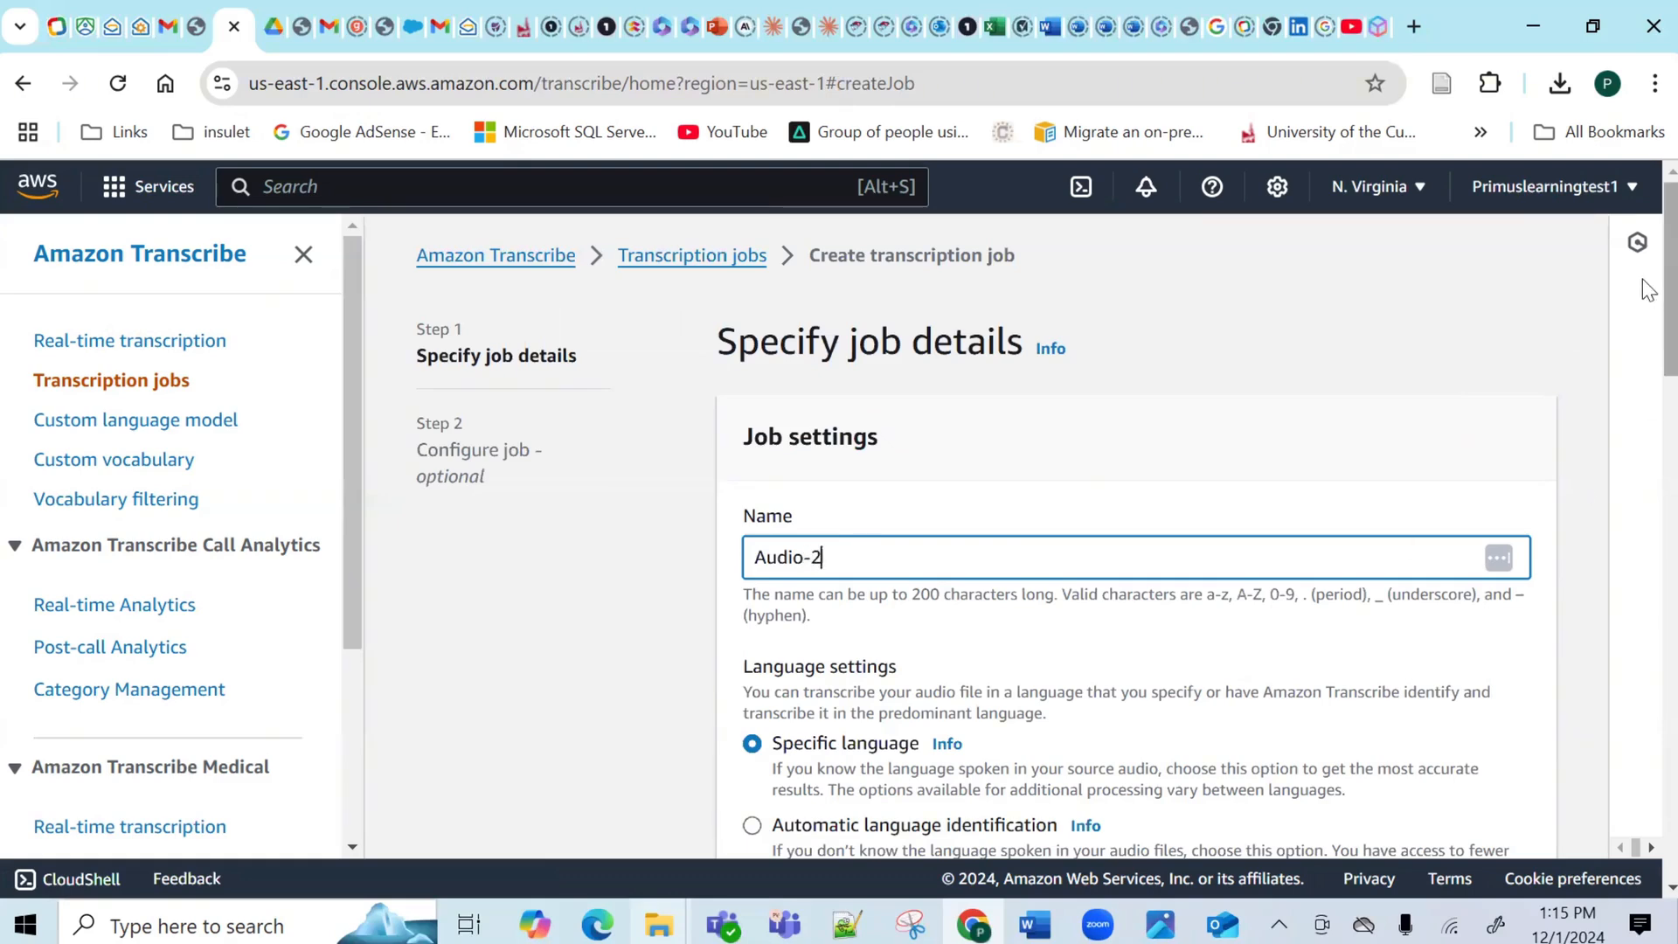
scroll(1643, 555, "down", 10)
scroll(1643, 606, "down", 1)
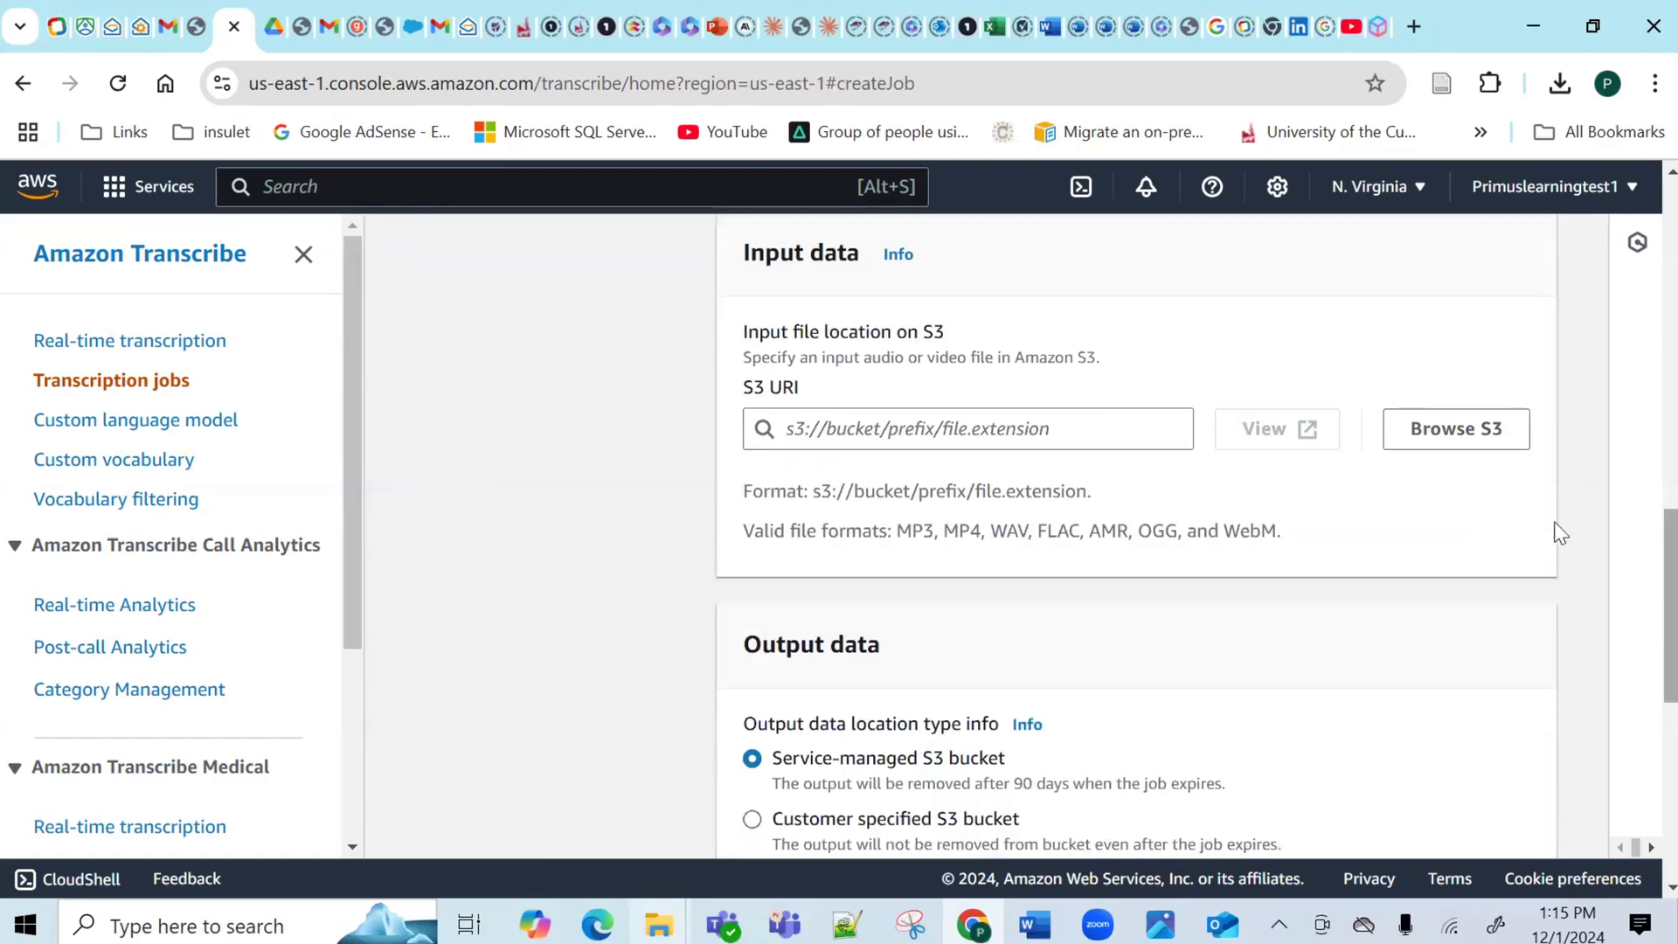
Choose Audio 2.m4a from the primuslearning-audio-transcriptions bucket and create the job with default options.
left_click(1435, 435)
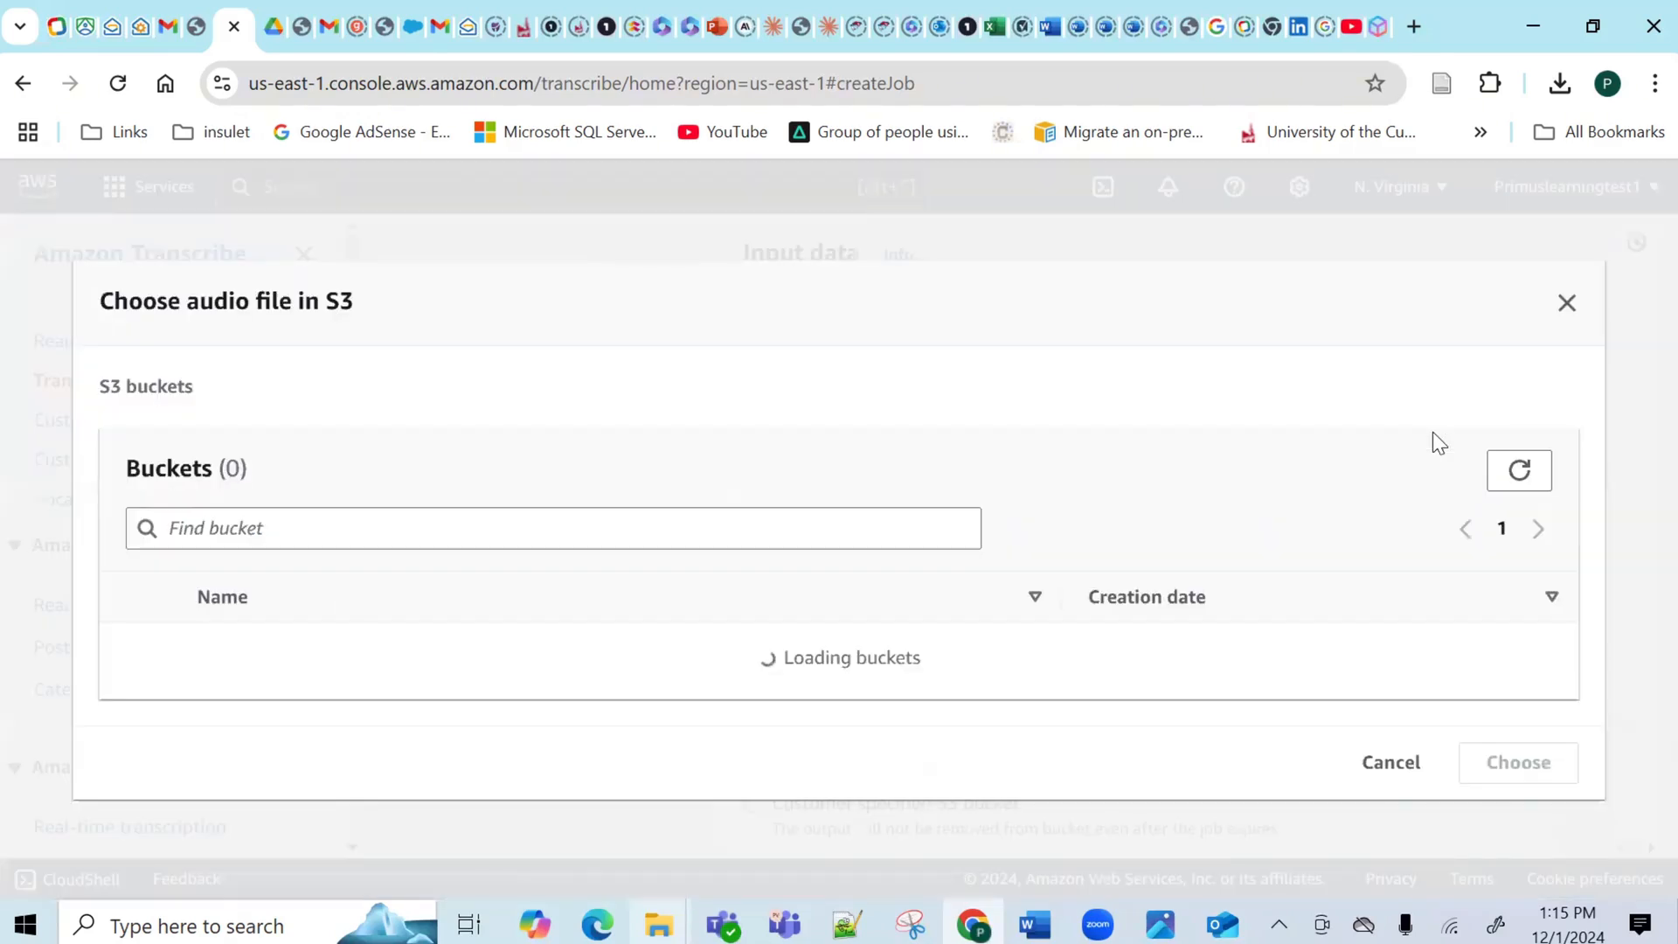
double_click(316, 662)
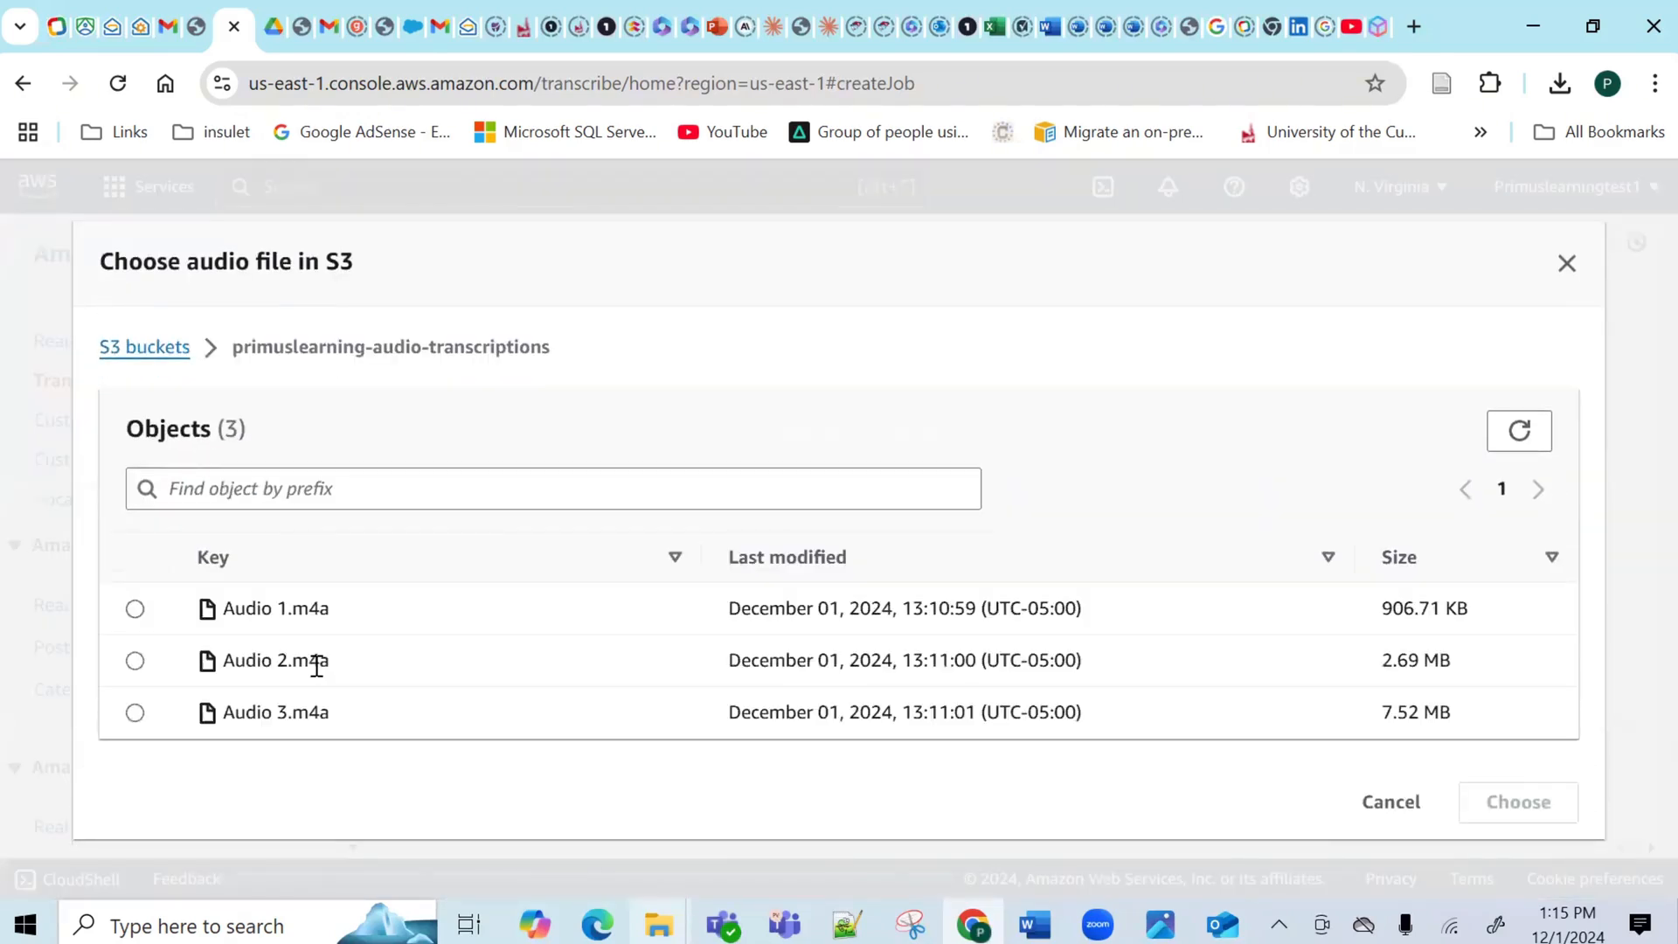
left_click(135, 661)
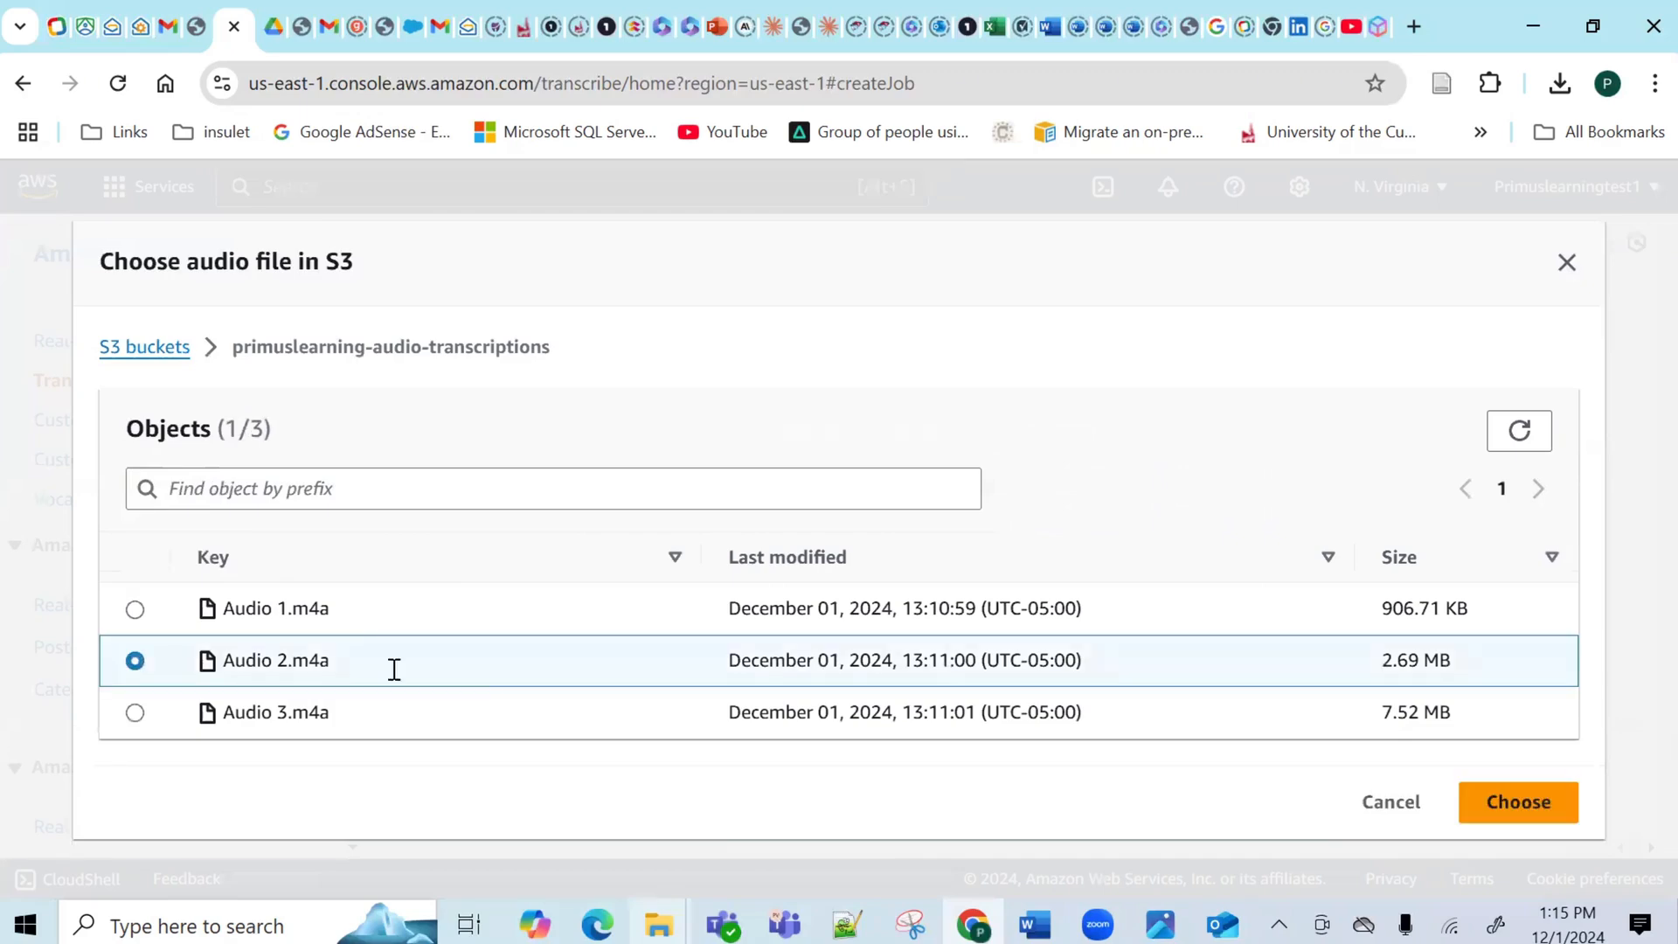
left_click(1527, 802)
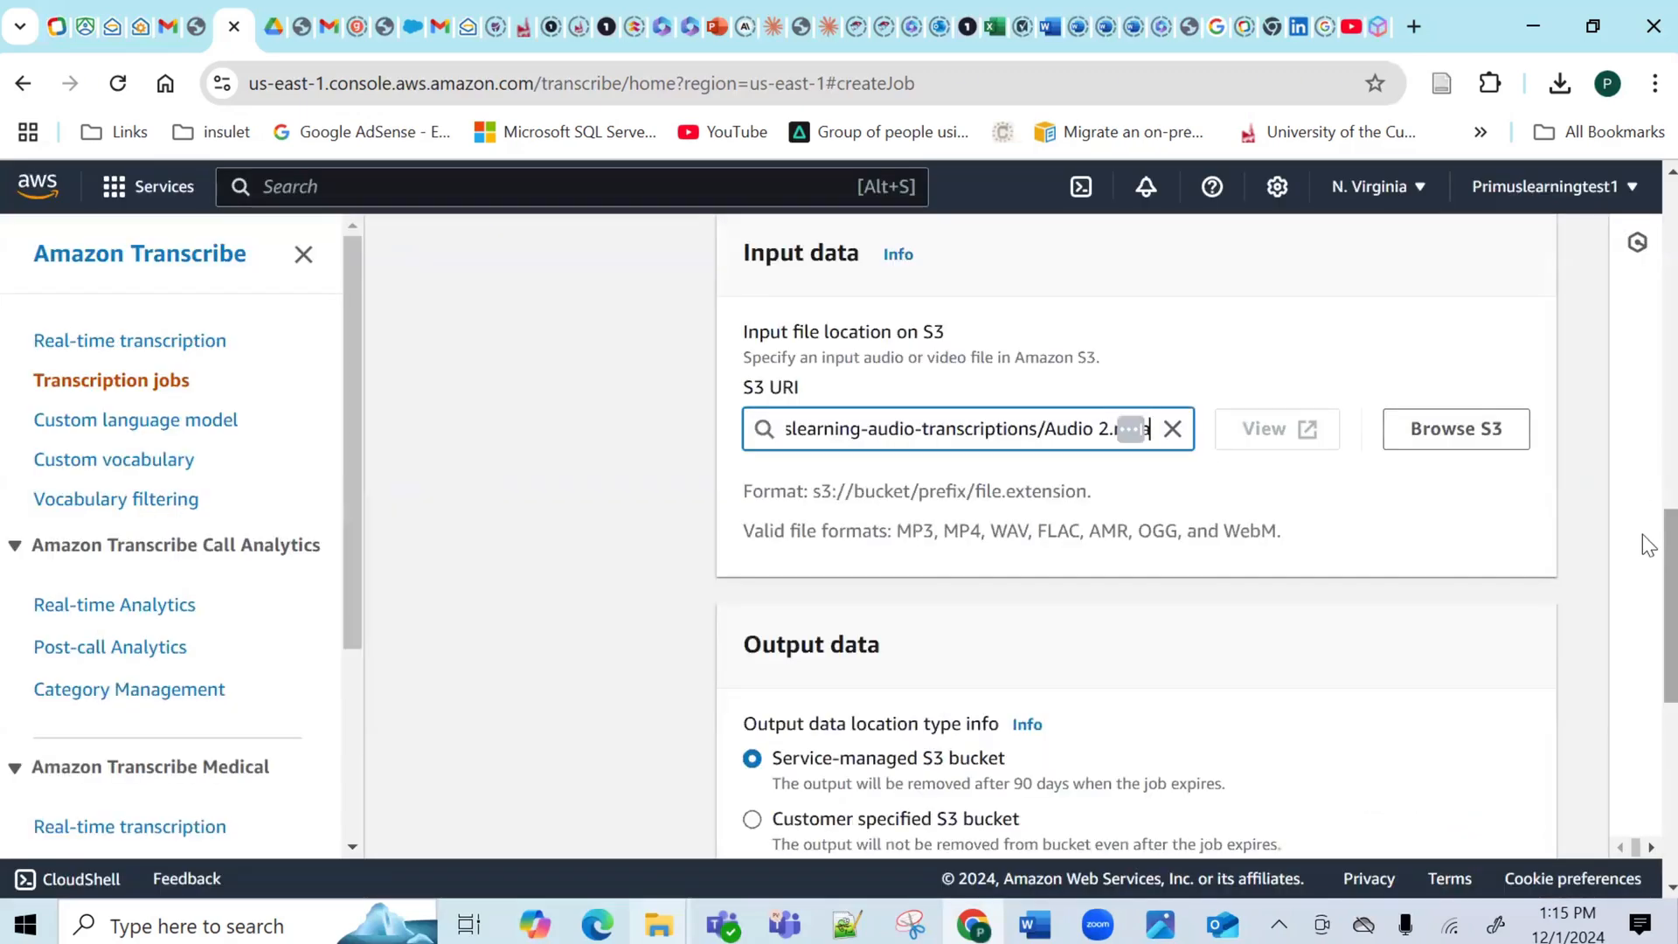
scroll(1649, 629, "down", 10)
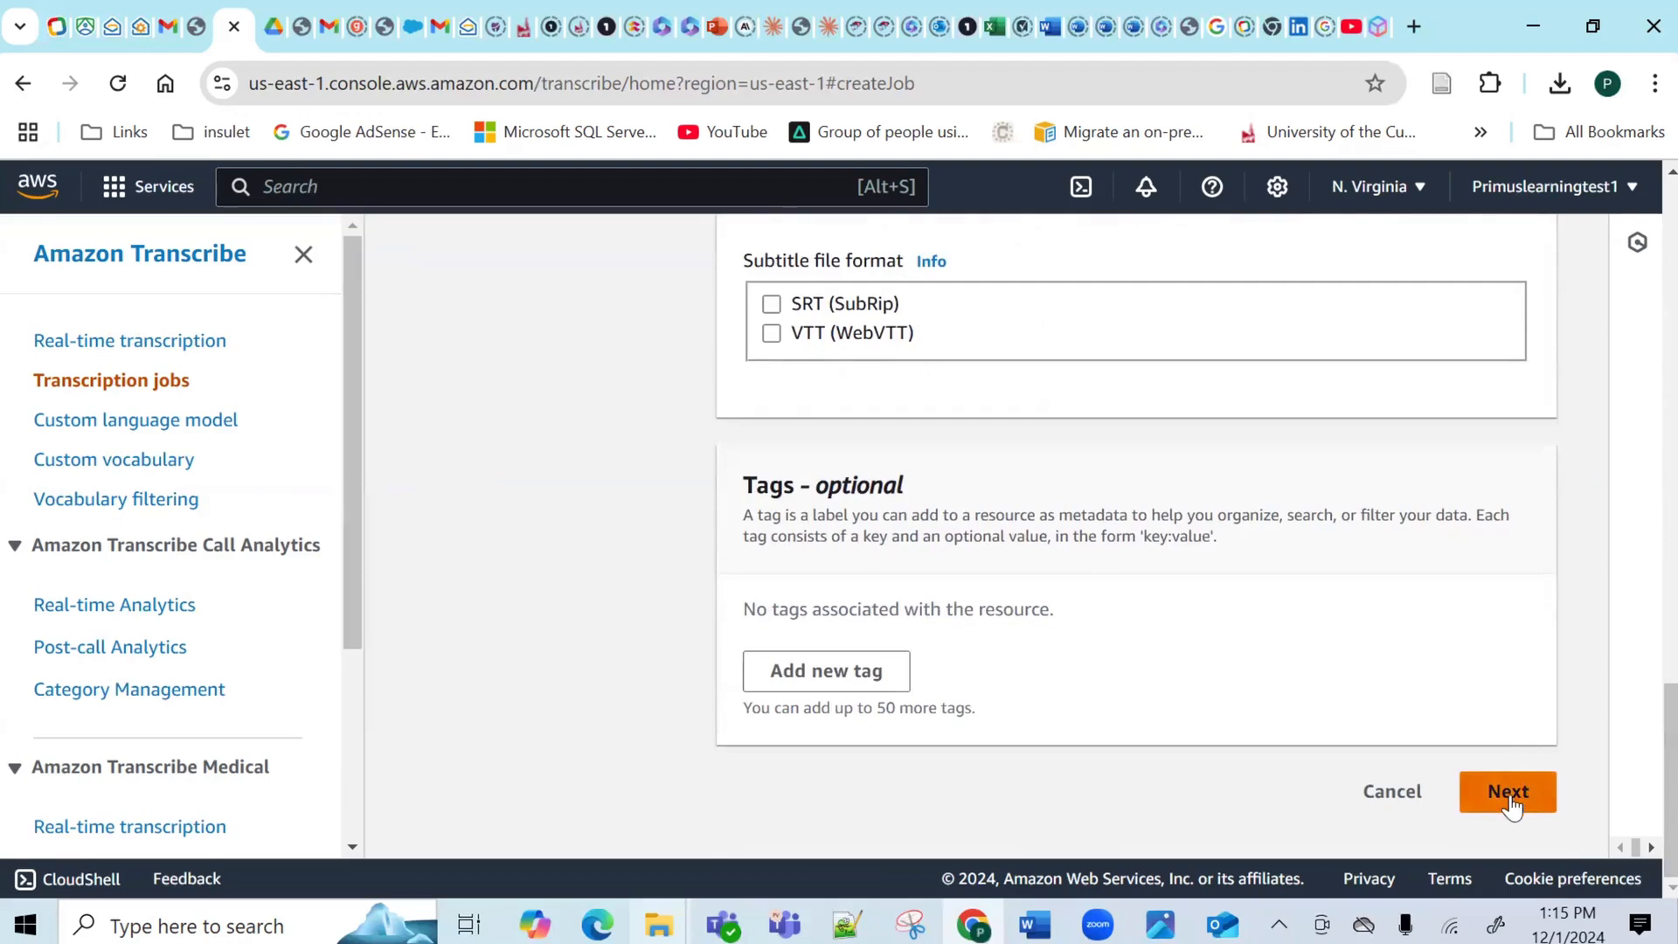
left_click(1512, 804)
scroll(1643, 527, "down", 6)
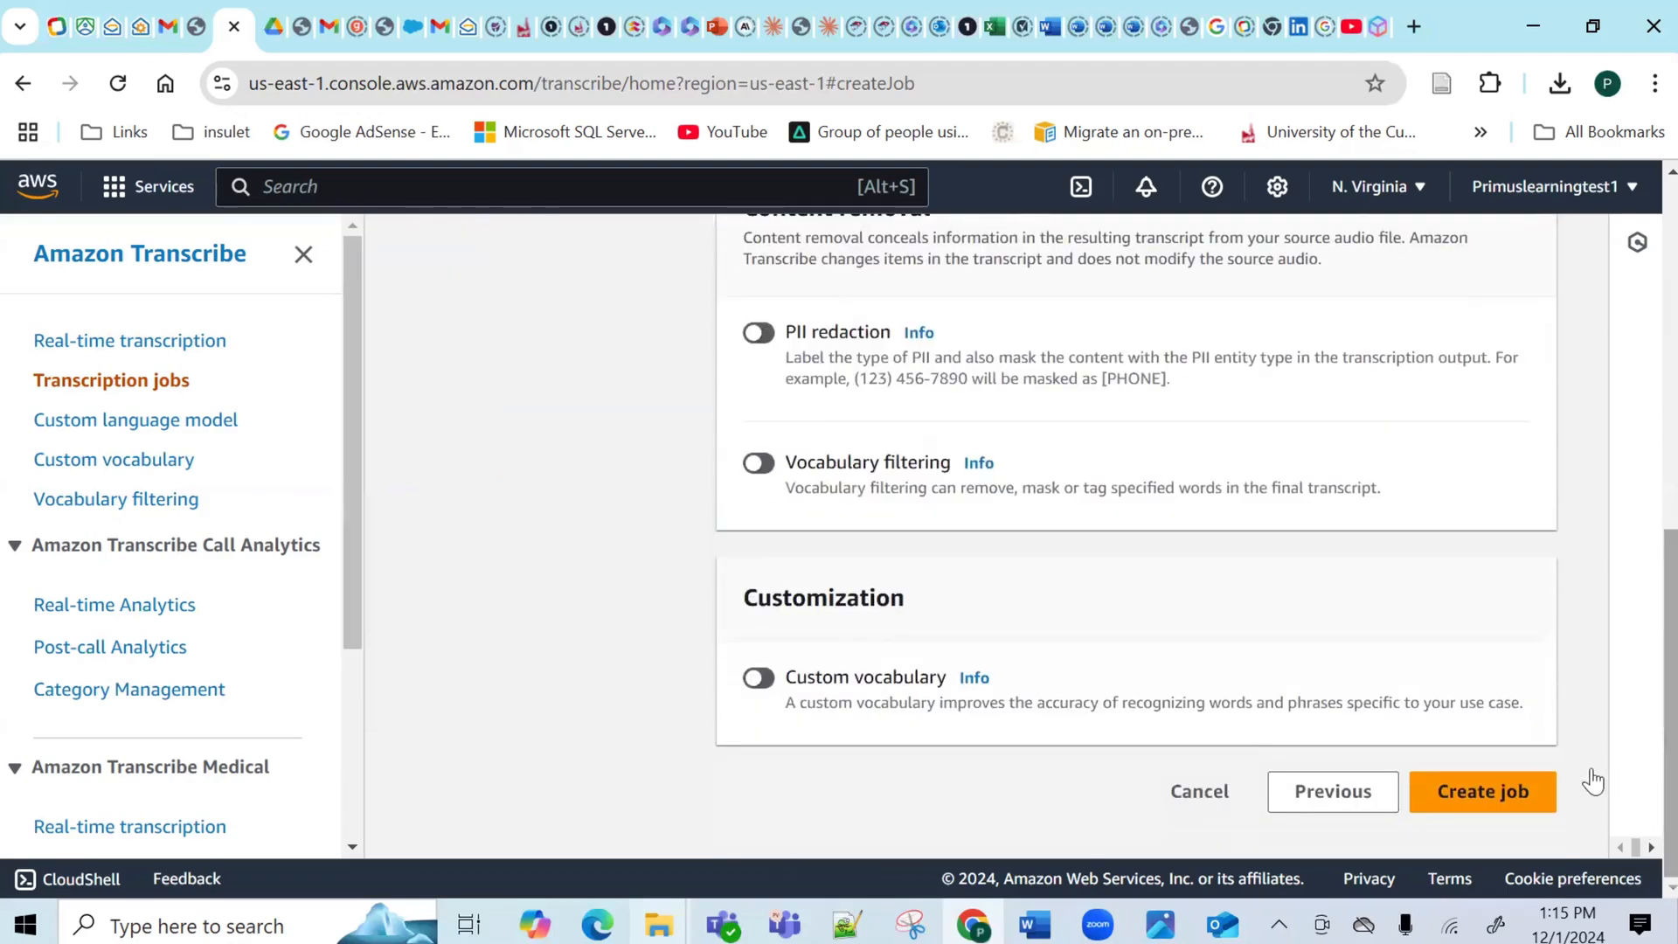
left_click(1512, 791)
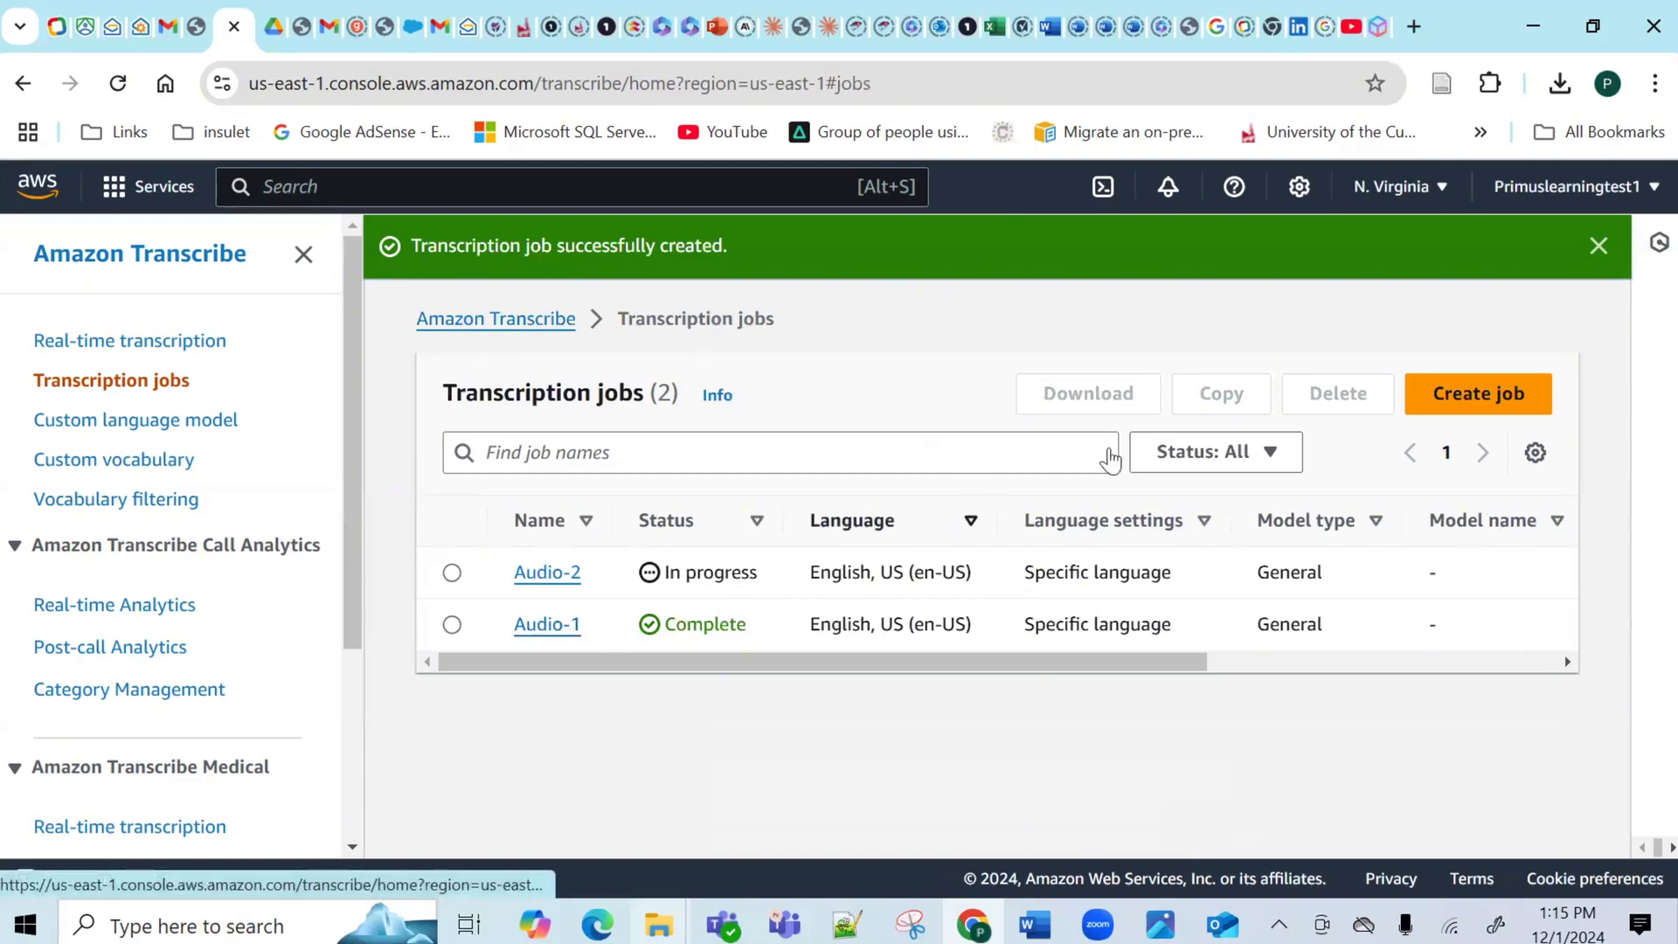
Start a new transcription job named Audio-3.
left_click(1454, 401)
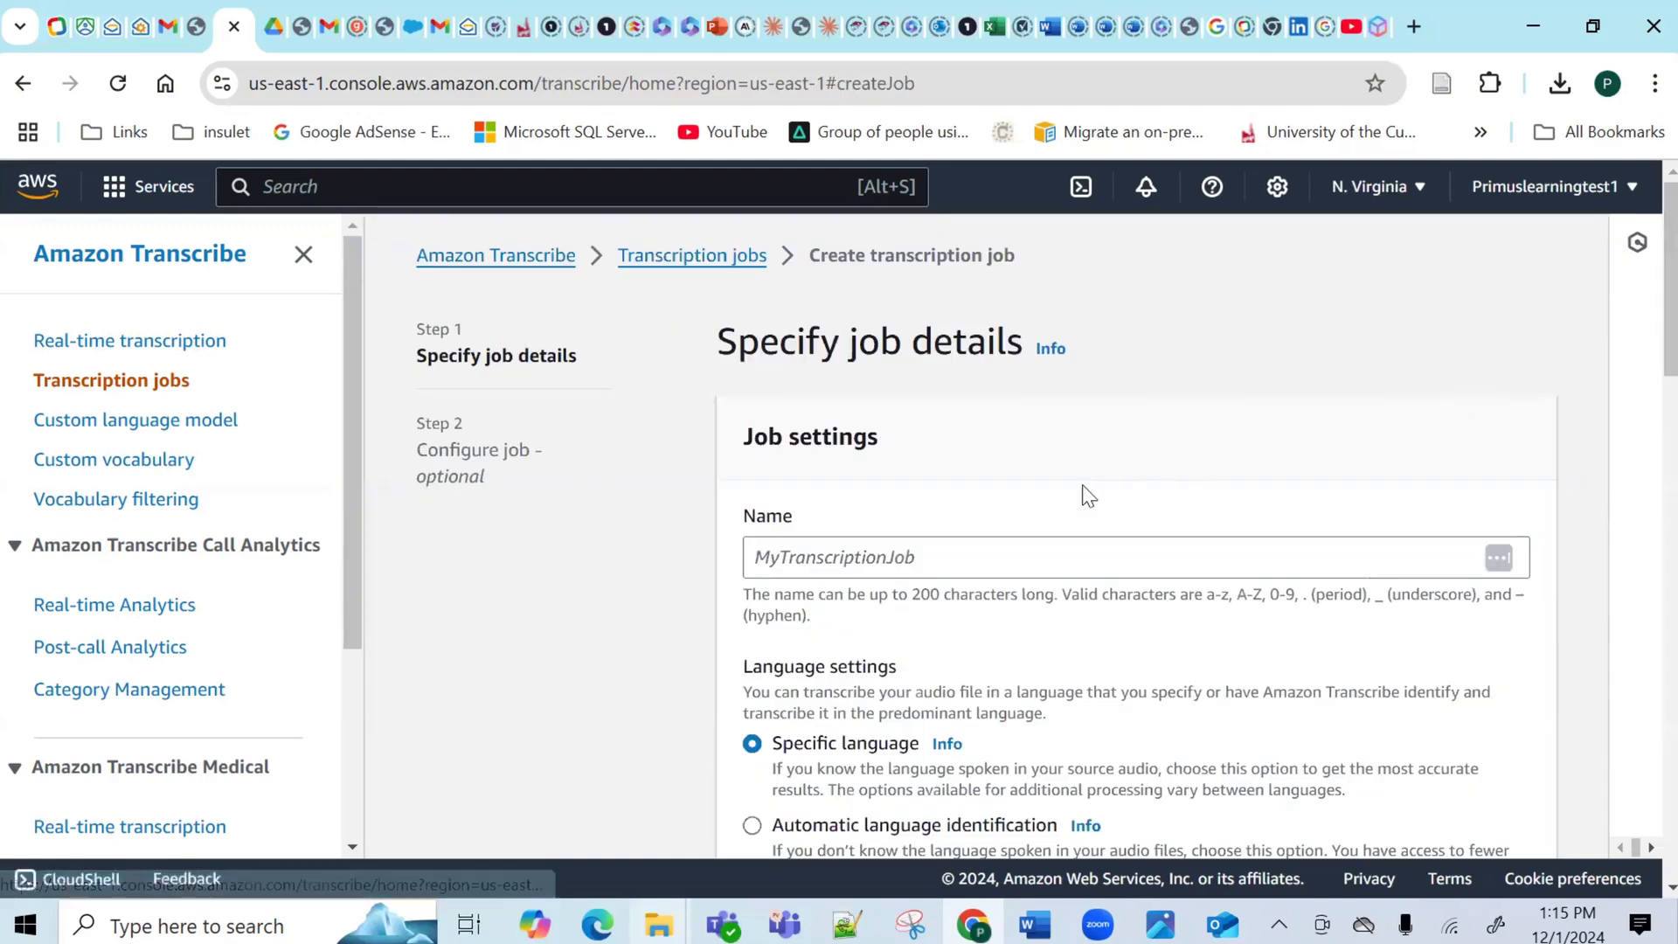
left_click(861, 557)
type("Audio-3")
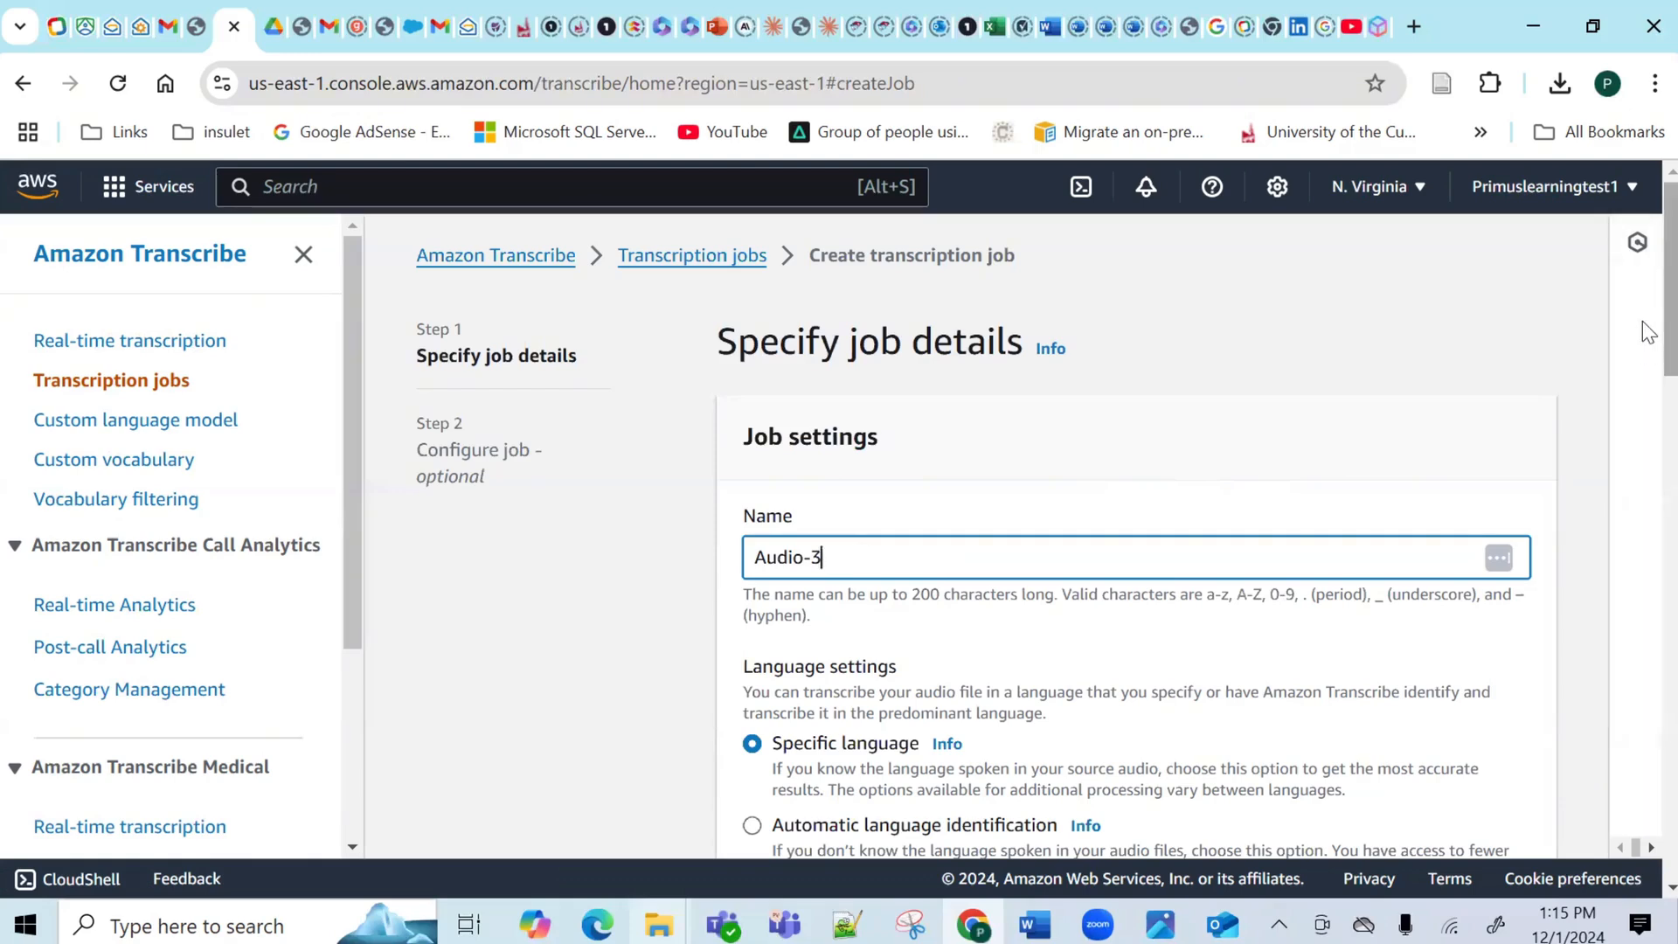
left_click_drag(1649, 330, 1648, 655)
Choose Audio 3.m4a from the primuslearning-audio-transcriptions bucket and create the job with default options.
left_click(1425, 477)
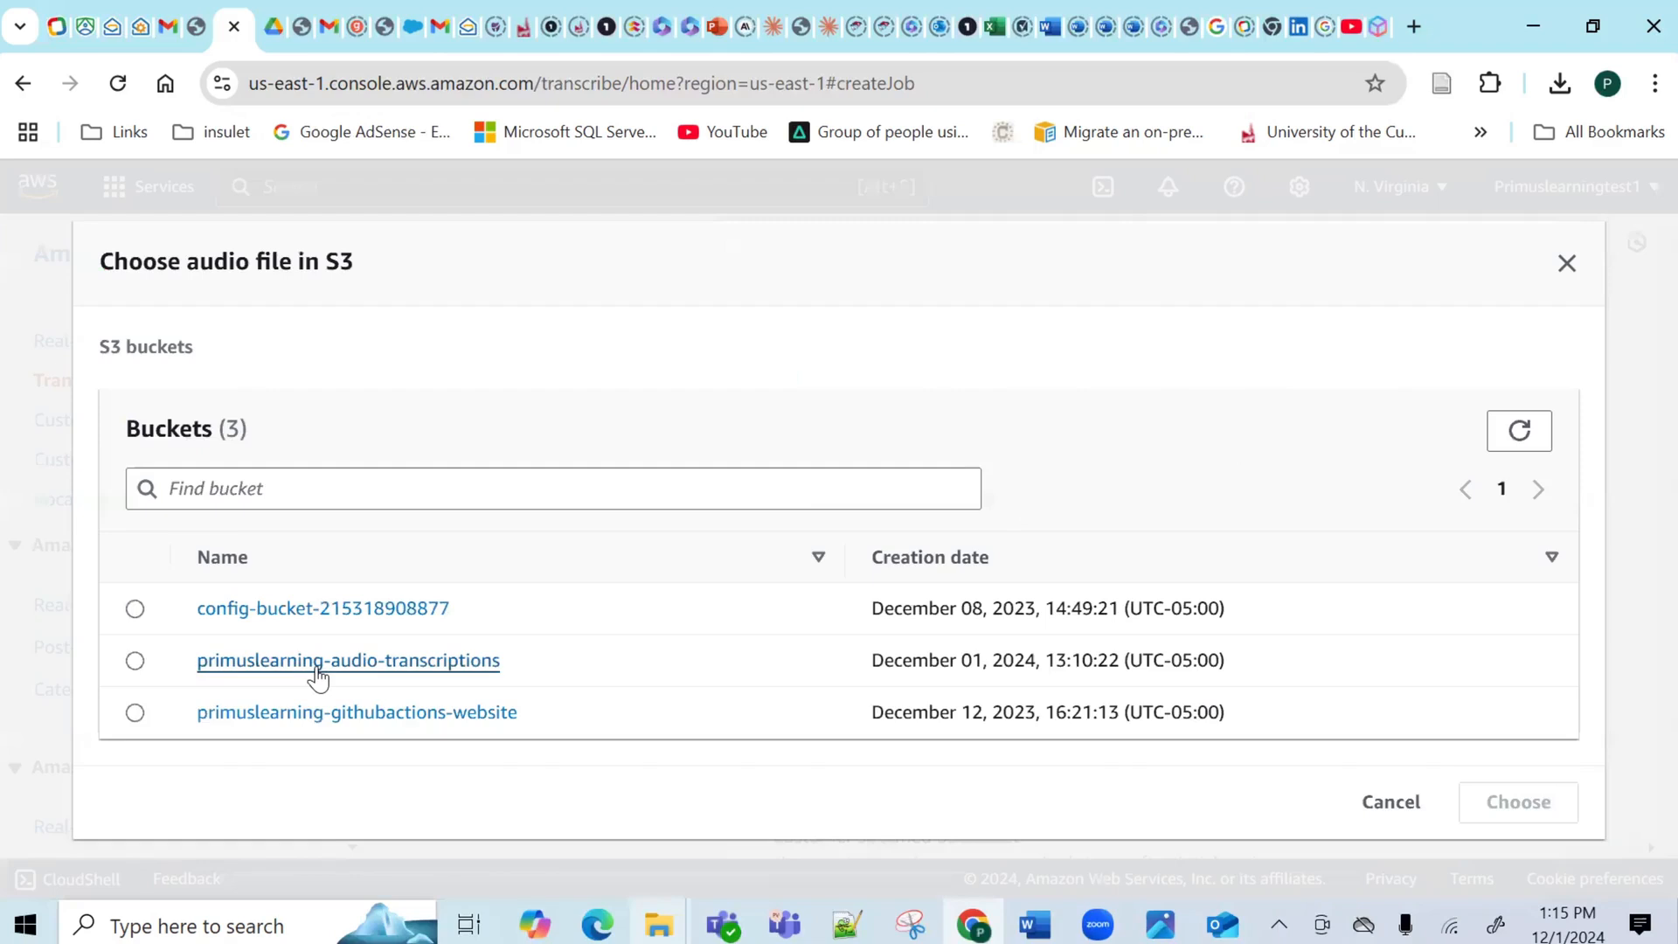
left_click(320, 666)
left_click(135, 712)
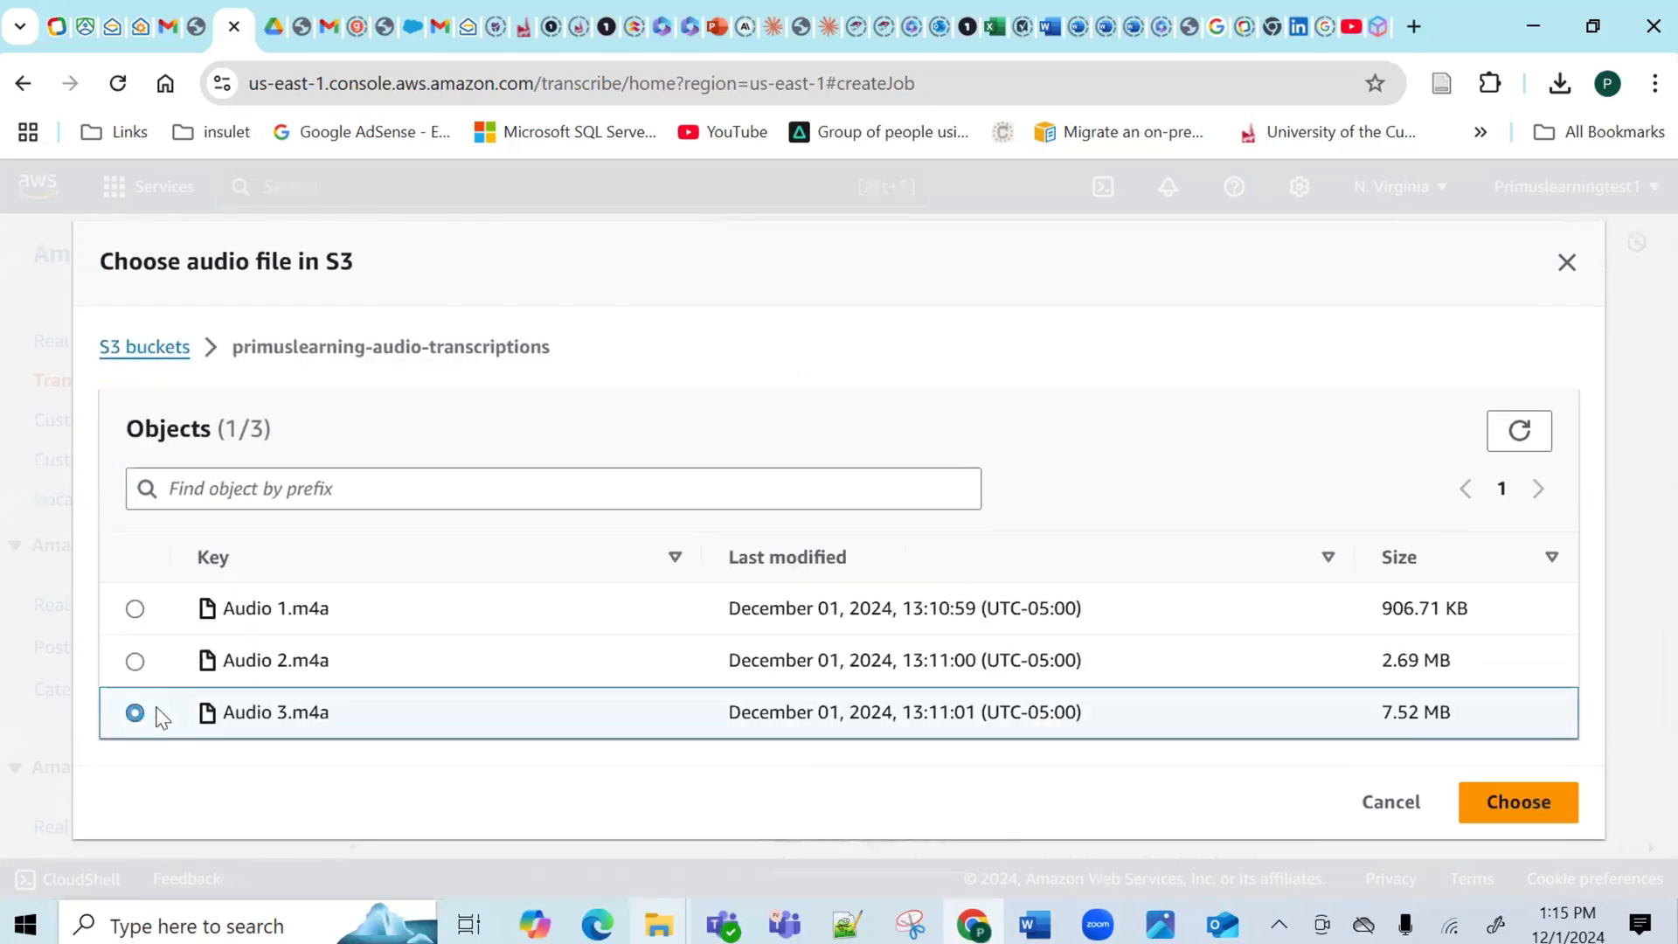
left_click(1519, 802)
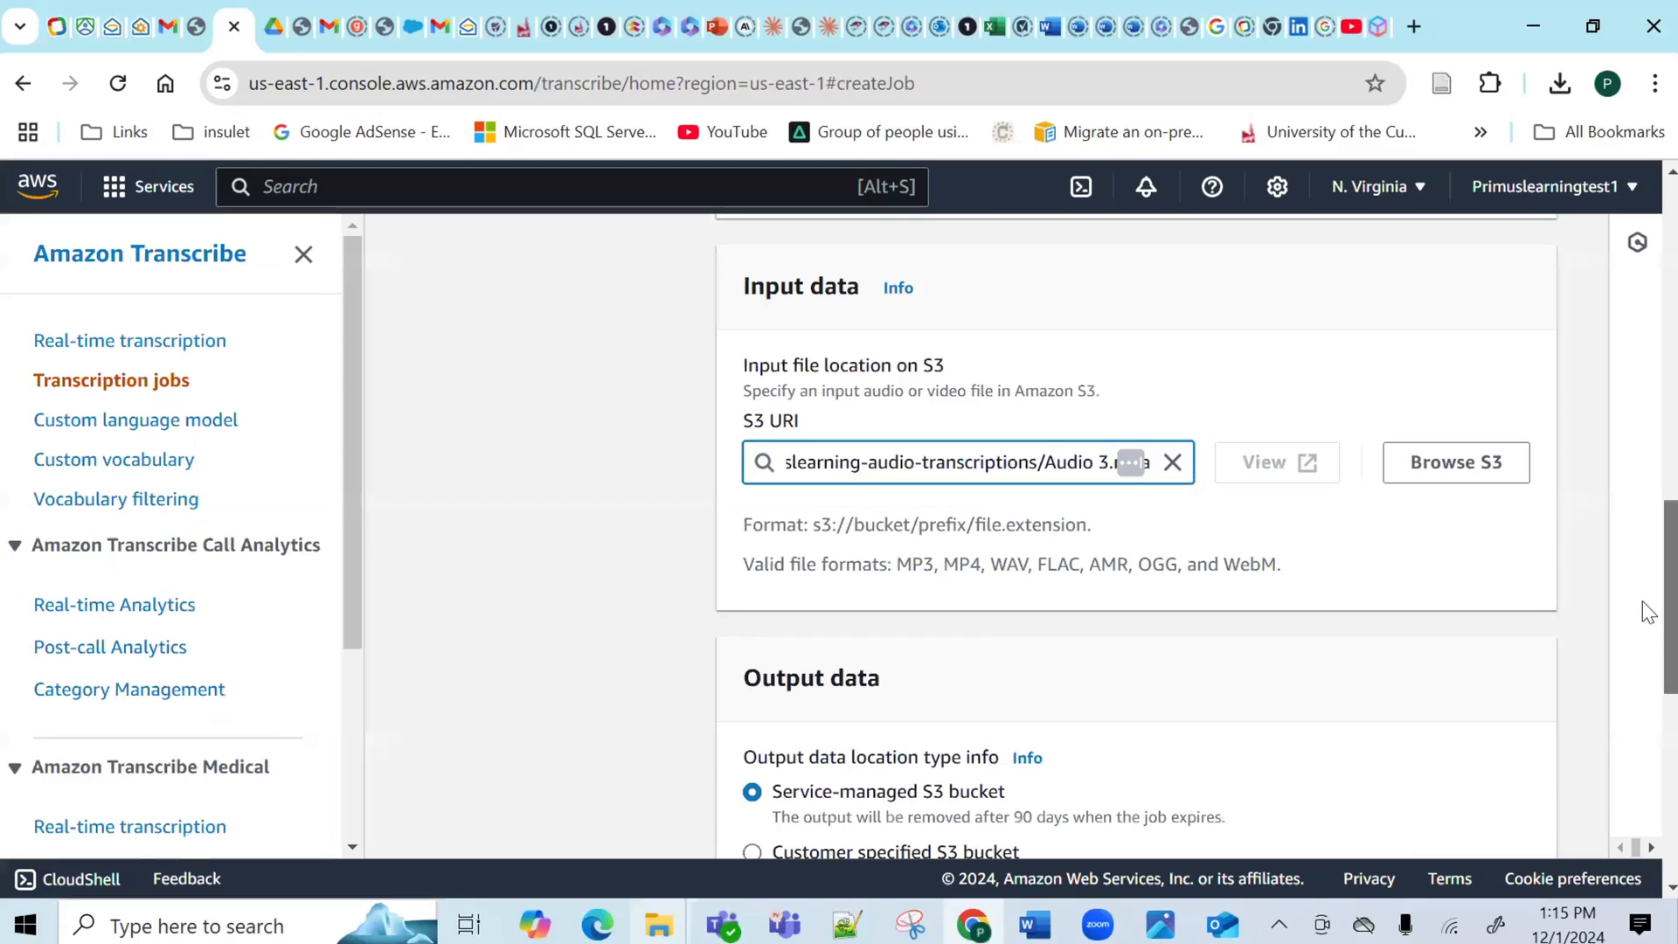
left_click_drag(1656, 616, 1647, 852)
left_click(1528, 790)
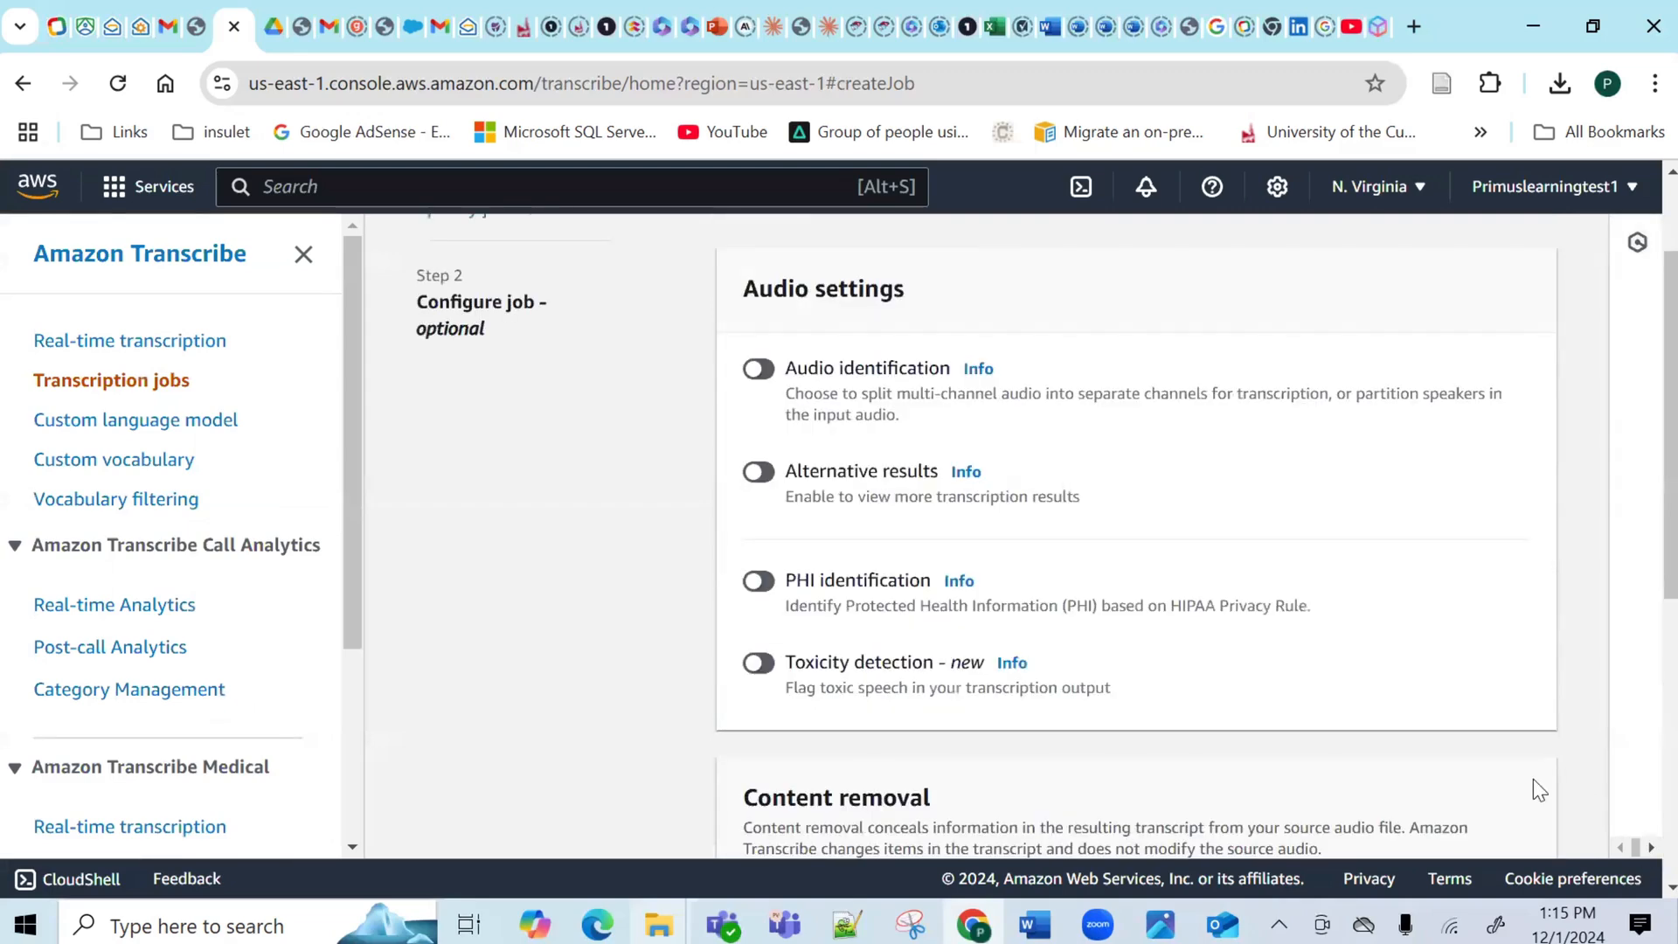
scroll(1643, 521, "down", 10)
left_click(1477, 795)
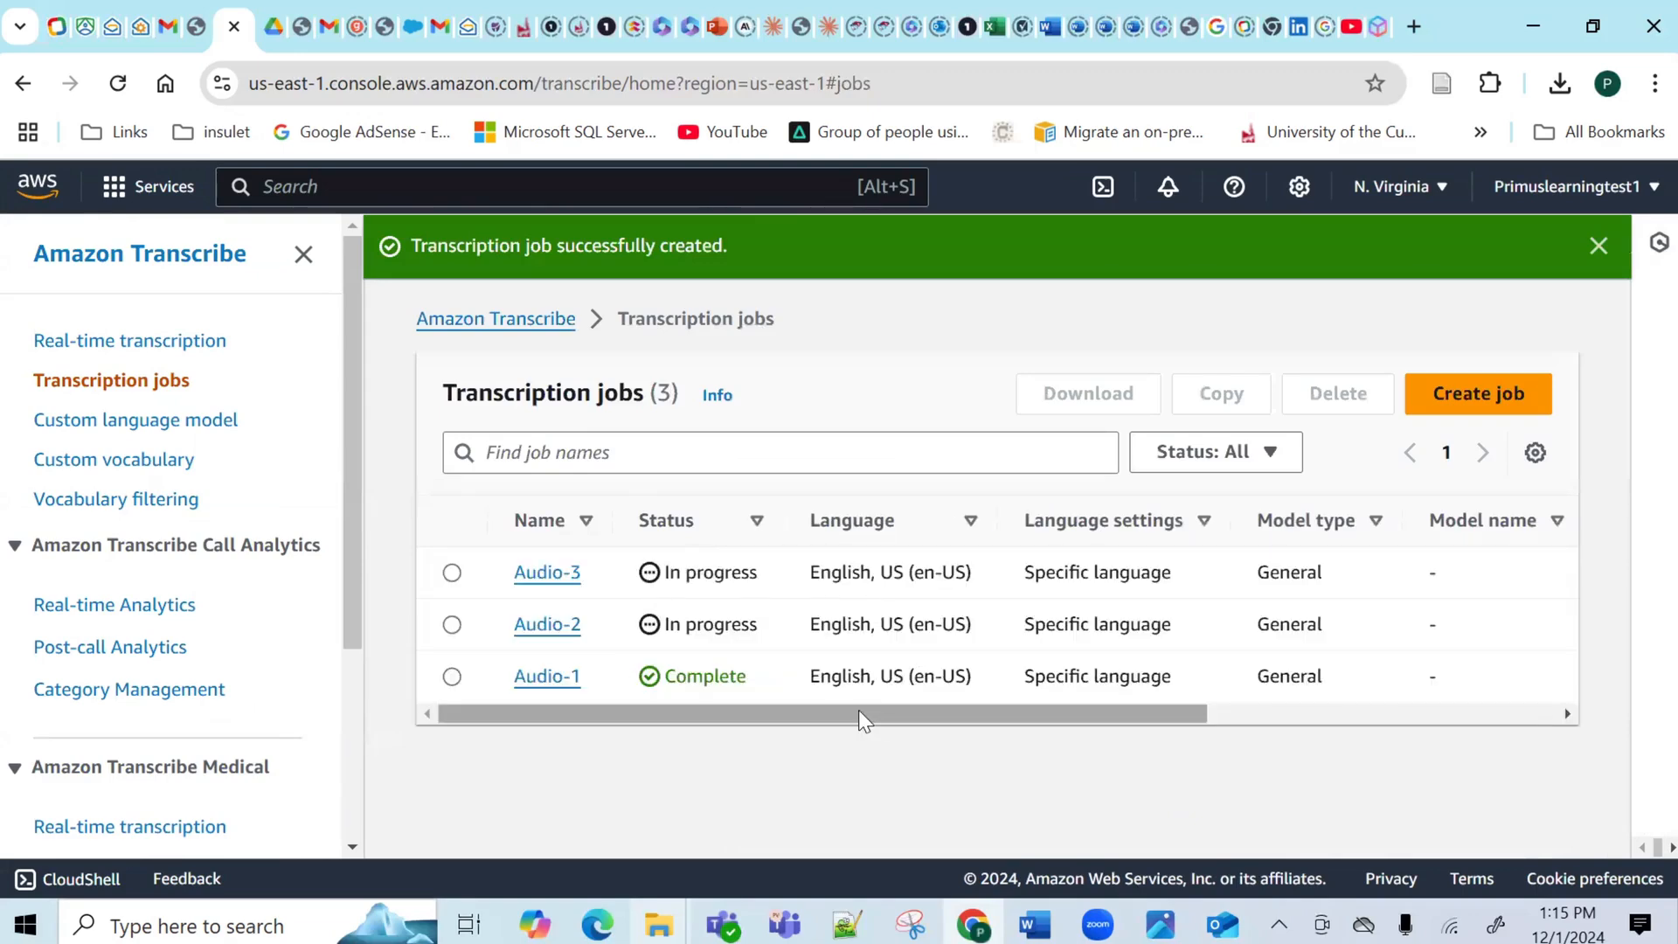
Open the Audio-1 job from the jobs table and read its Transcription preview text.
left_click_drag(861, 715, 1375, 728)
left_click_drag(1242, 726, 1304, 719)
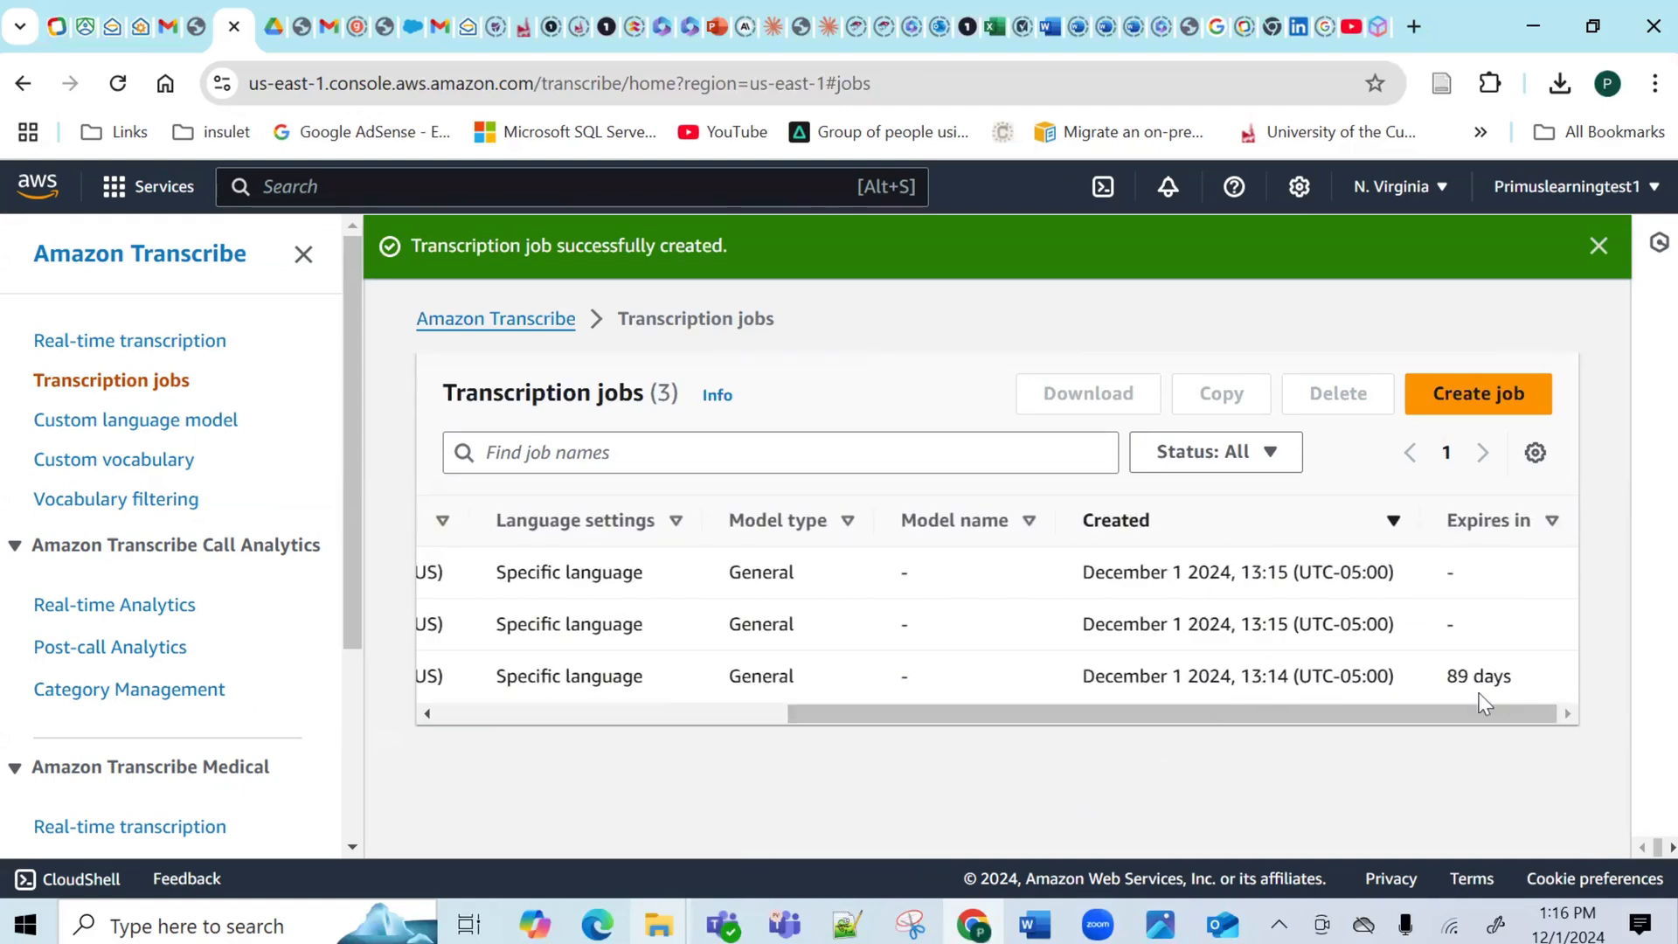
left_click_drag(1323, 723, 910, 798)
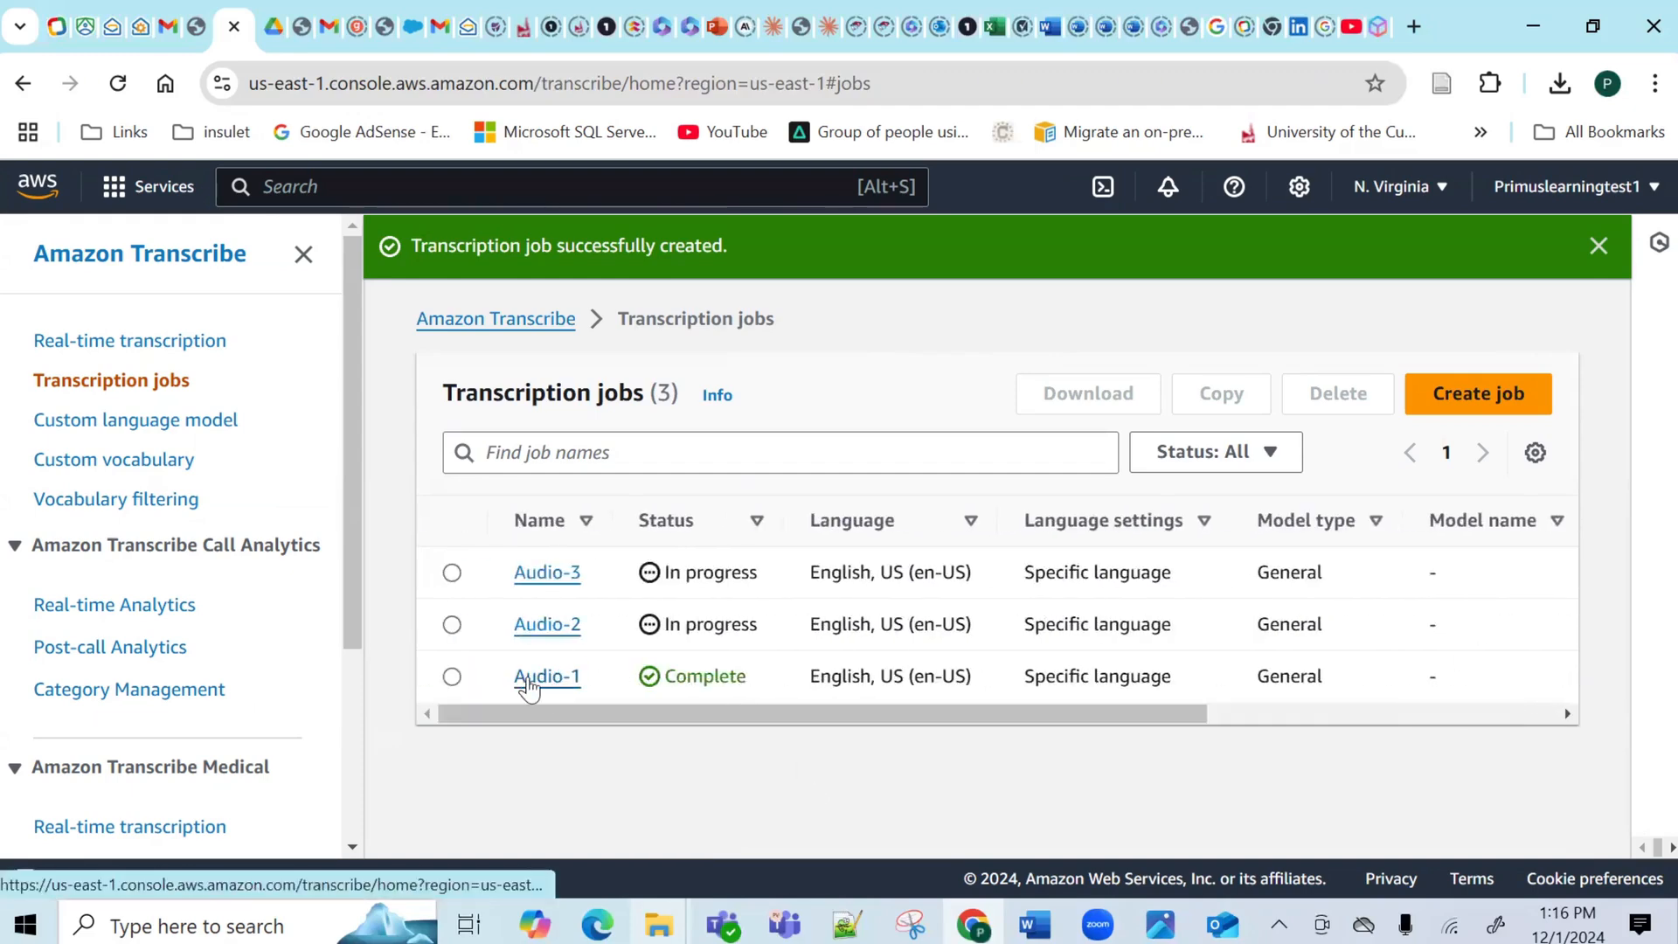
left_click(528, 687)
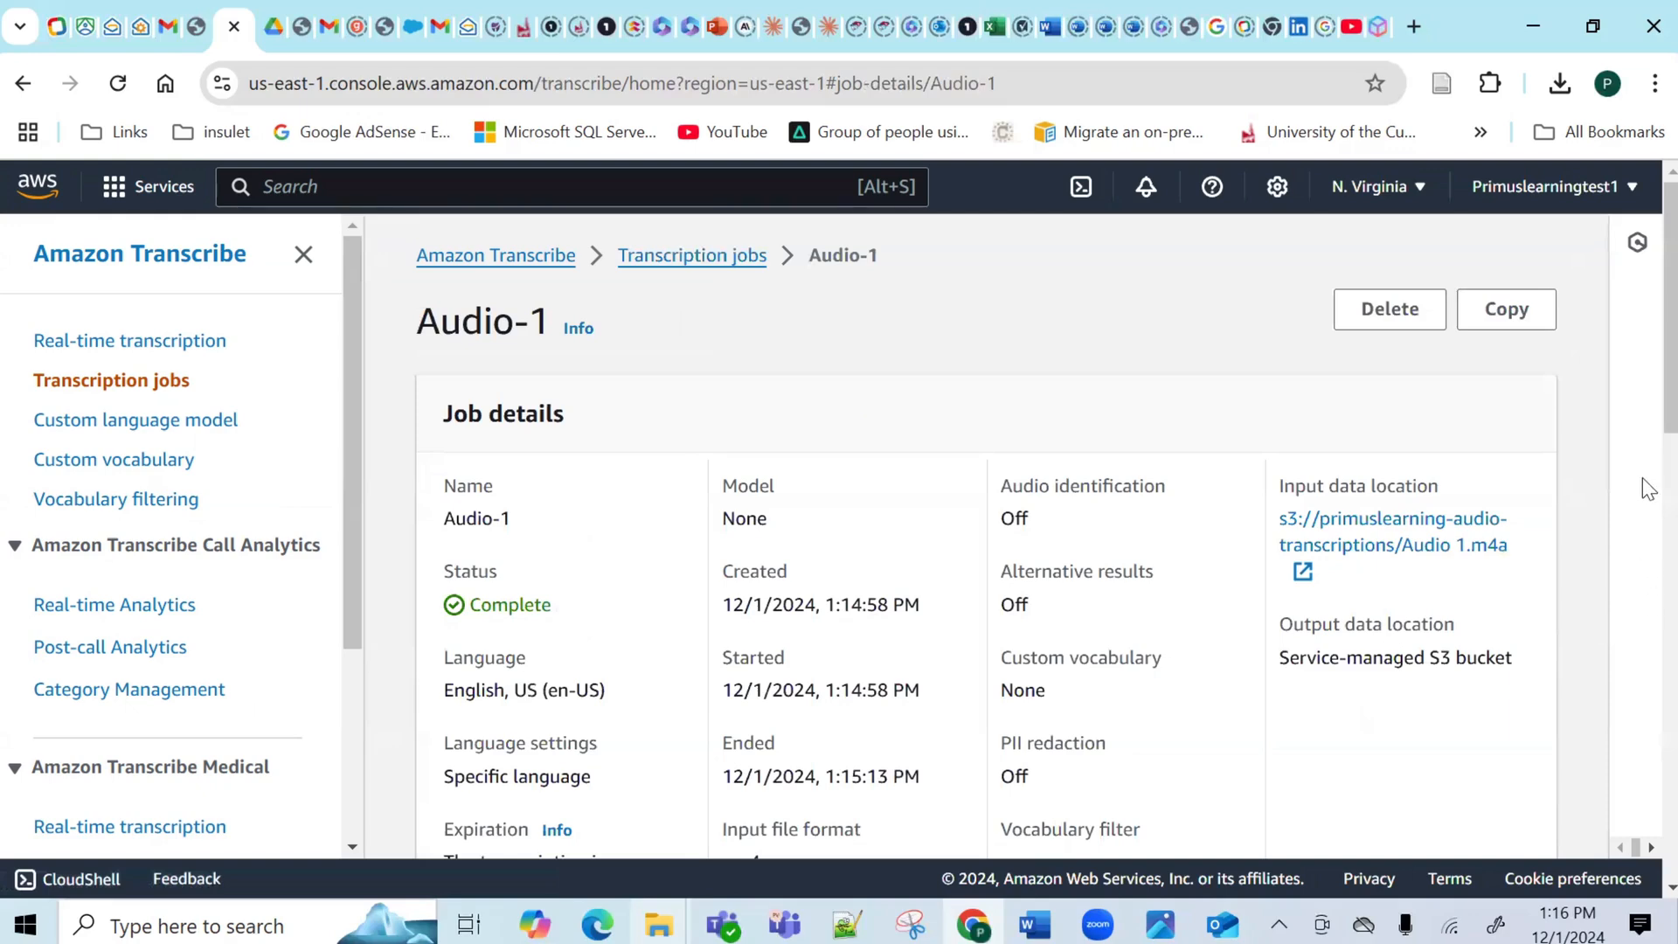
scroll(1645, 480, "down", 8)
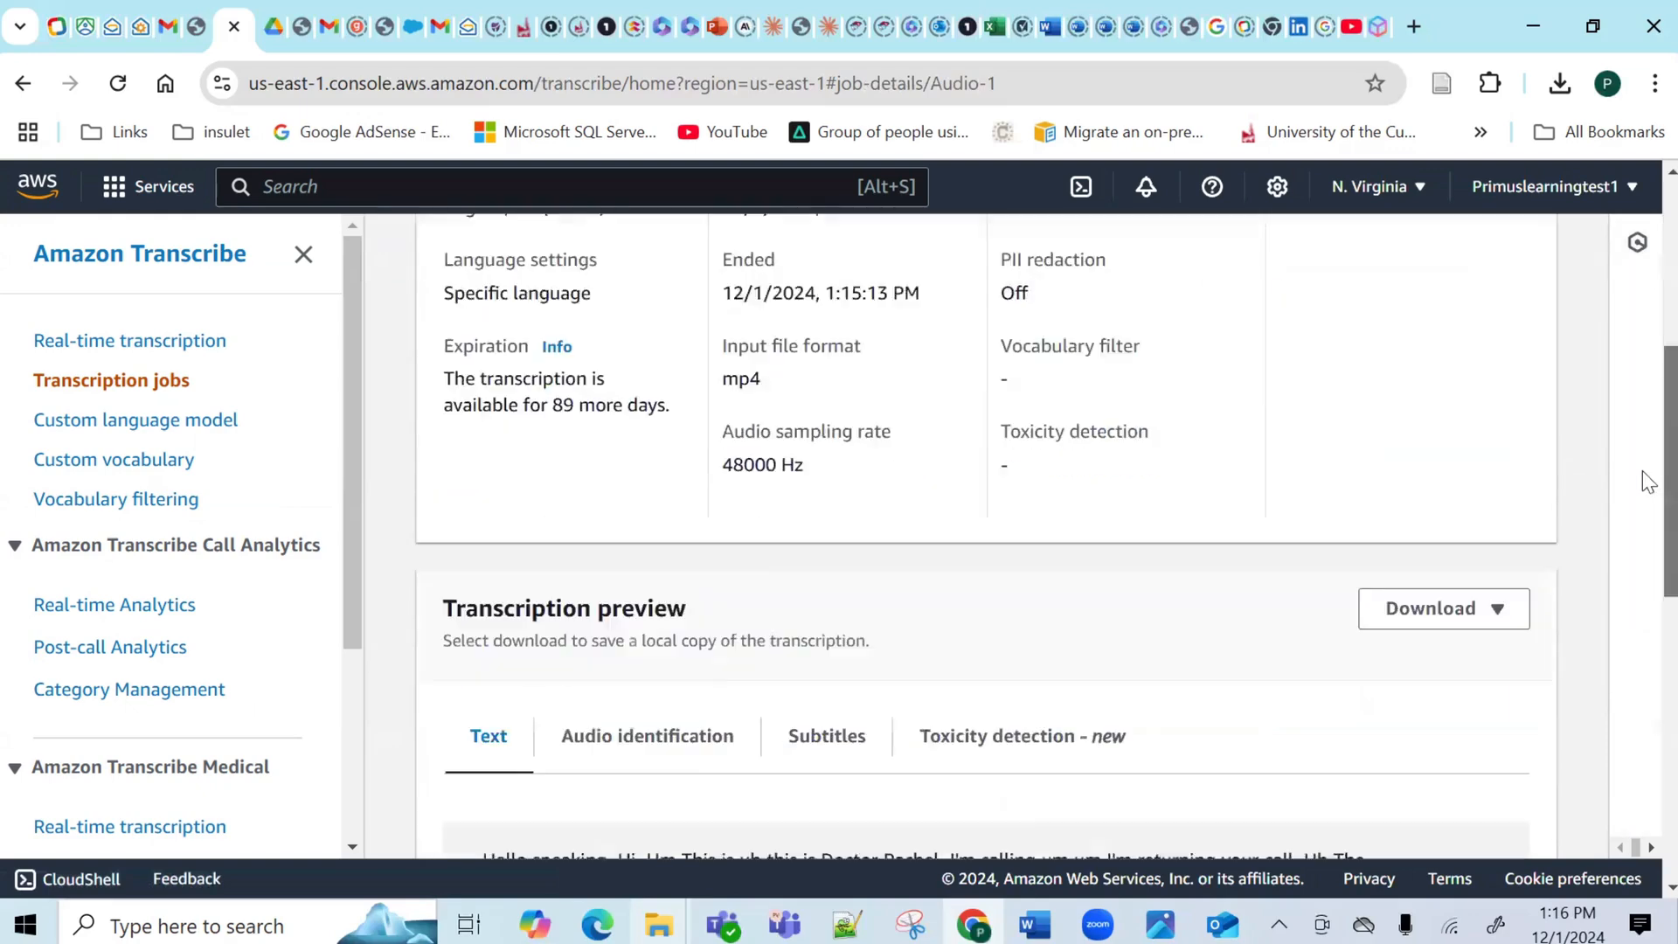
left_click_drag(1647, 539, 1652, 577)
left_click_drag(1035, 773, 441, 465)
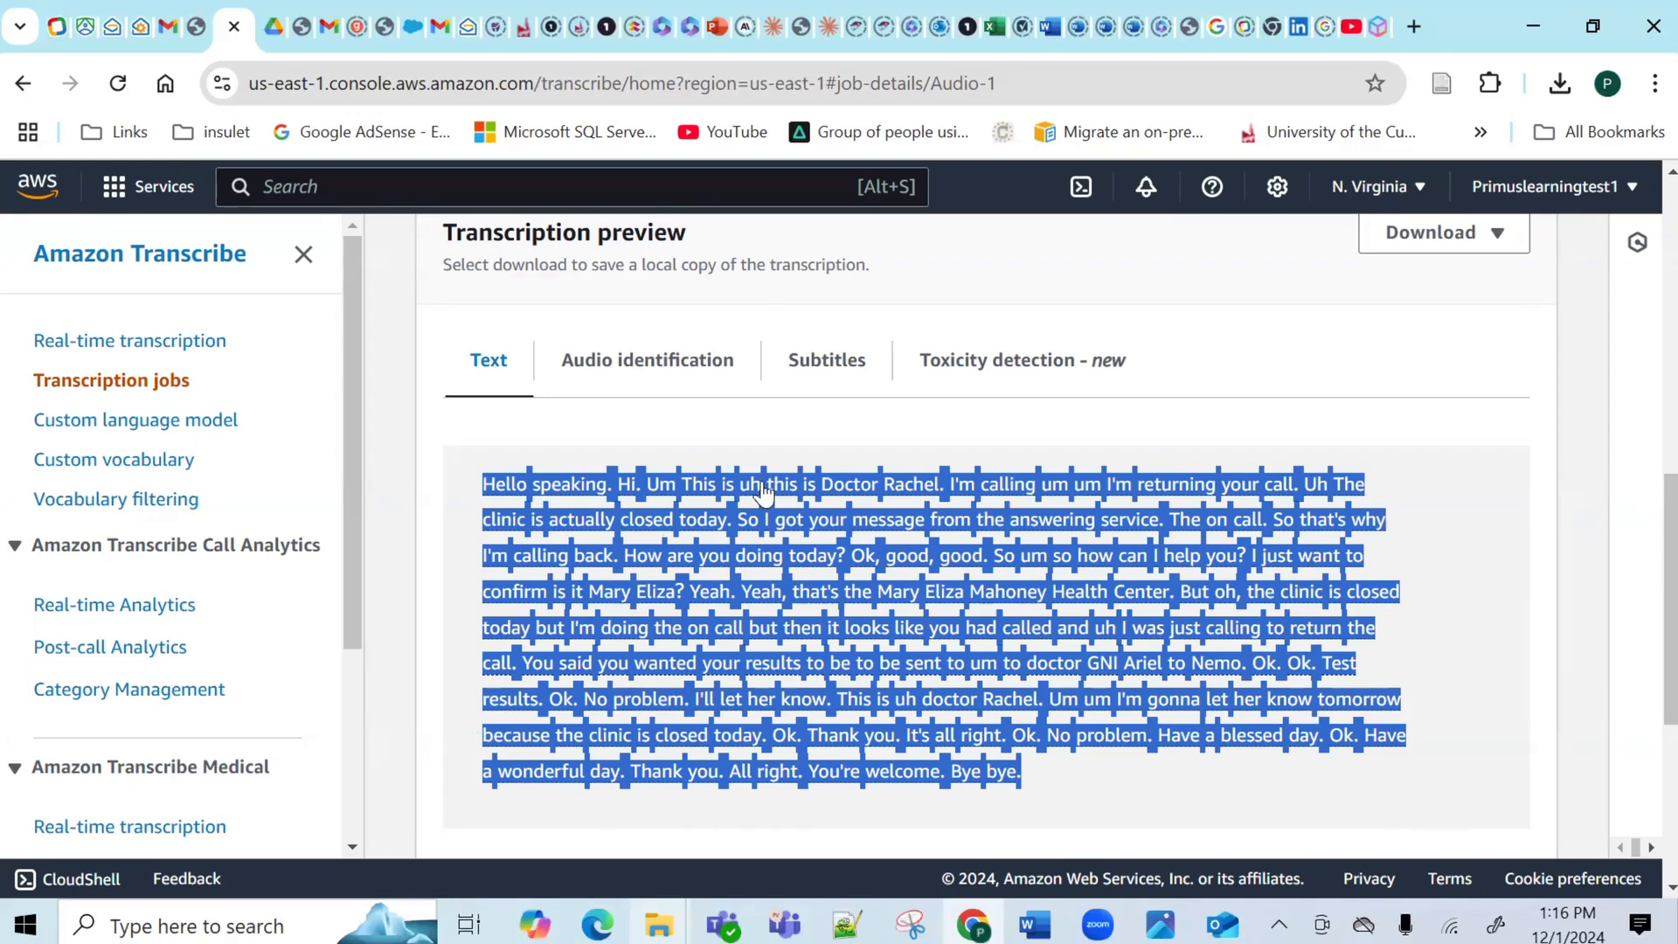
left_click(670, 457)
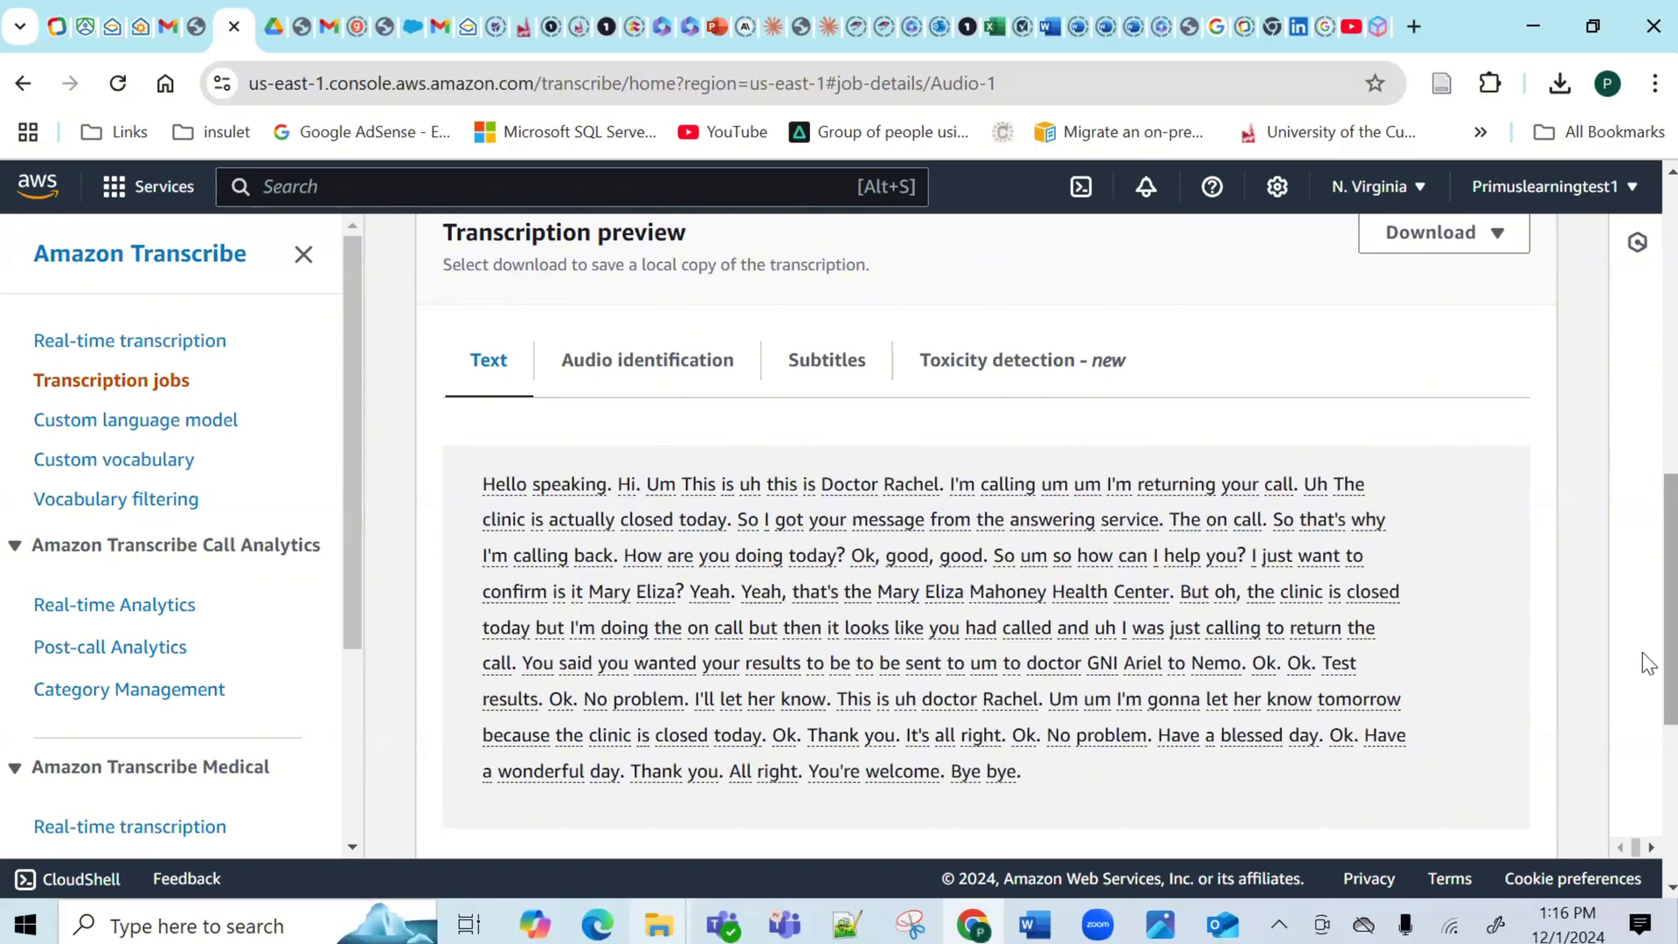
left_click_drag(1643, 653, 1646, 498)
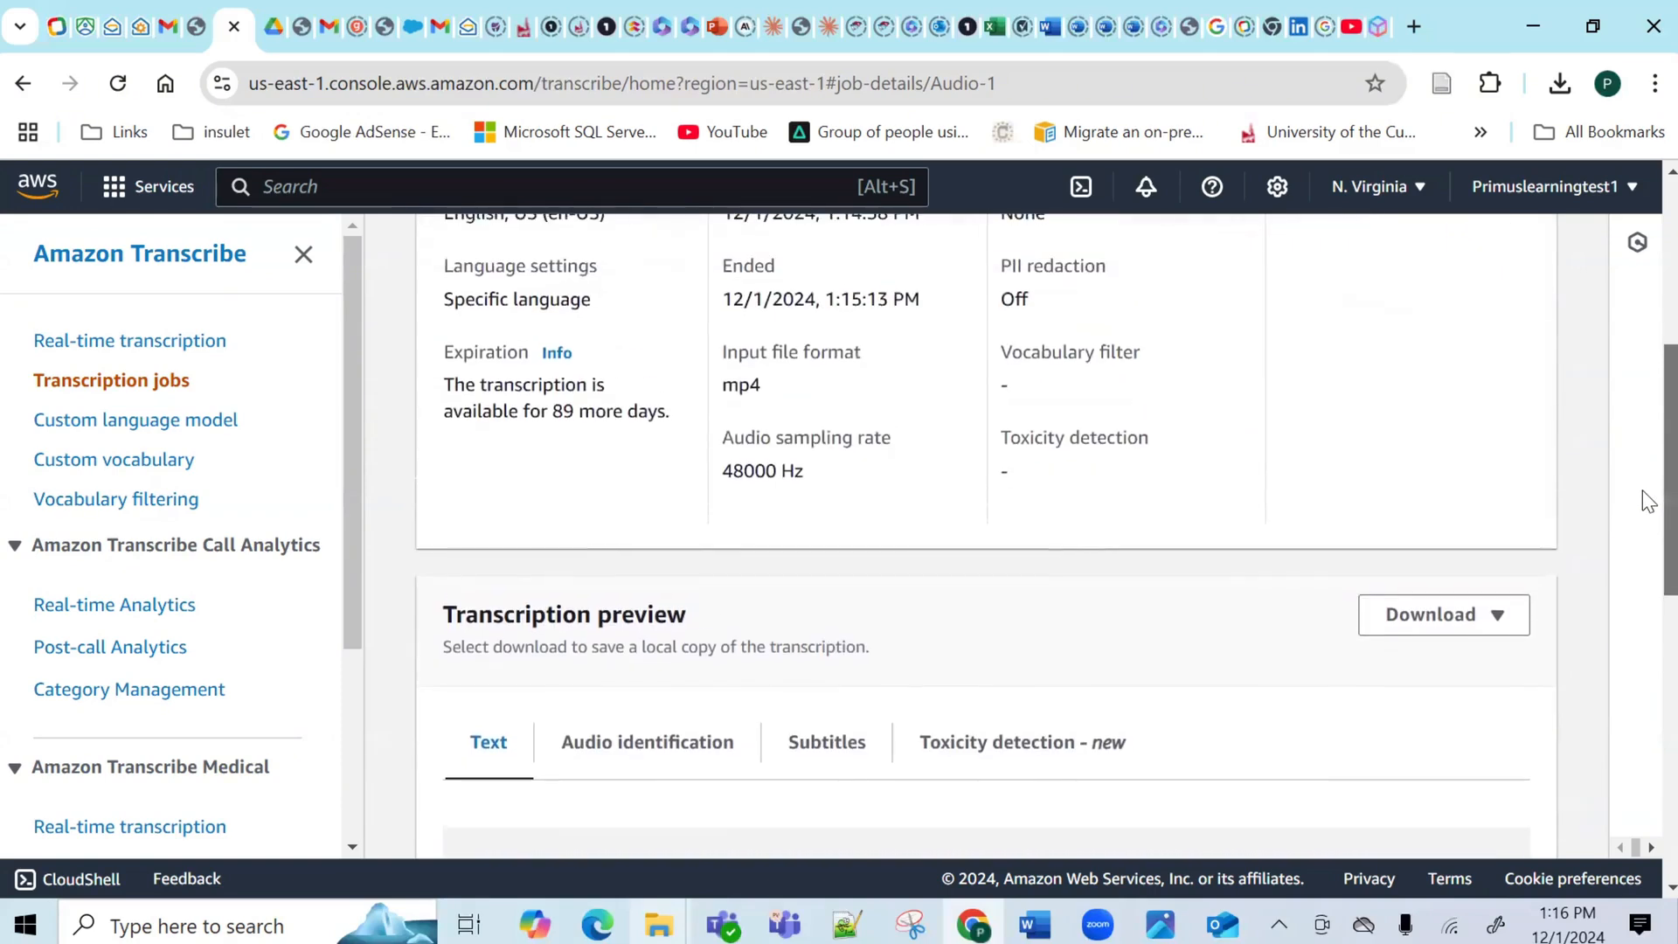
Download the Audio-1 transcript and open asrOutput (7).json from Chrome's downloads in VS Code.
left_click(1498, 631)
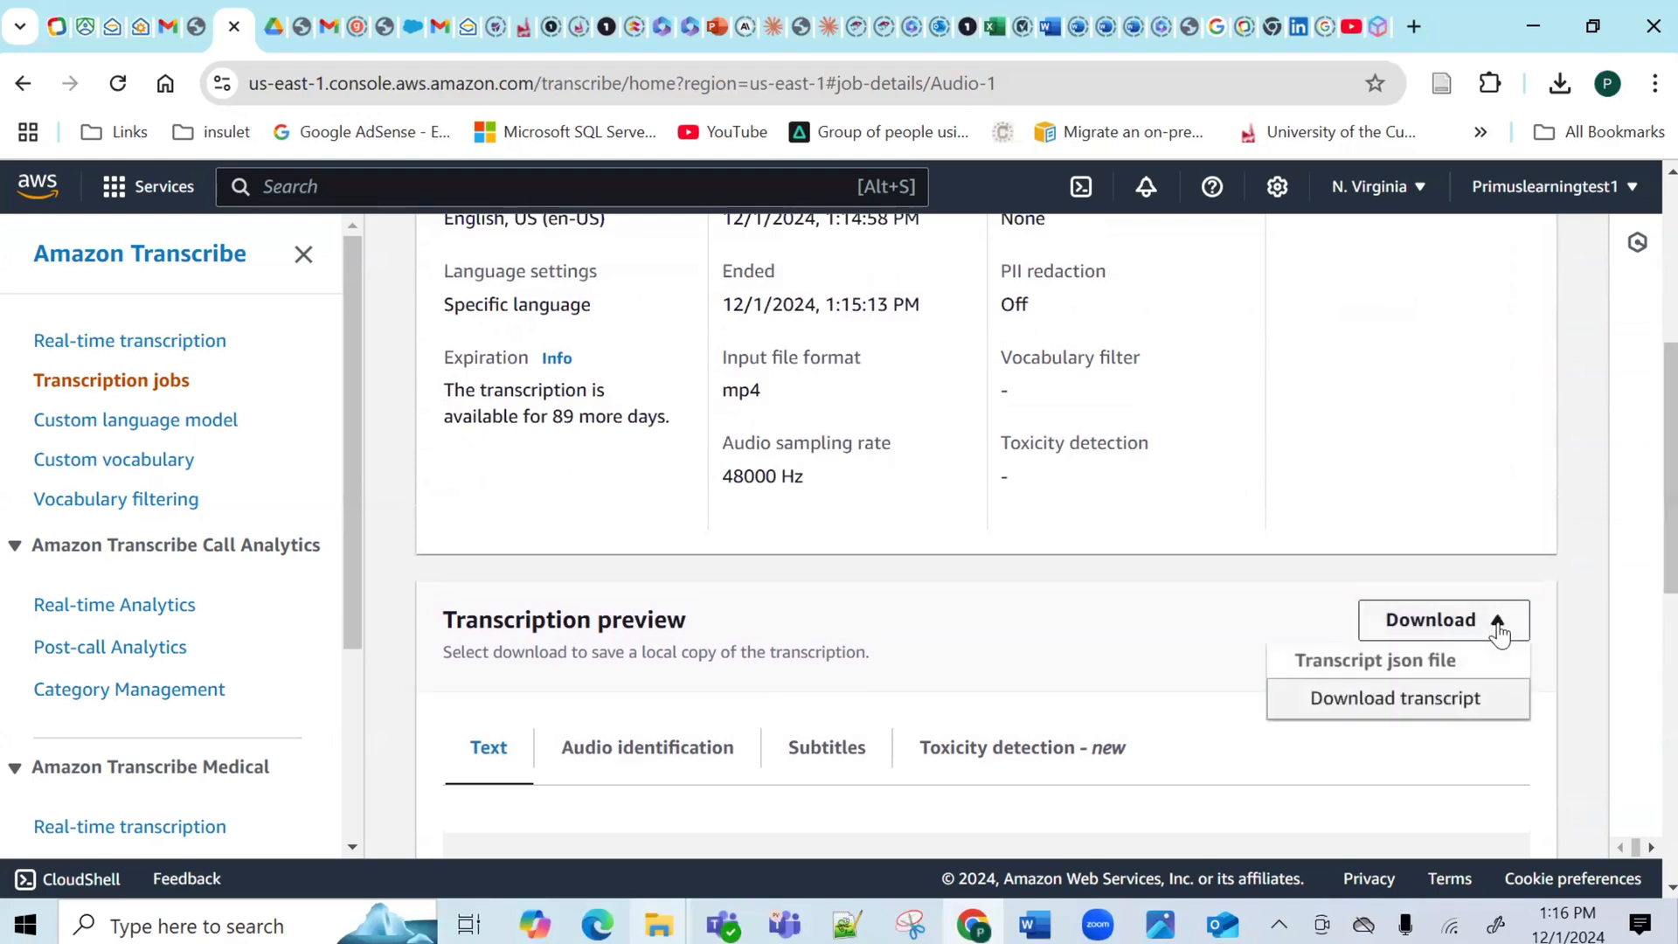
left_click(1362, 710)
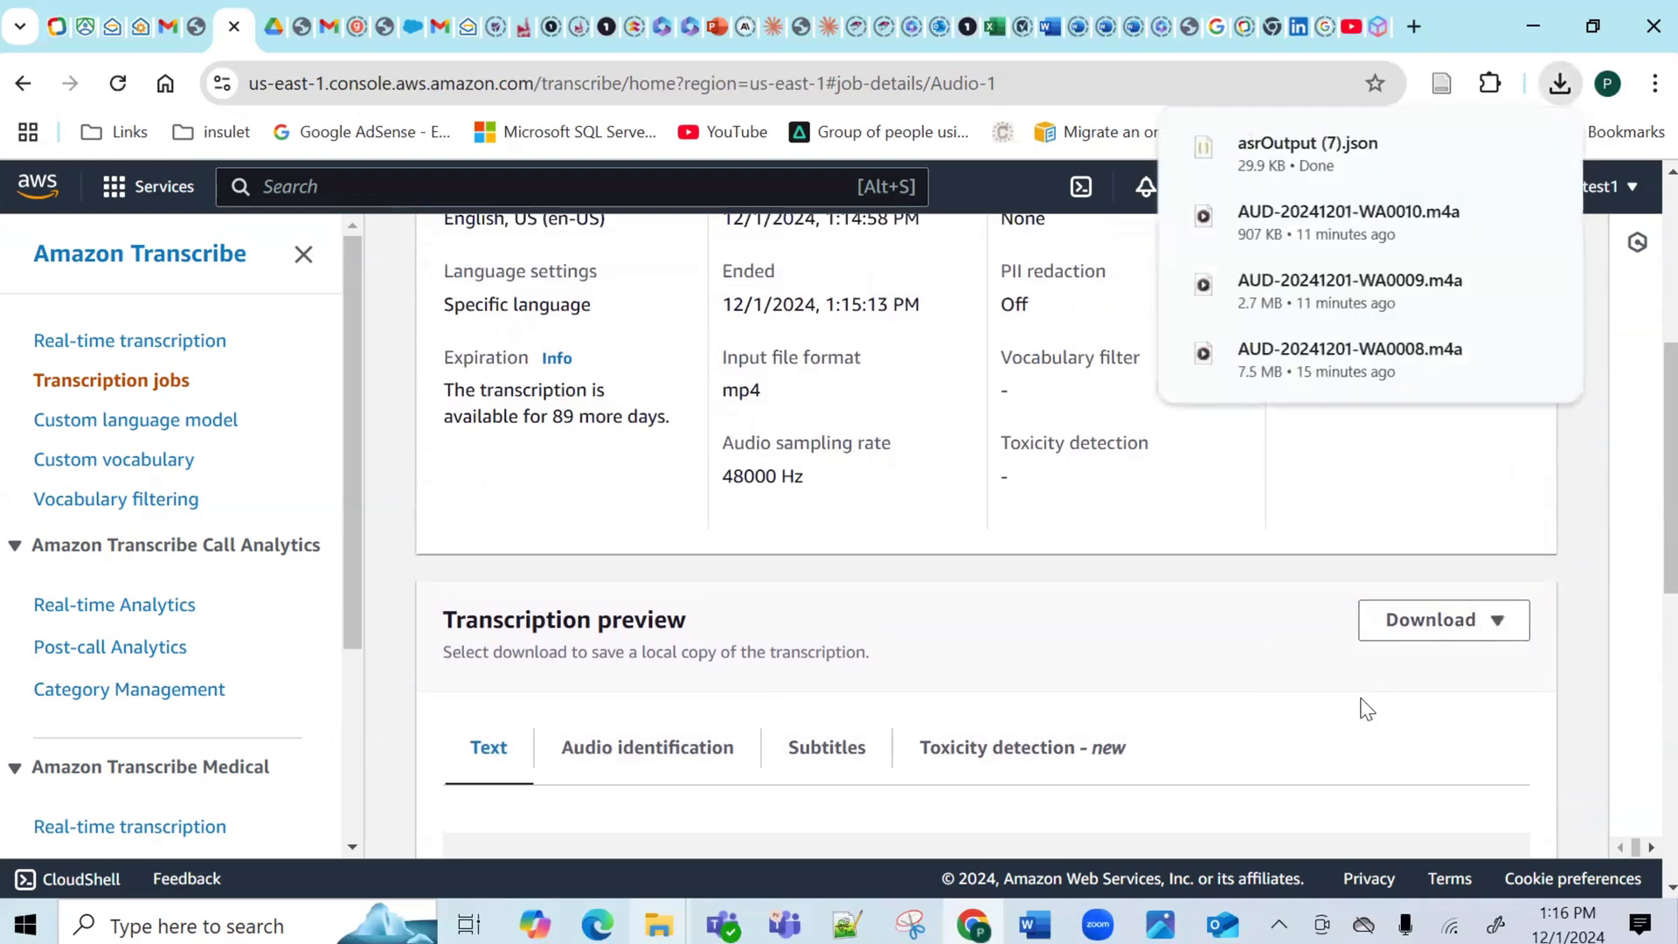
mouse_move(1294, 162)
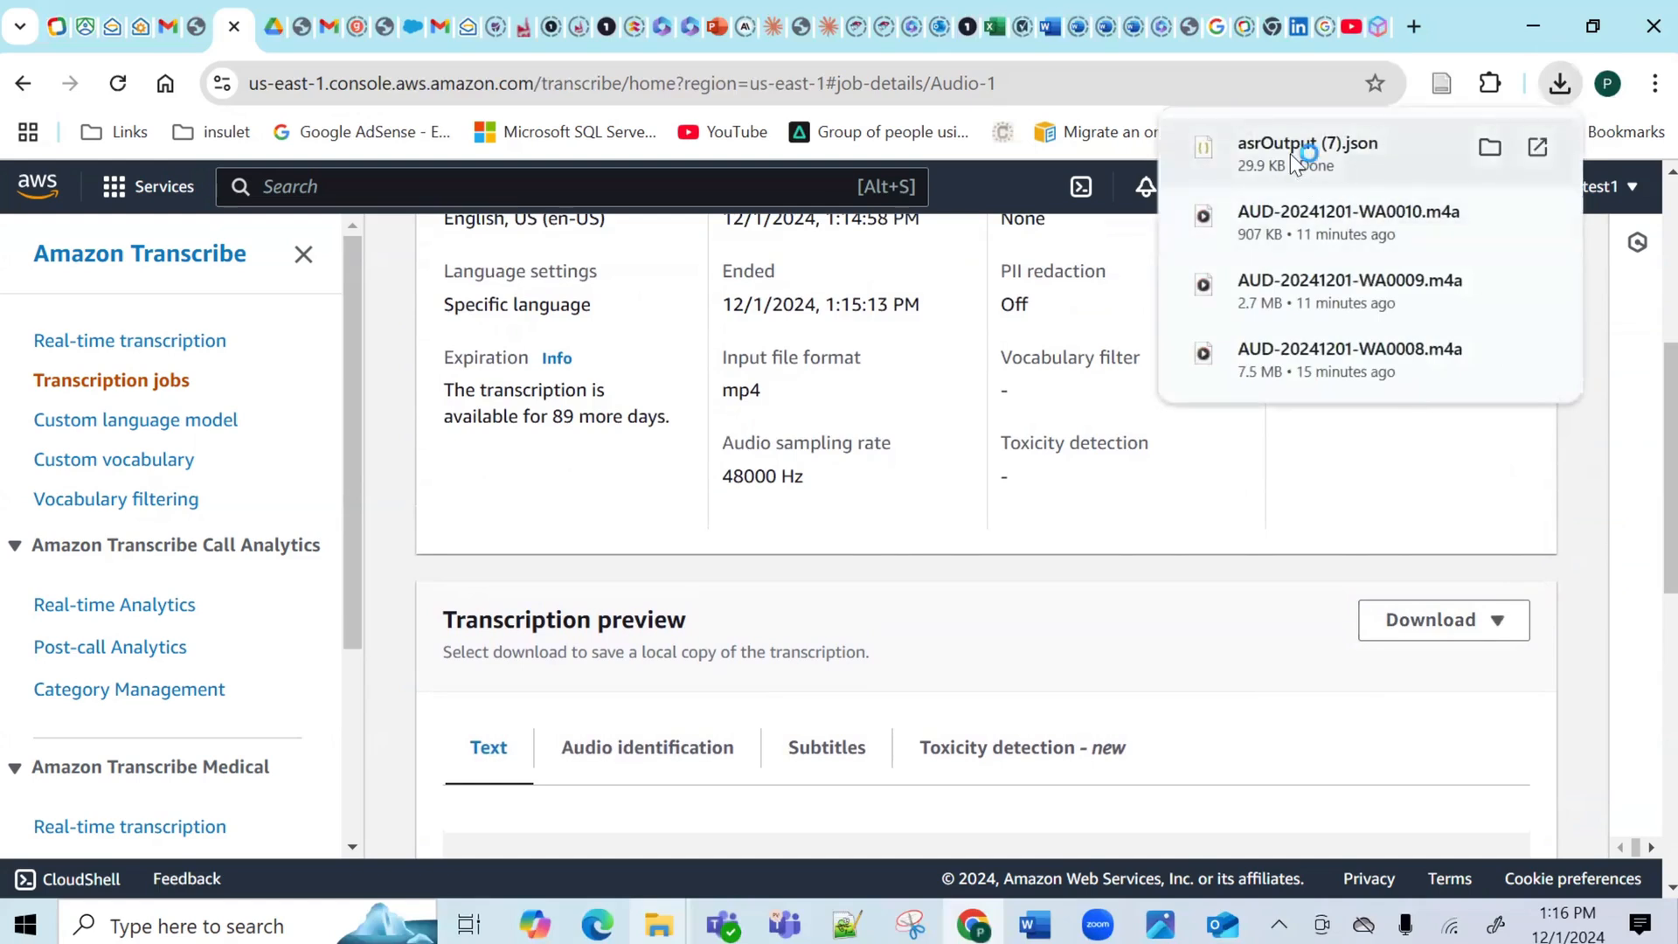
left_click(1290, 154)
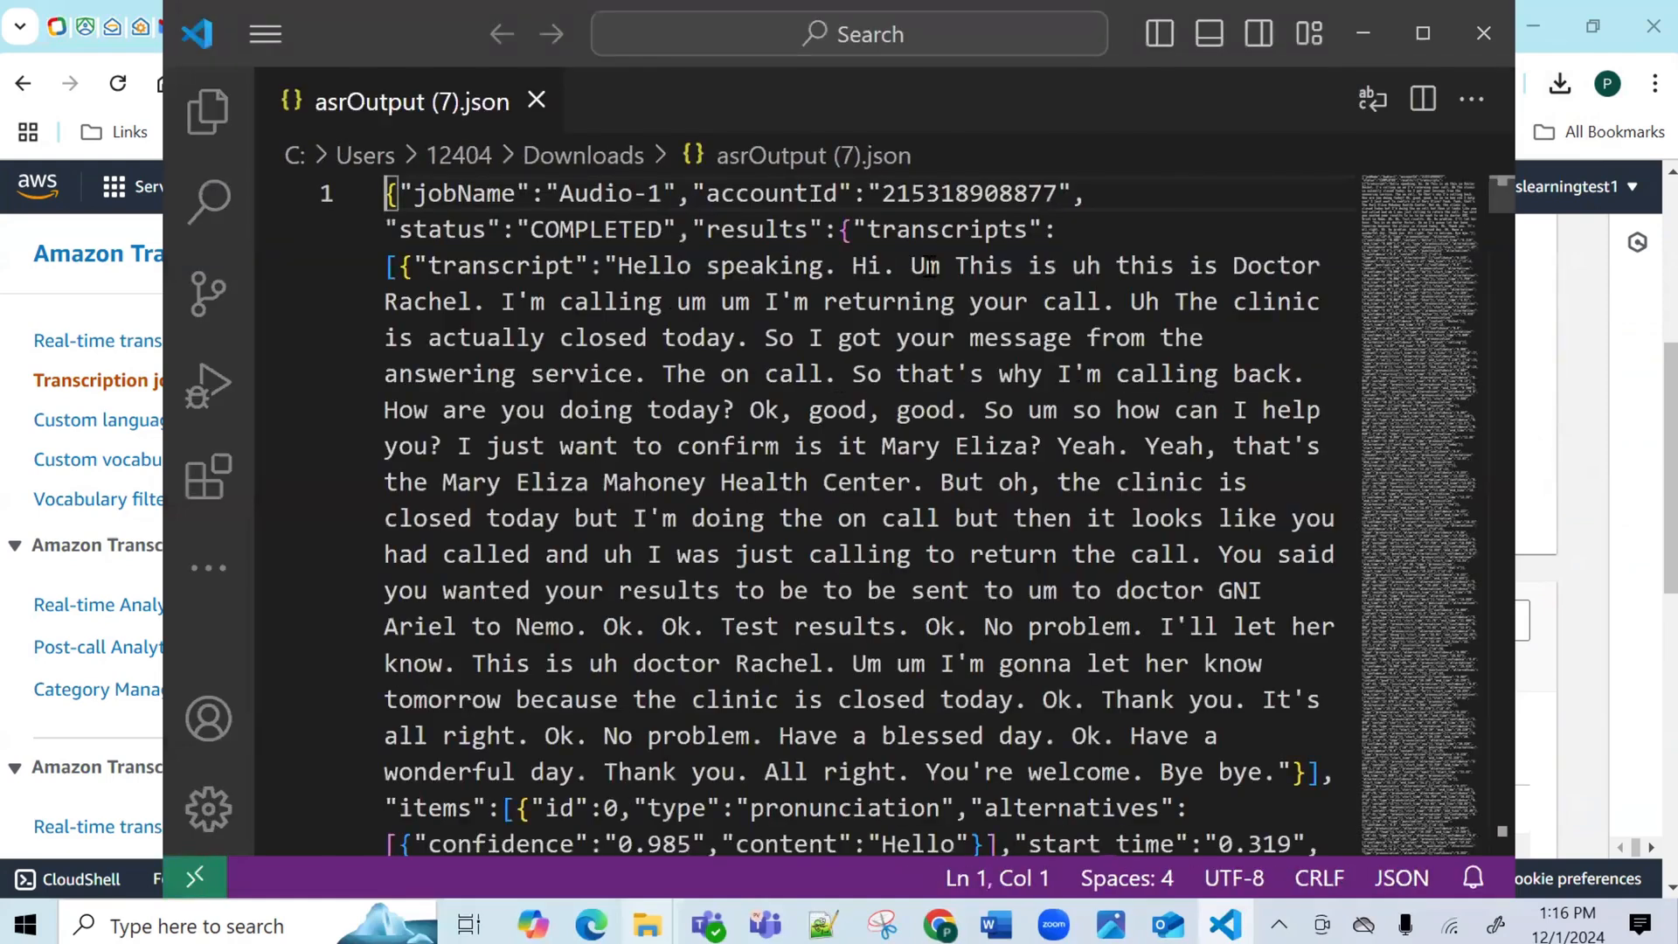
Select the JSON transcript text from "Hello" to its end, then switch to Notepad++.
left_click(619, 267)
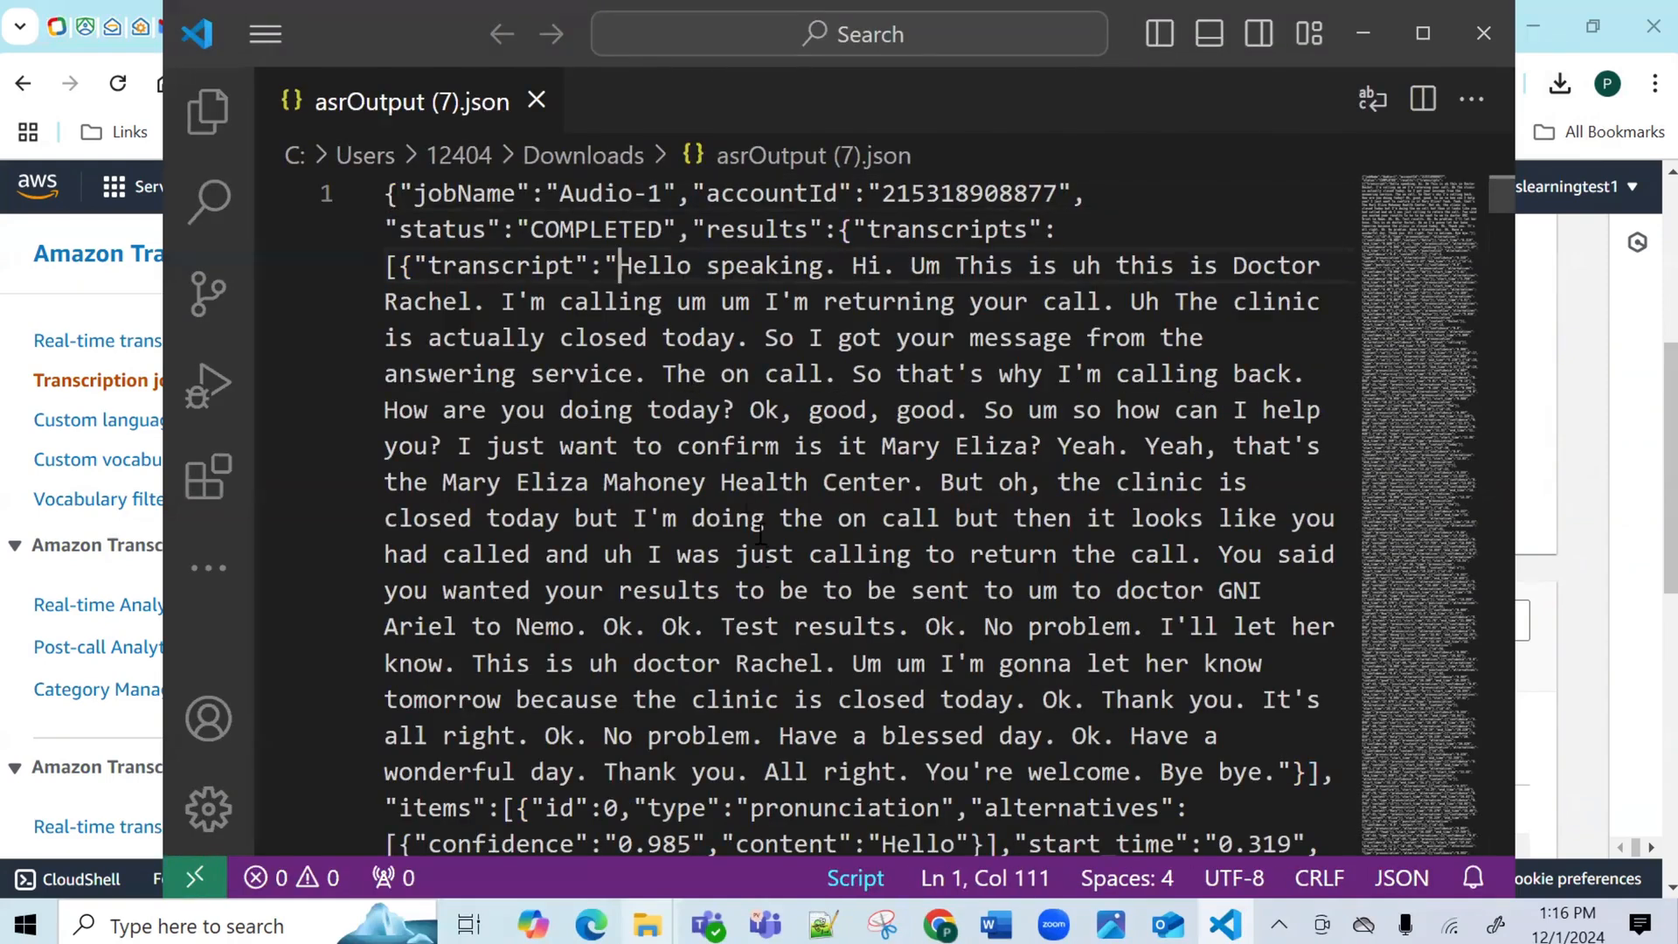
left_click_drag(819, 826, 825, 513)
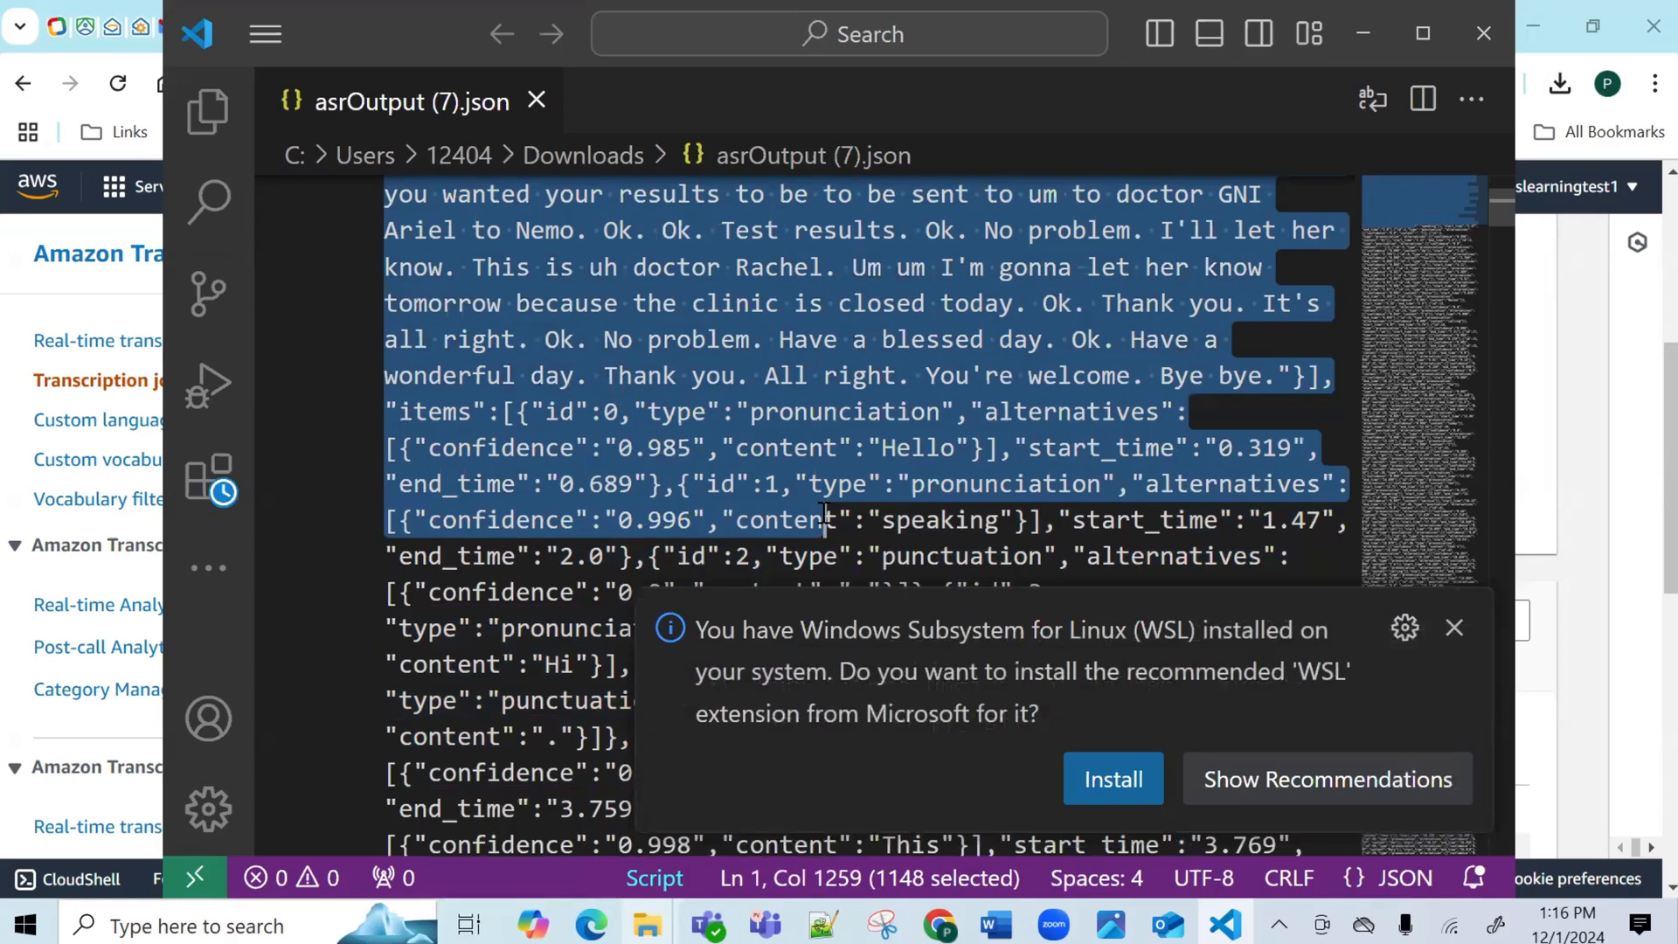
left_click_drag(824, 516, 1276, 378)
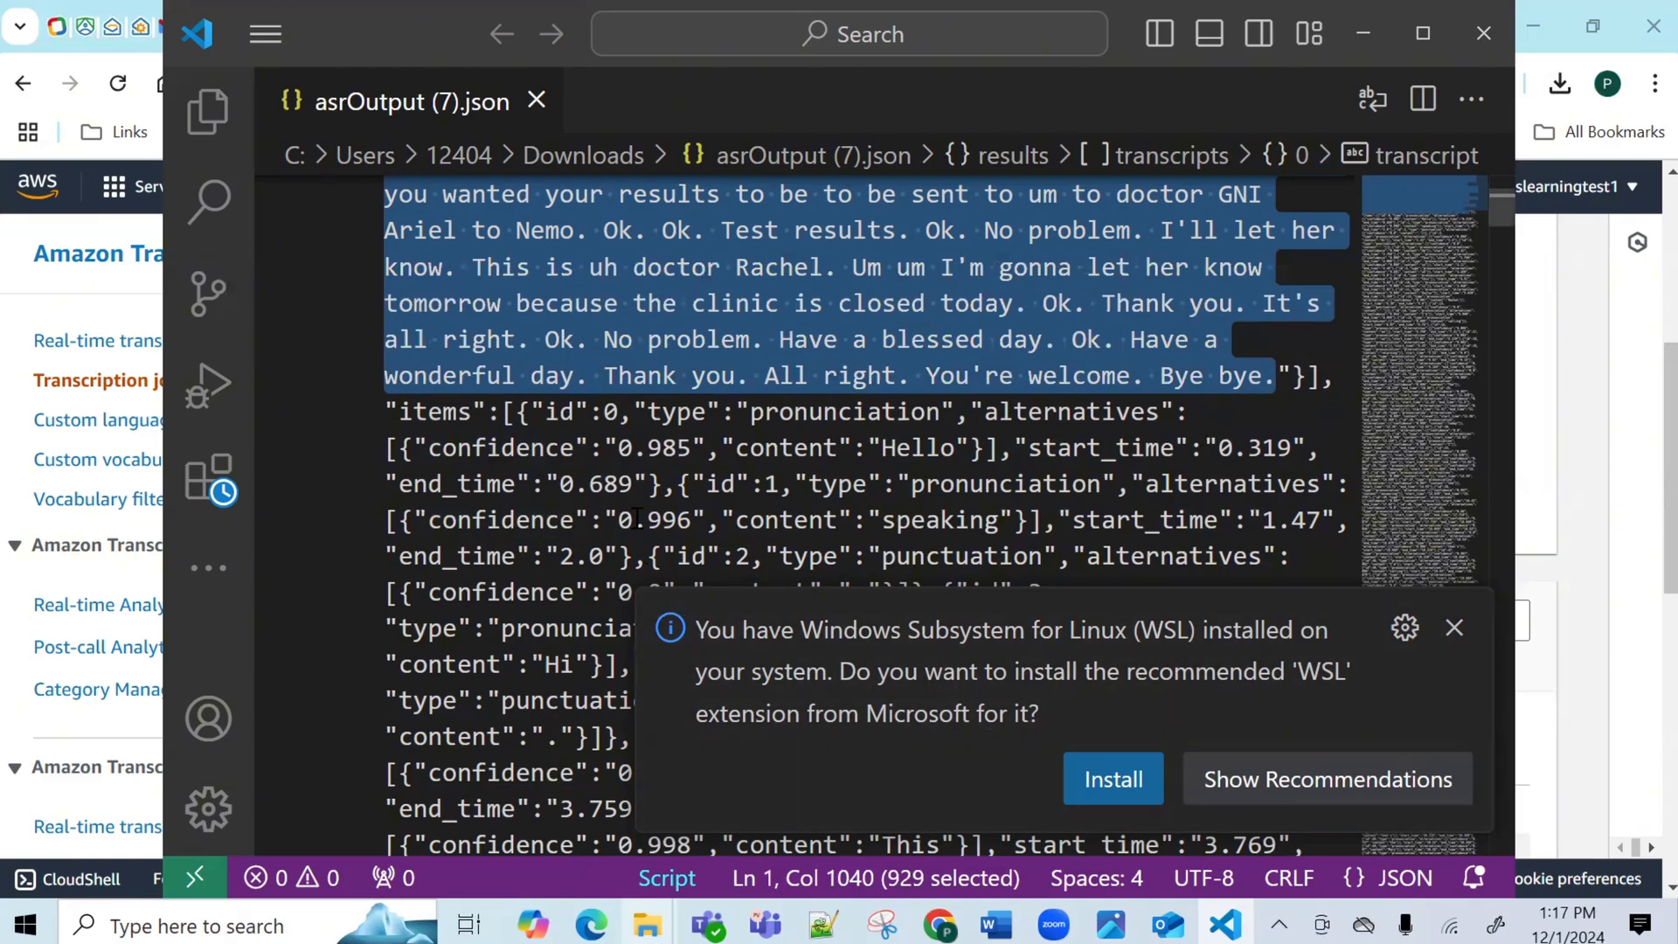
left_click(823, 924)
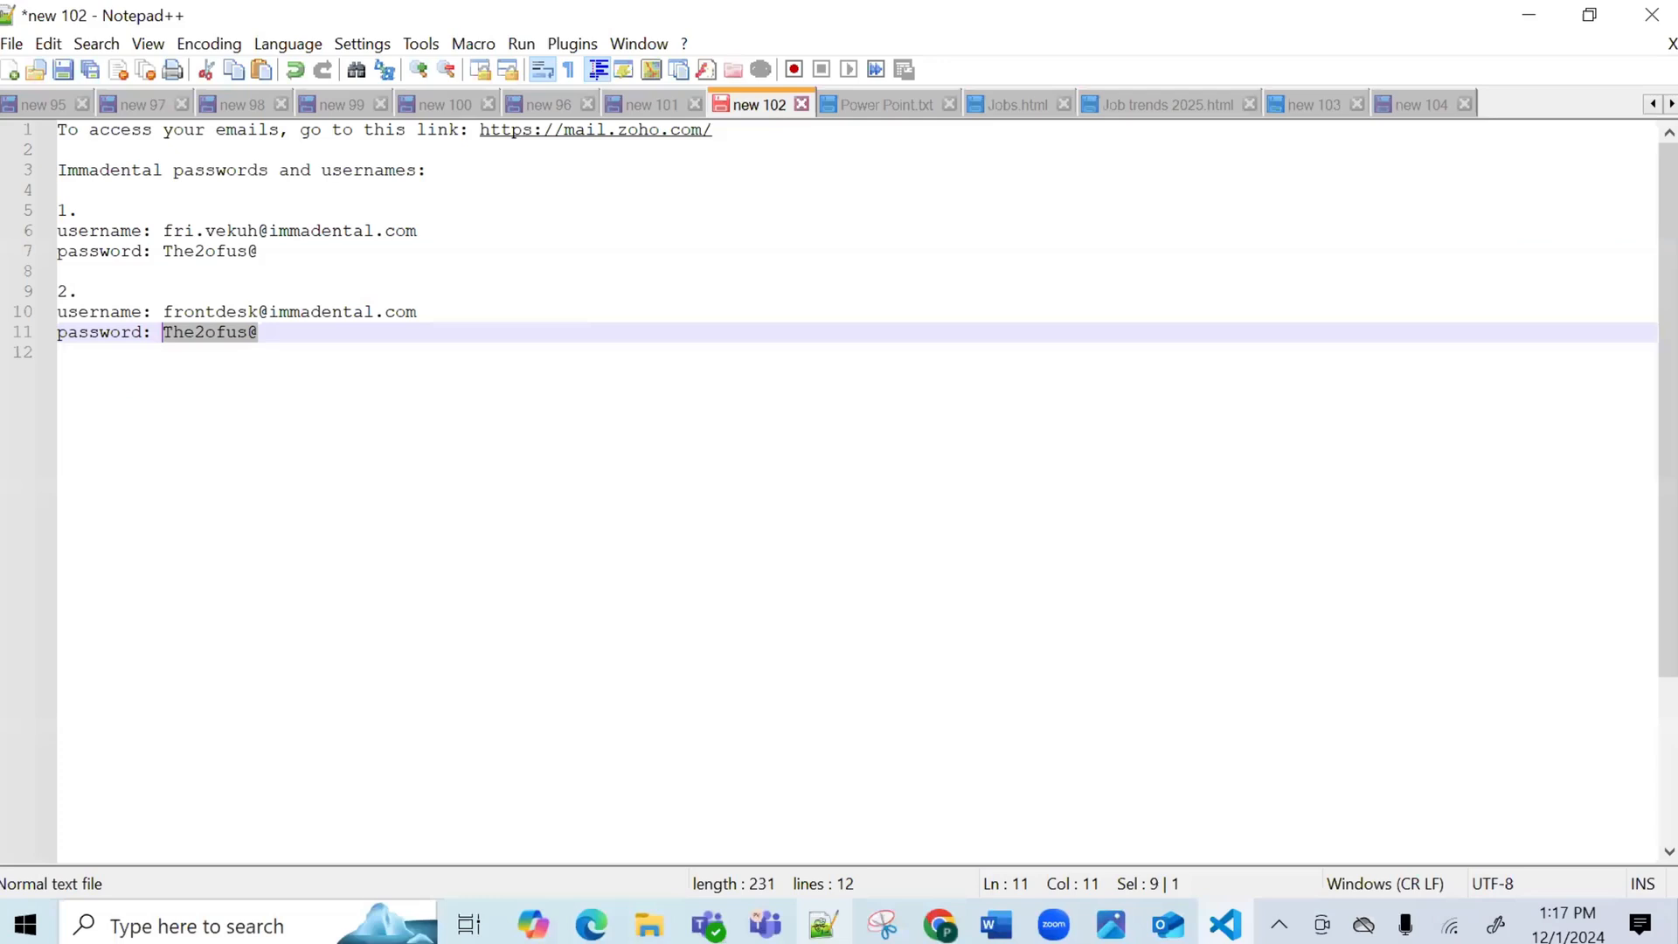
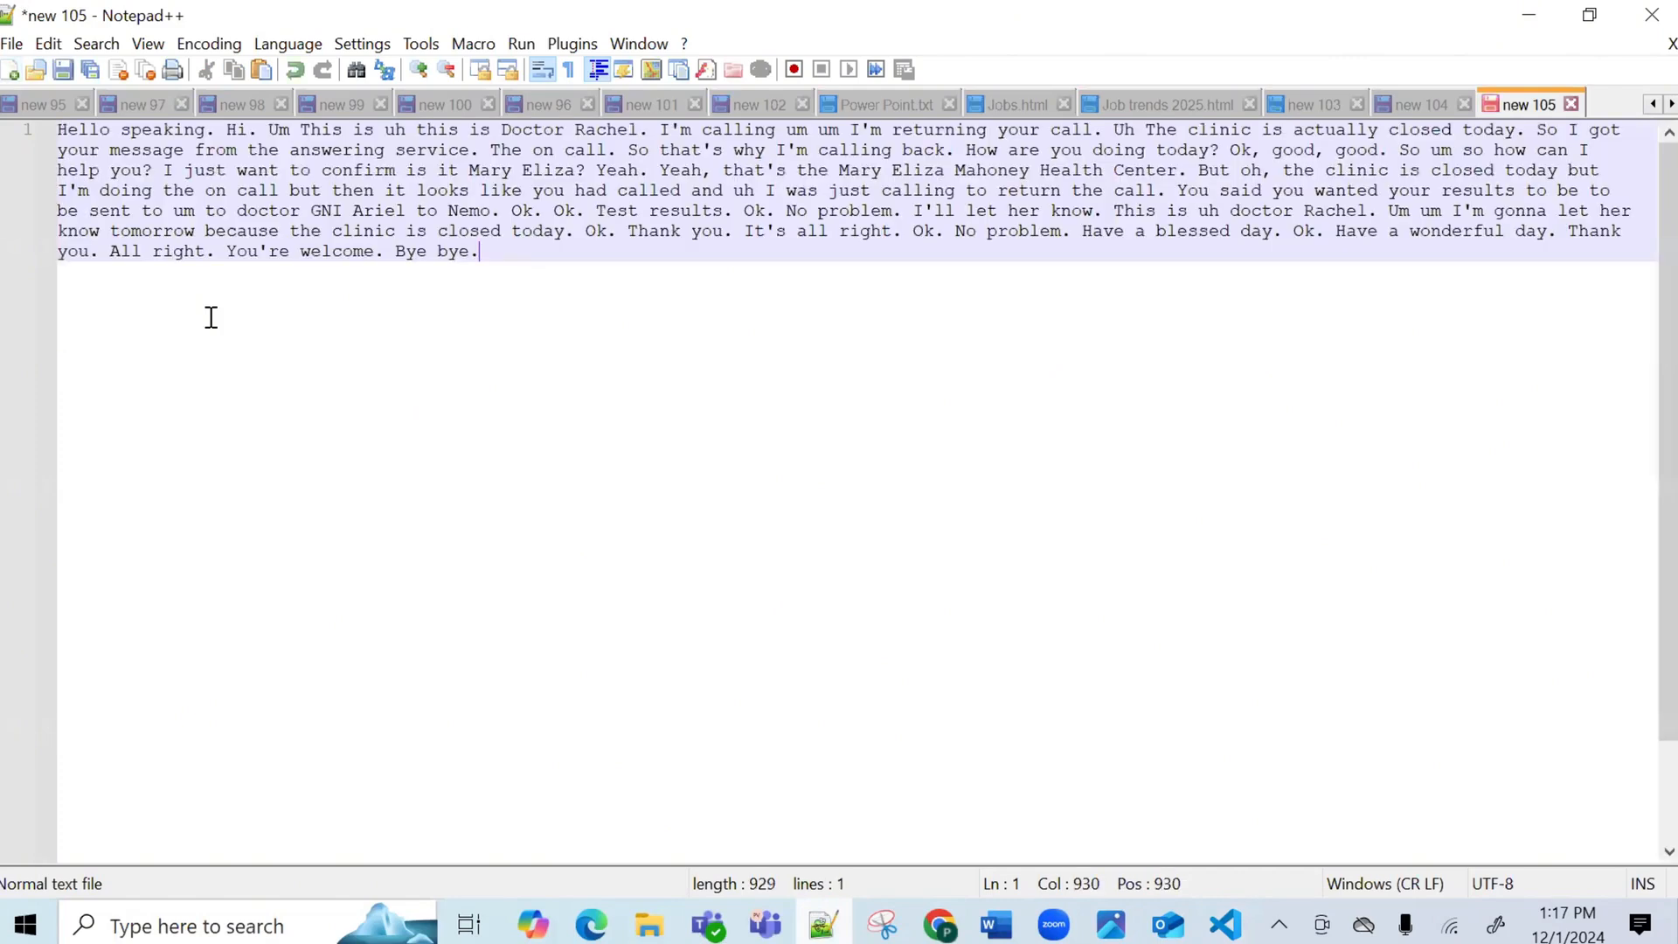
Paste the Audio-1 transcript into the blank new 105 tab and rename the tab 'Audio 1 Text'.
right_click(1532, 104)
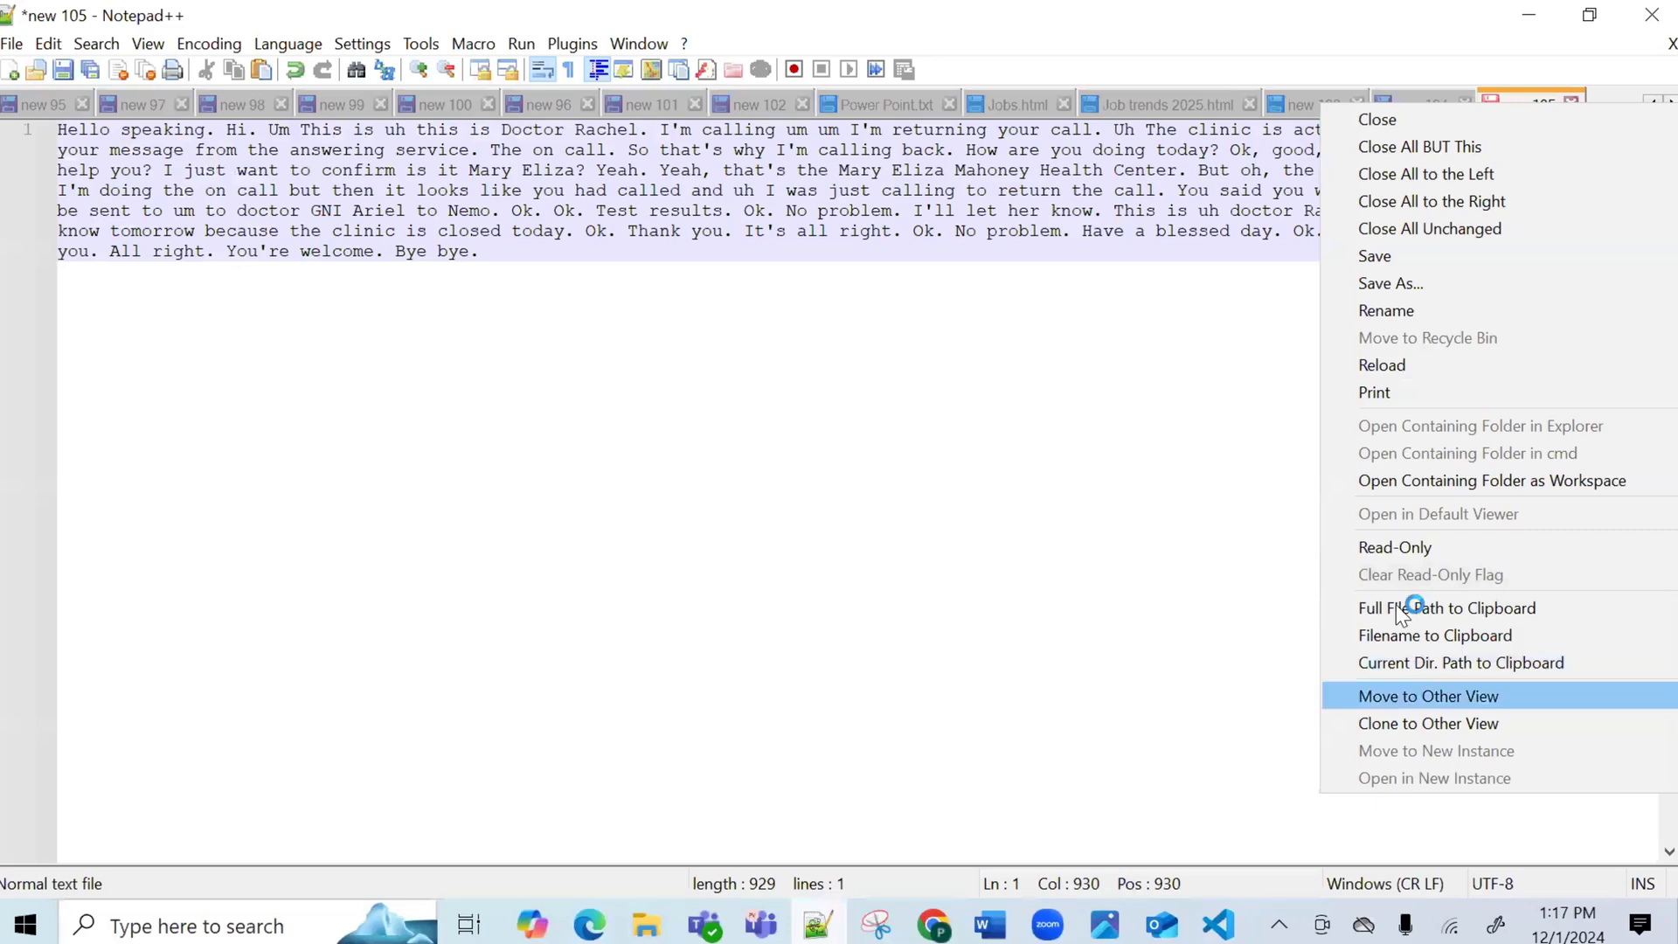
left_click(1378, 316)
type("Audio 1 Text")
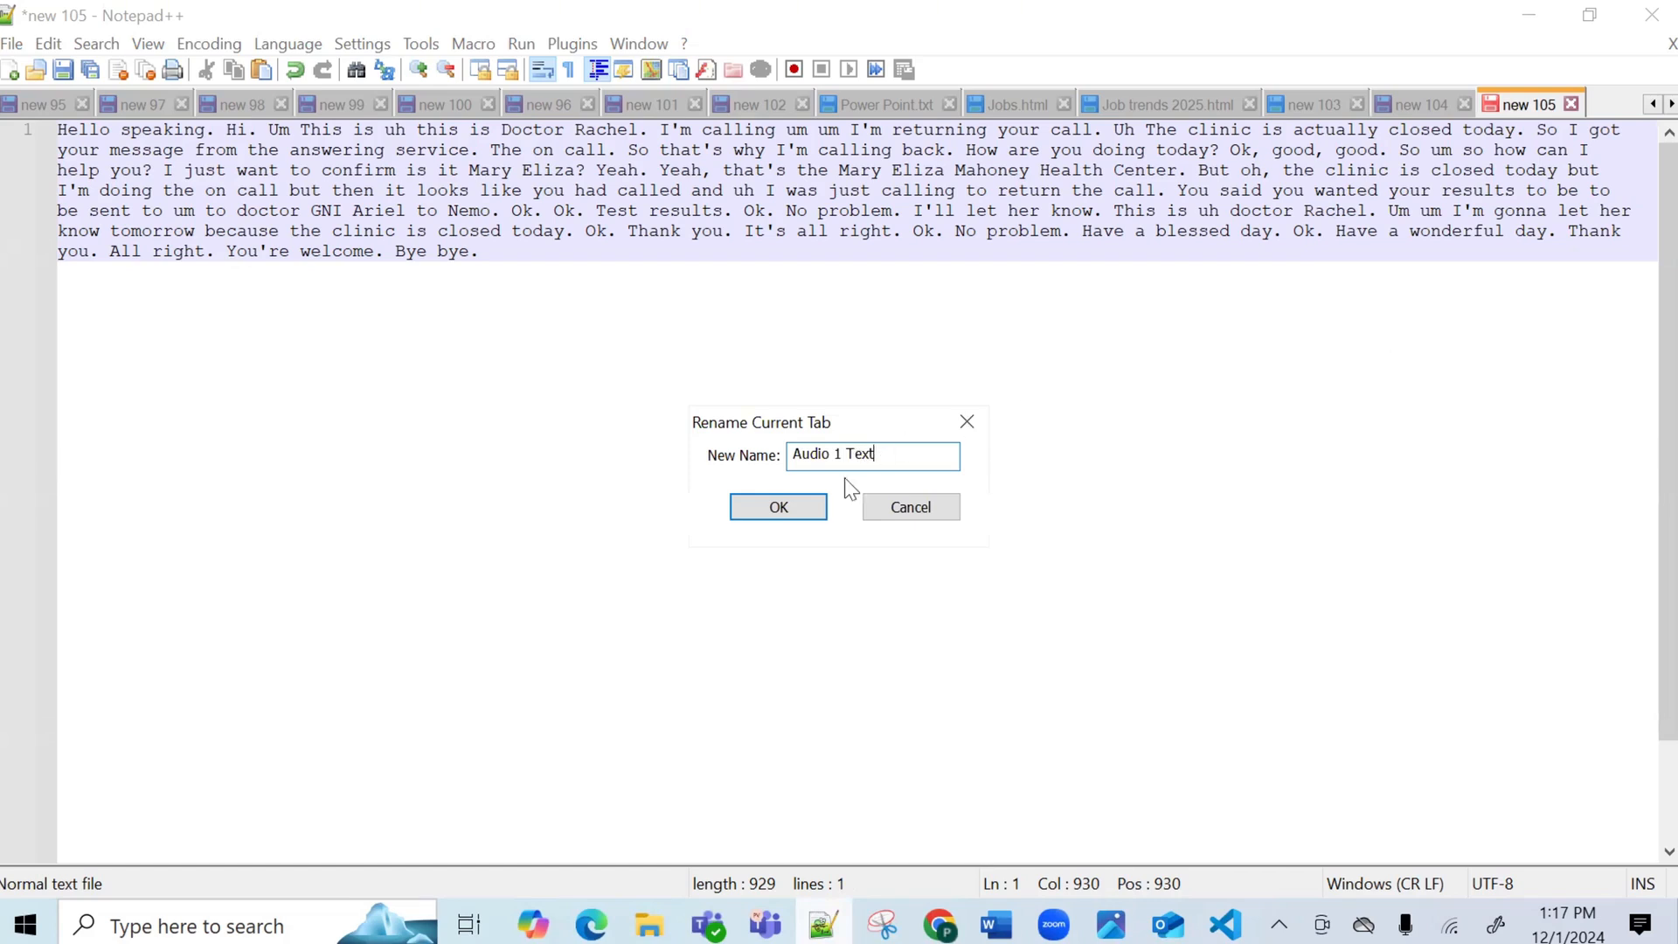
left_click(784, 510)
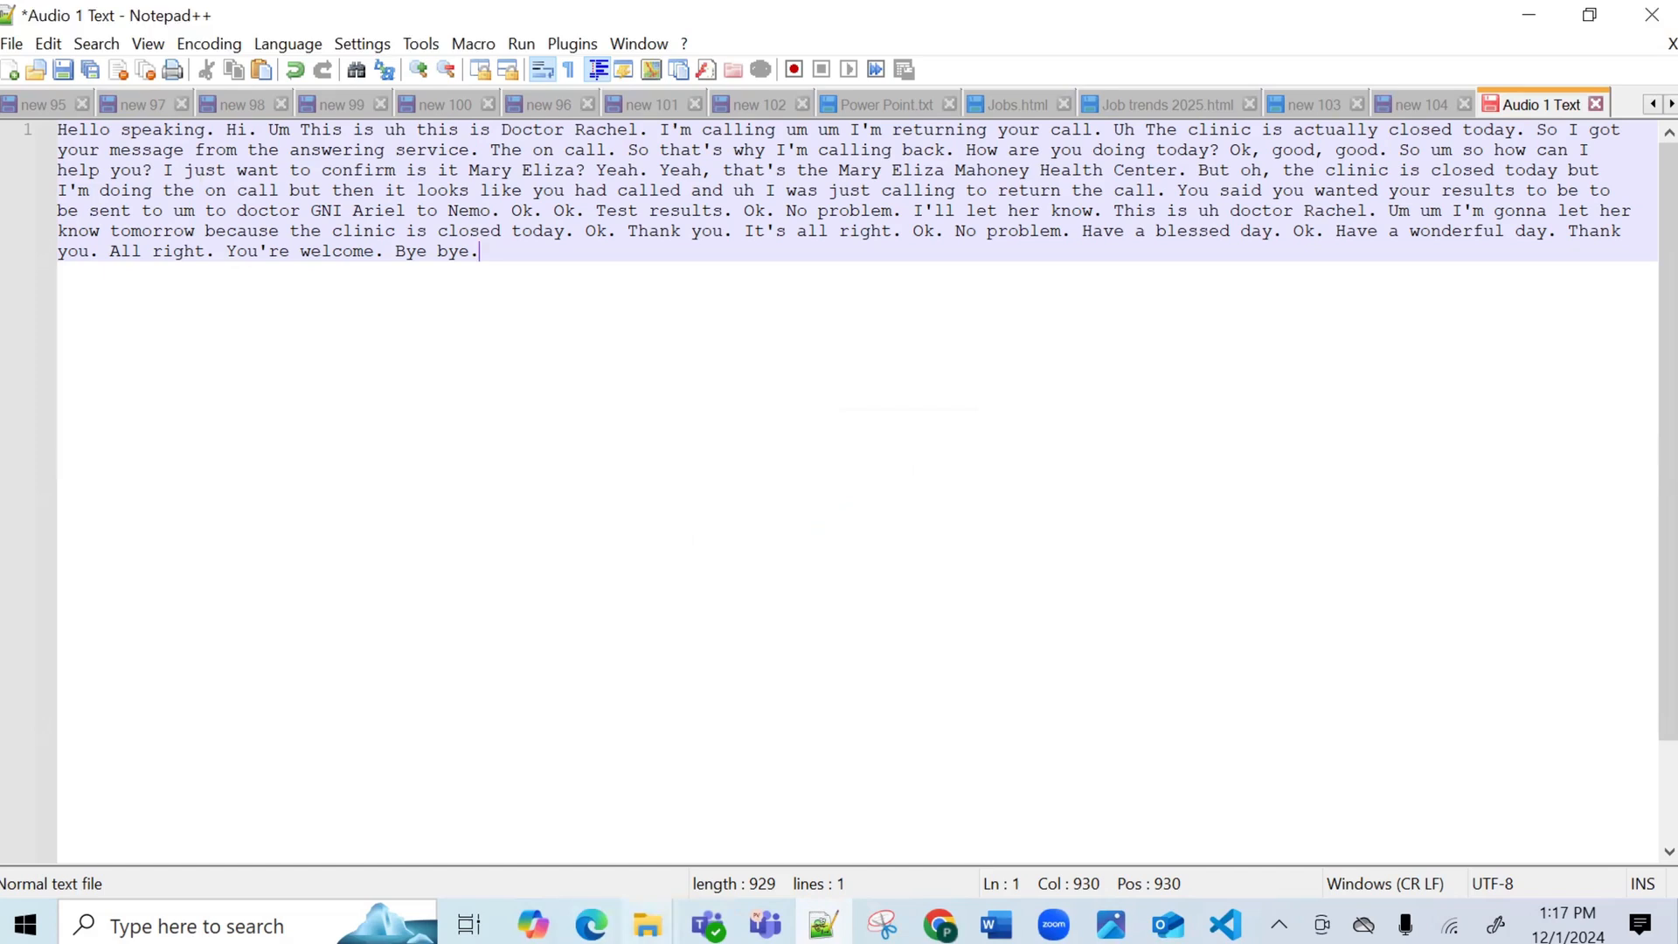
Play the Audio 1 recording from the Downloads folder, then go back to its Notepad++ transcript.
mouse_move(648, 925)
left_click(332, 790)
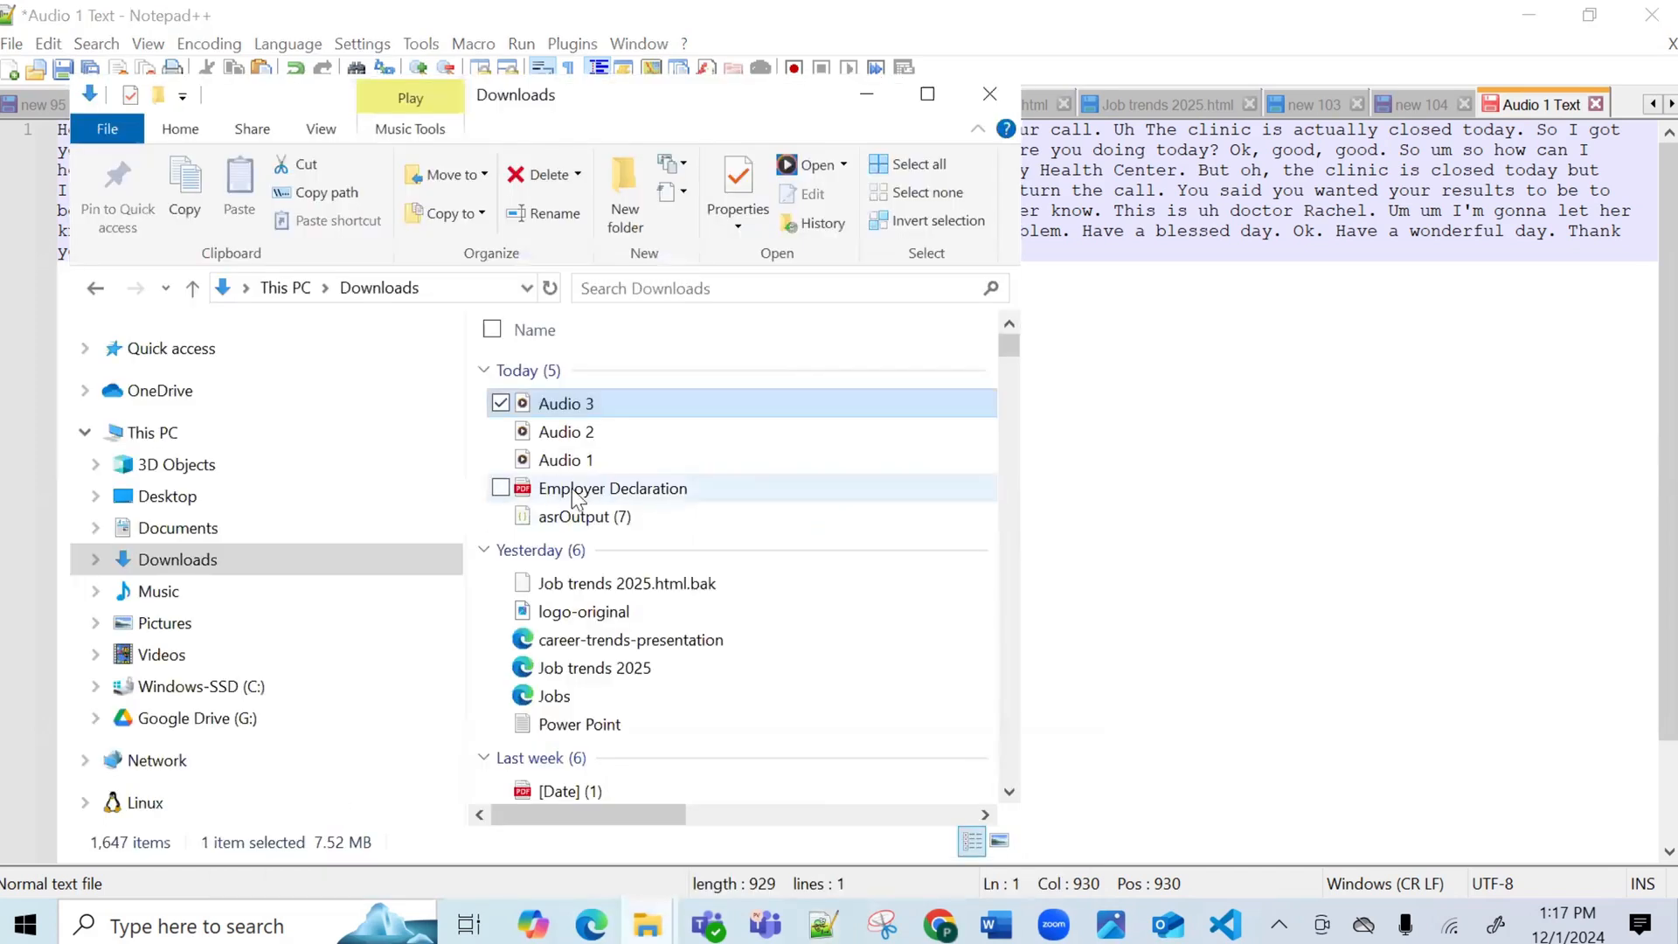
double_click(582, 465)
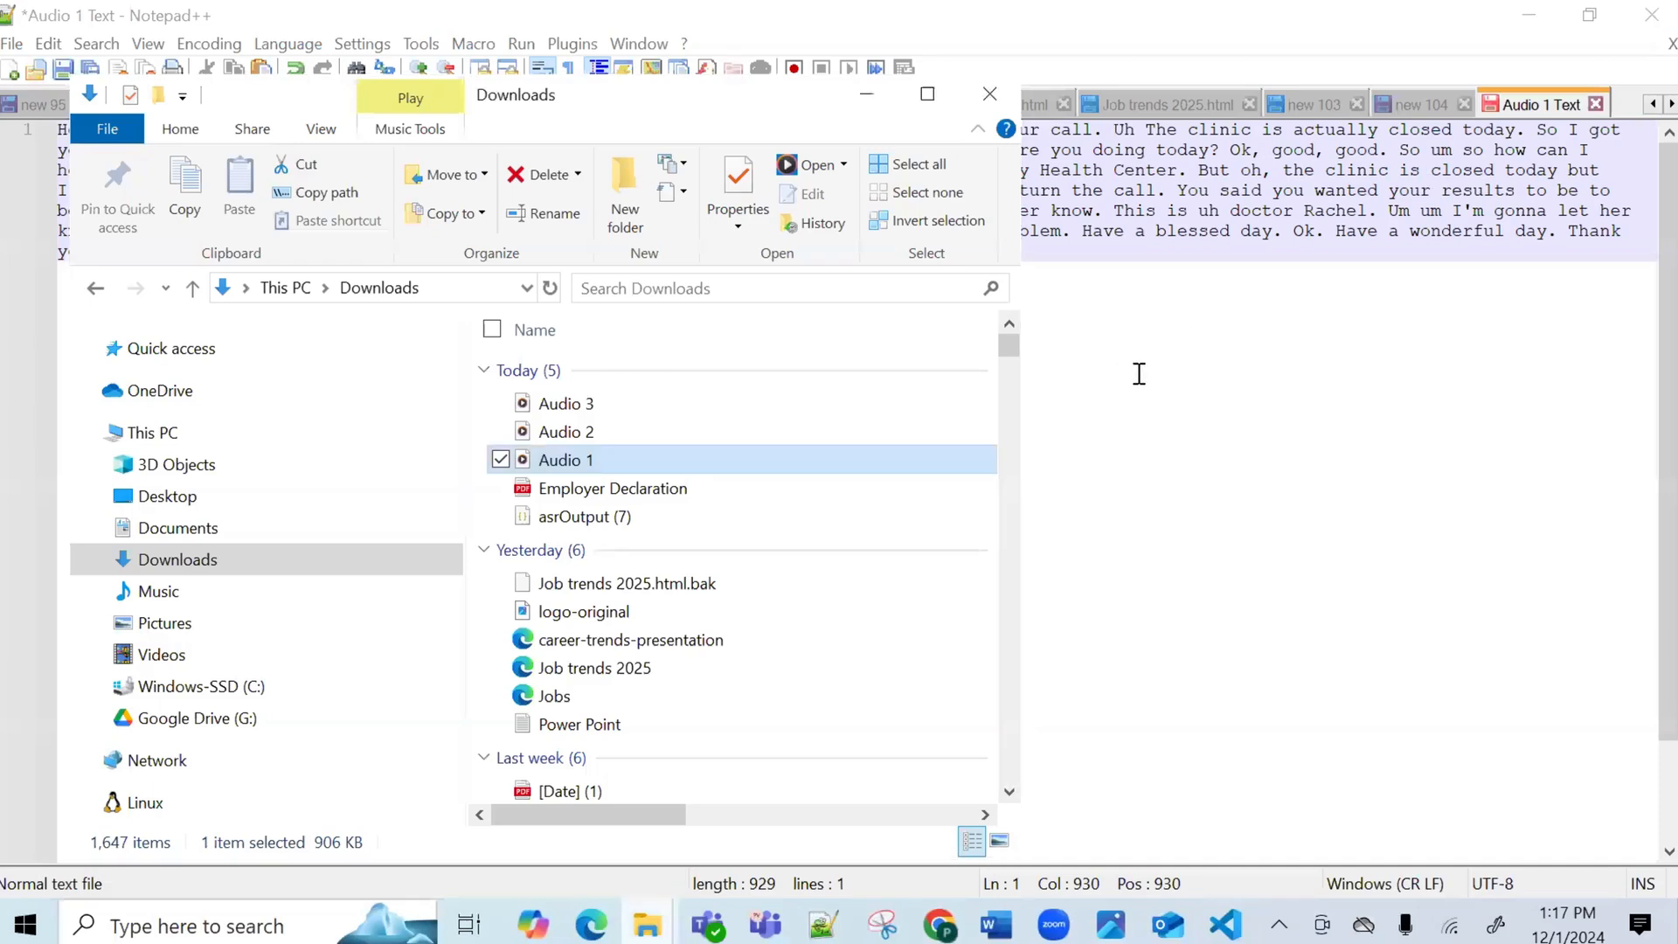
left_click(1139, 373)
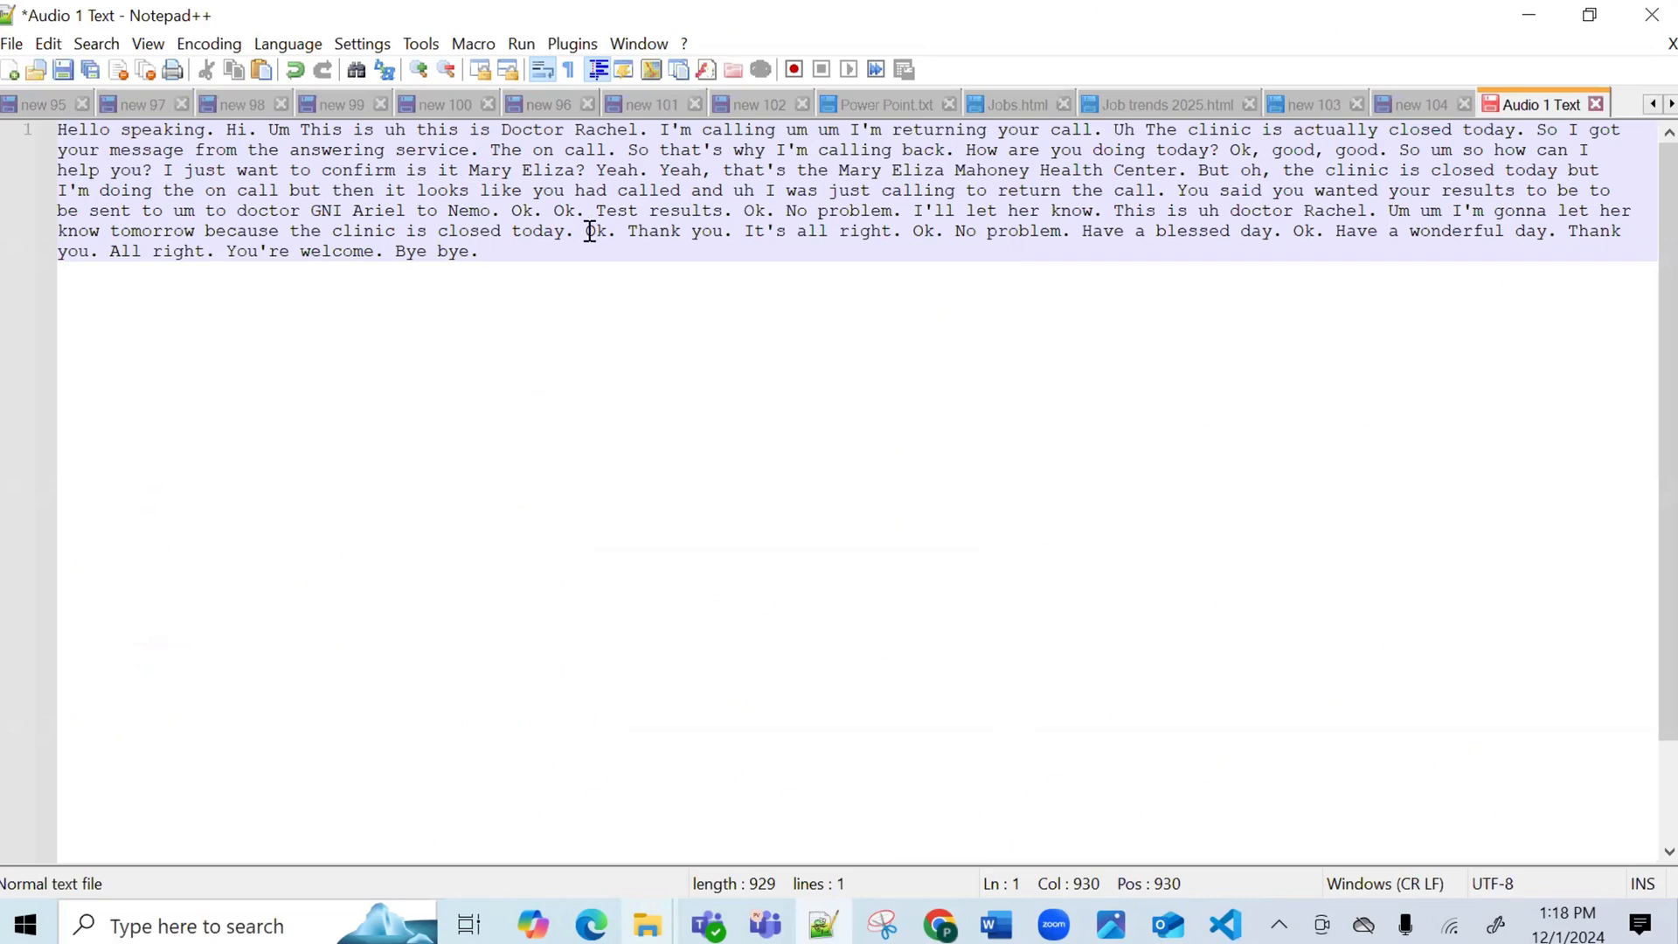
left_click(1529, 15)
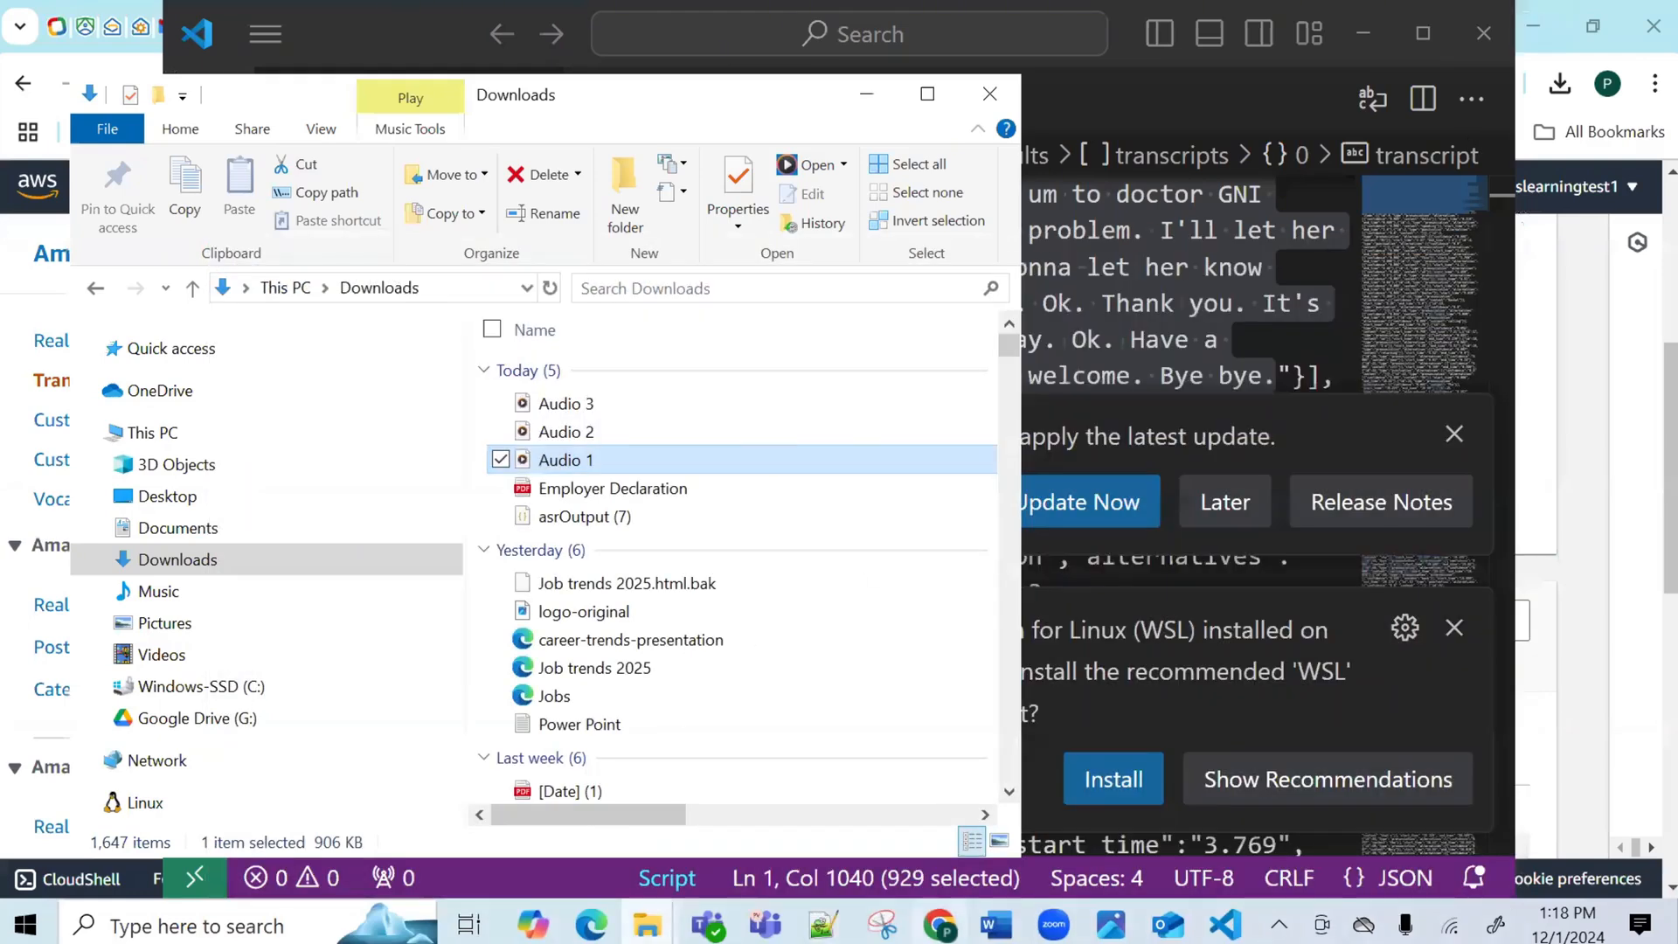
Open the Audio-2 transcription job and bring its asrOutput (8).json output up in VS Code.
left_click(942, 923)
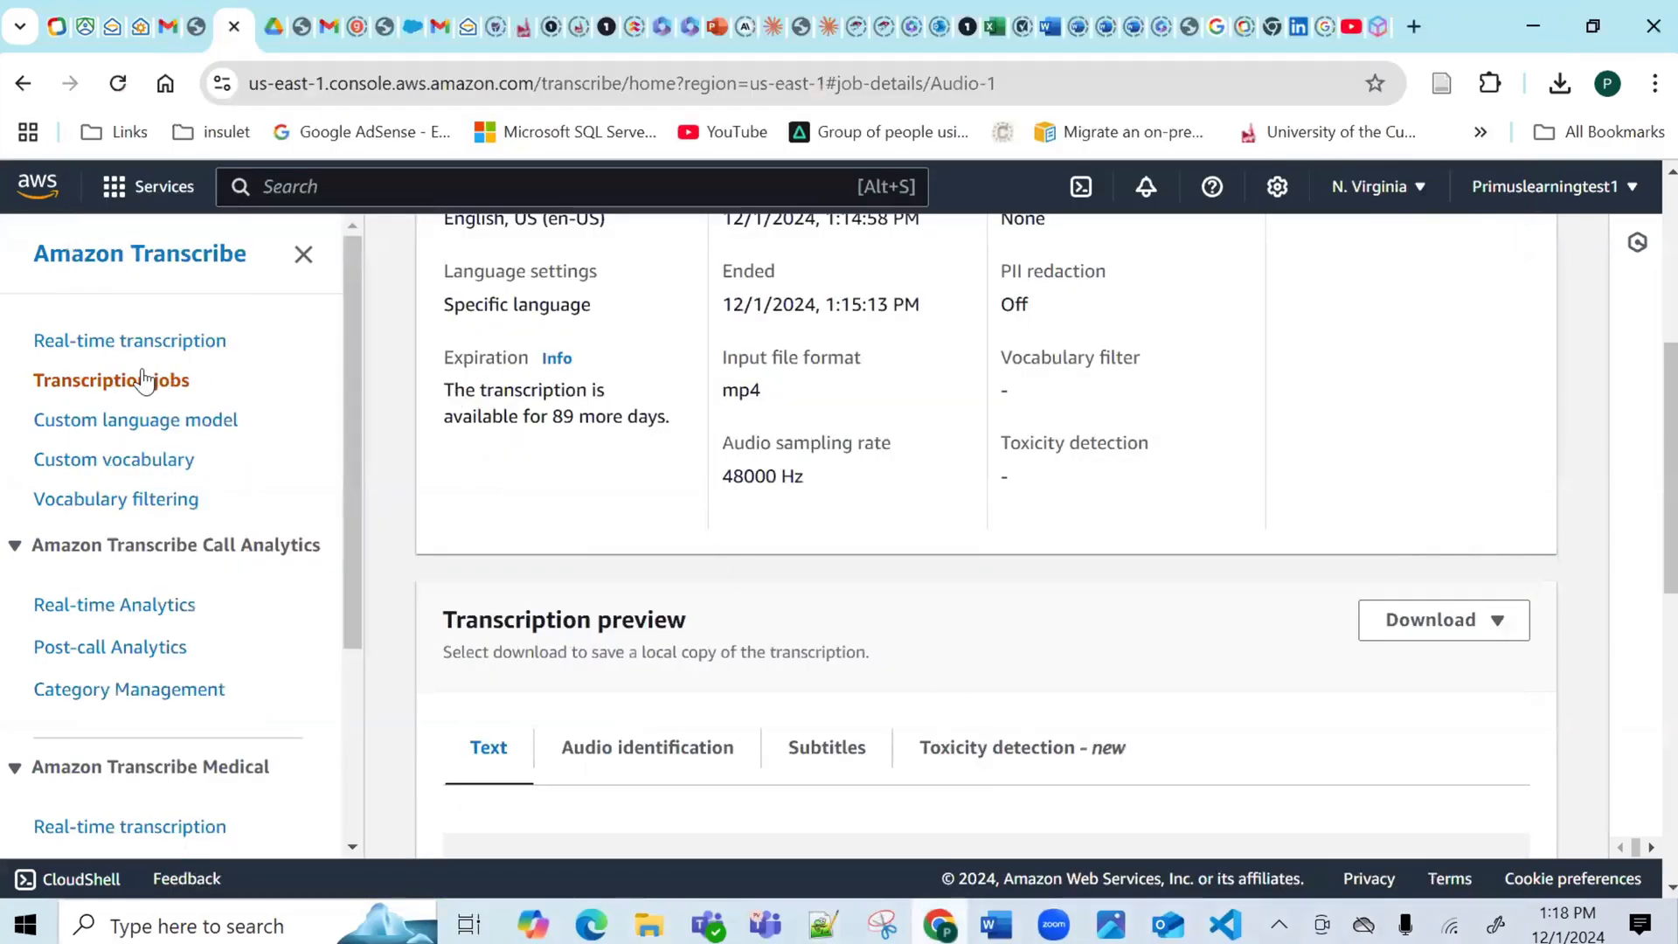
left_click(144, 379)
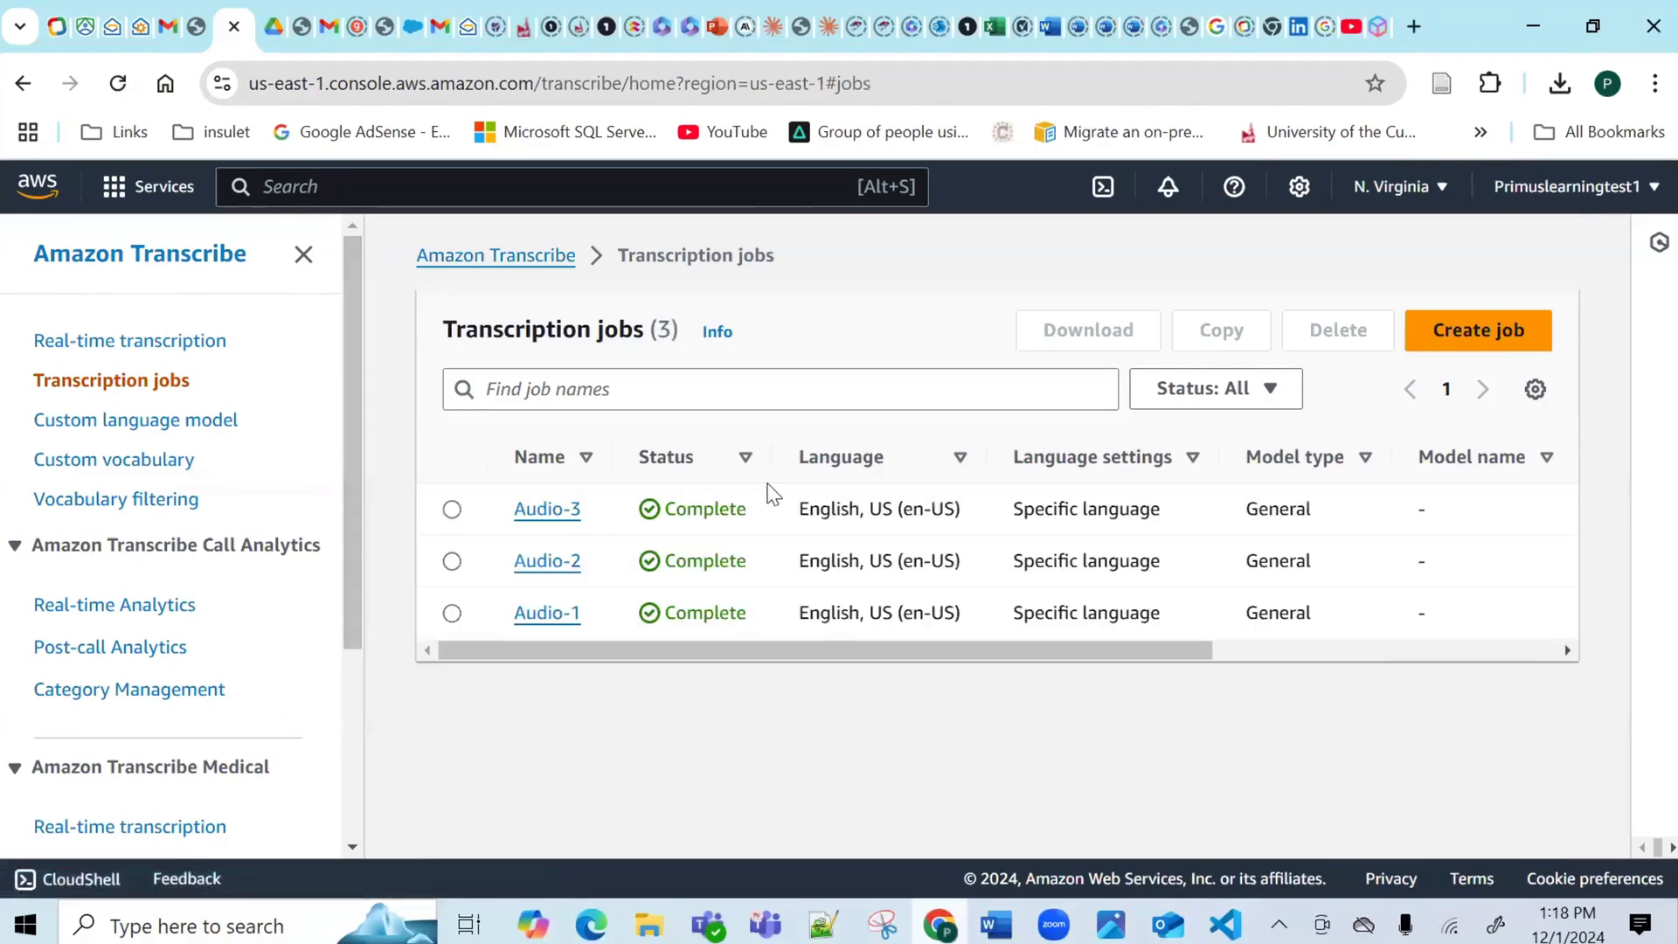
left_click(526, 576)
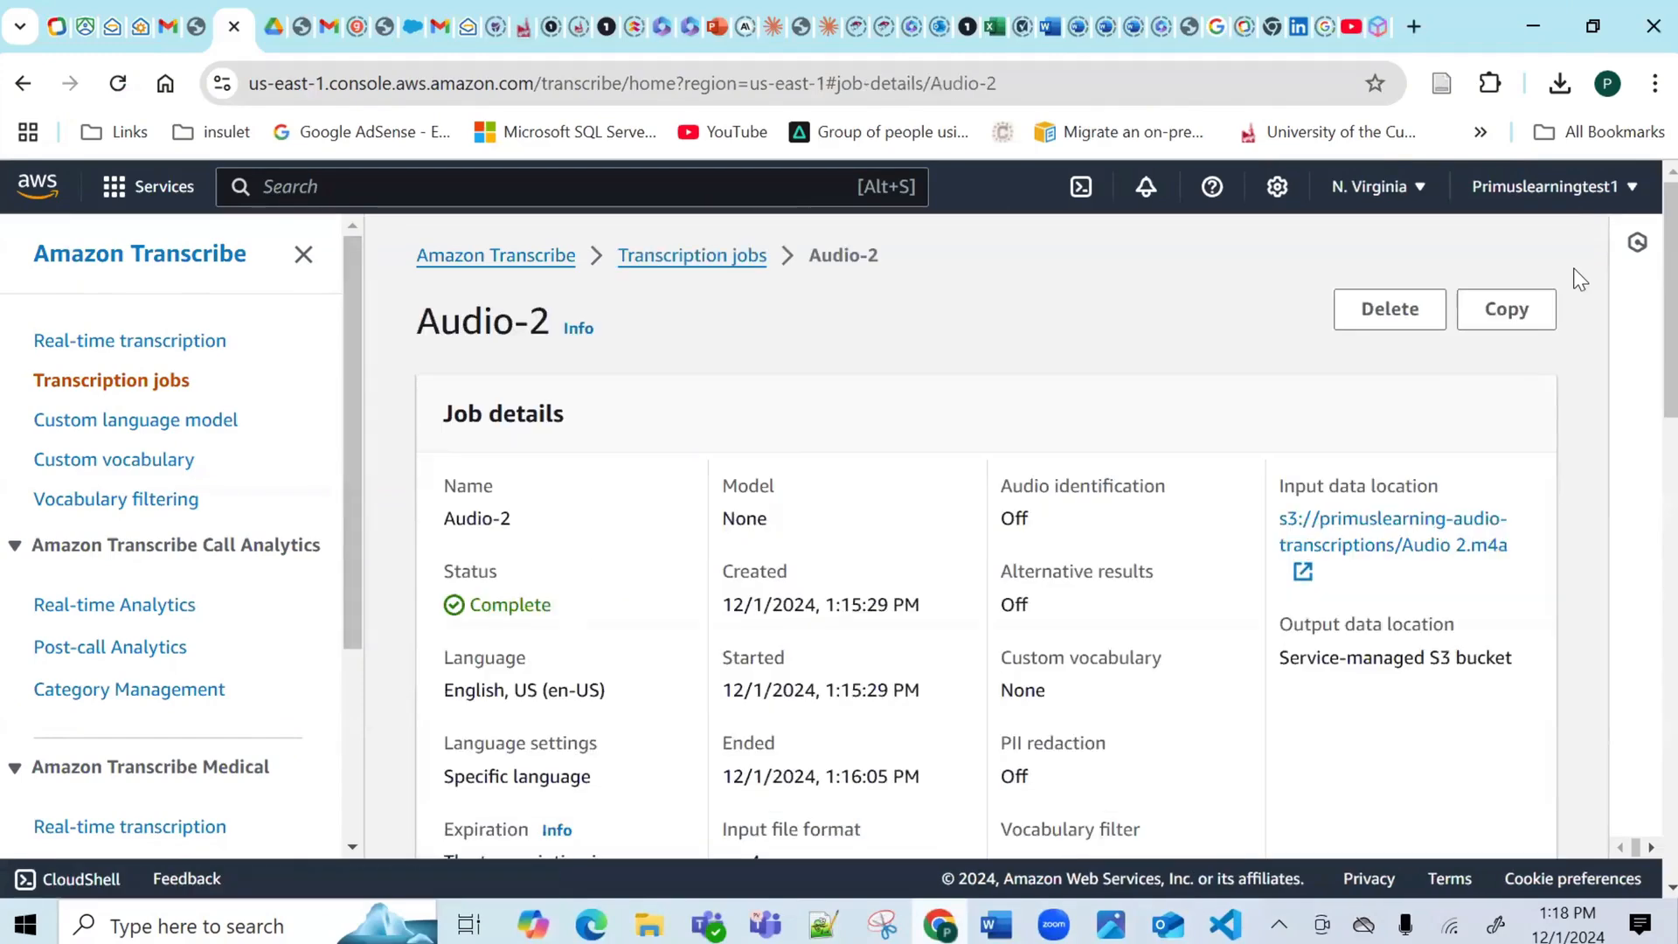
scroll(1643, 308, "down", 5)
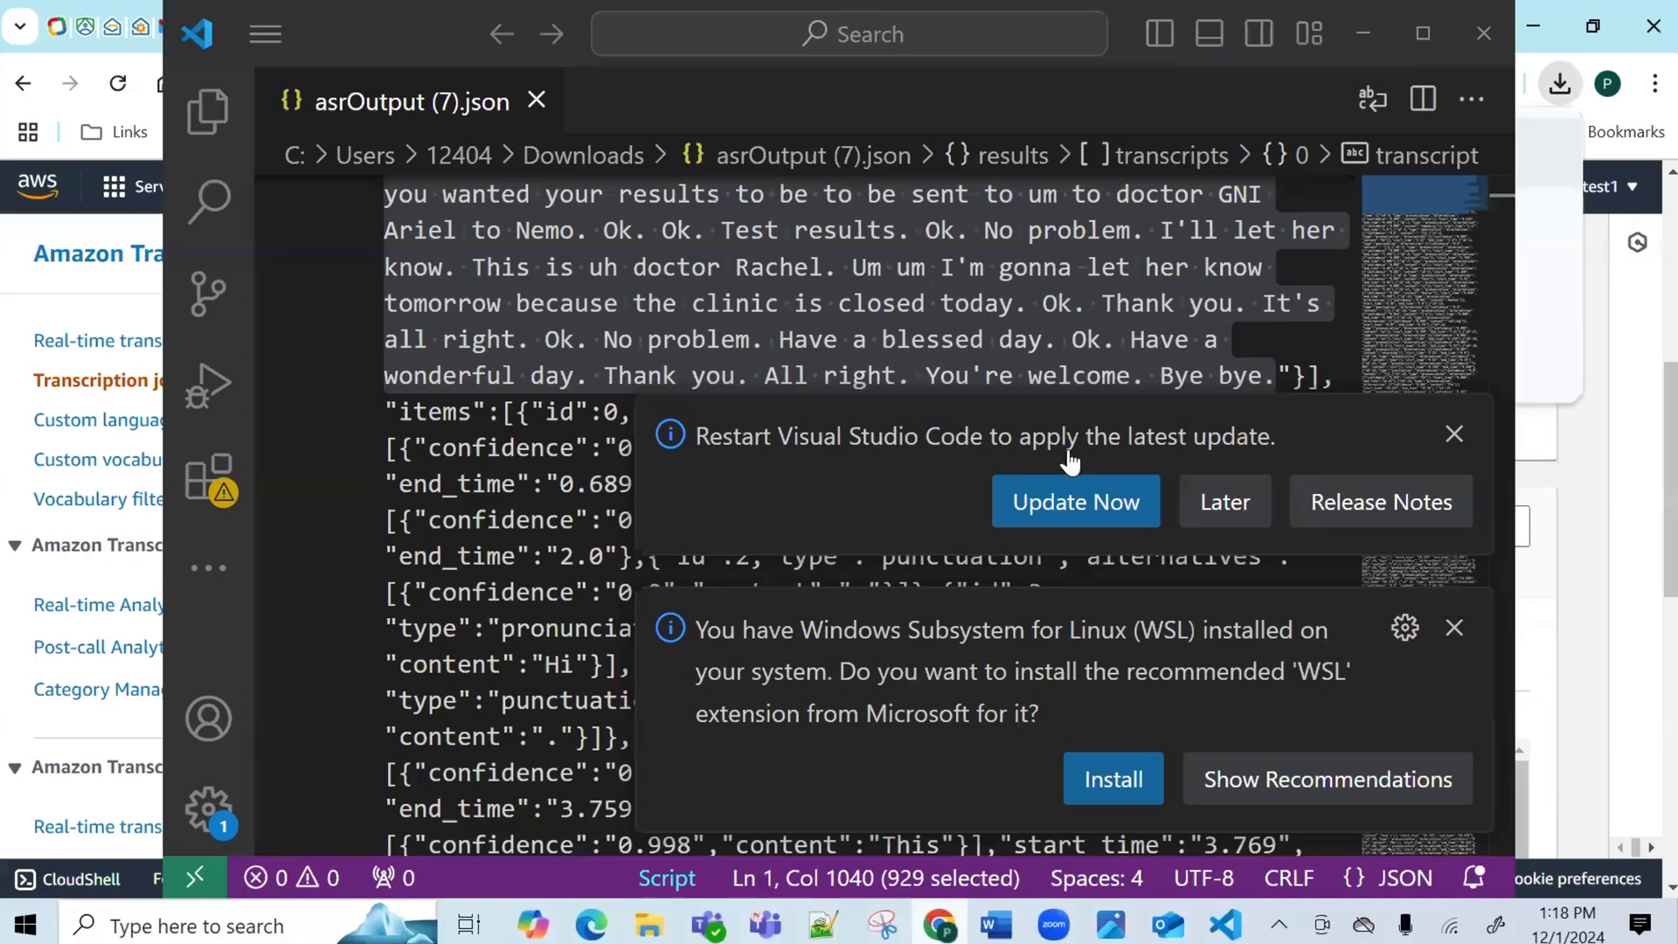
left_click(1454, 435)
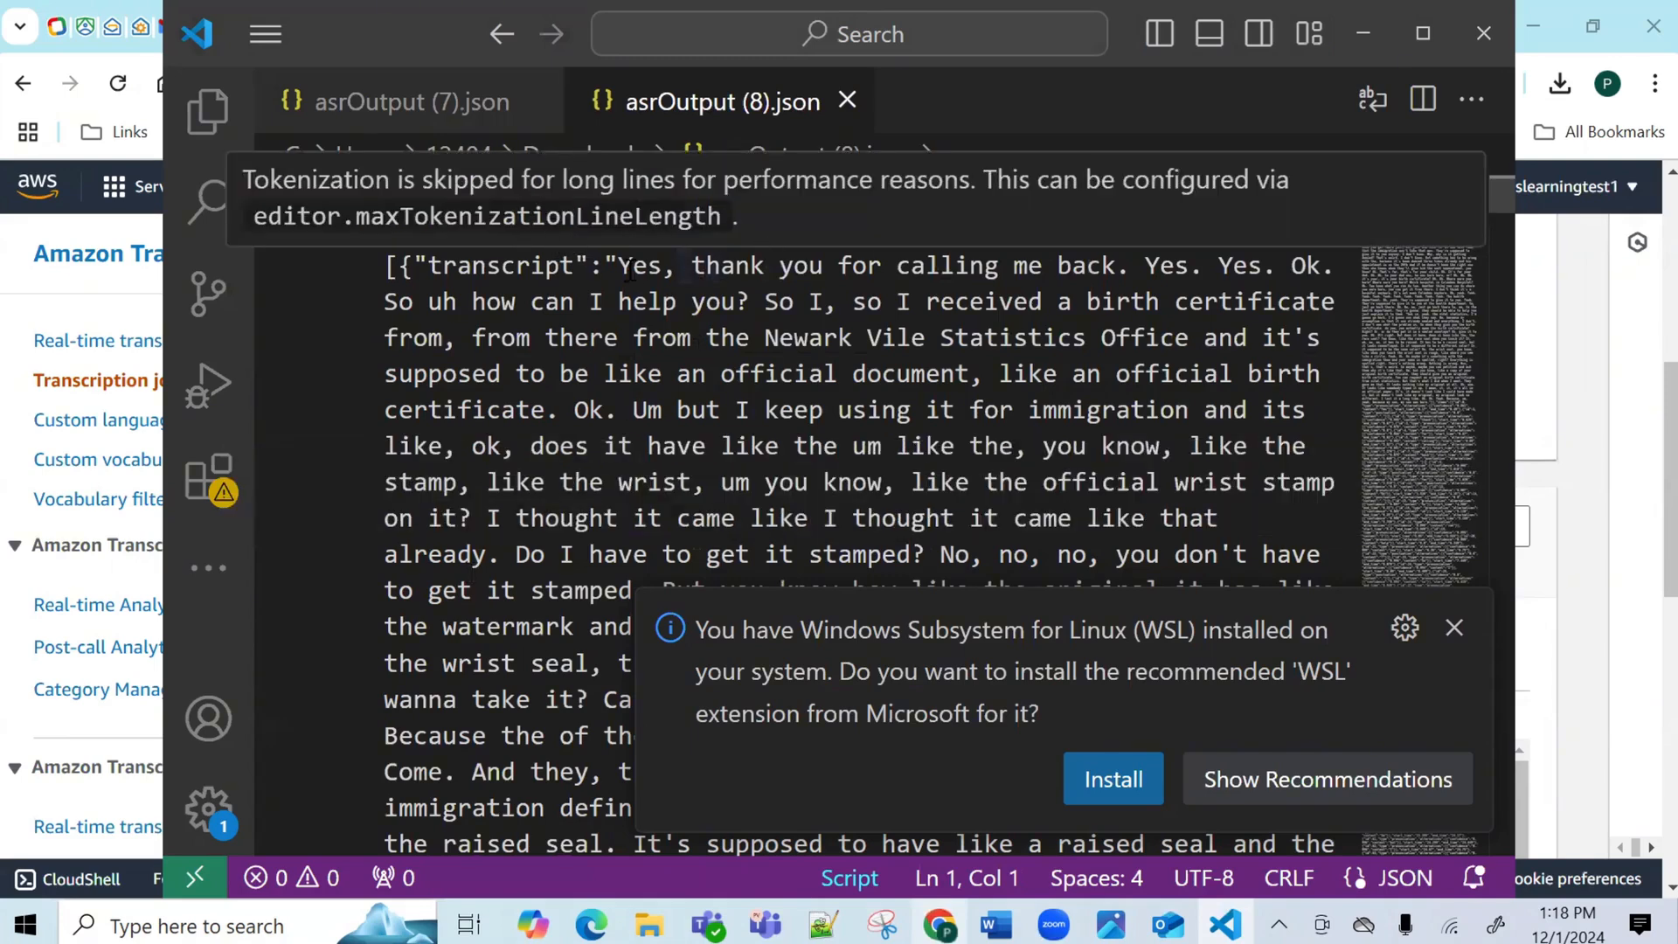
Select and copy the Audio-2 transcript text from 'Yes,' to 'born.' in asrOutput (8).json.
left_click_drag(623, 260, 739, 554)
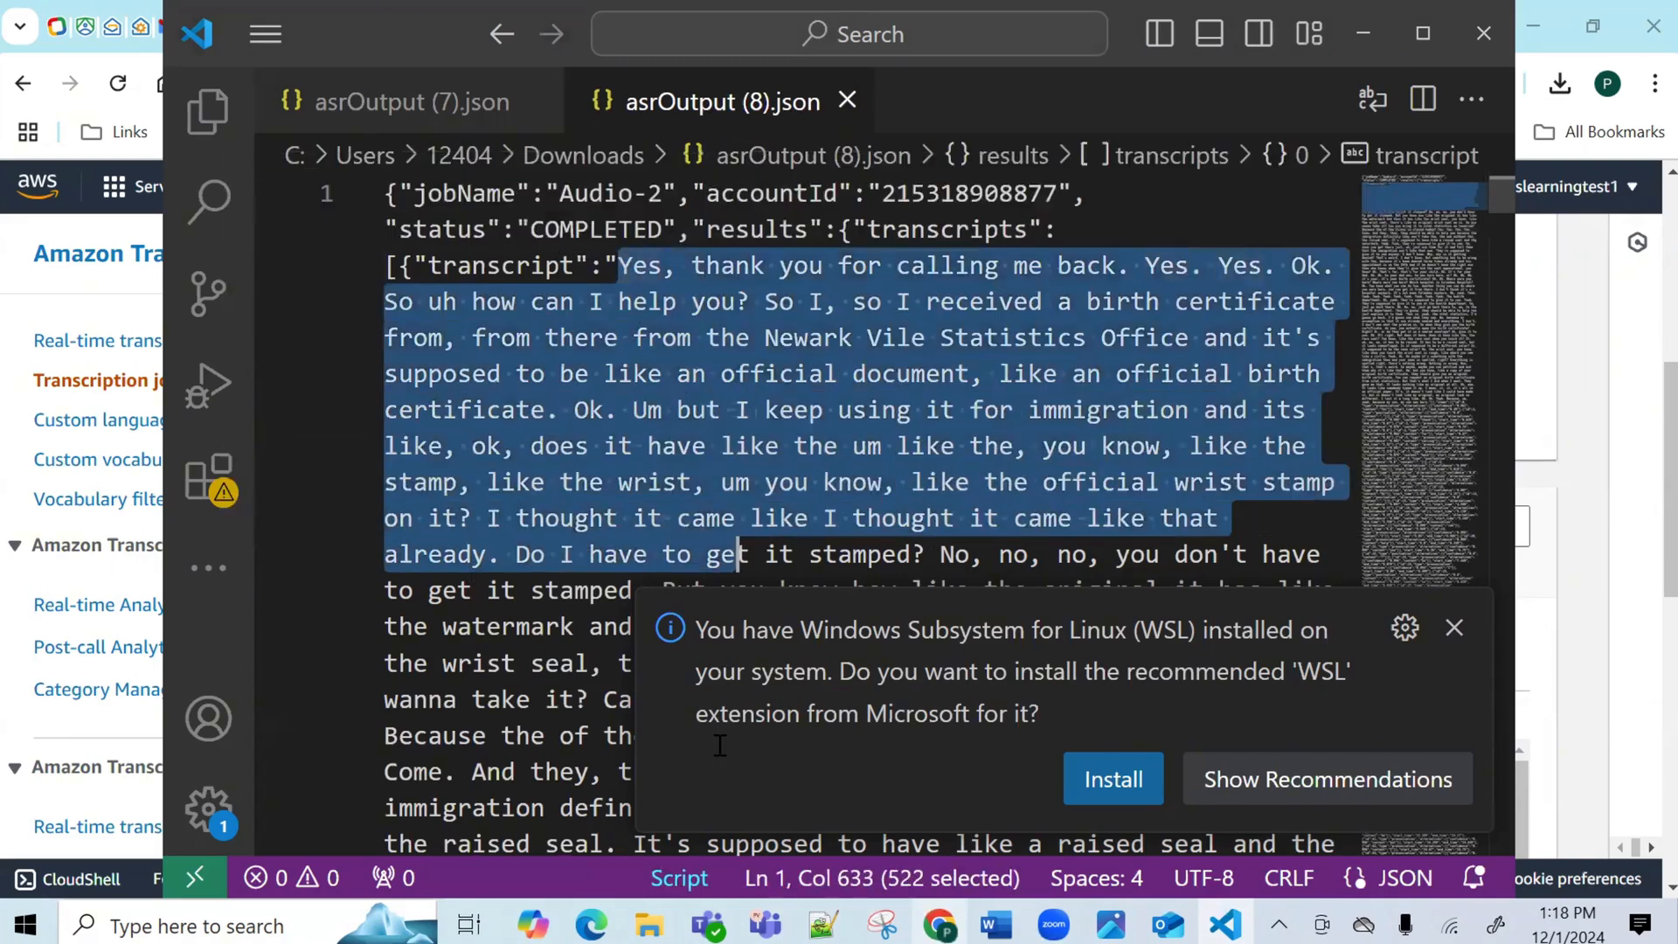
left_click_drag(718, 767, 903, 346)
left_click_drag(905, 273, 871, 153)
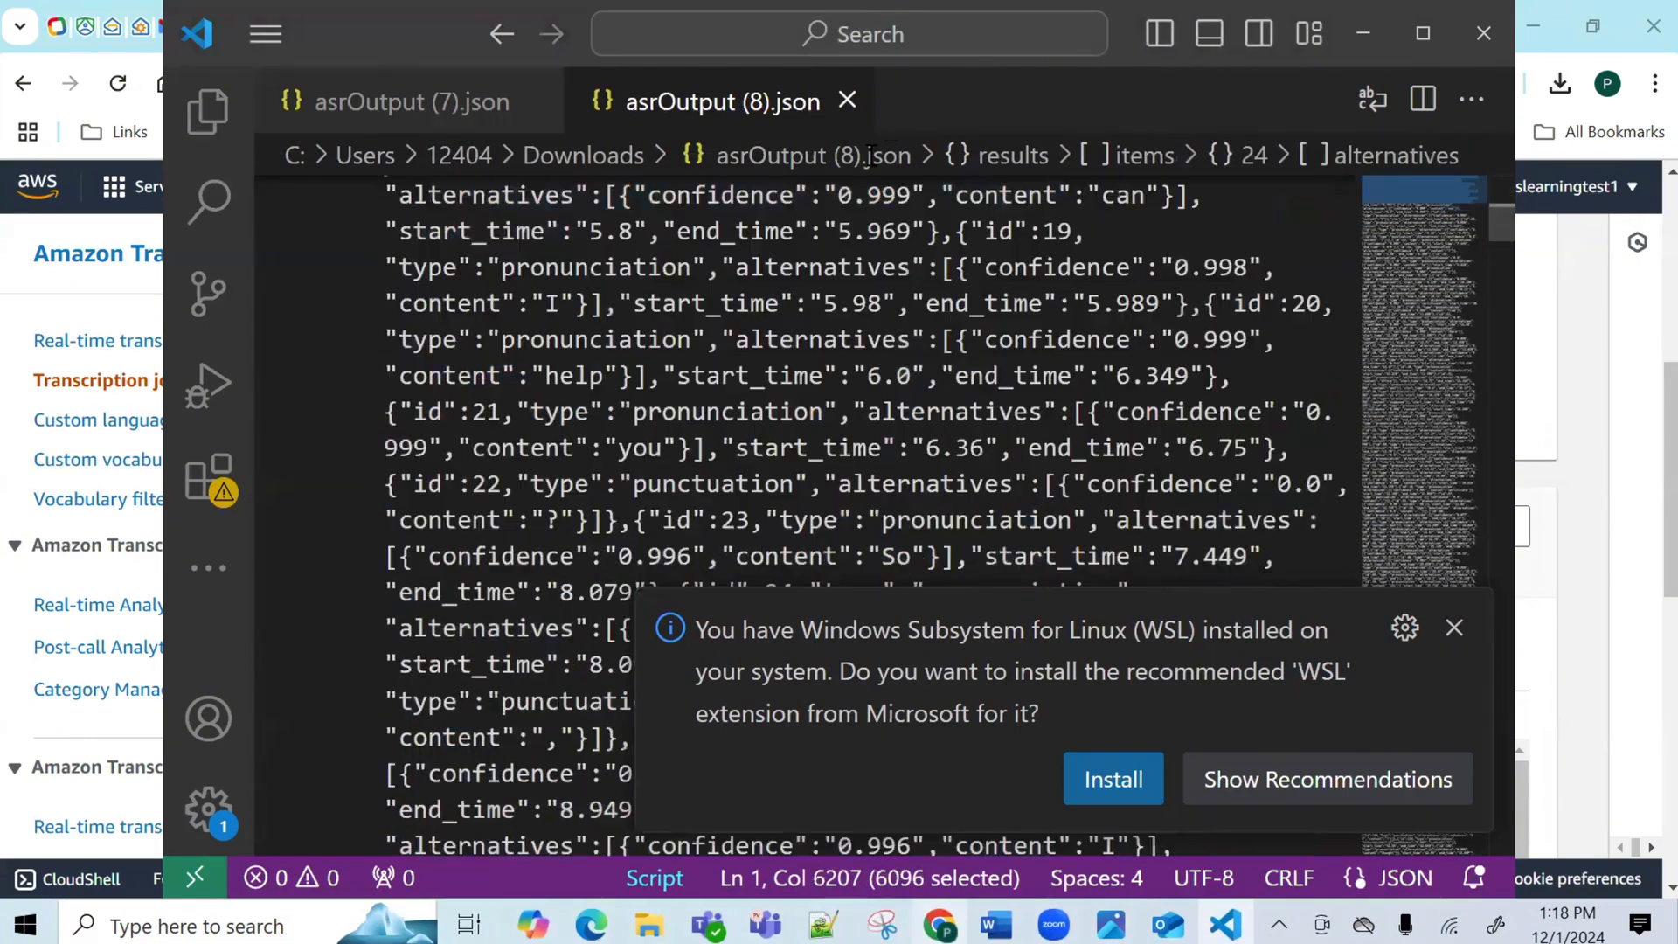
left_click_drag(859, 349, 868, 280)
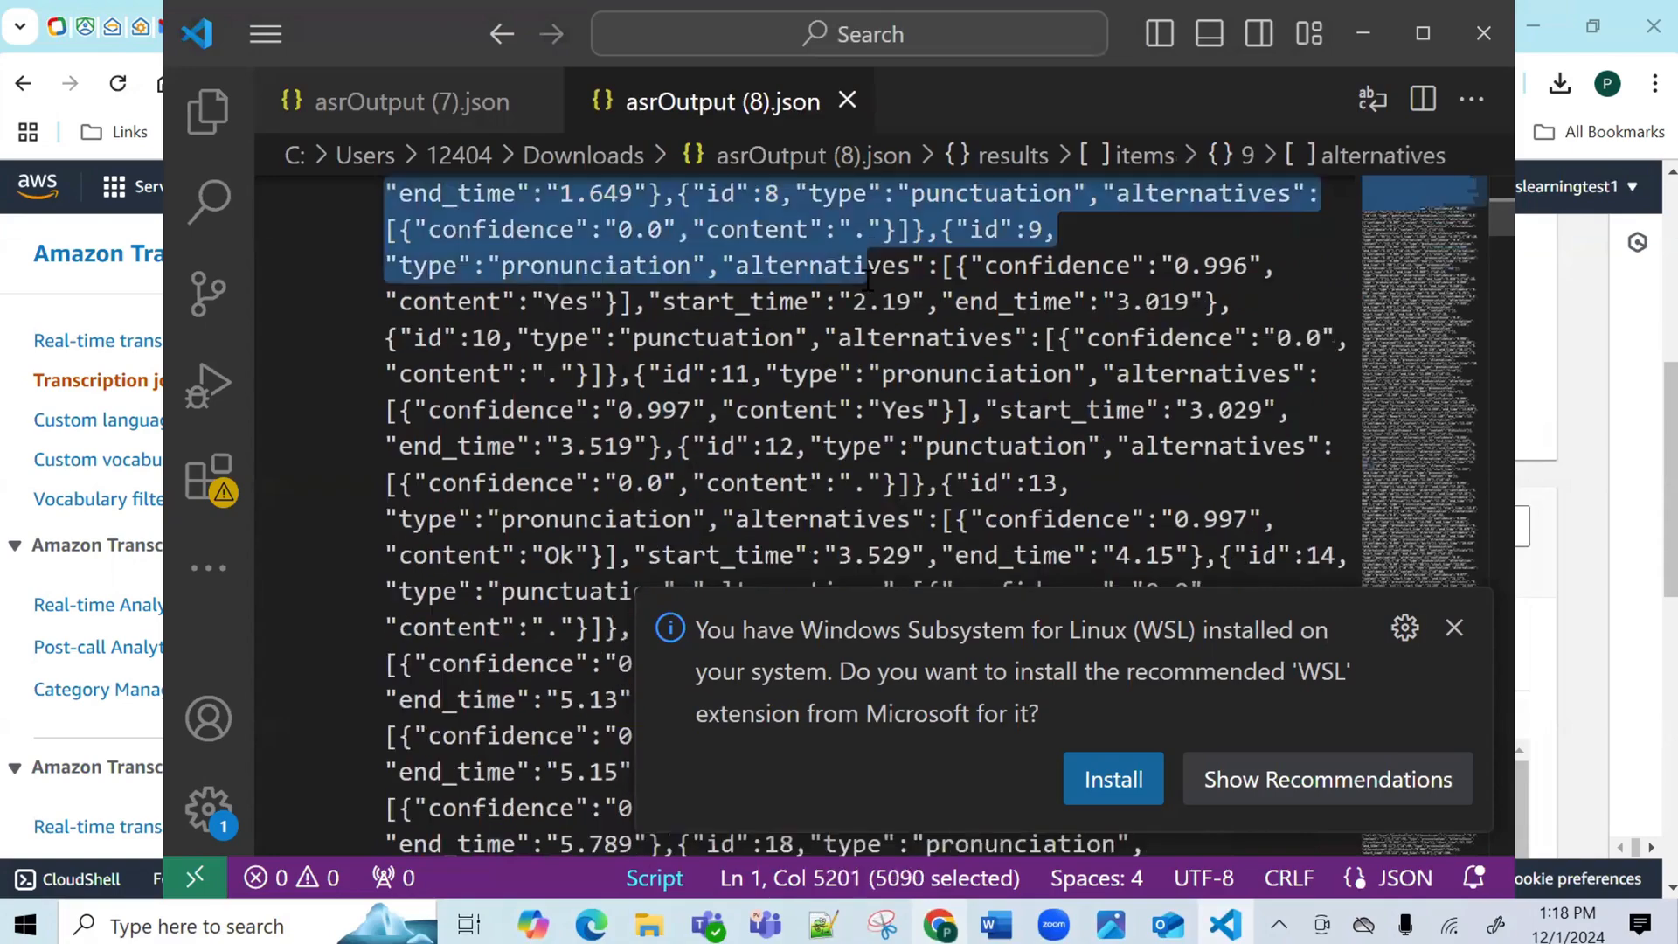
left_click_drag(868, 149, 639, 633)
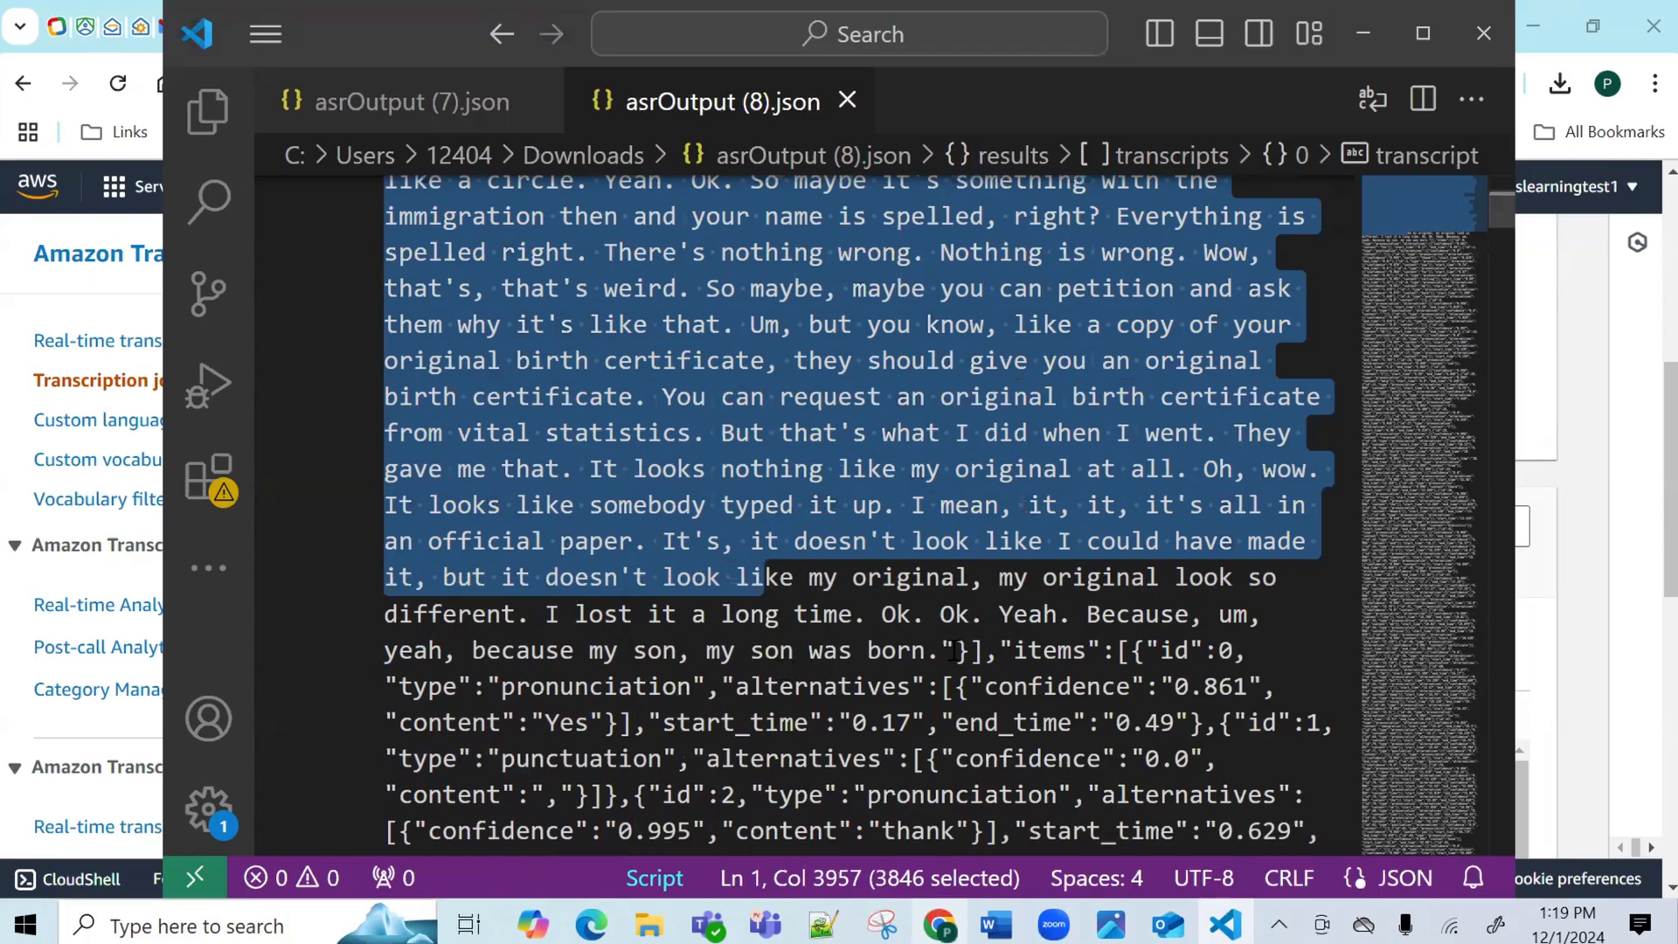
left_click_drag(939, 651, 617, 265)
key("ctrl+c")
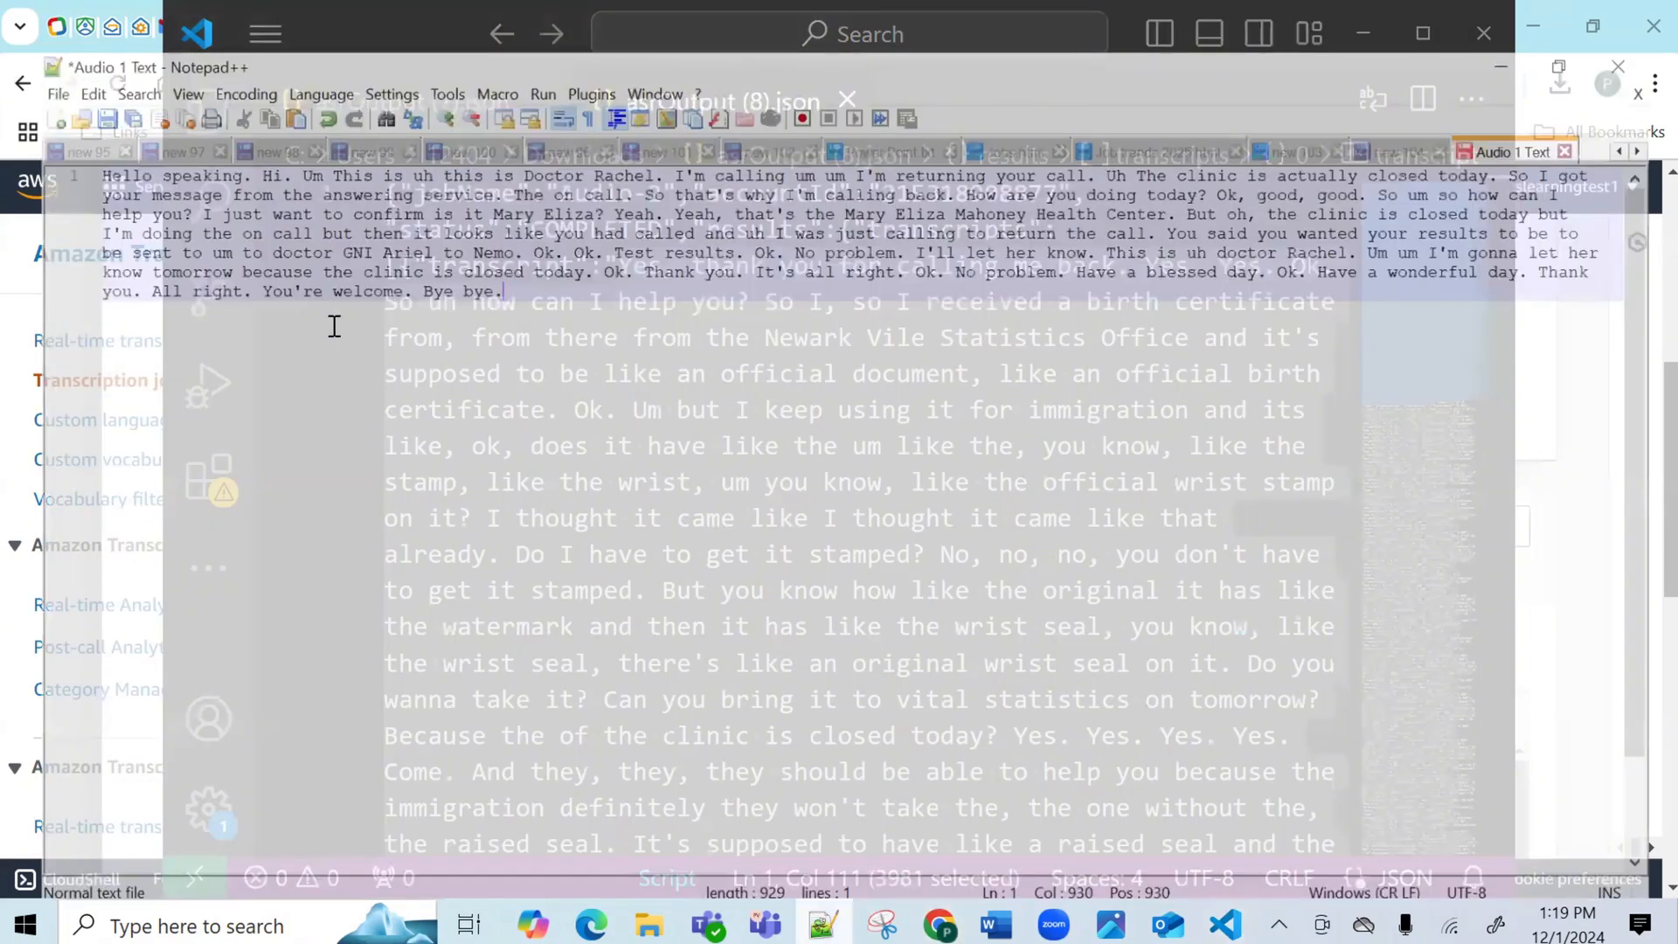
key("ctrl+n")
Paste the Audio-2 transcript into the new tab and save it as 'Audio 2 Text.txt' in Downloads.
key("ctrl+v")
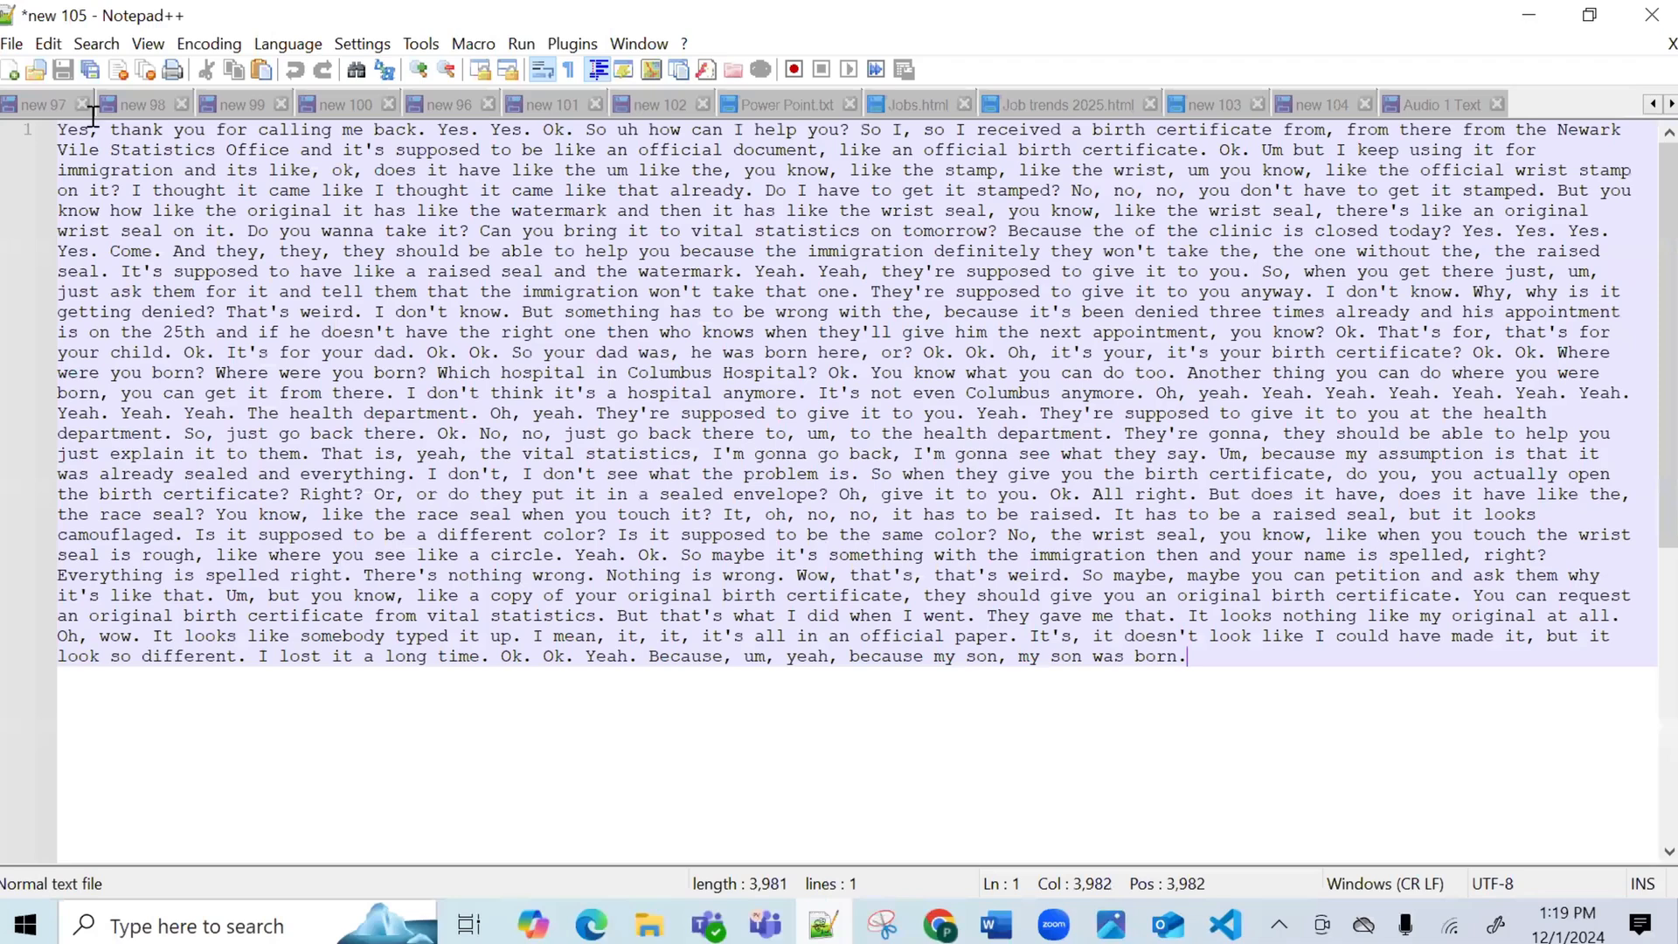
left_click(12, 43)
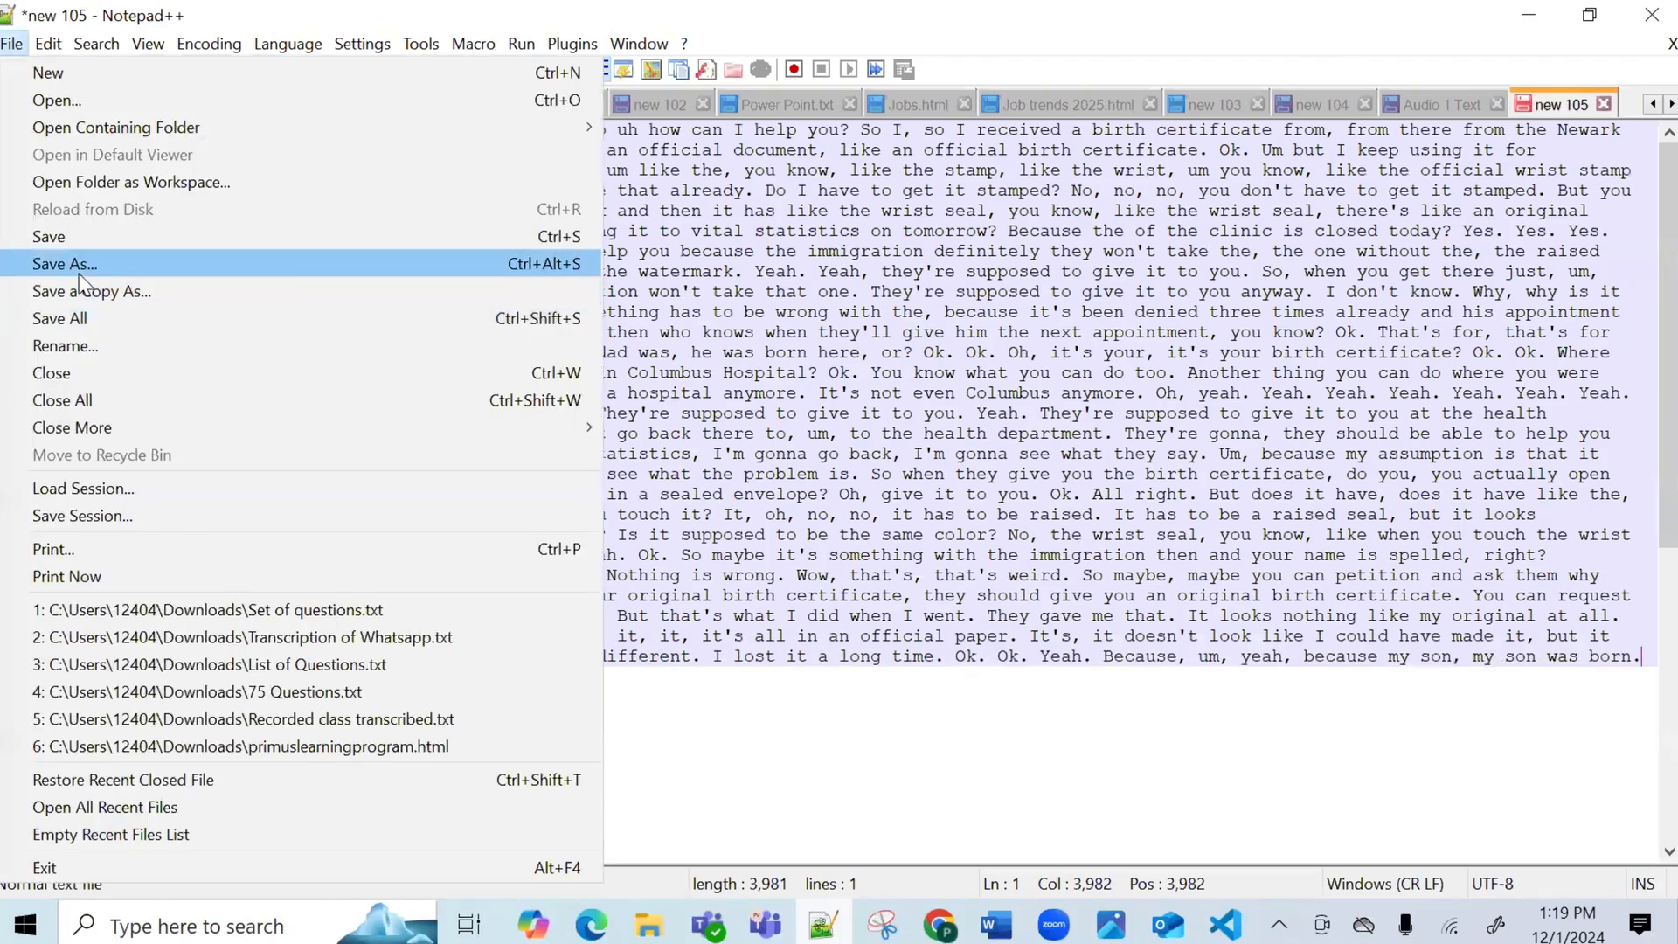
left_click(65, 263)
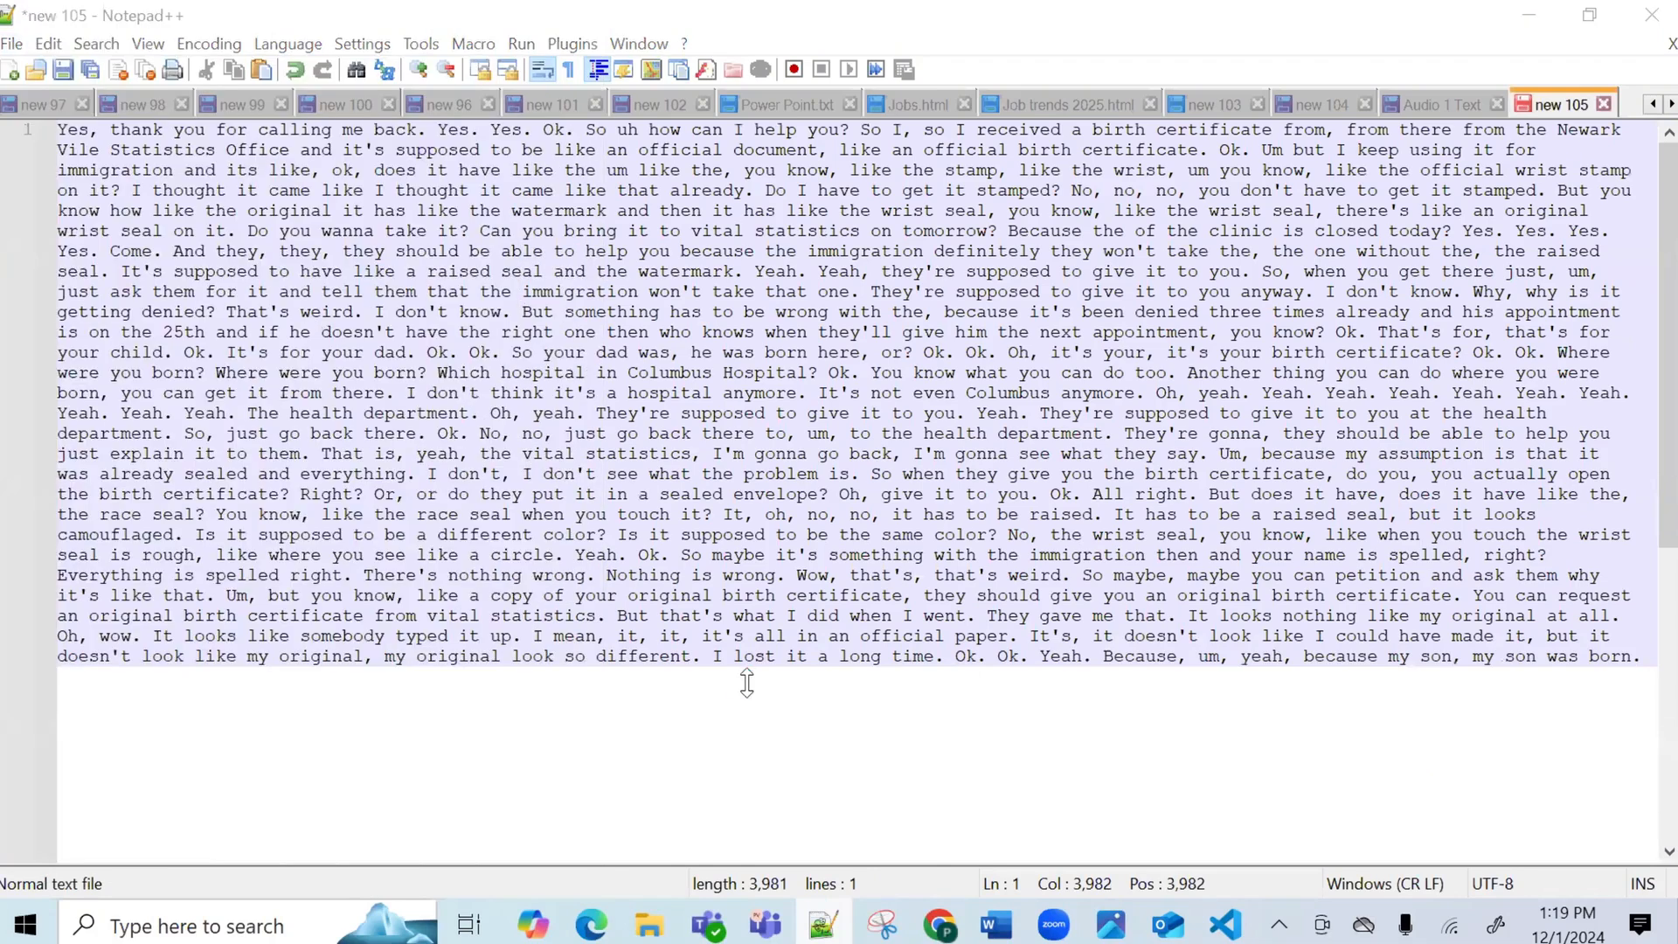
type("Aud")
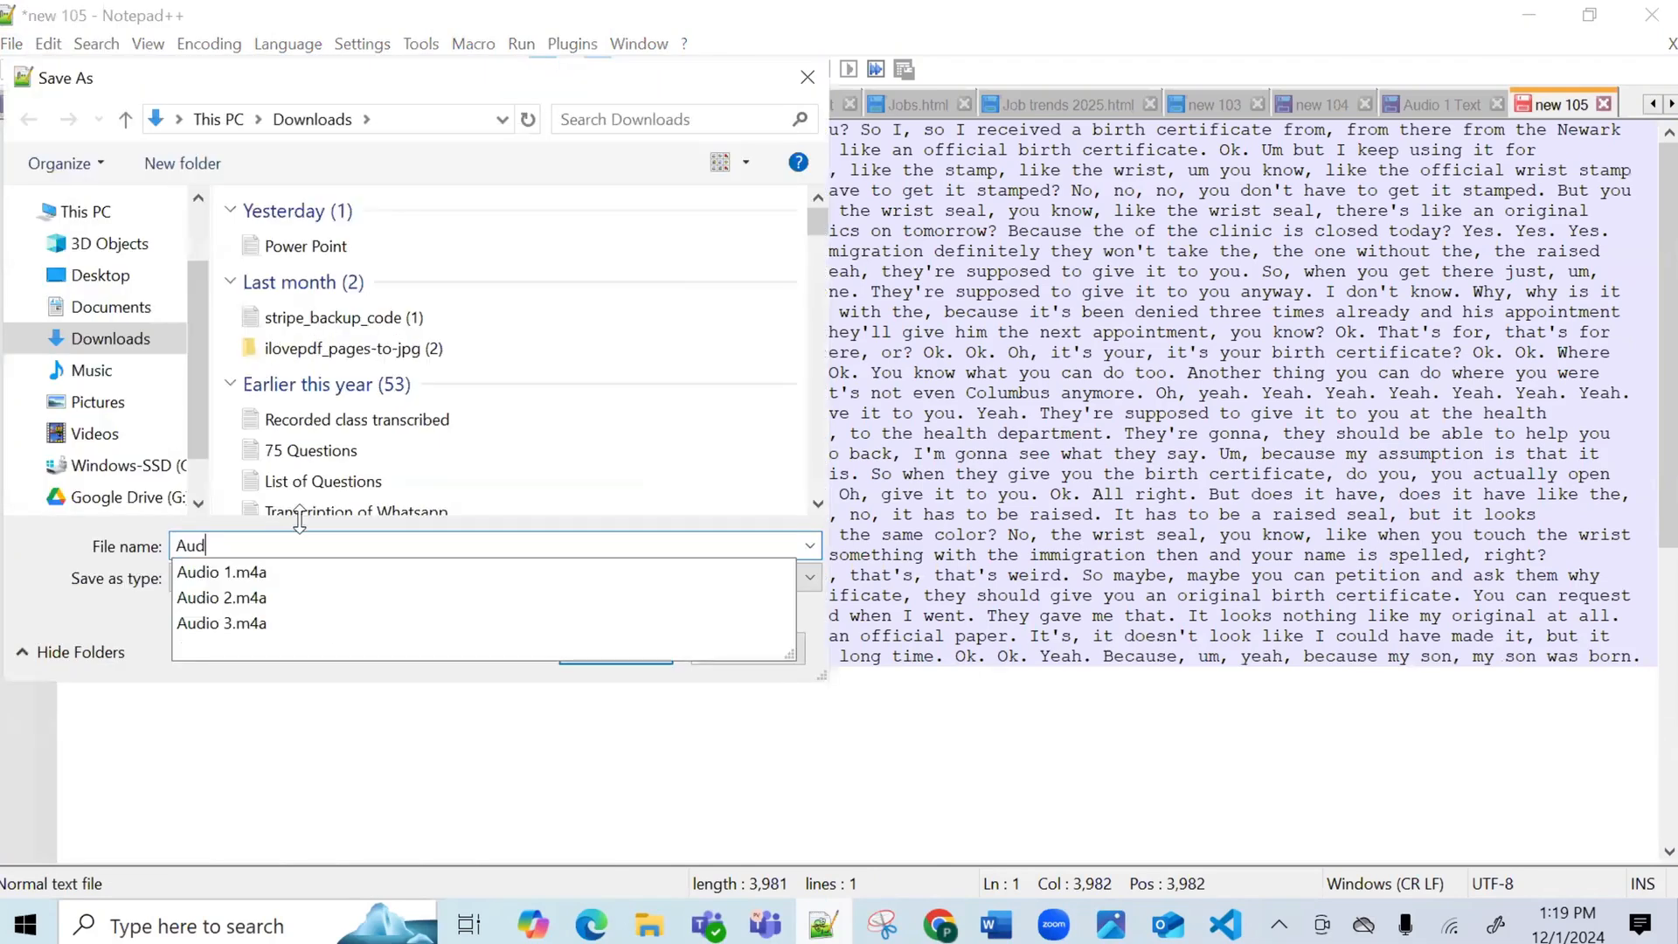
key("BackSpace")
key("BackSpace")
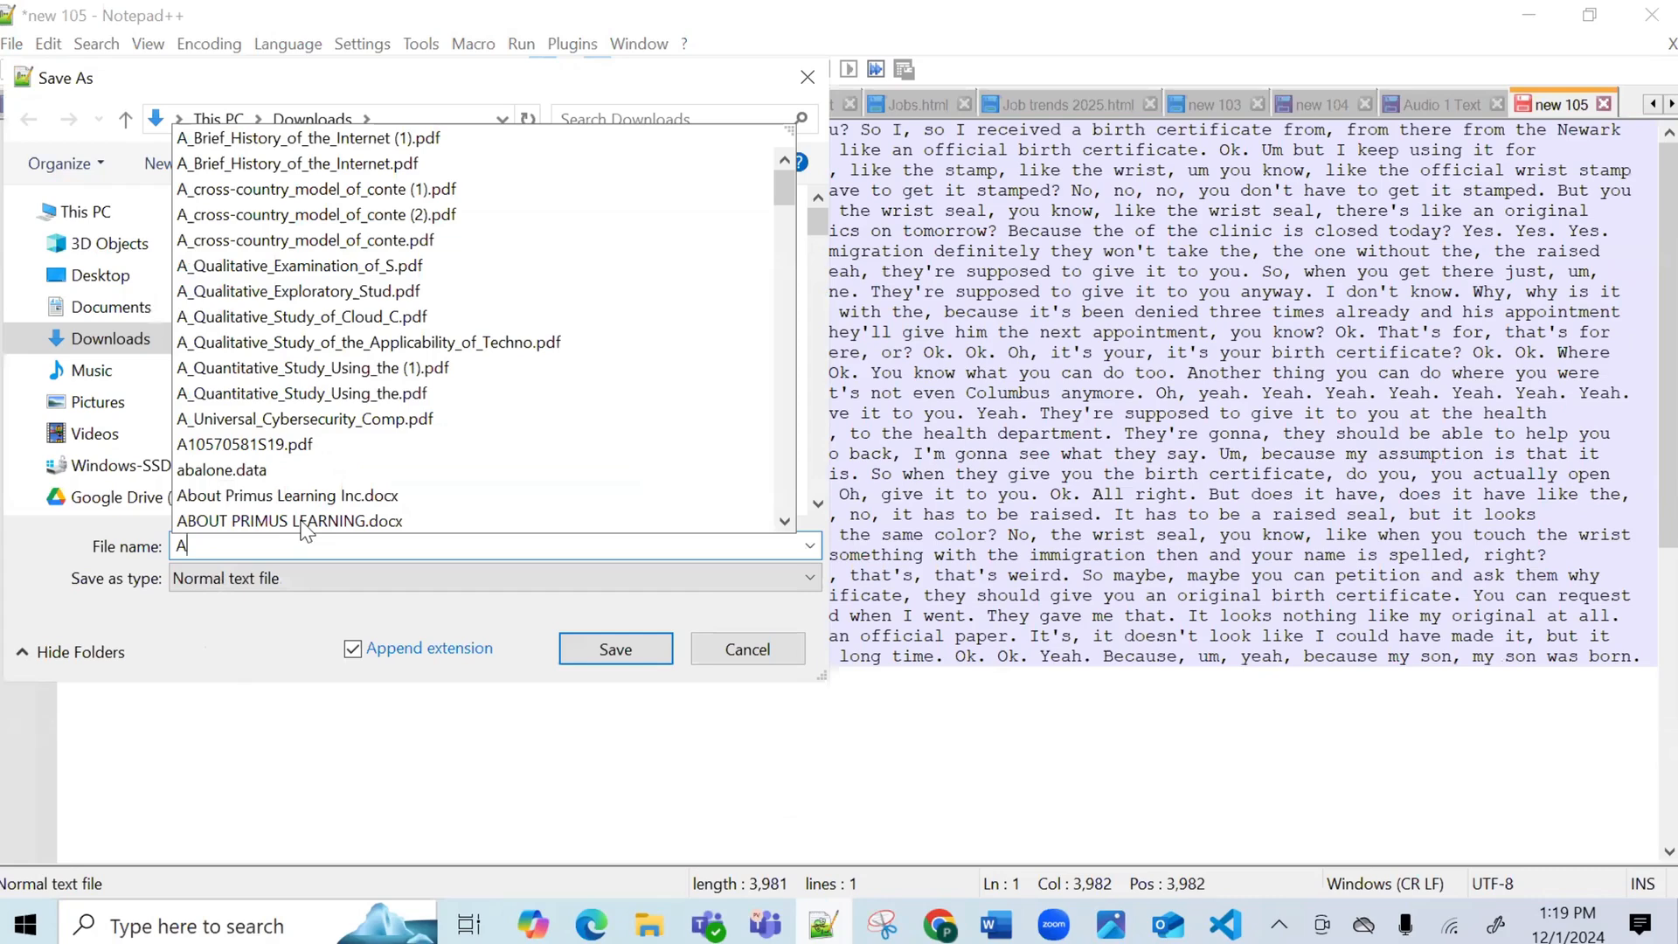
type("udio")
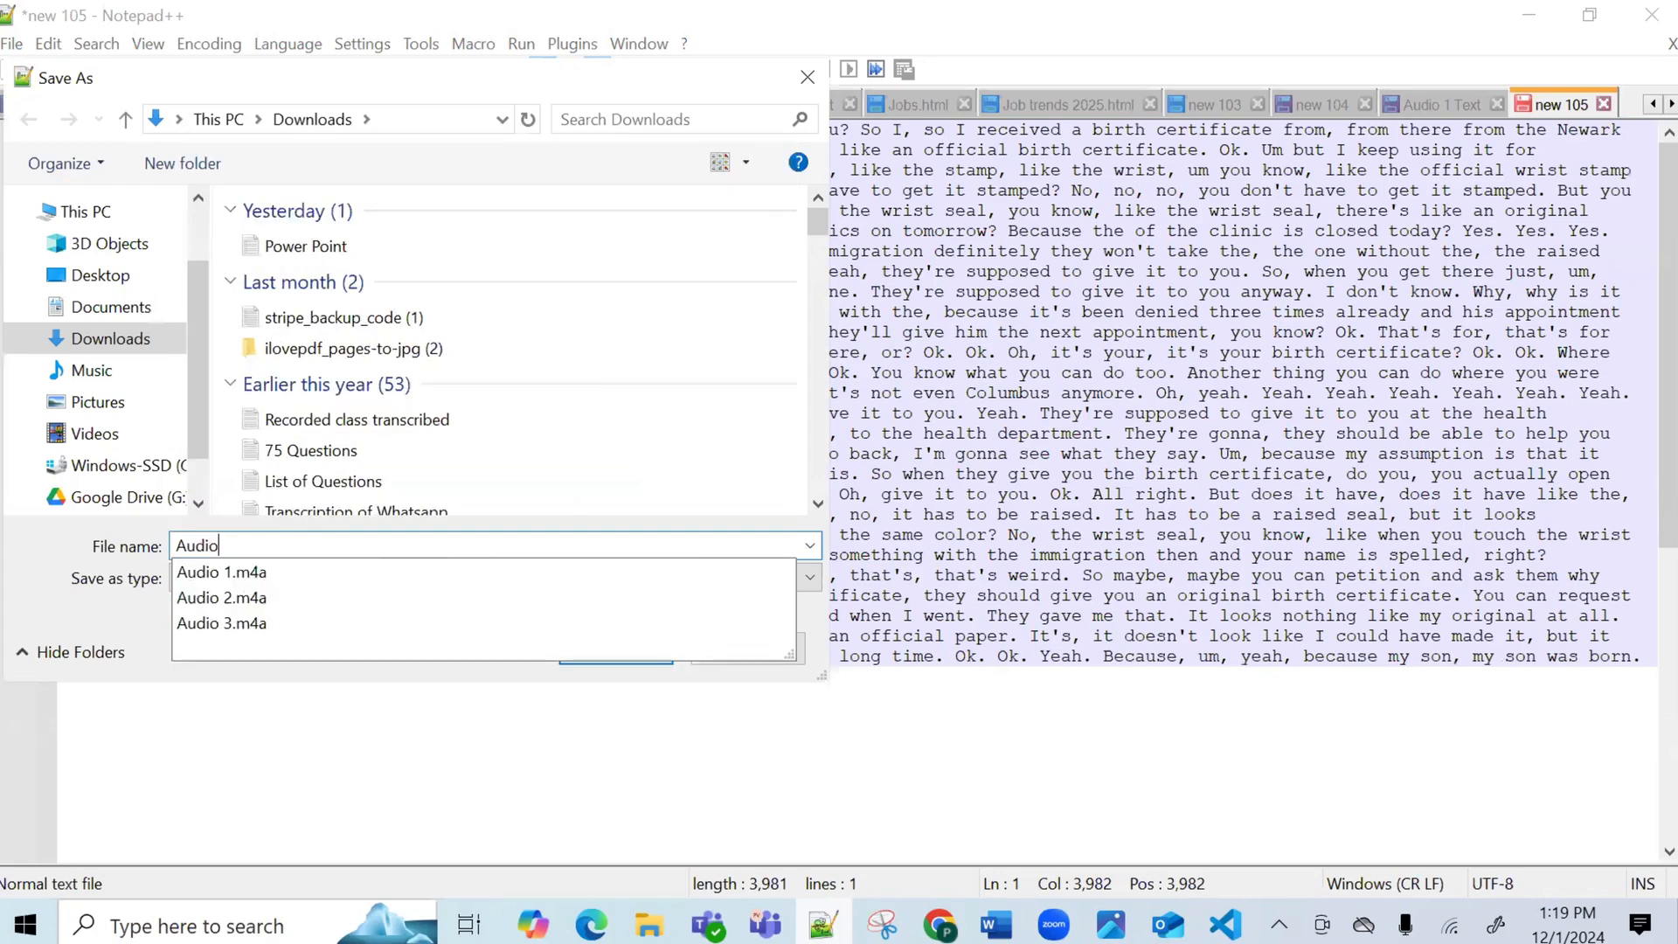
type(" 2")
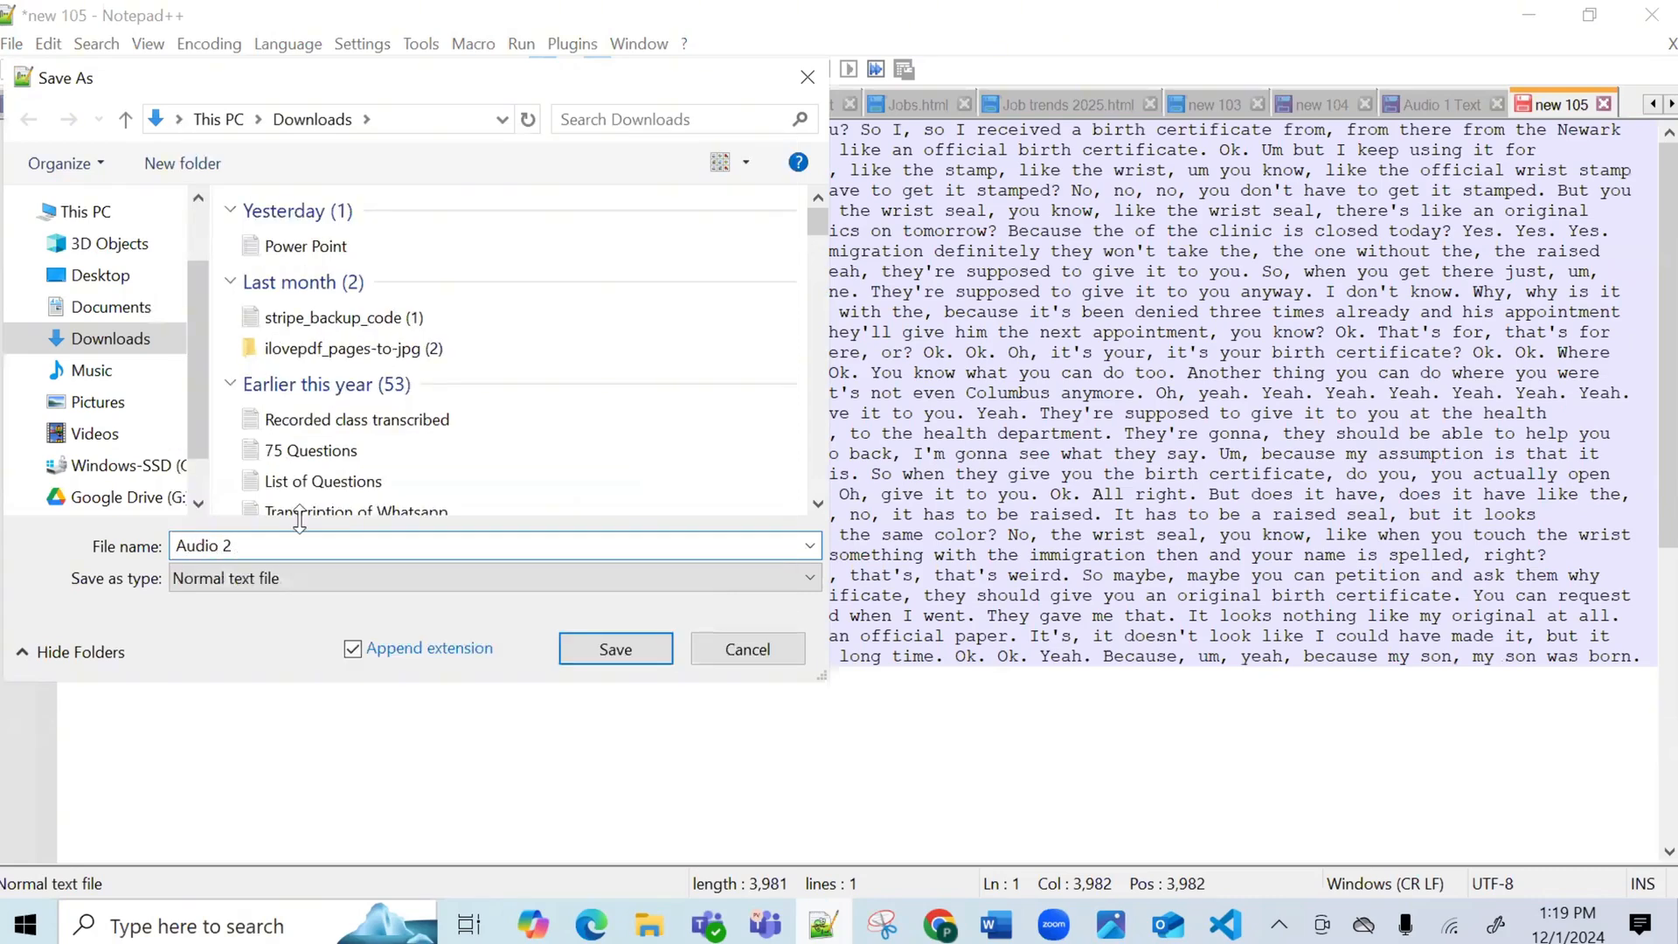
type(" Text")
left_click(613, 662)
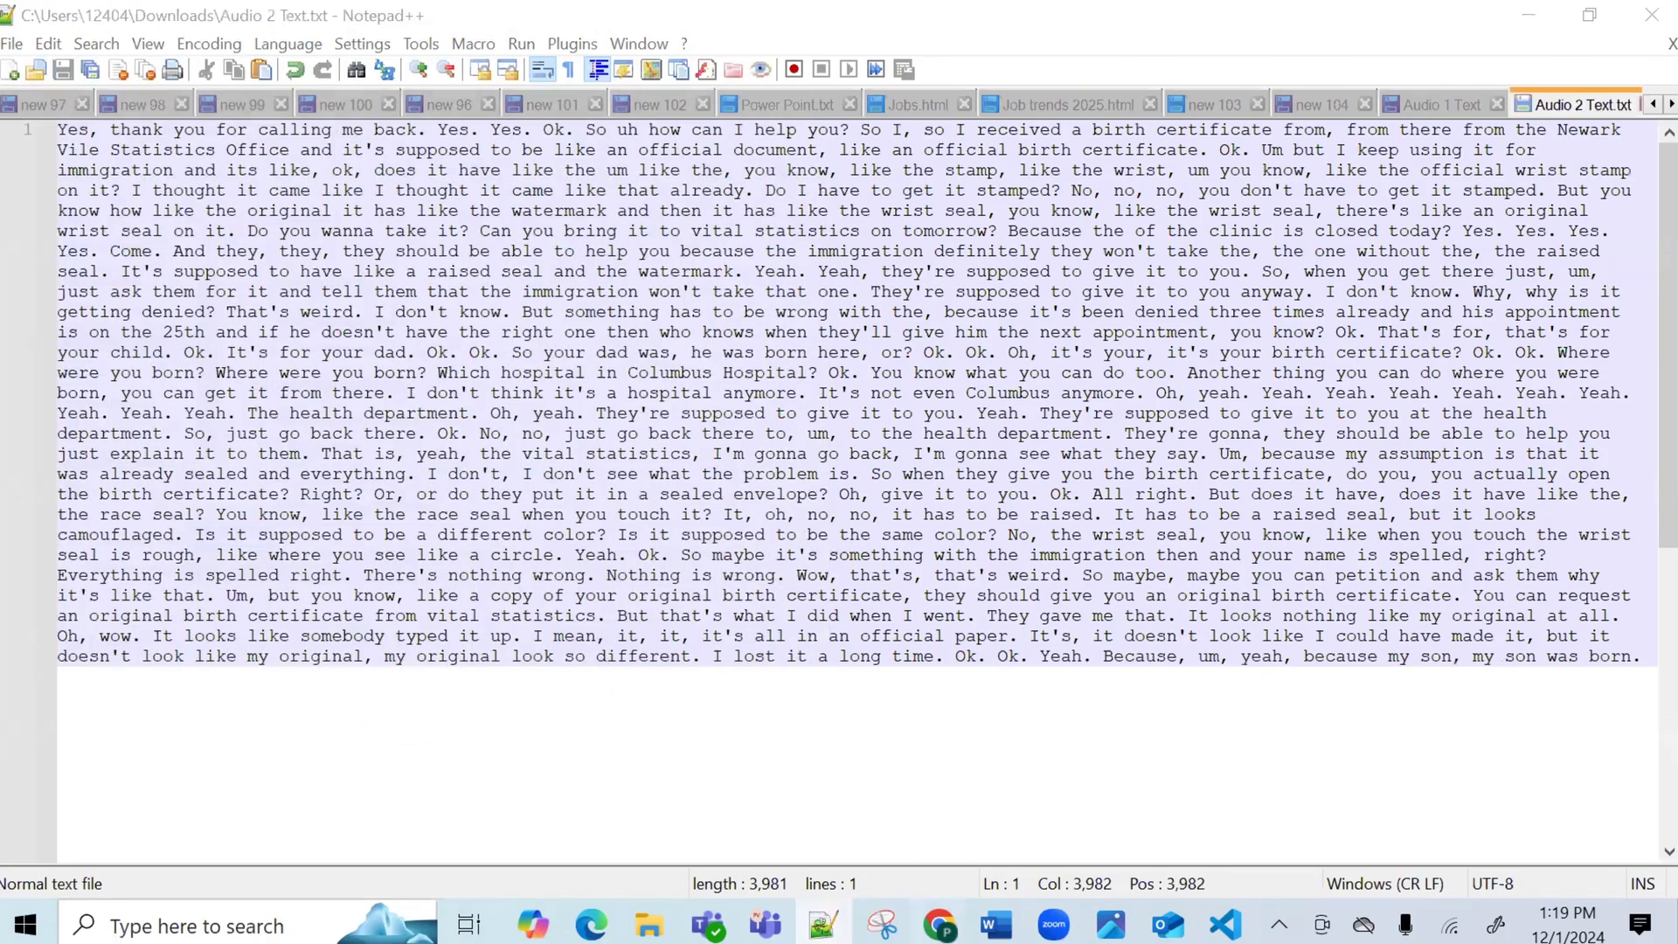
left_click(940, 925)
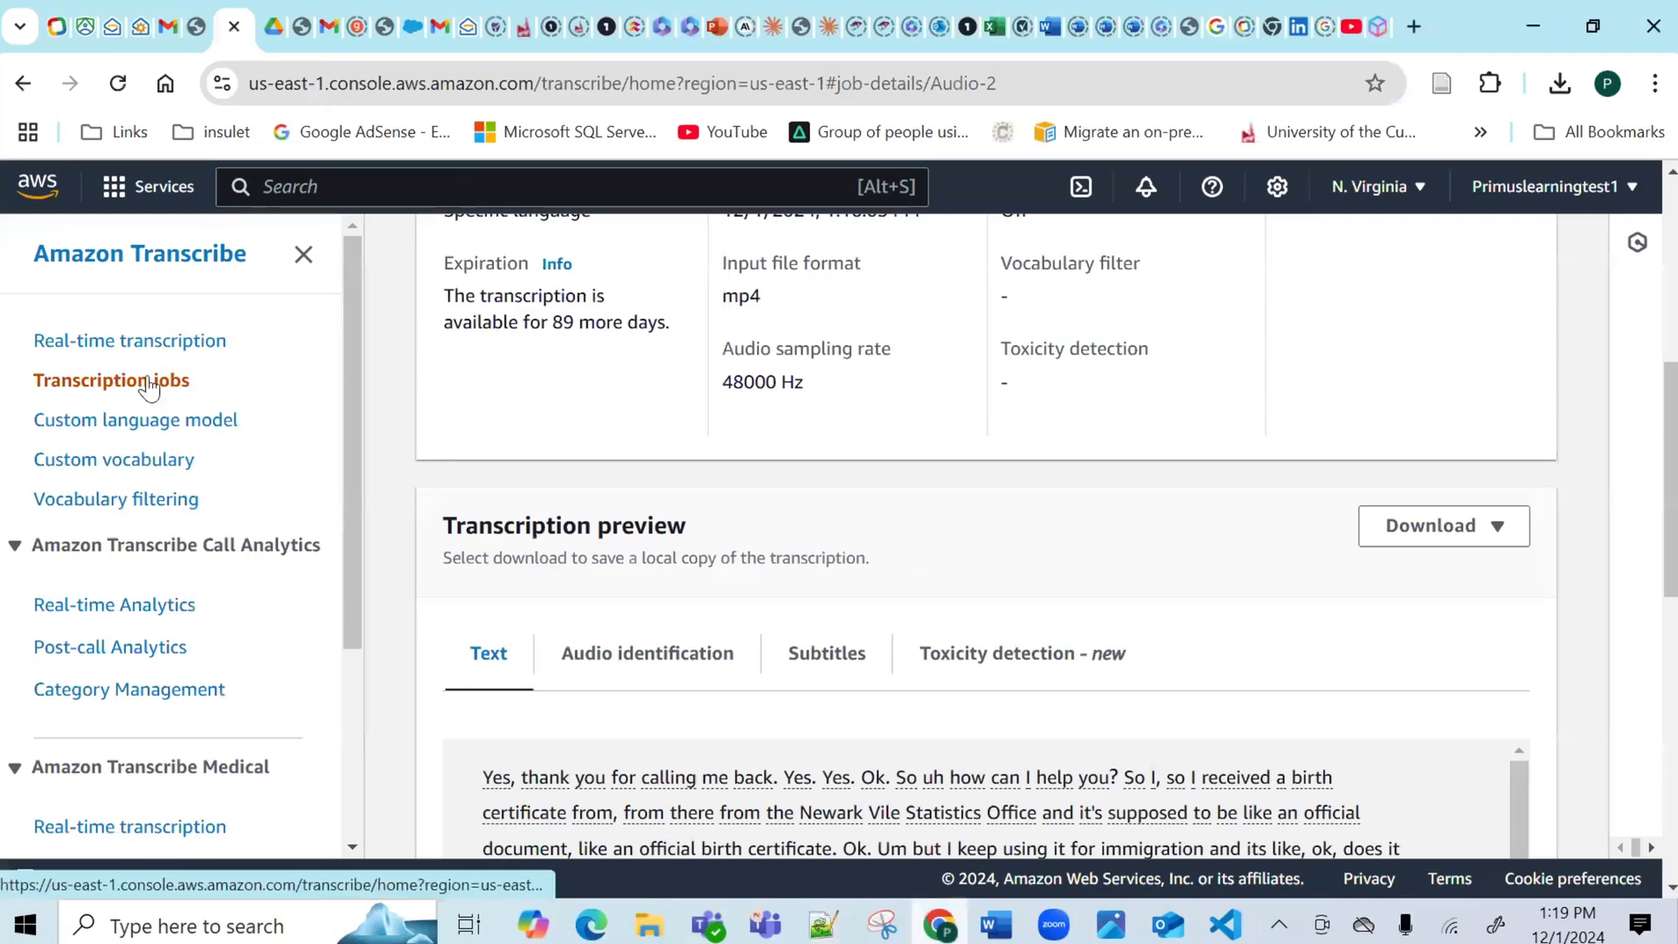
Download the Audio-3 job's transcript as asrOutput (9).json and bring up VS Code.
left_click(149, 381)
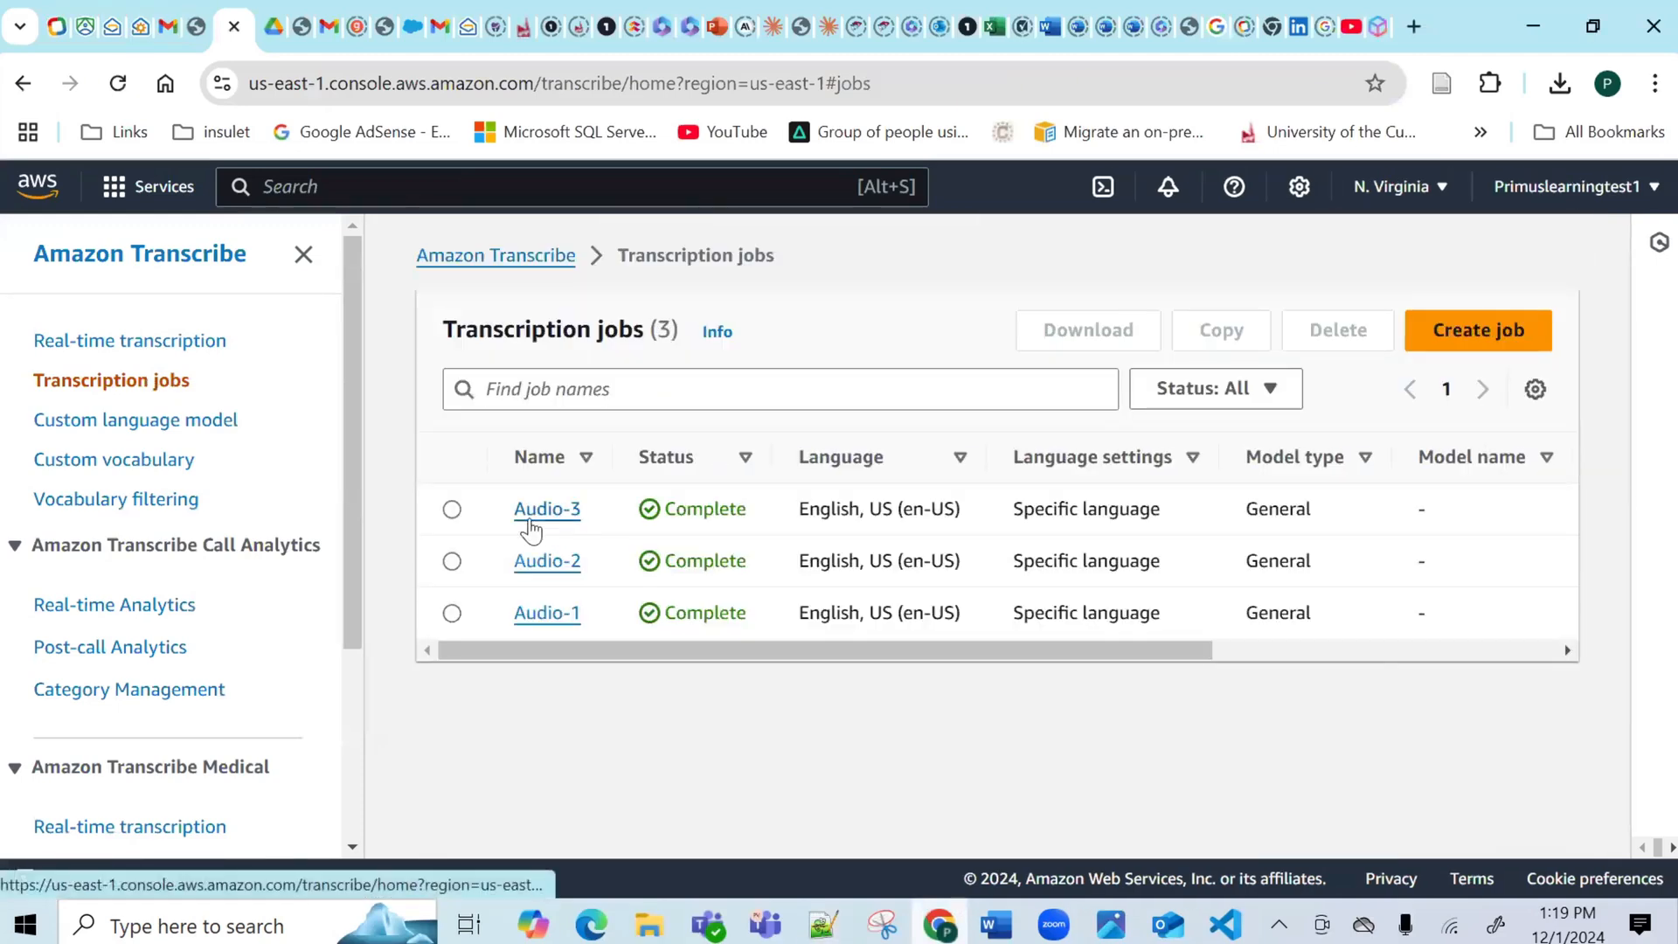
left_click(548, 509)
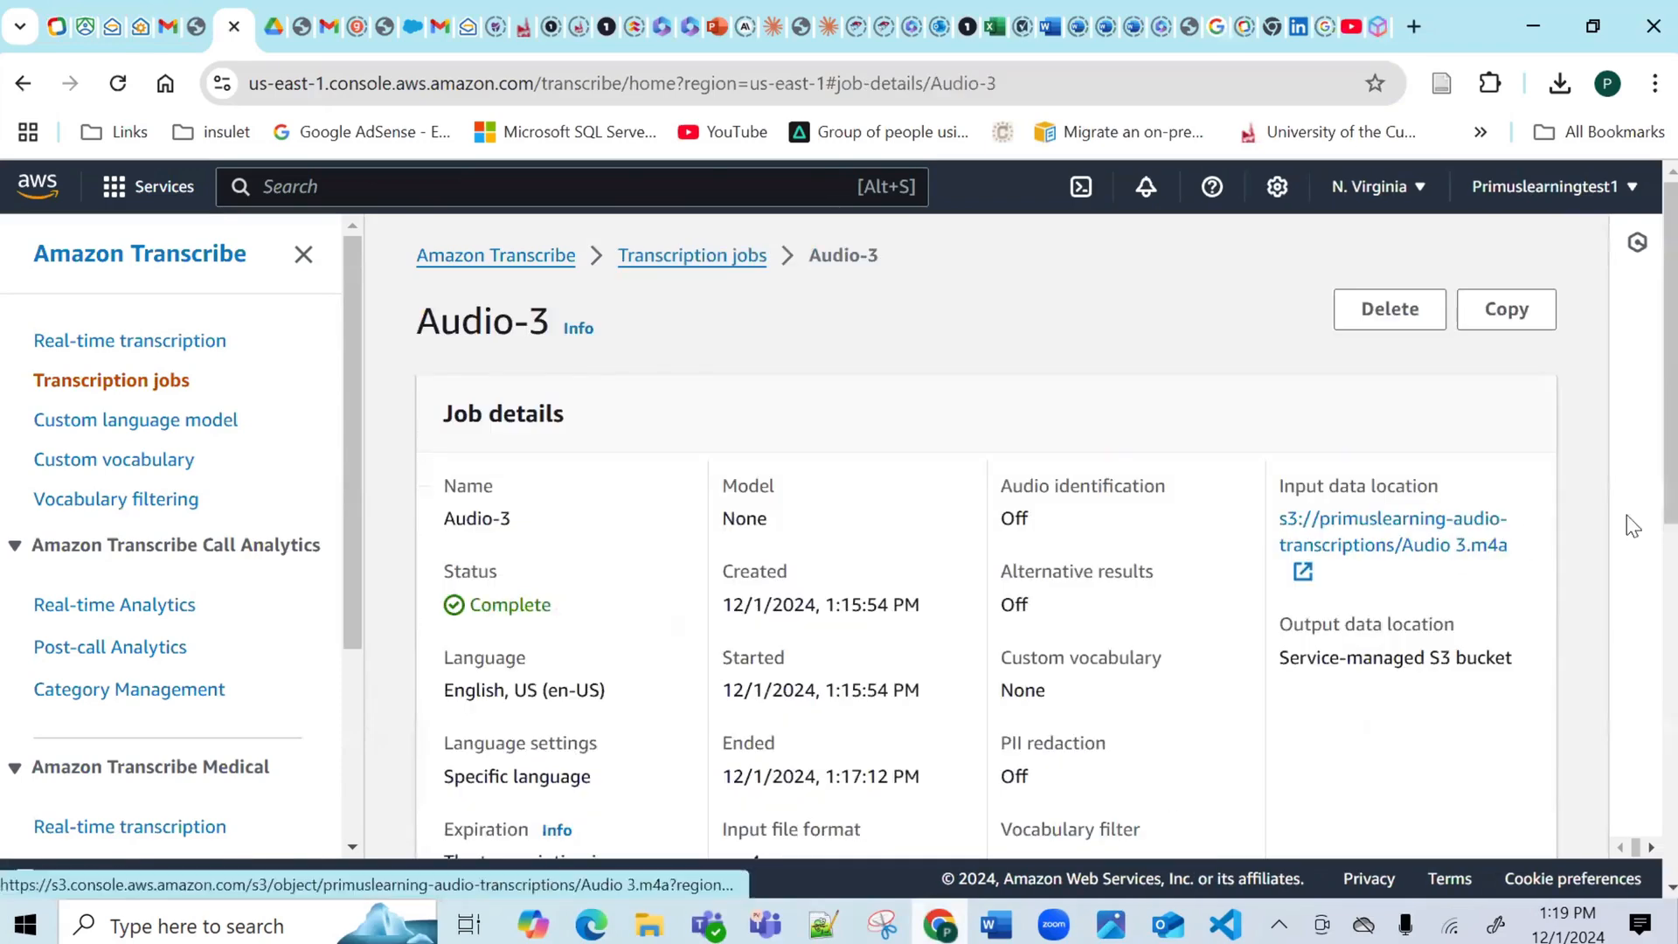
scroll(1648, 524, "down", 10)
scroll(1648, 648, "down", 5)
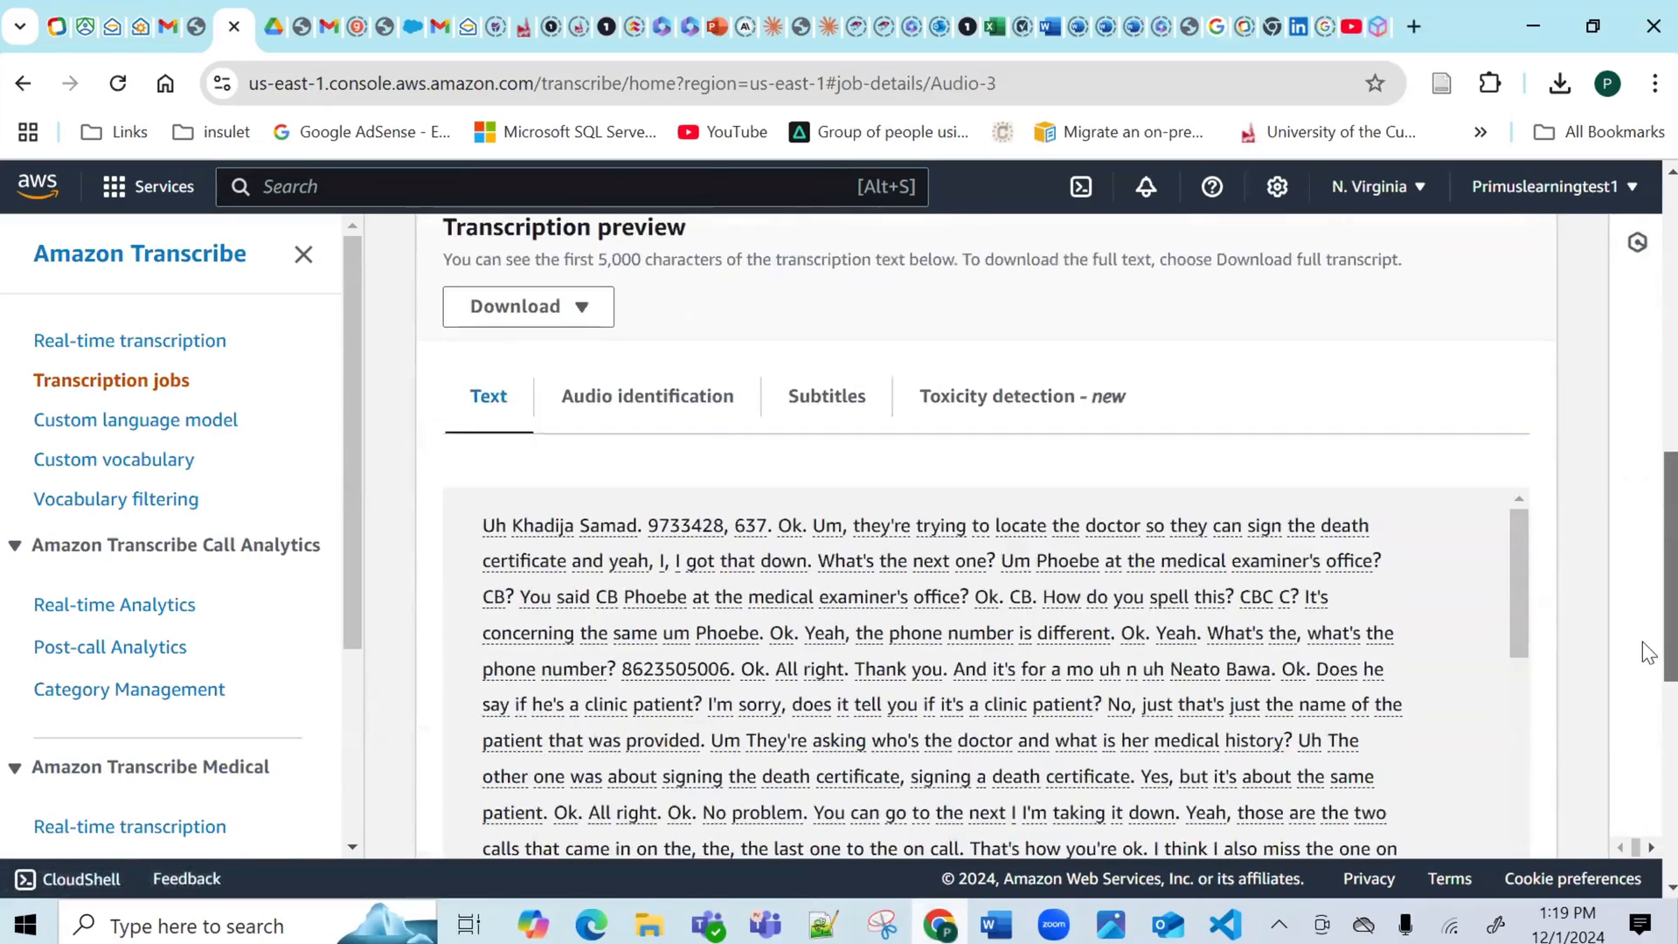
scroll(1649, 584, "up", 15)
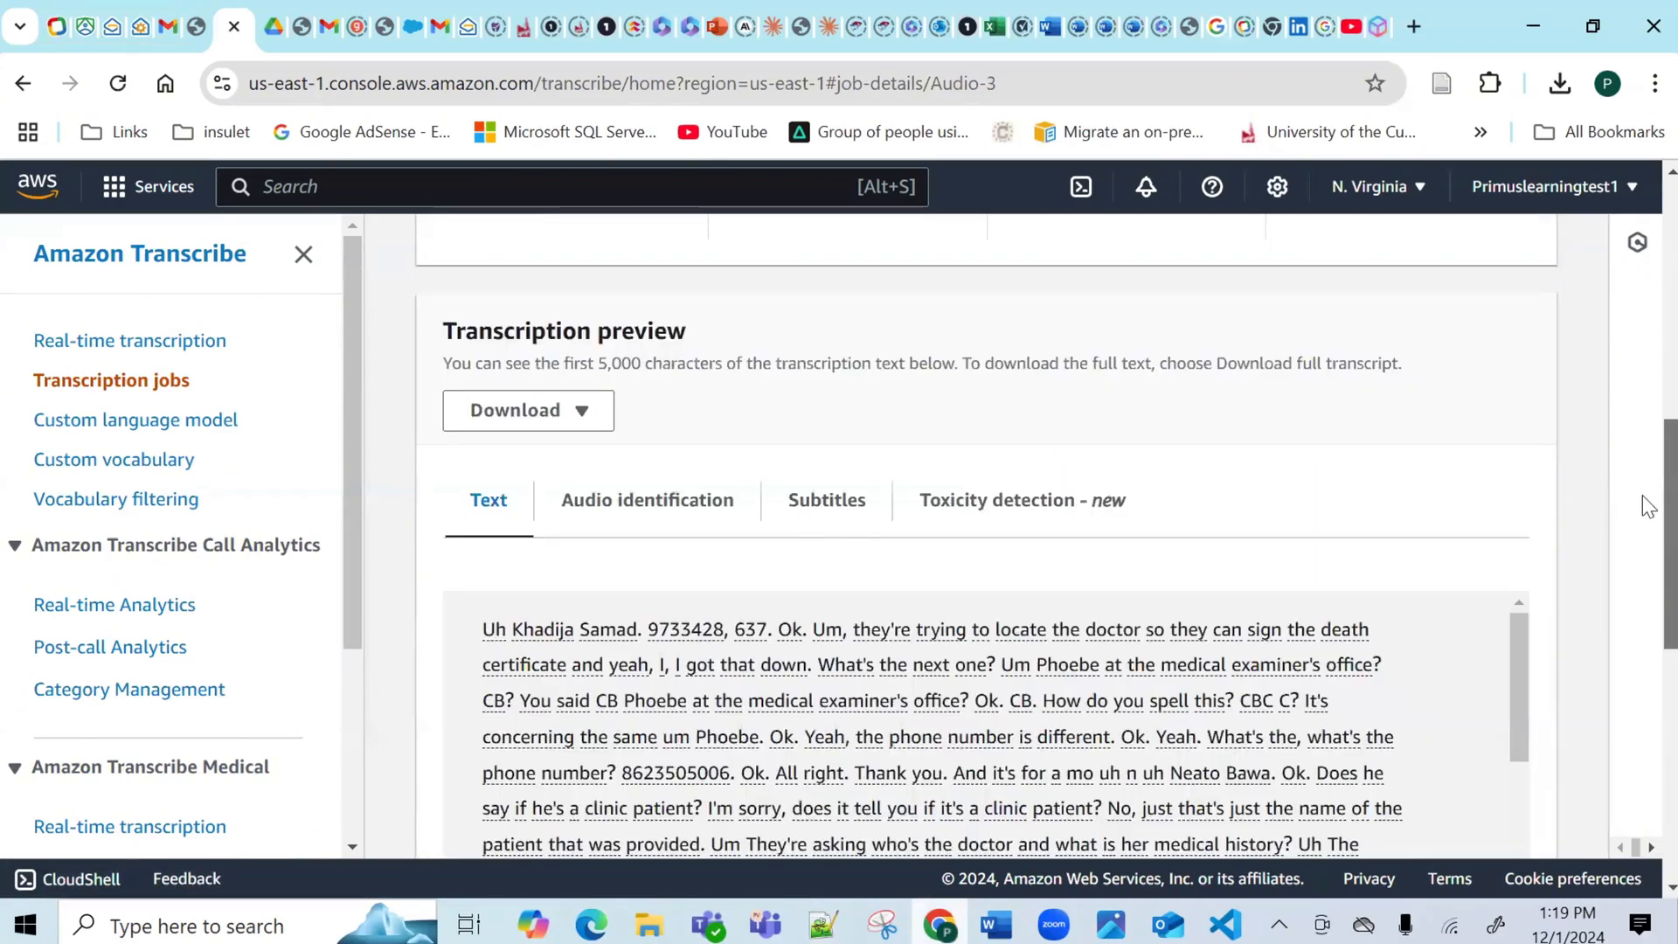
scroll(1641, 626, "down", 9)
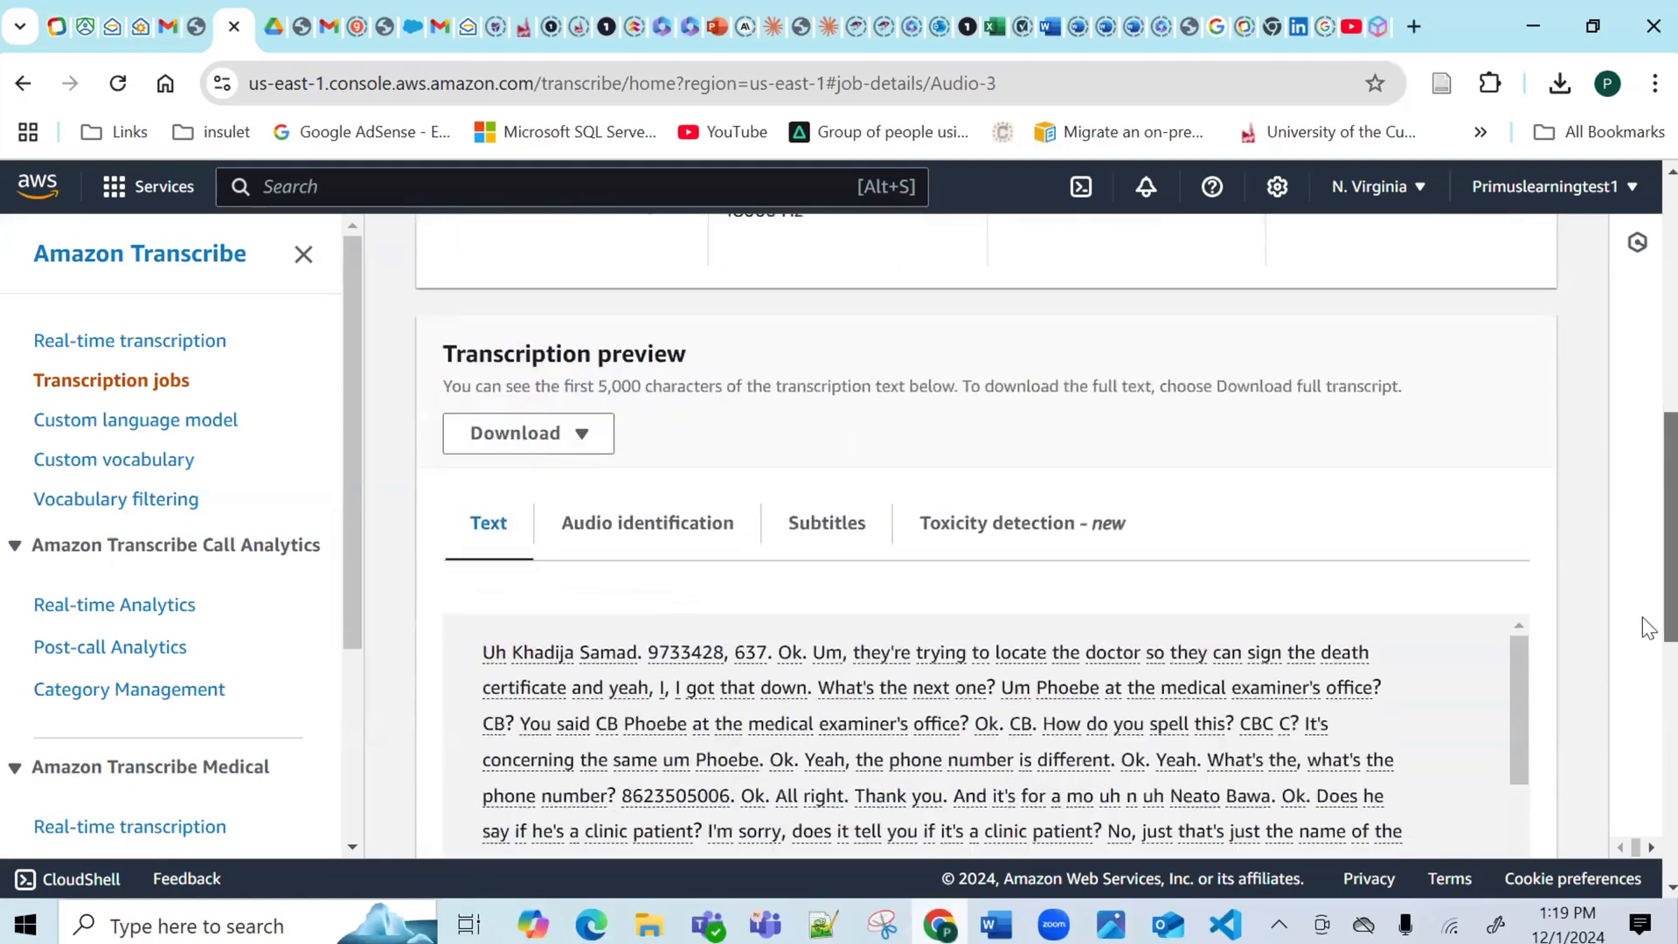
scroll(1640, 543, "up", 4)
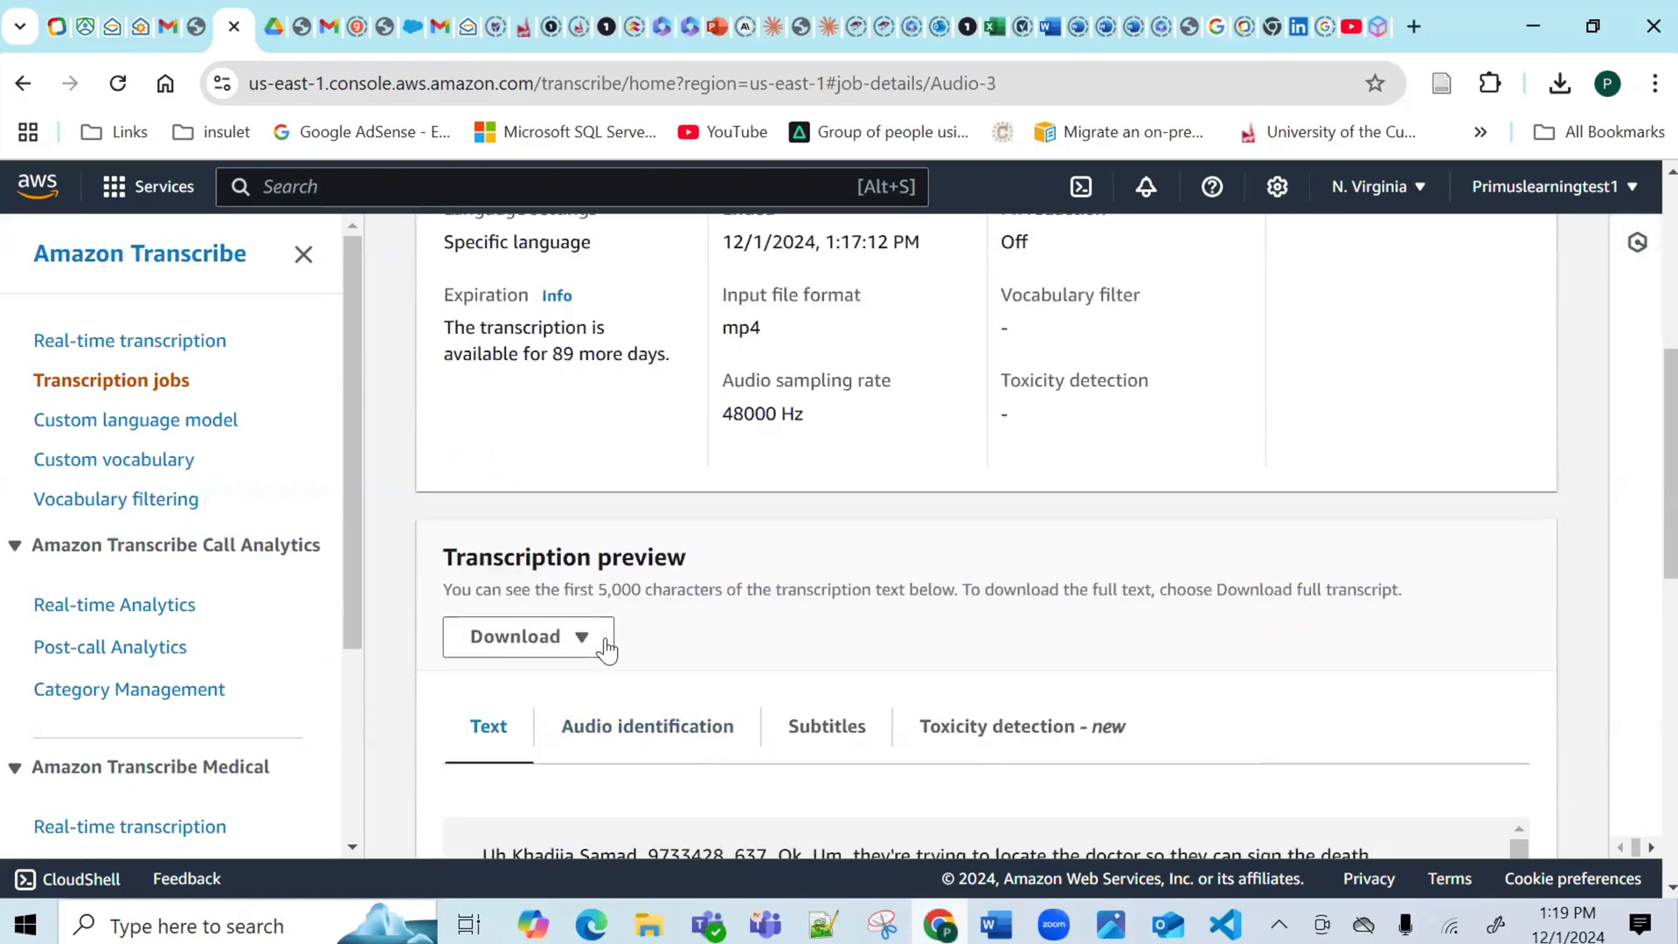
left_click(598, 645)
left_click(527, 718)
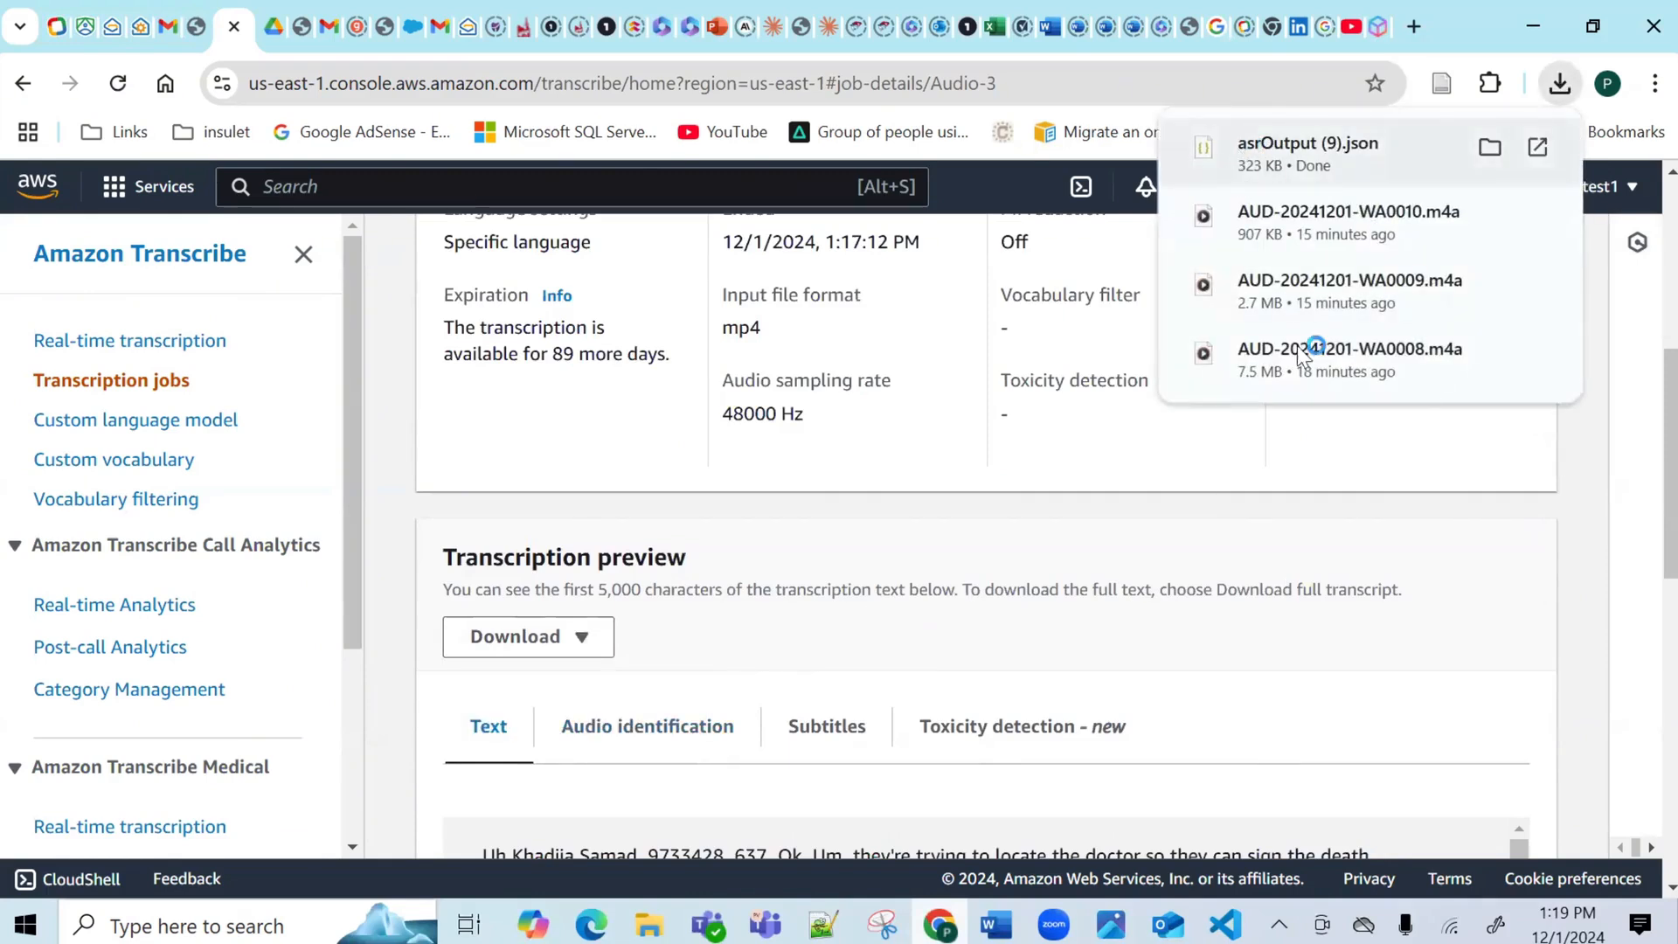
key("alt+Tab")
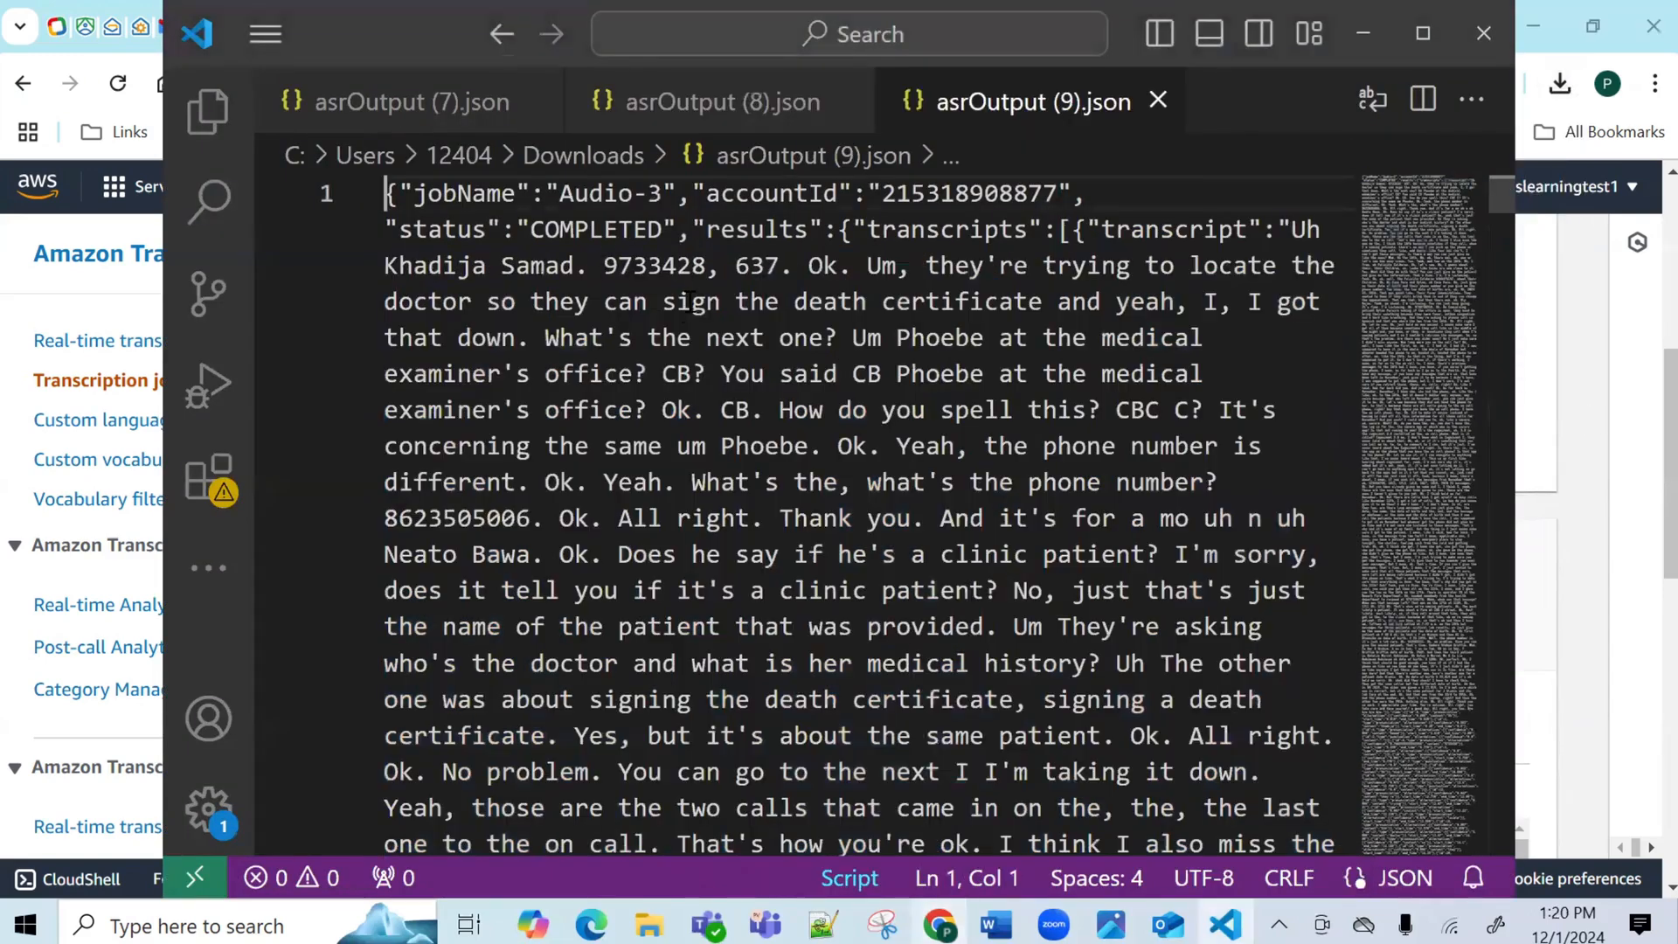
Select and copy the Audio-3 transcript from 'Uh' to 'bye bye bye.' in asrOutput (9).json.
mouse_move(825, 264)
mouse_move(1292, 222)
left_click_drag(1292, 229, 1273, 896)
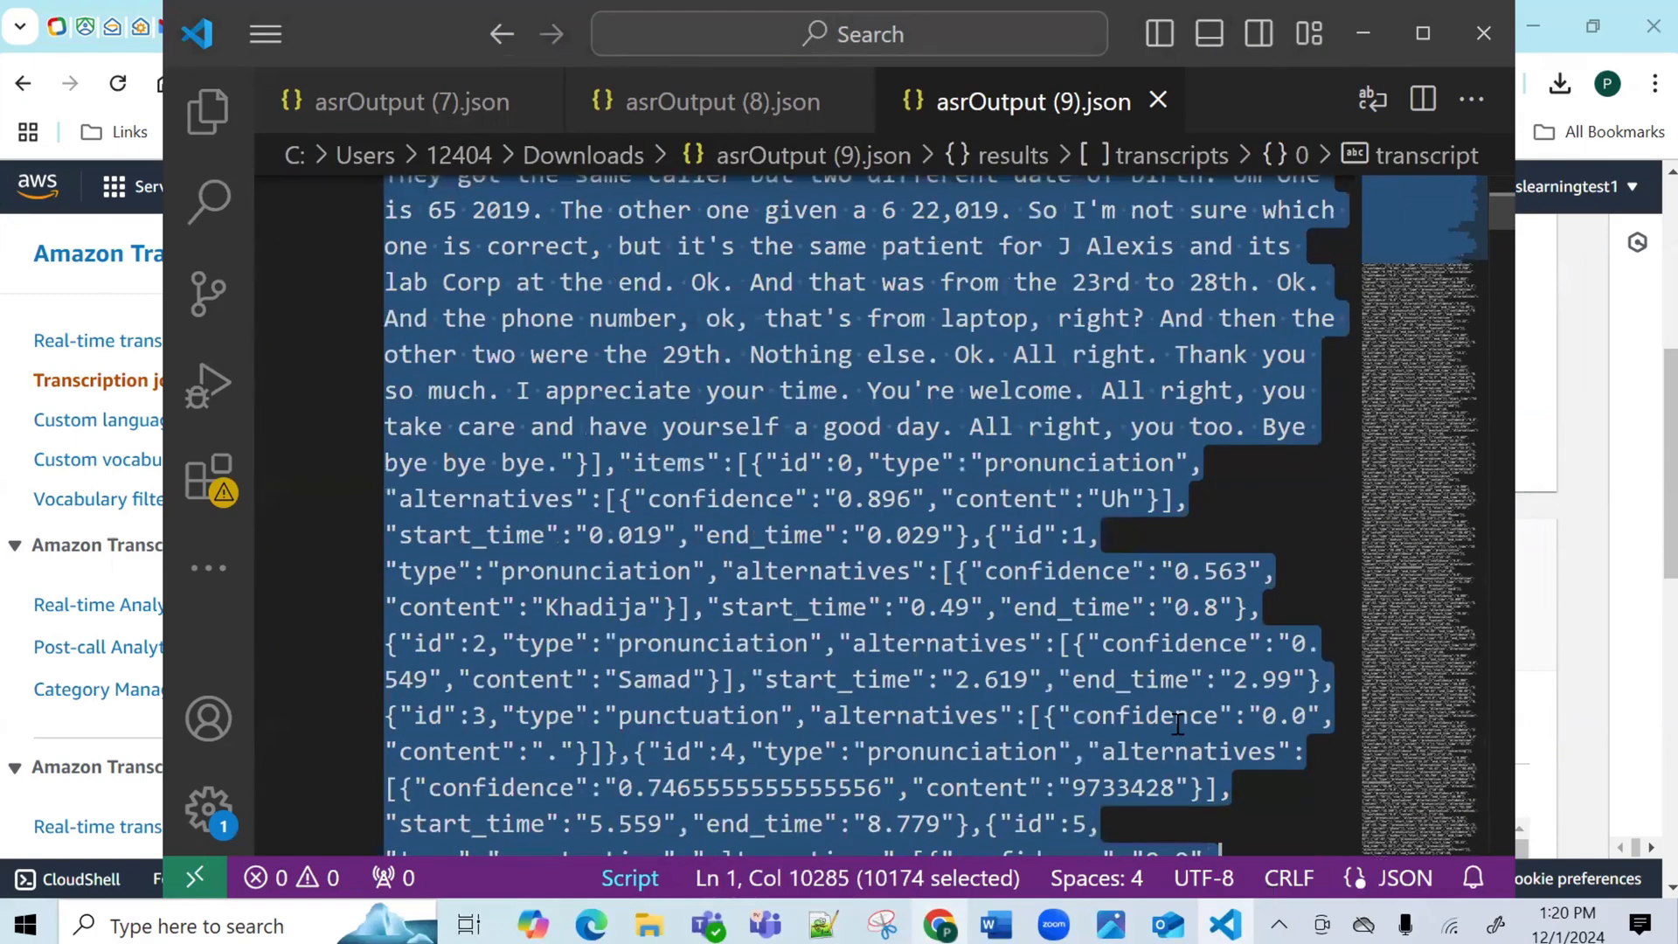
left_click_drag(1177, 723, 1062, 405)
left_click_drag(1103, 586, 556, 614)
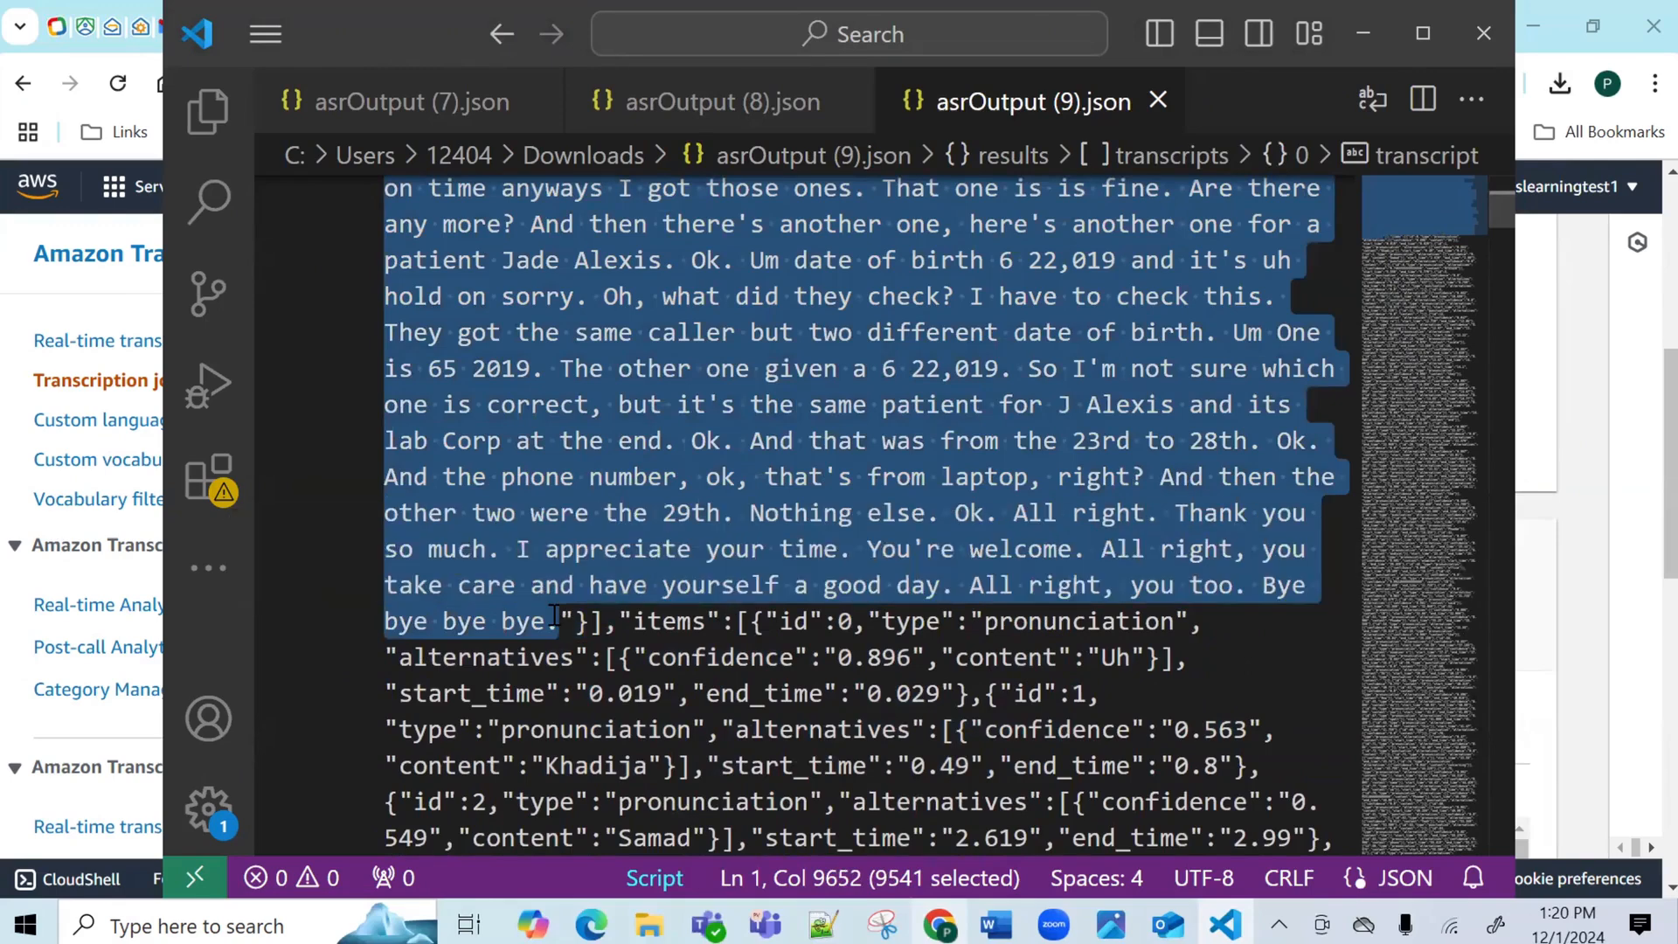
key("alt+Tab")
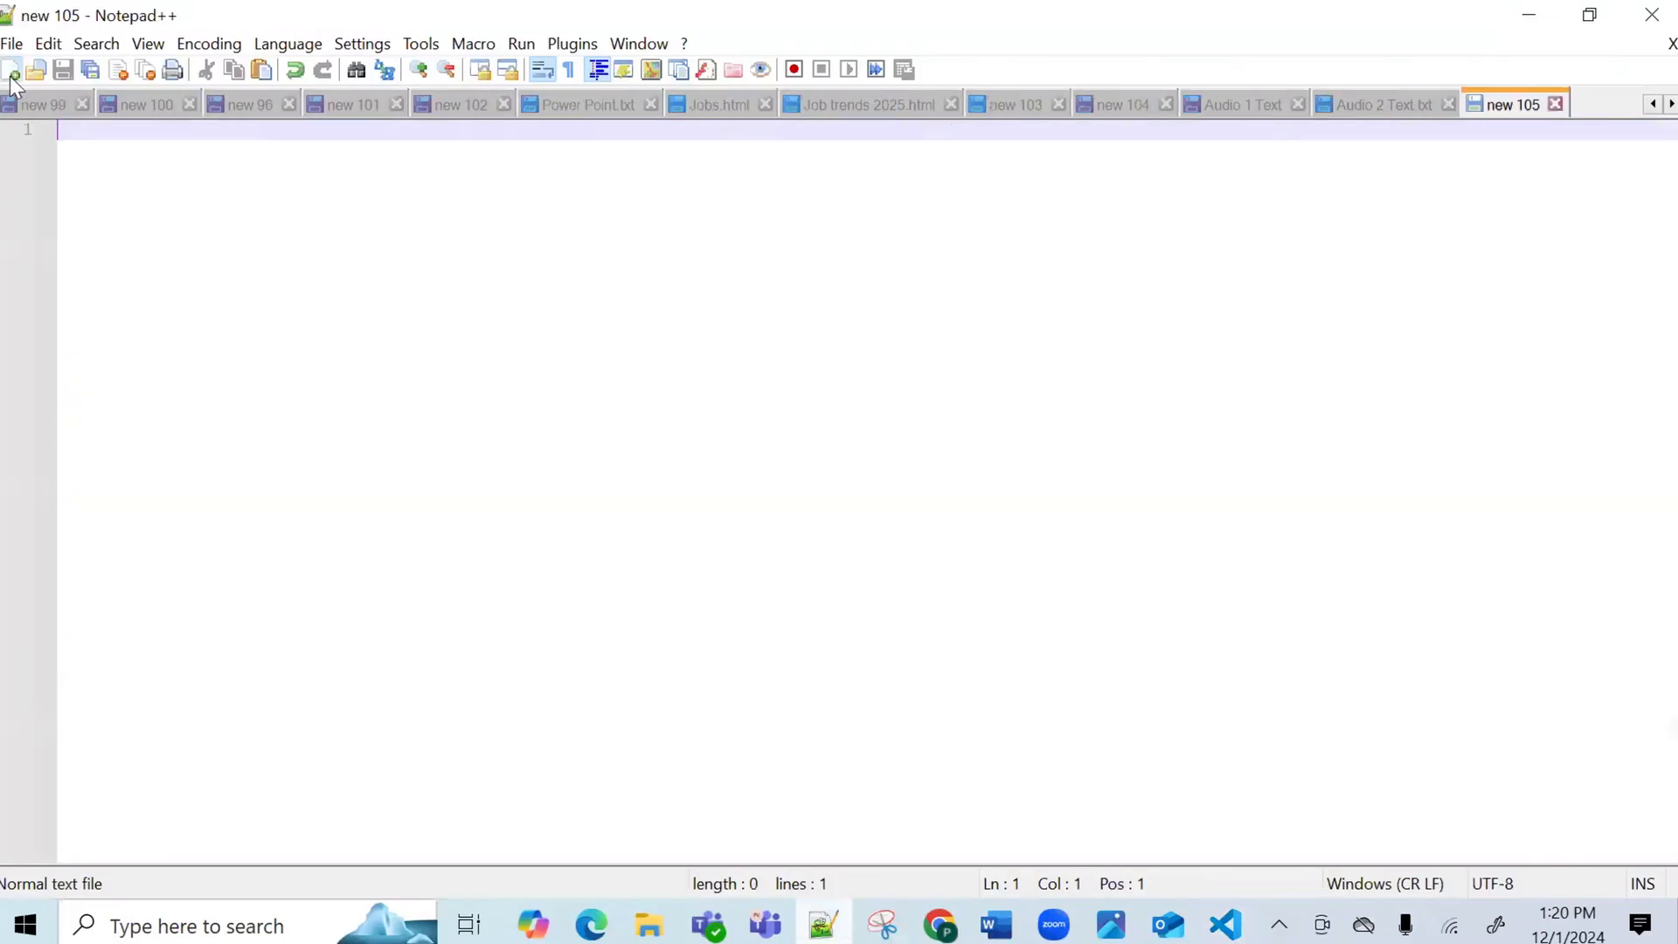
Paste the Audio-3 transcript into a new document and save it as 'Audio 3 text.txt'.
left_click(10, 70)
key("ctrl+v")
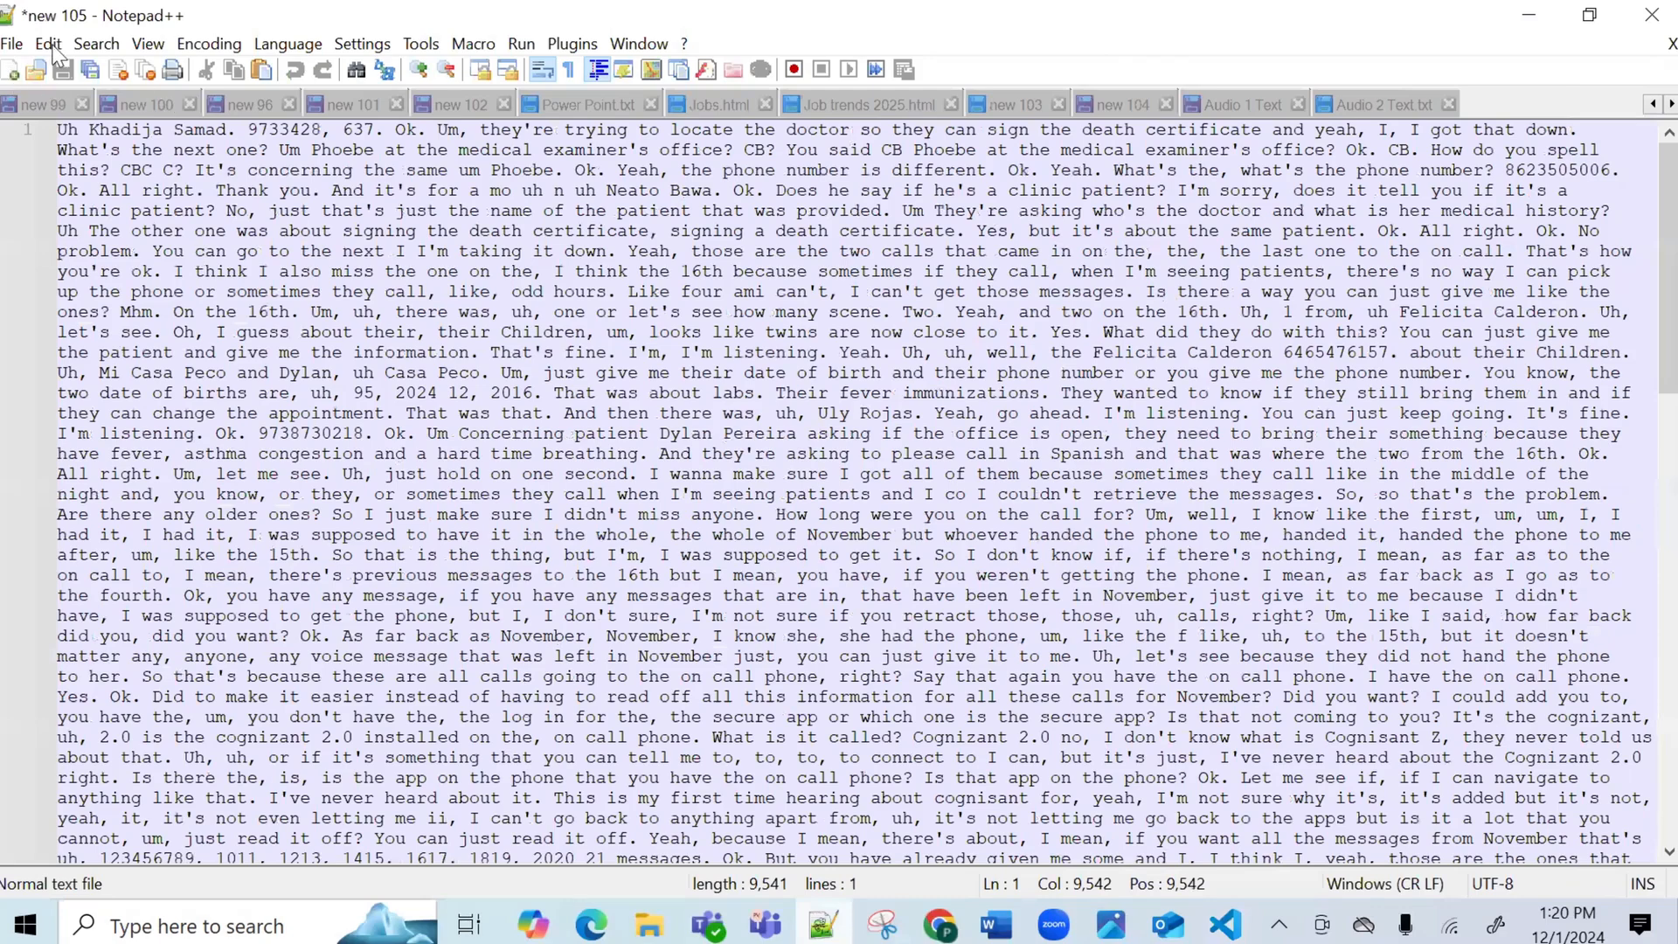
left_click(12, 43)
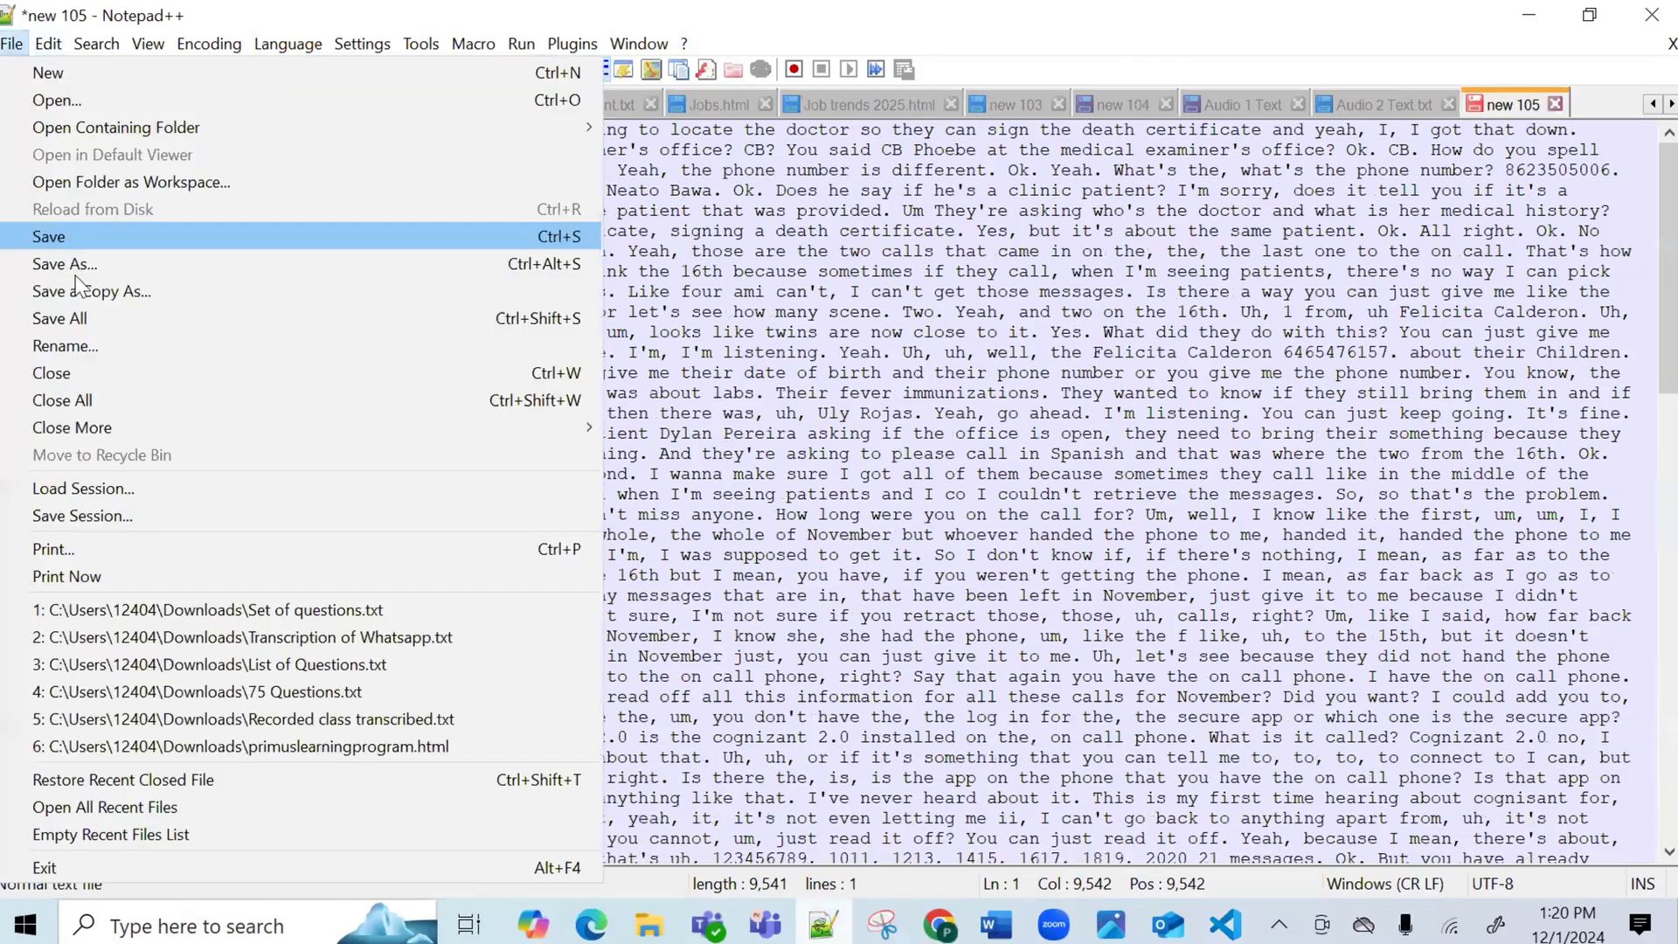
left_click(79, 264)
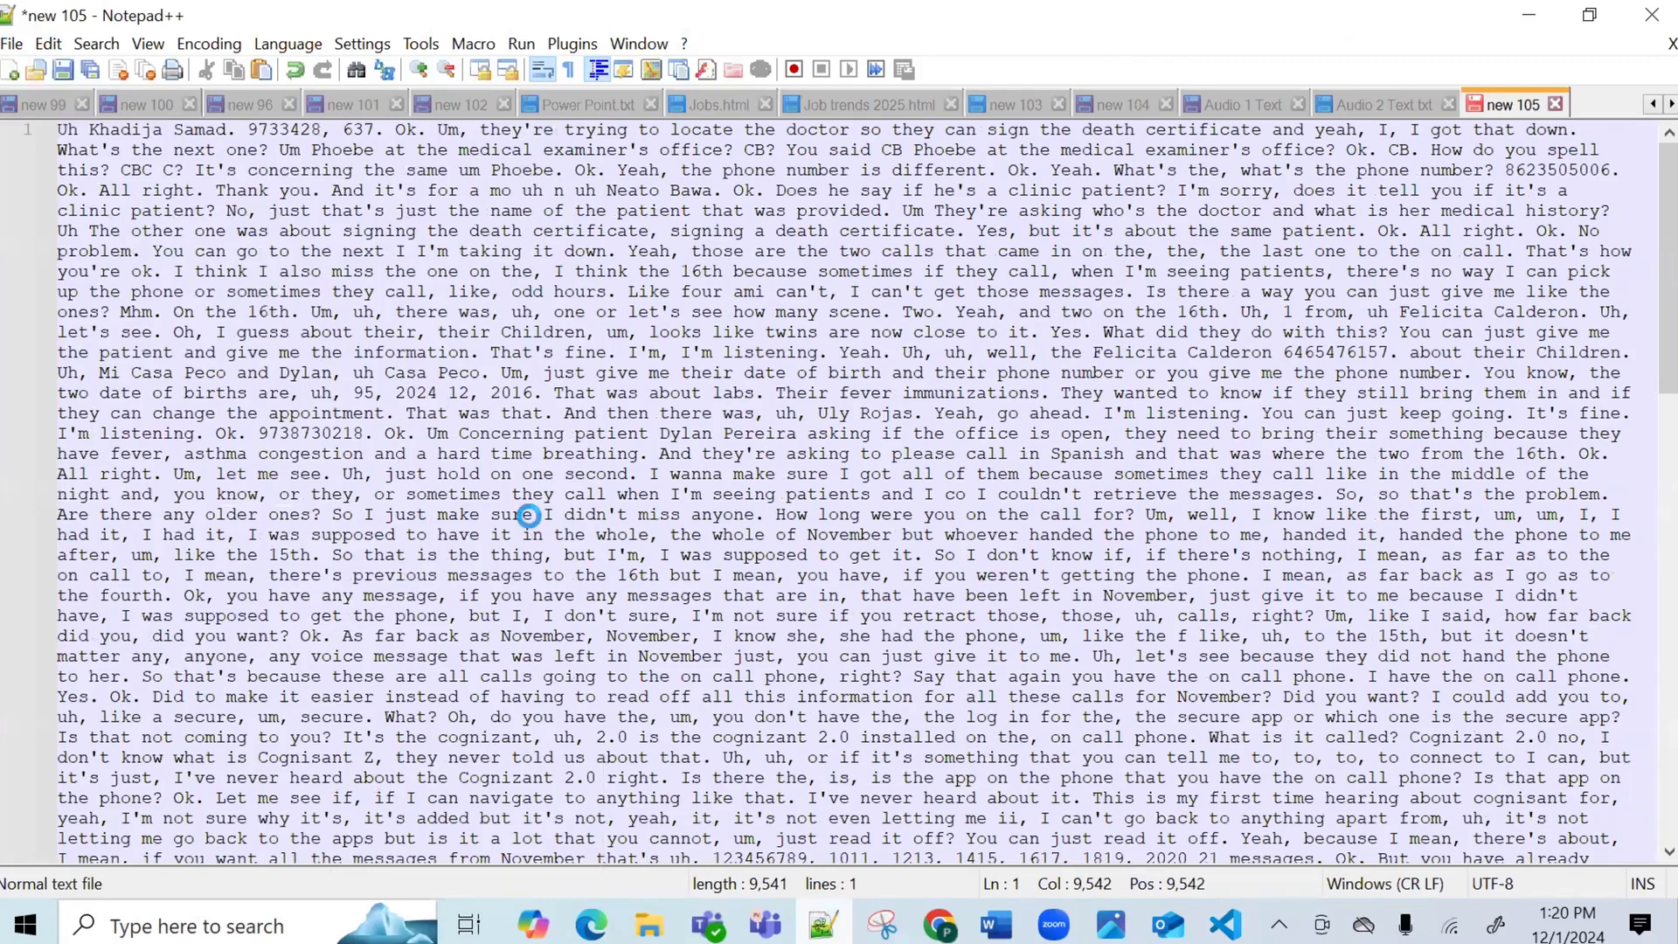
type("A")
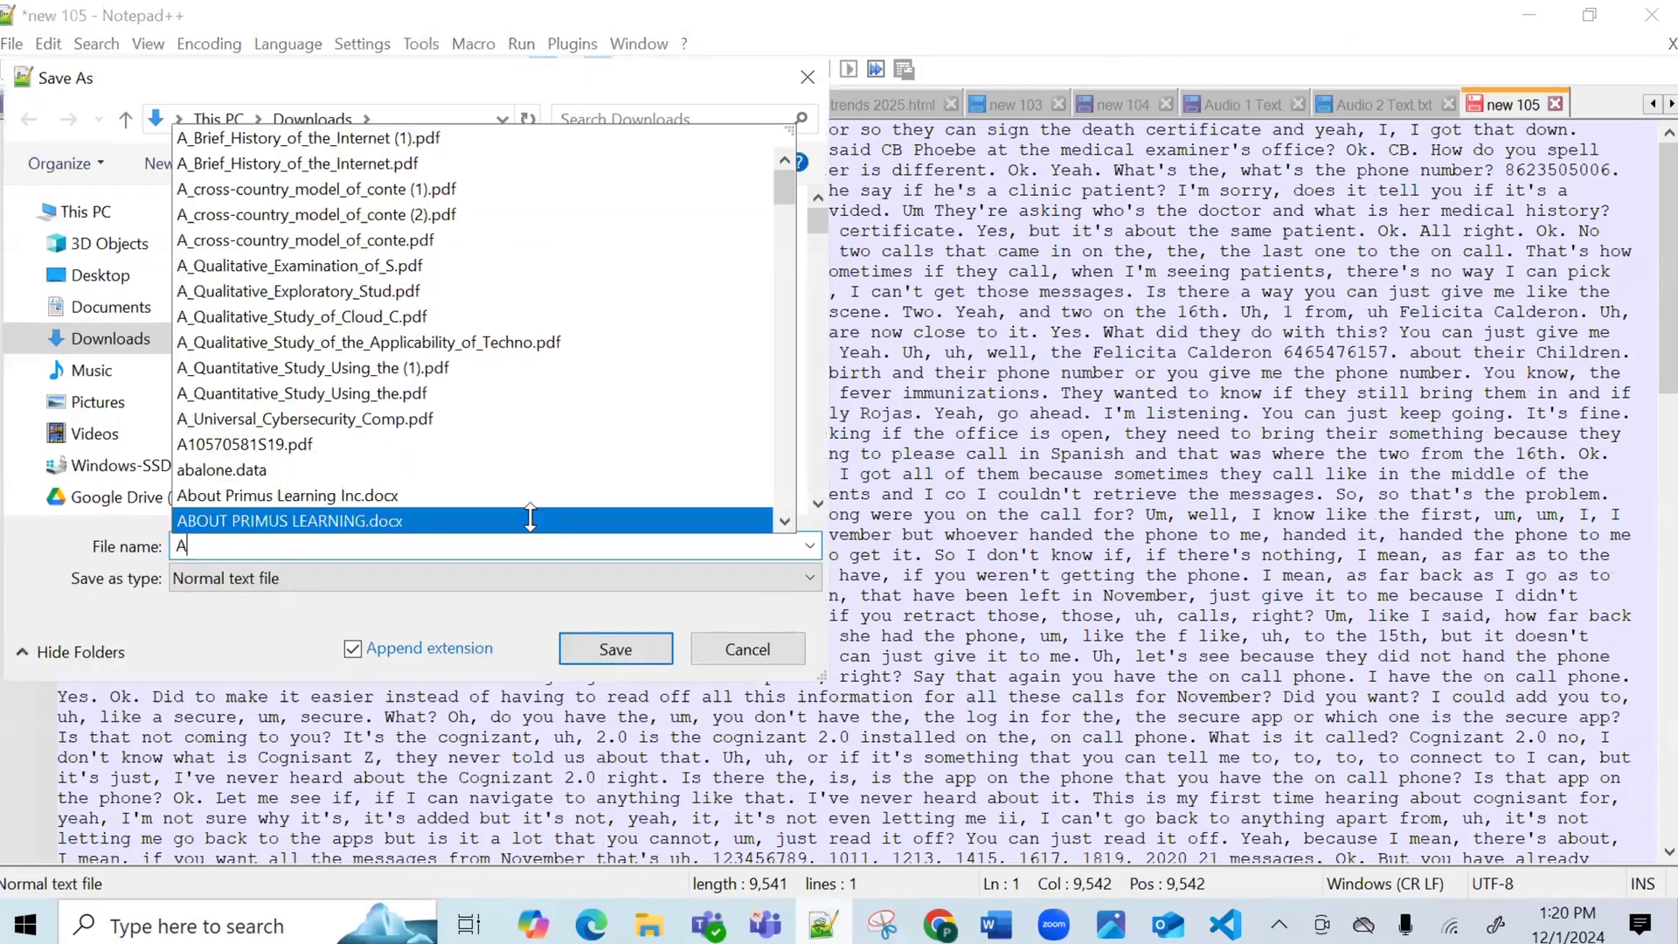
type("udio 3")
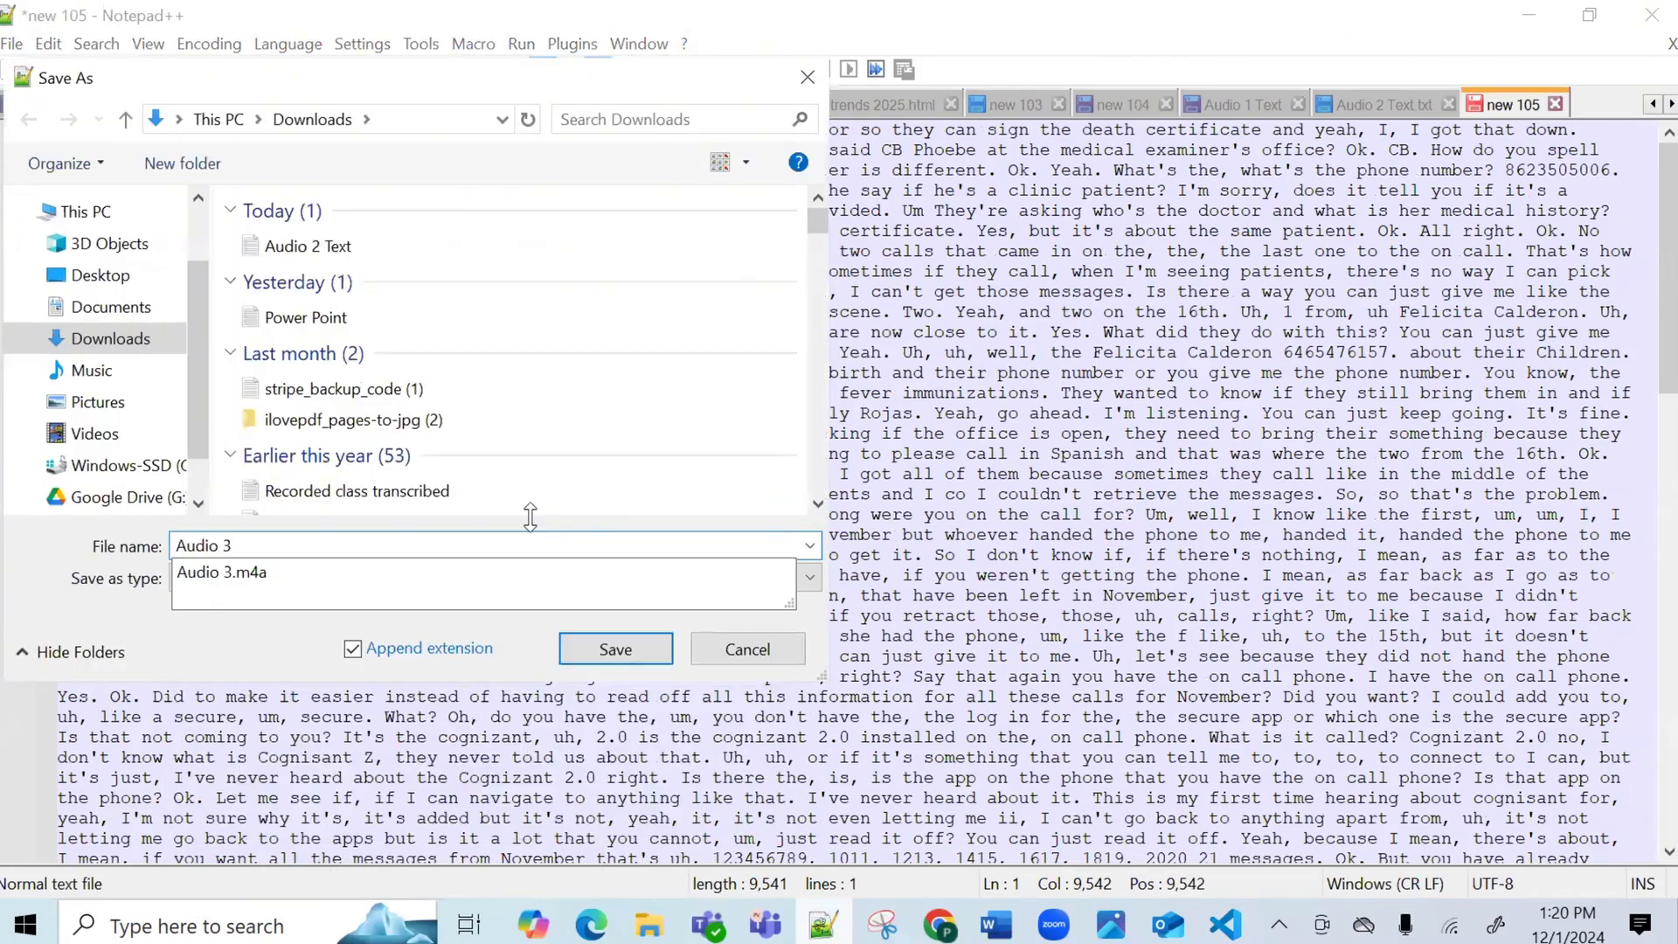
type(" text")
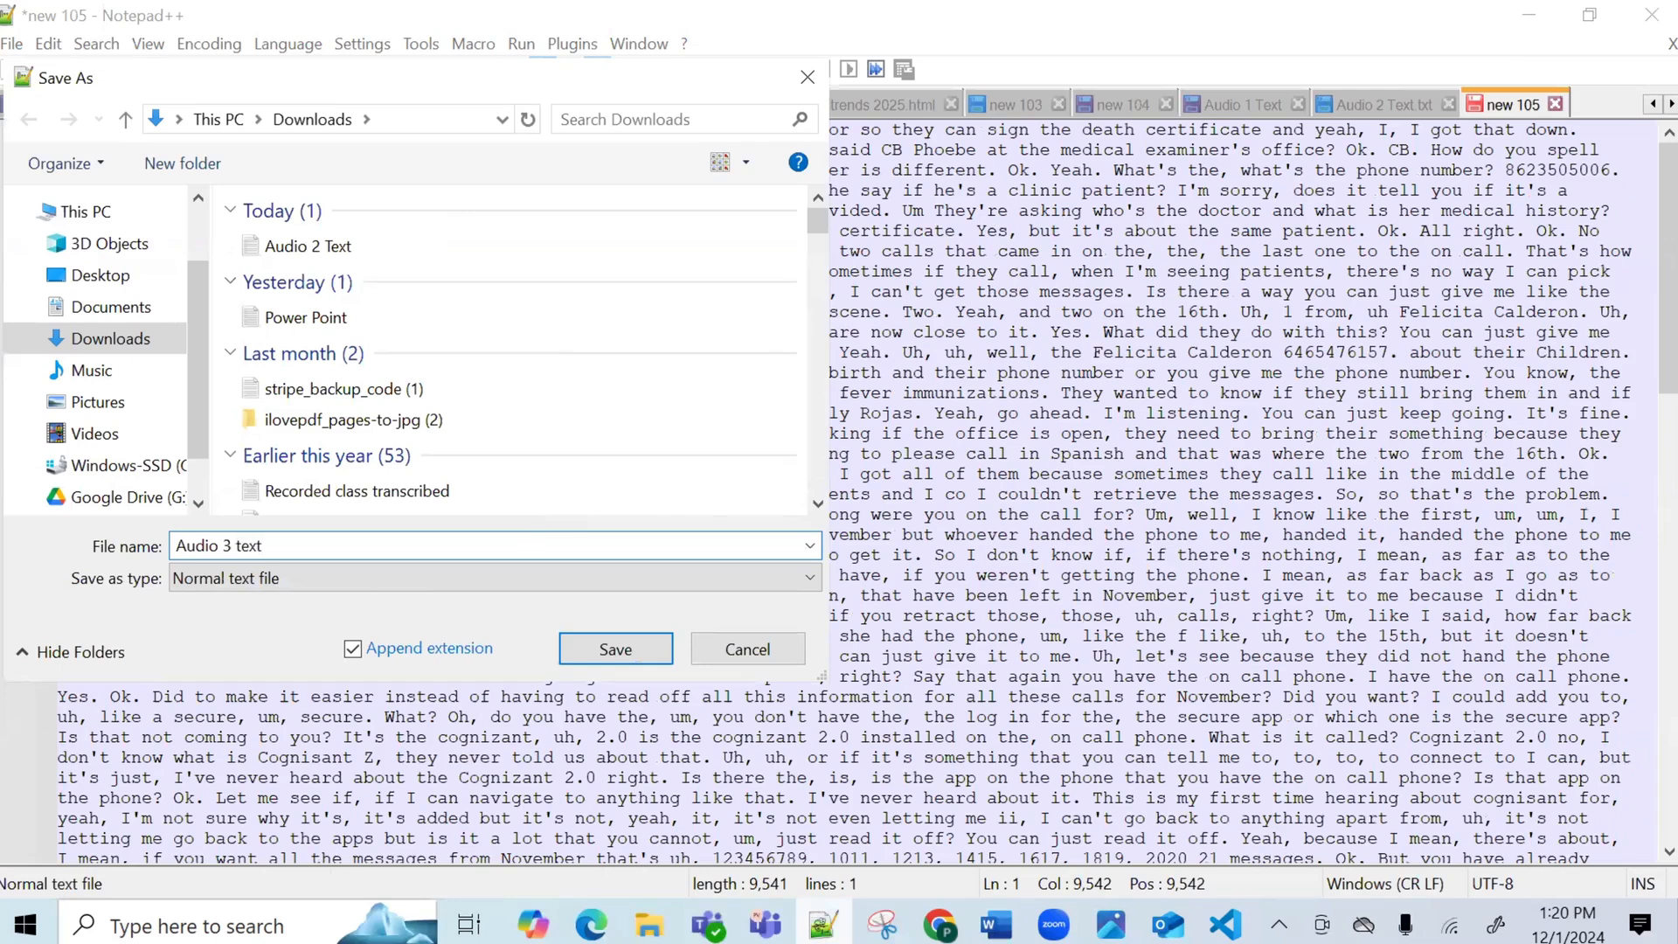
left_click(613, 660)
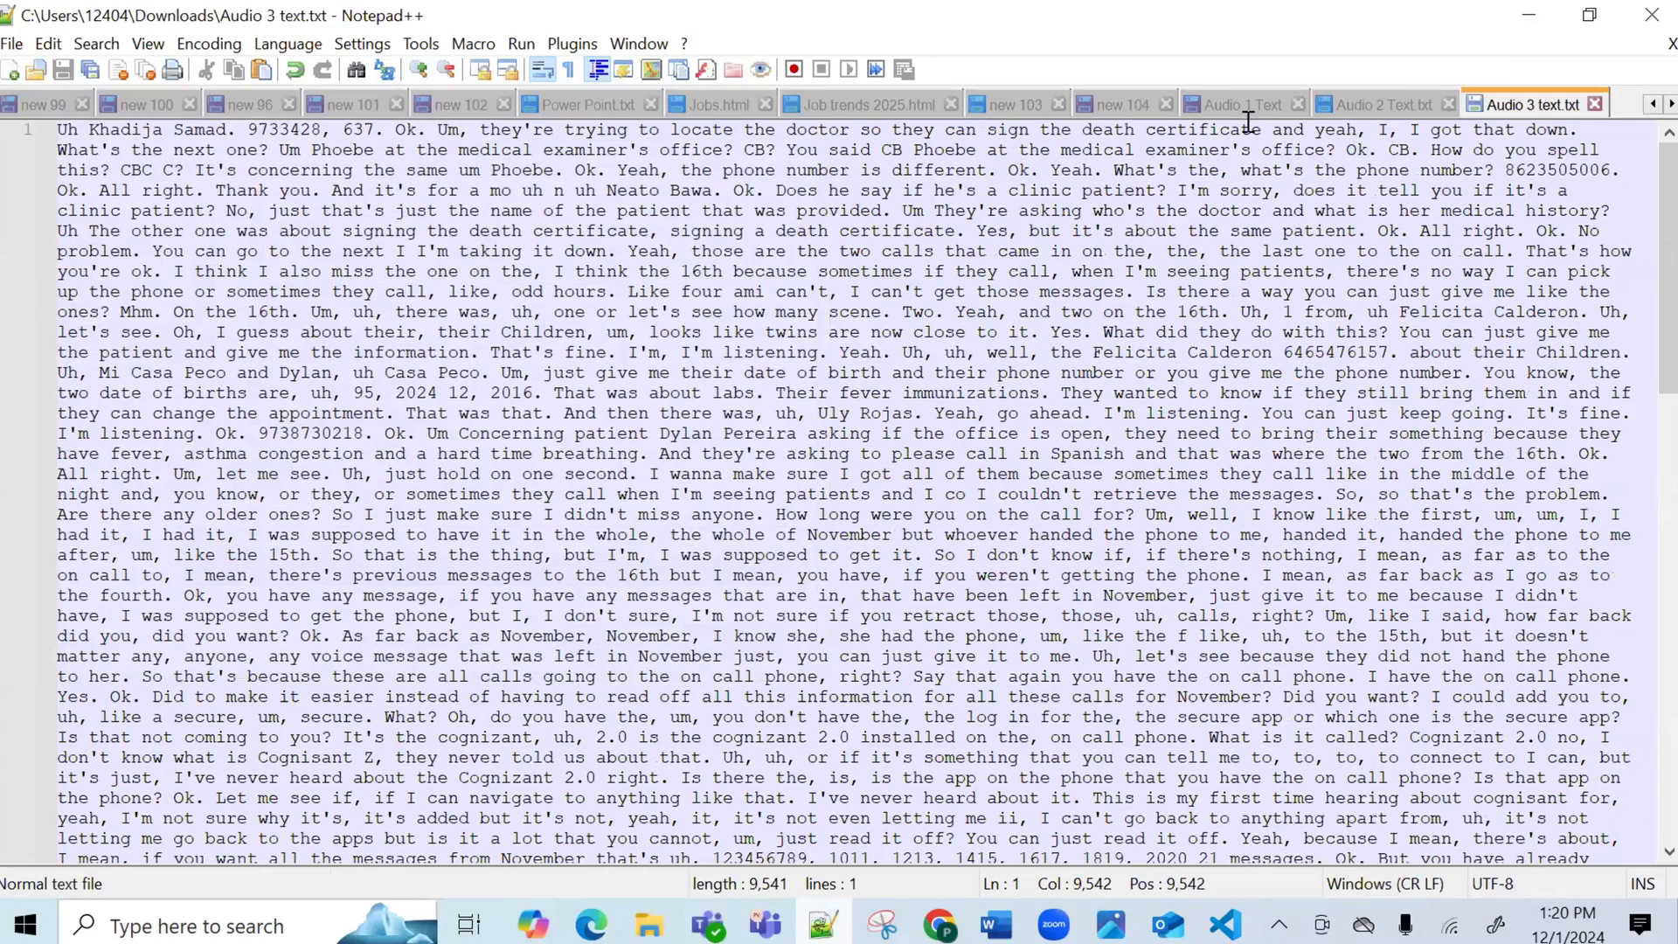
Save the Audio 1 Text tab as 'Audio 1 Text.txt' in Downloads.
left_click(1248, 106)
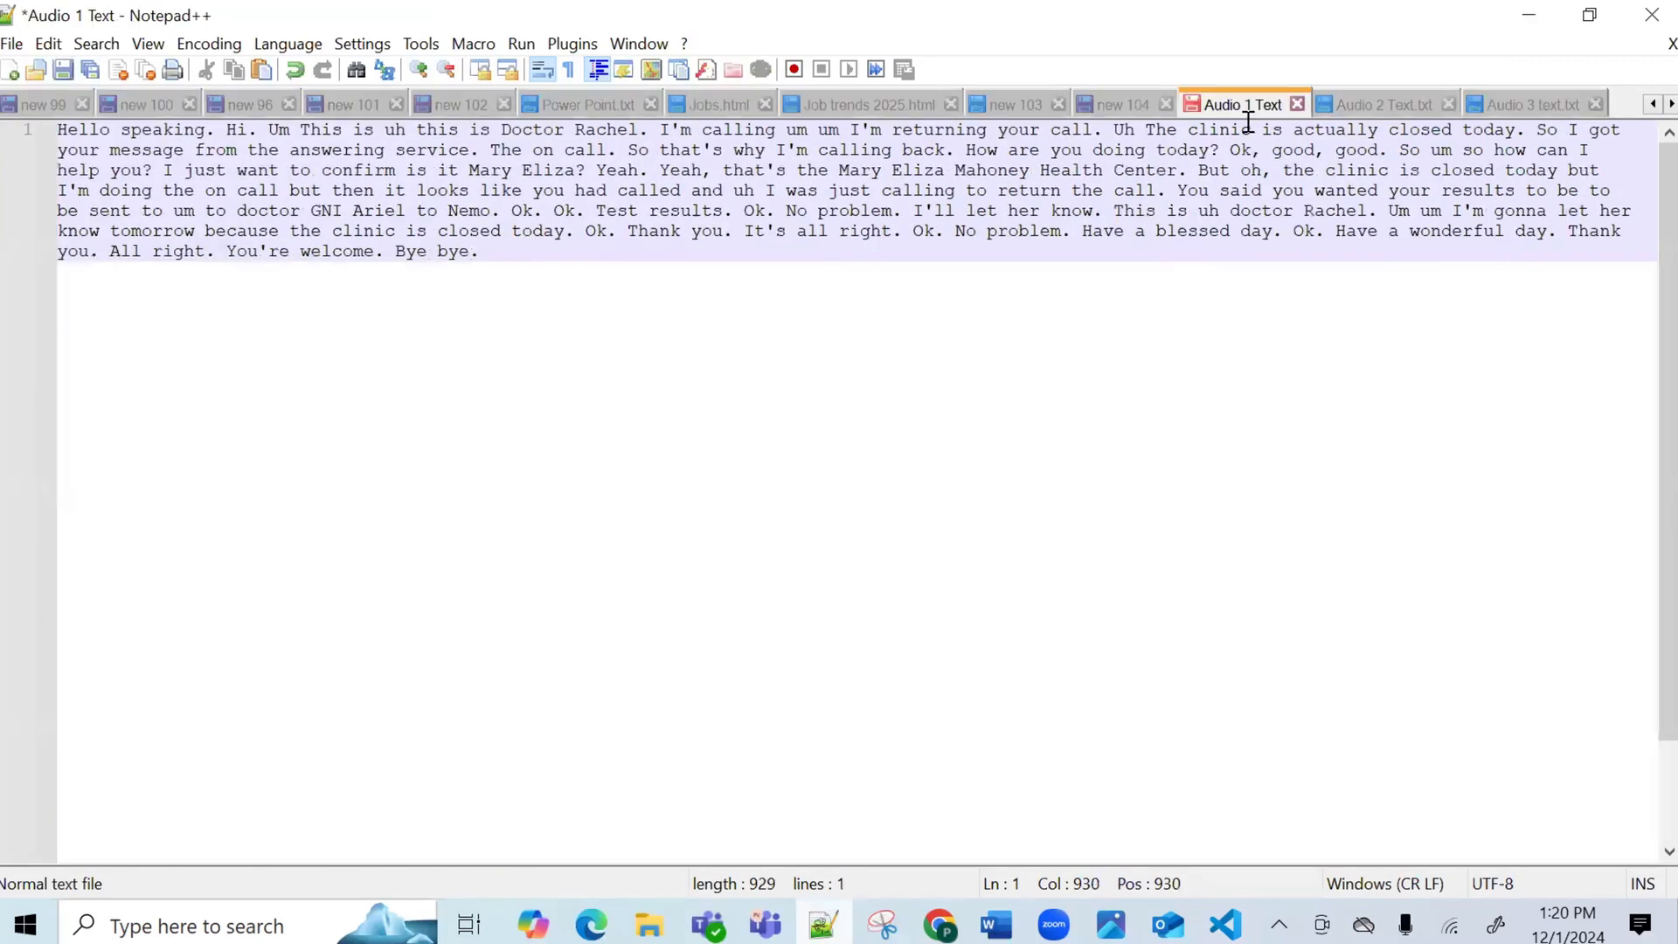
left_click(12, 43)
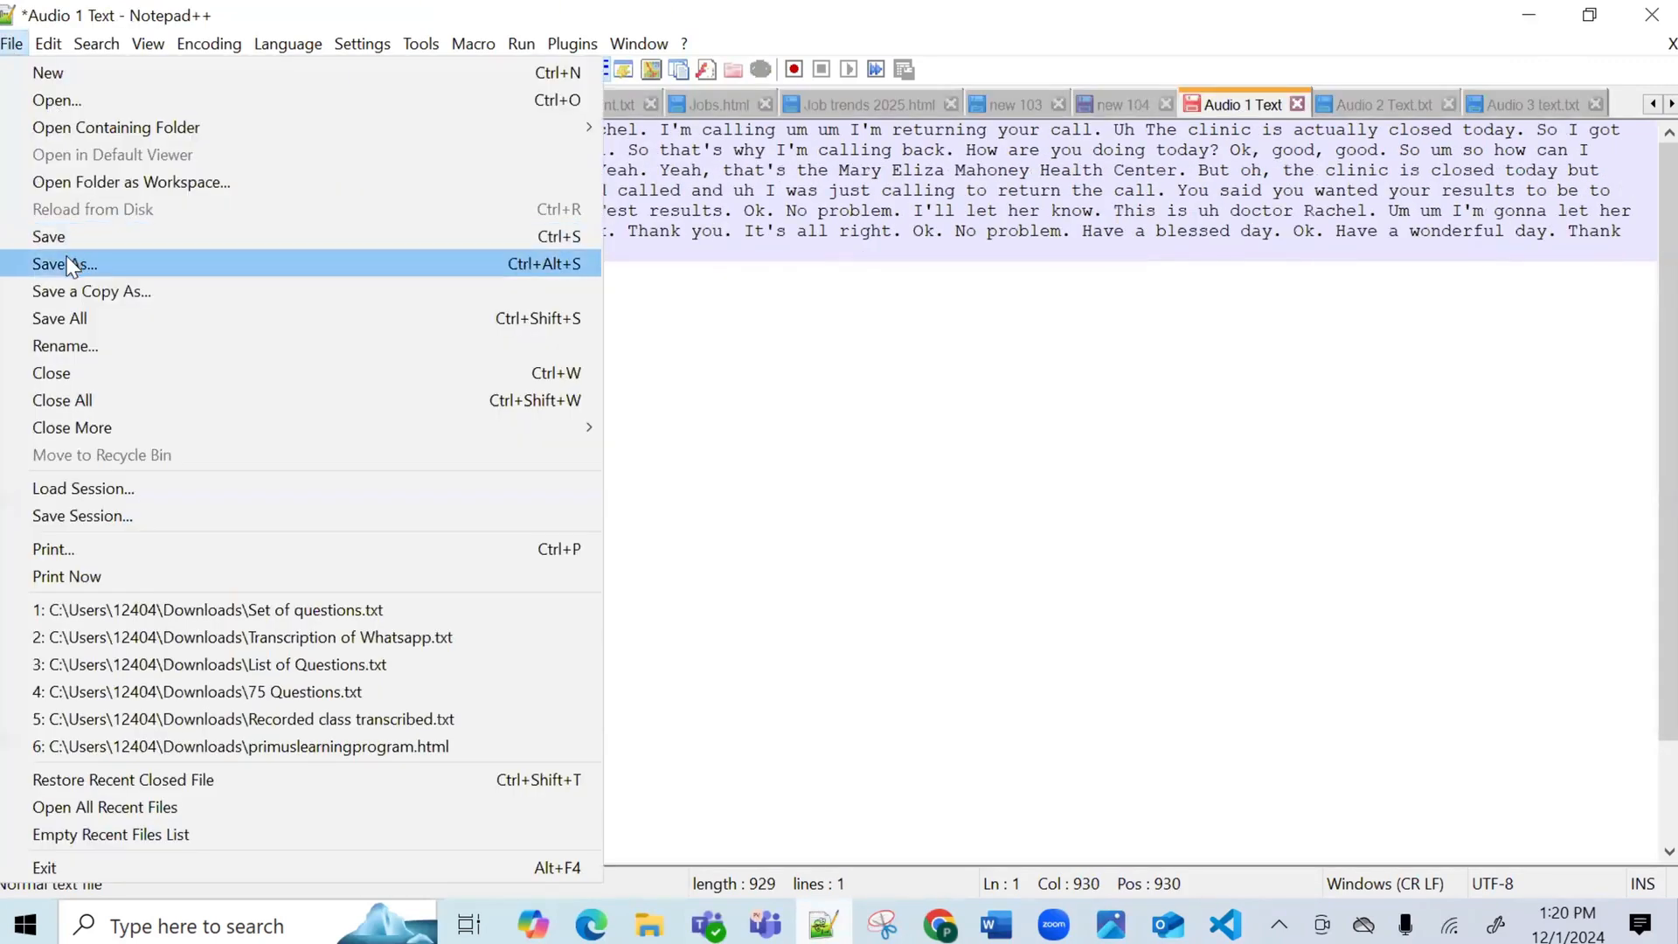
left_click(70, 265)
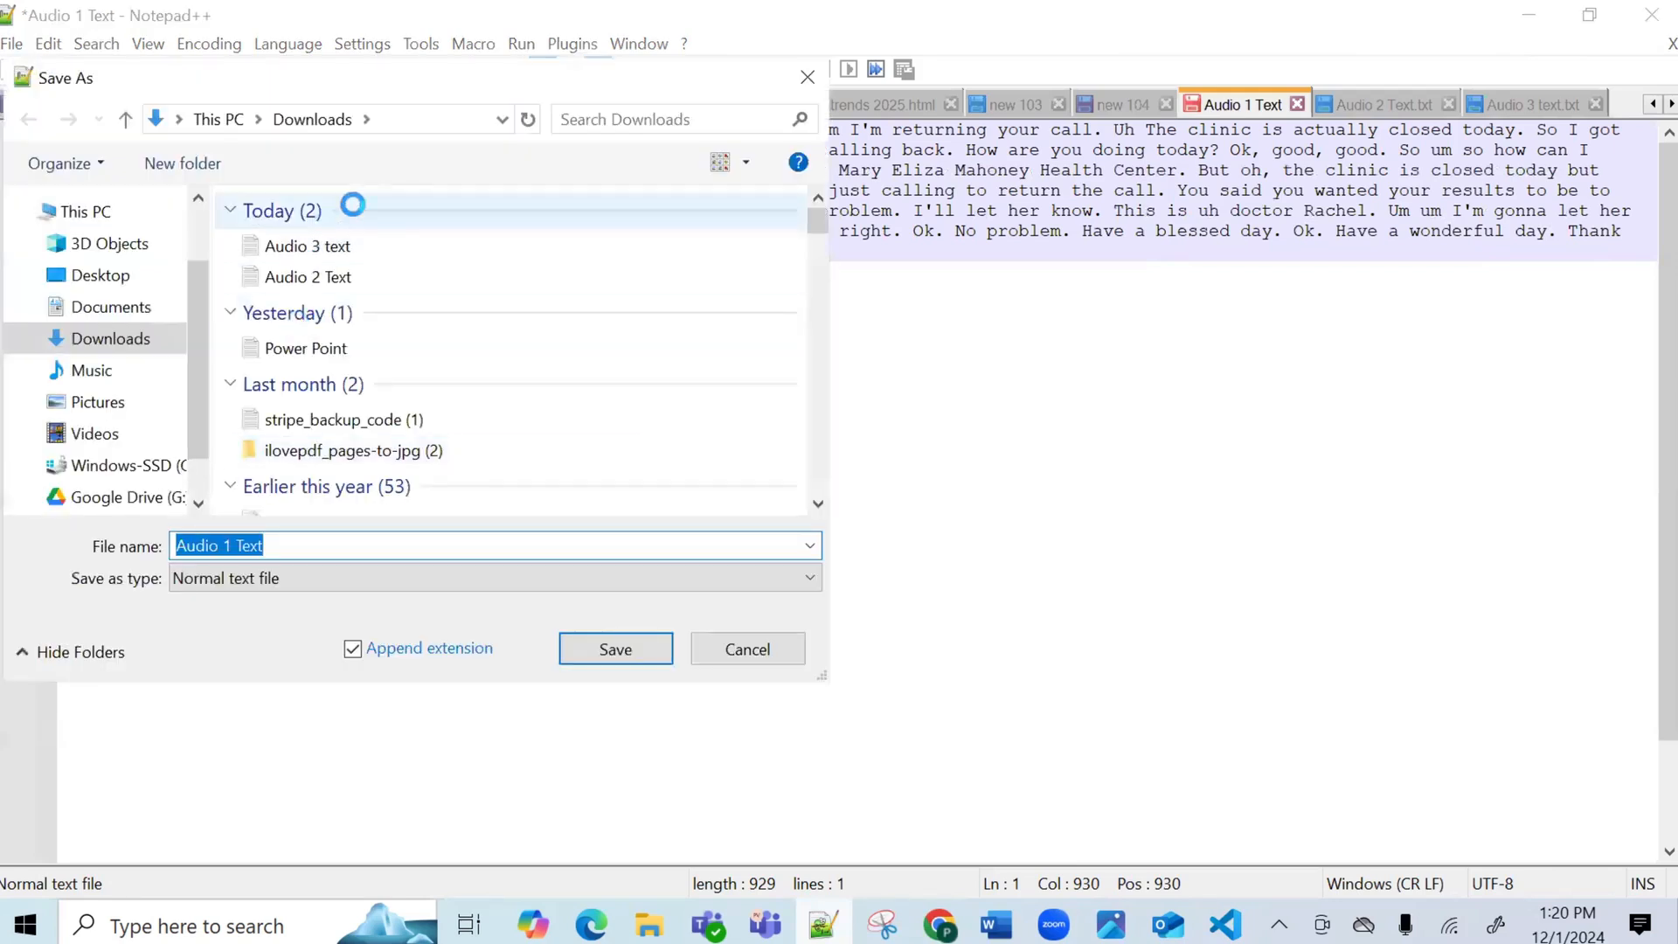
left_click(649, 640)
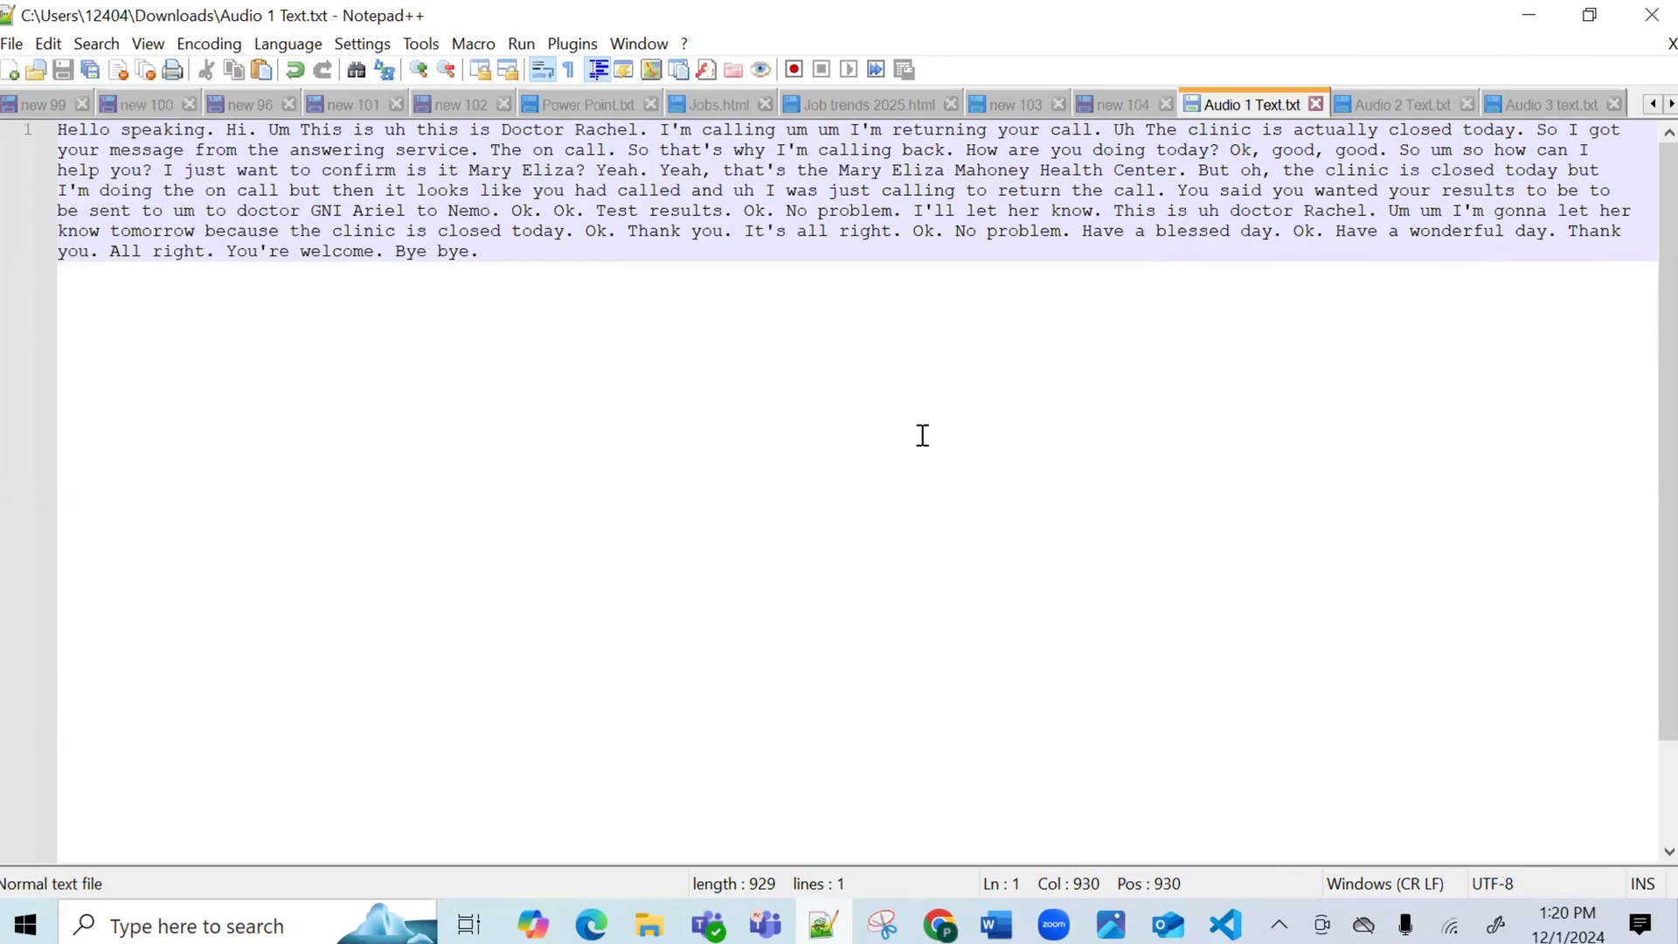
Delete the Audio-3, Audio-2 and Audio-1 transcription jobs one by one, confirming each deletion.
left_click(939, 925)
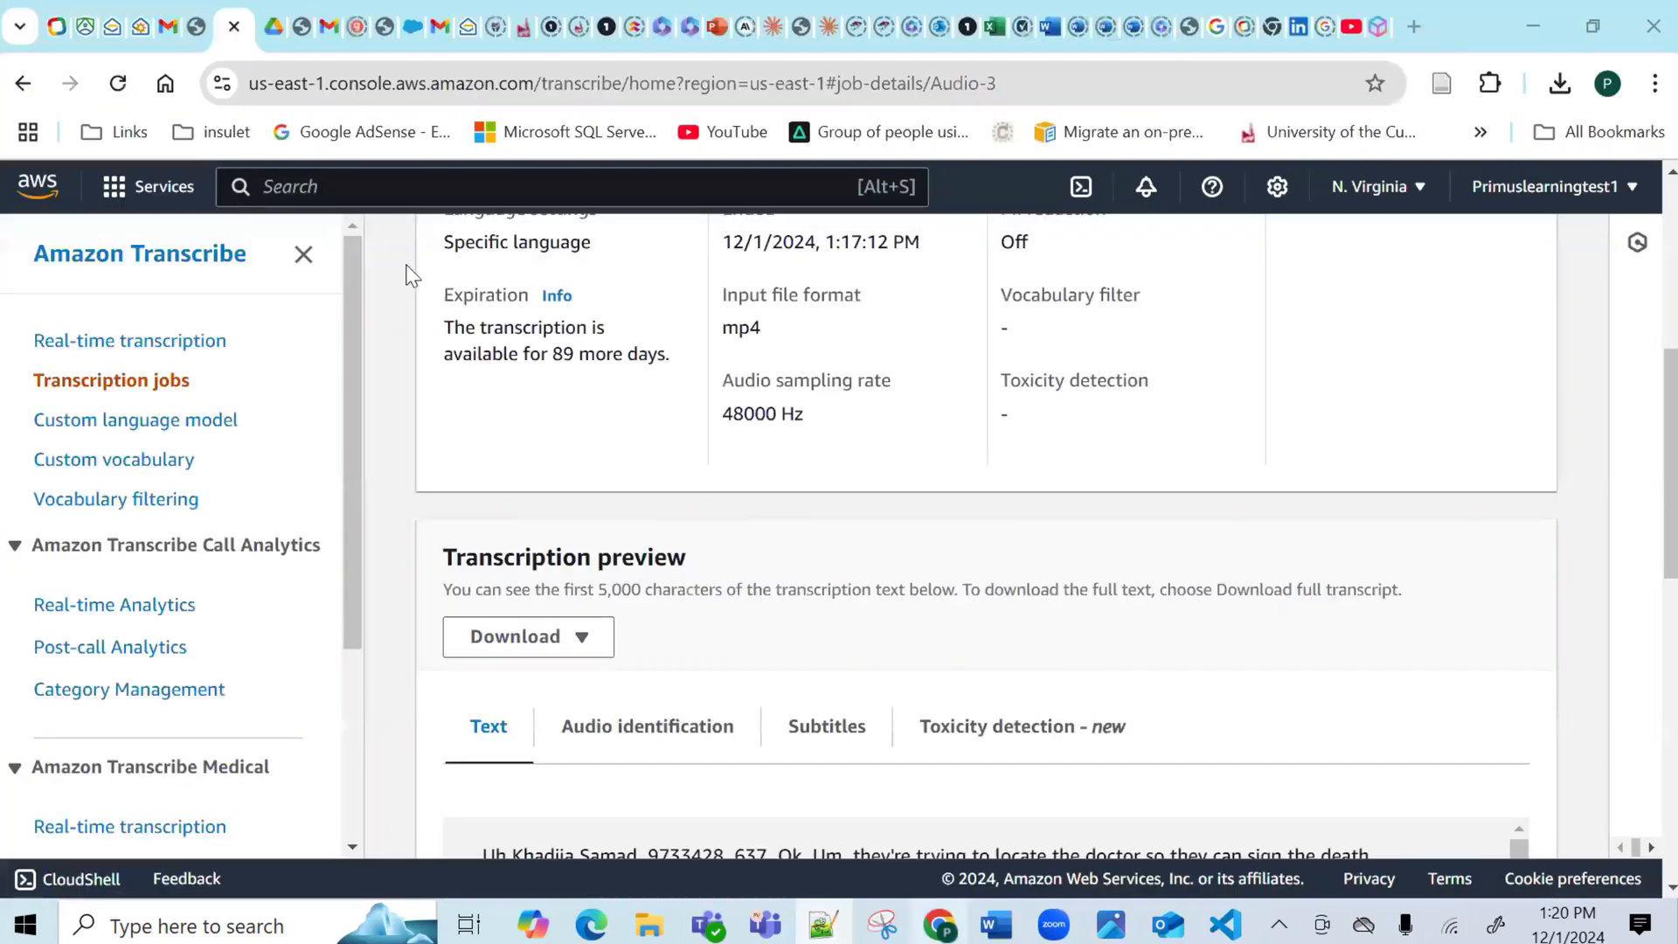
left_click(58, 390)
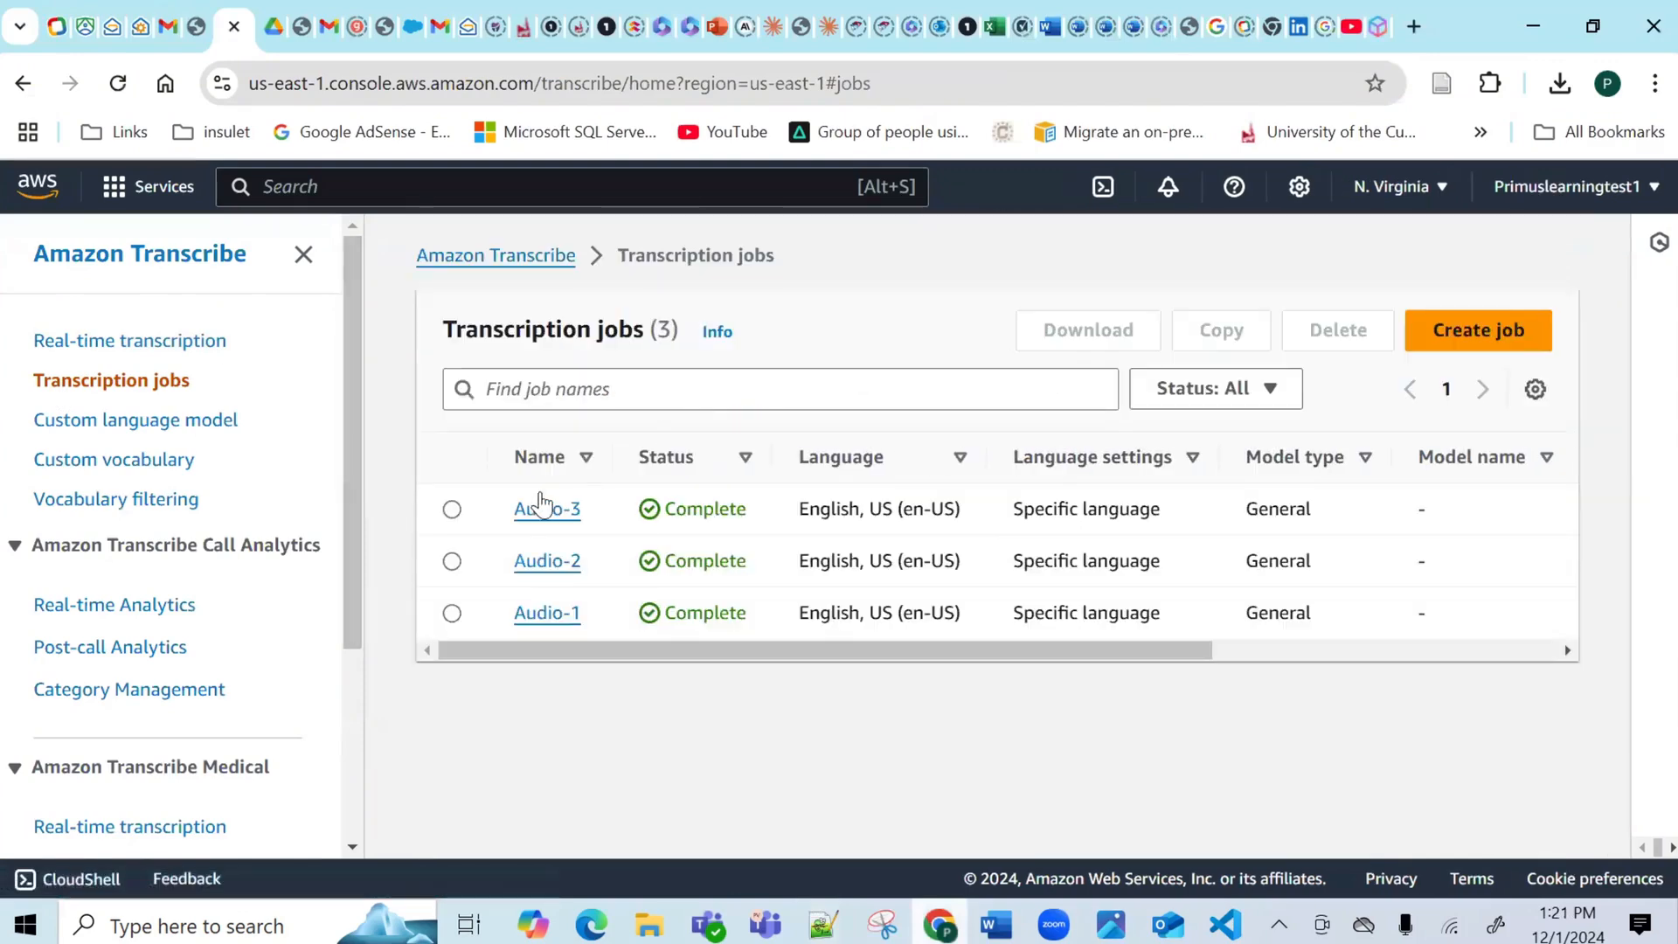
left_click(451, 509)
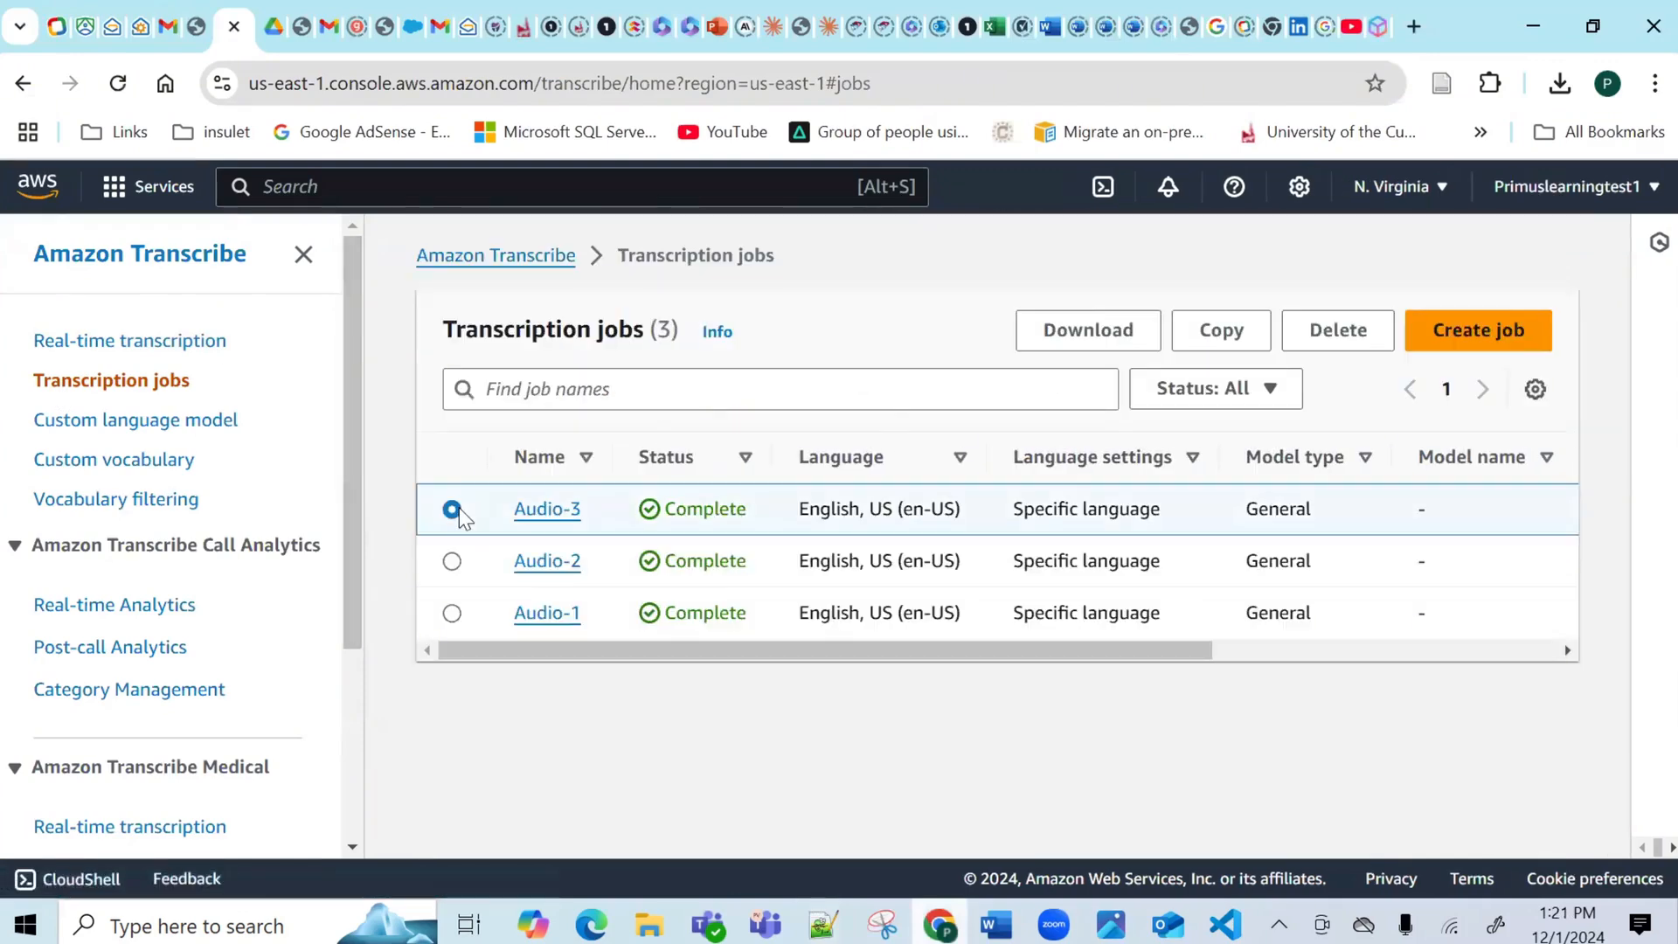
left_click(1346, 336)
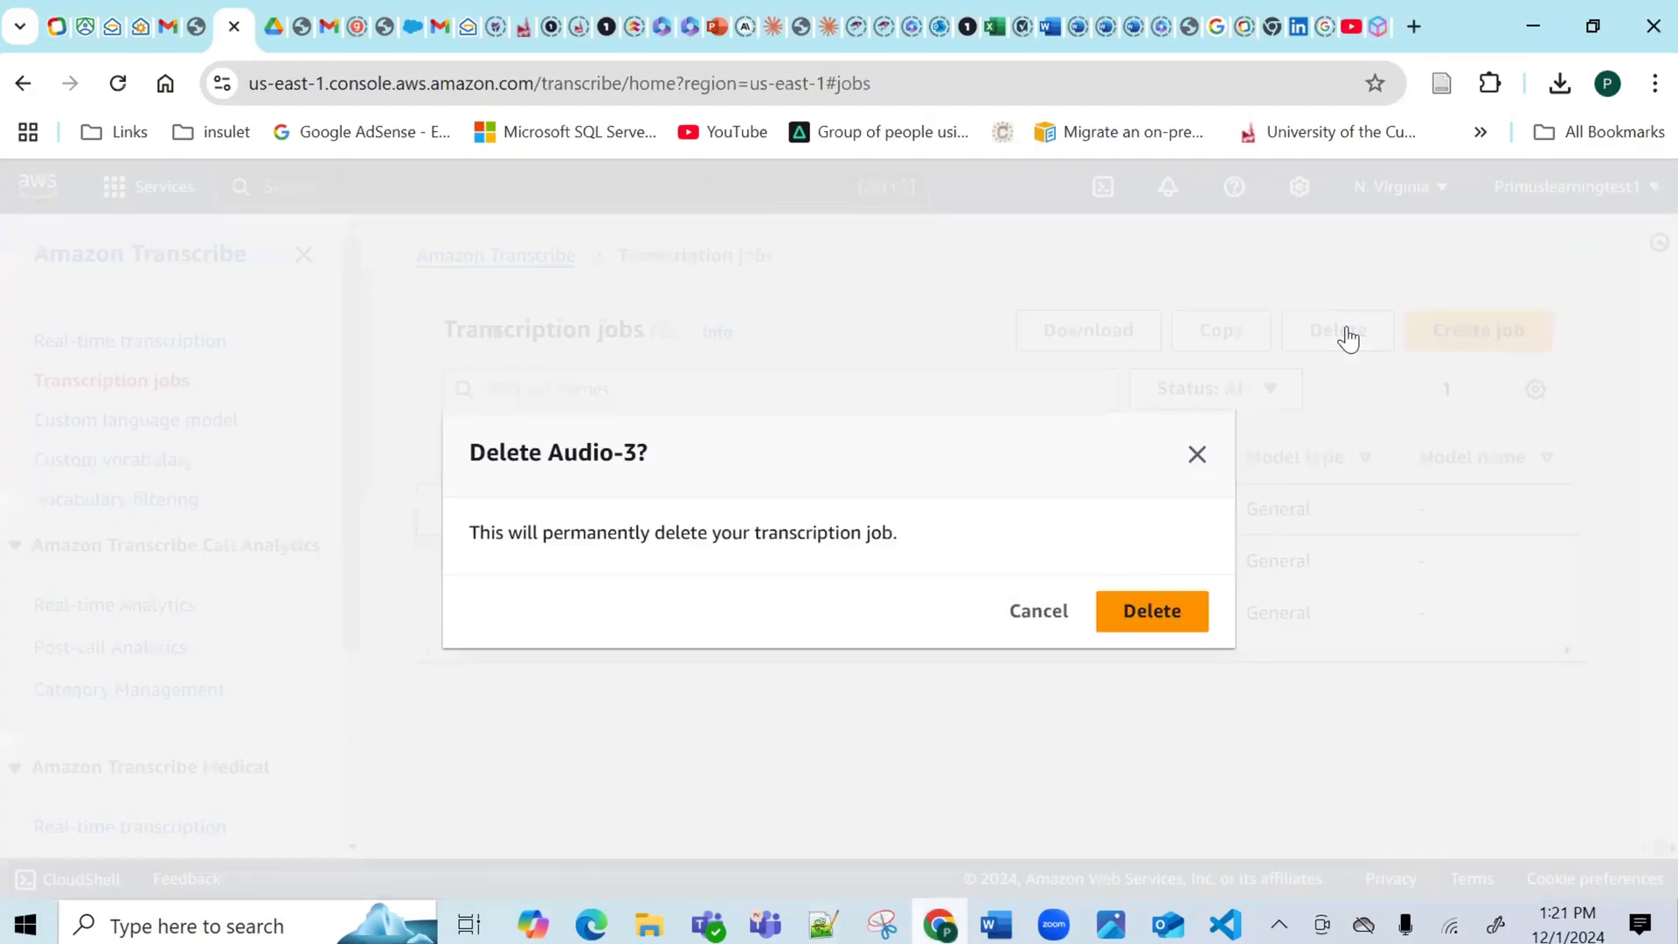
left_click(1148, 611)
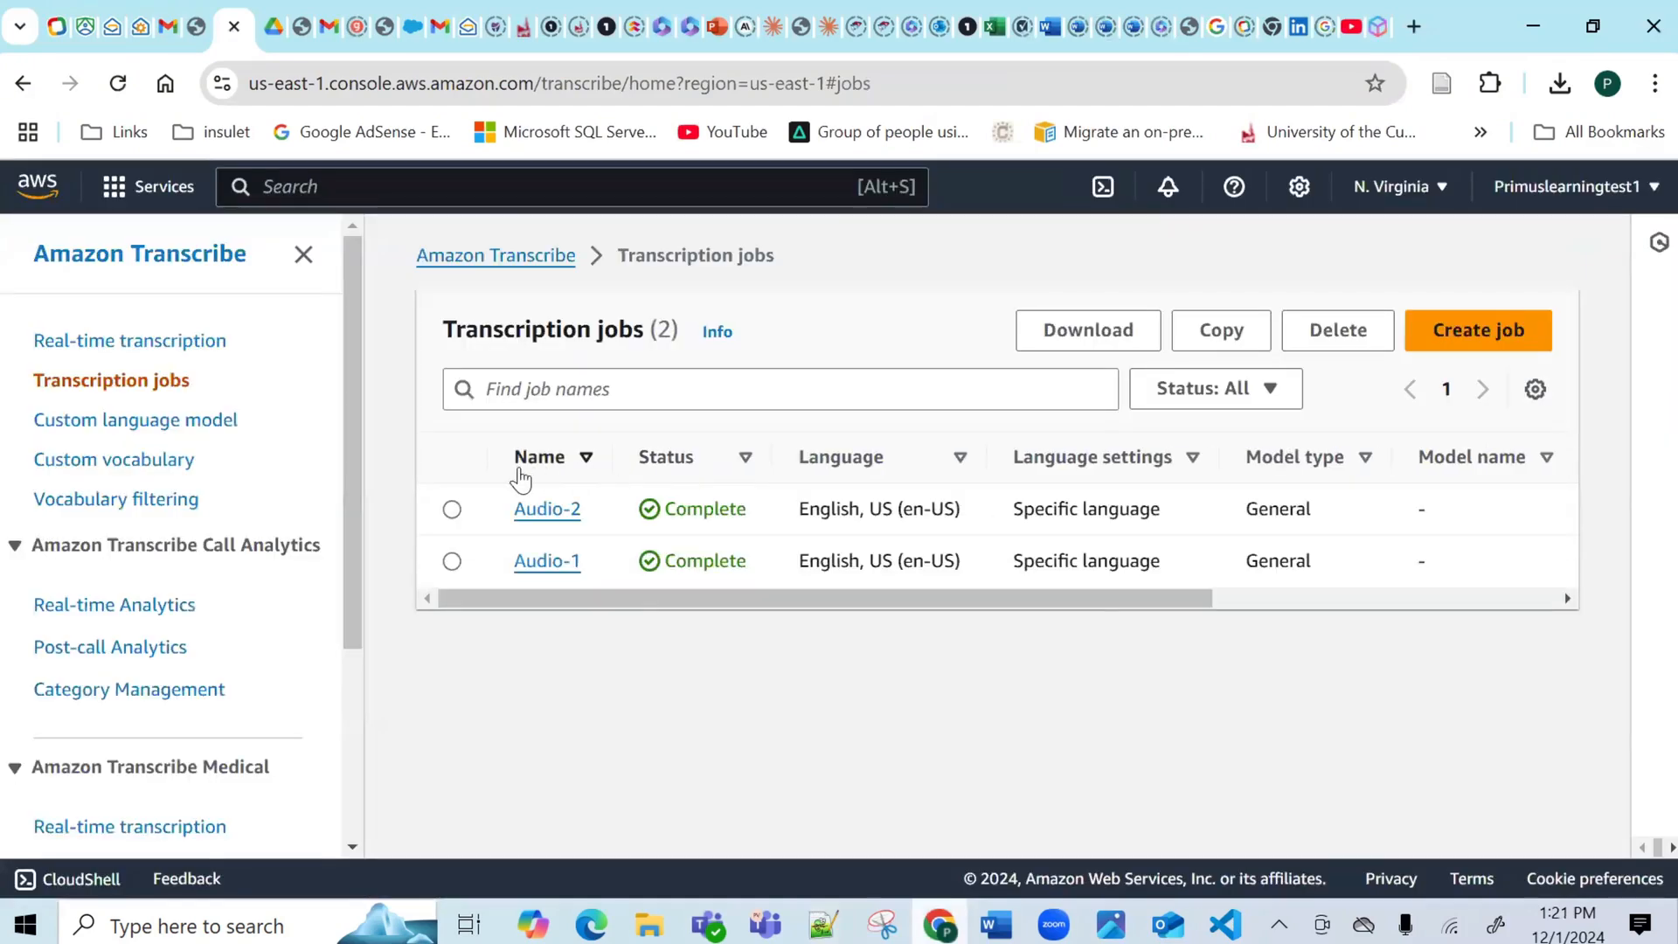
left_click(452, 509)
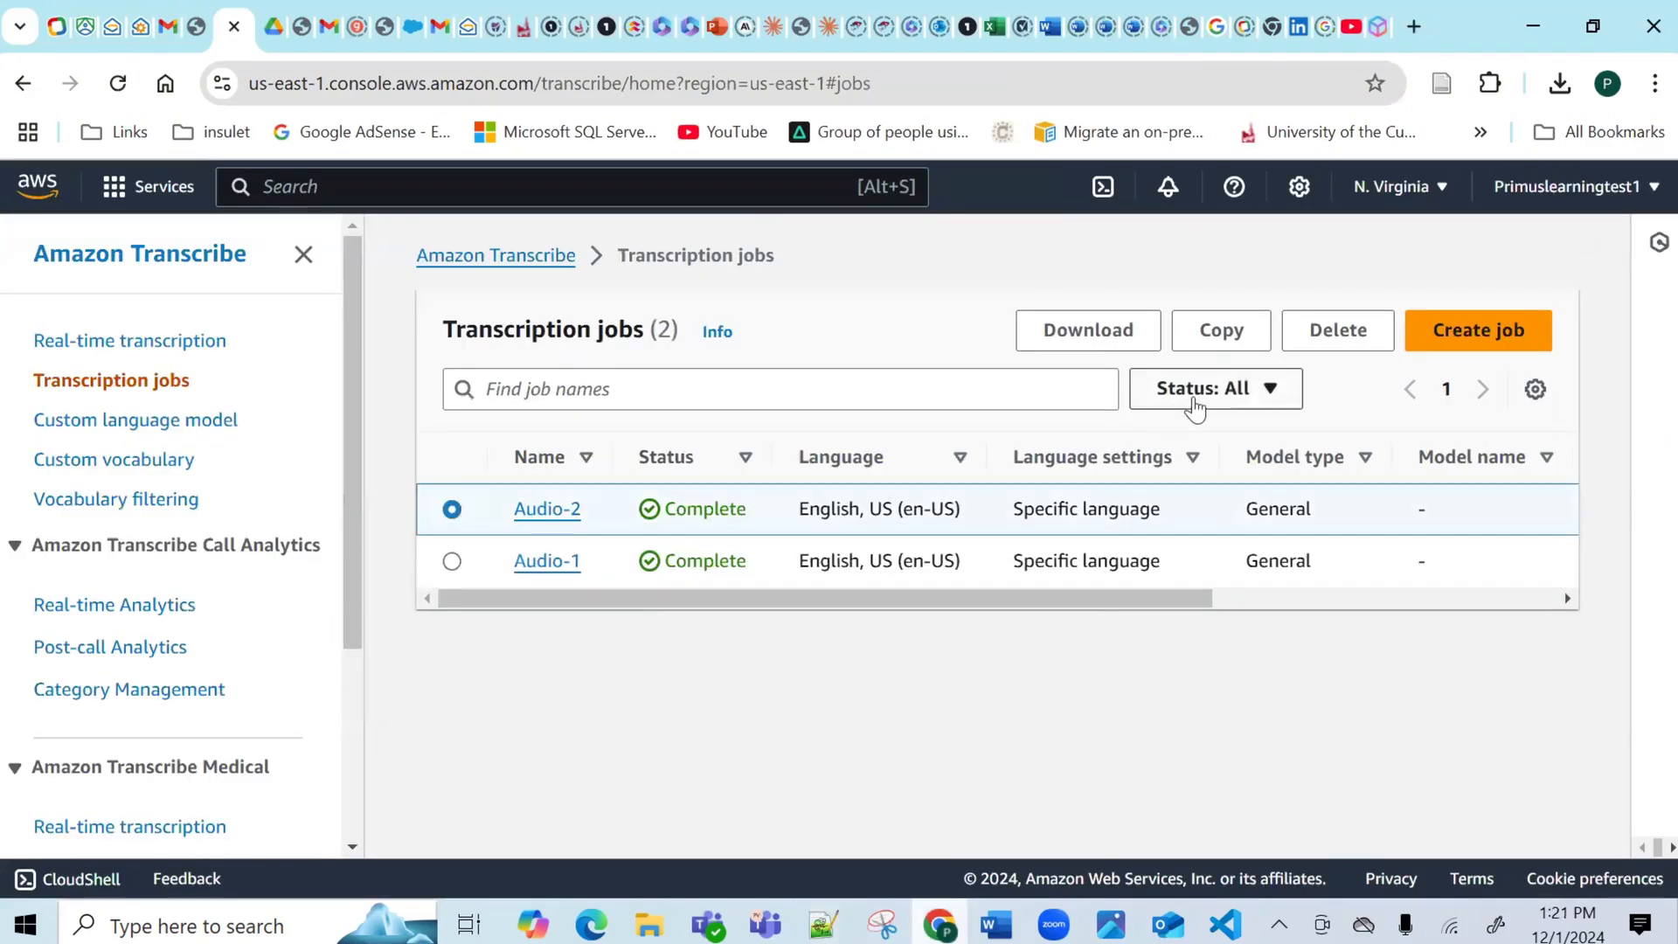
left_click(1329, 330)
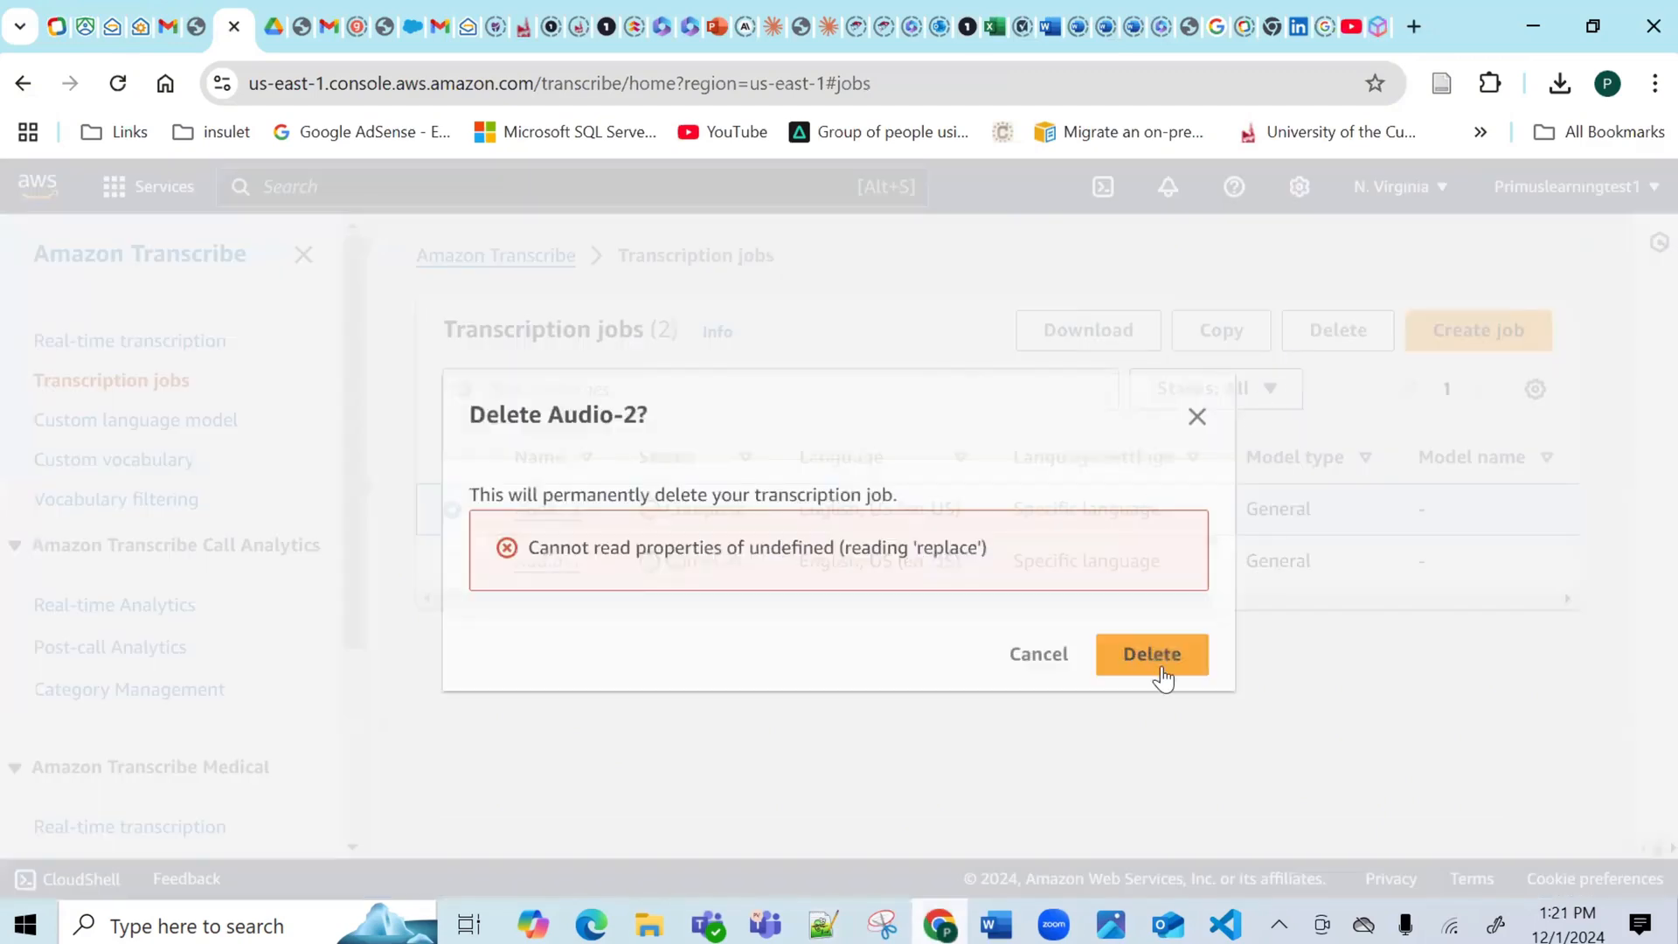
left_click(1162, 666)
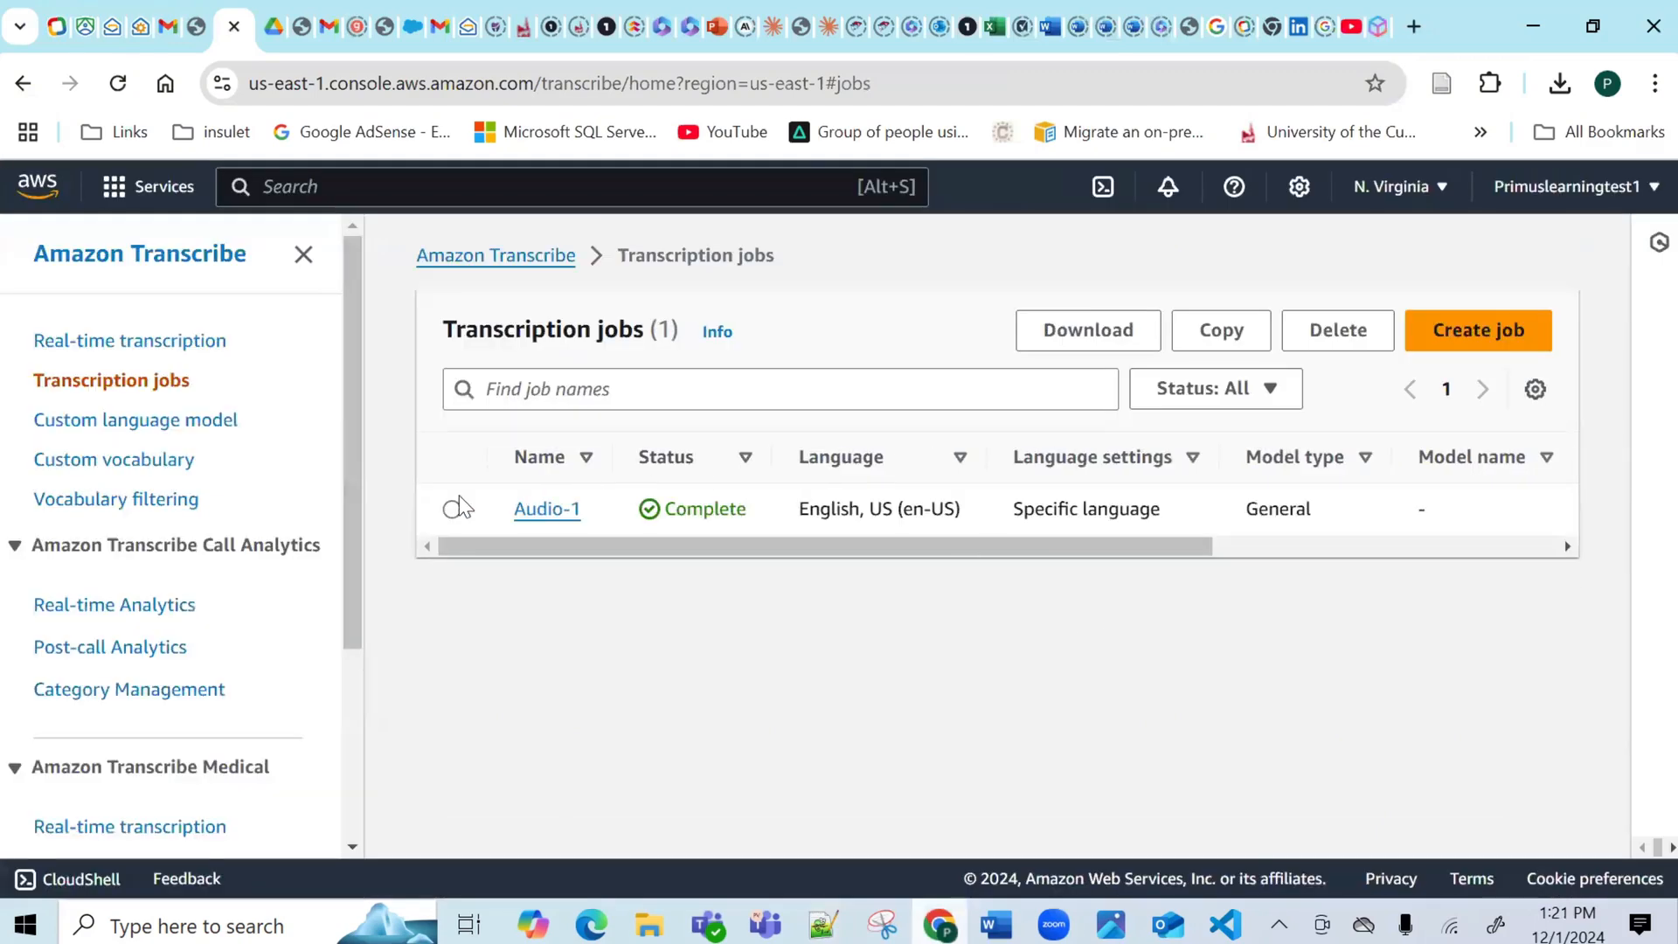
left_click(454, 509)
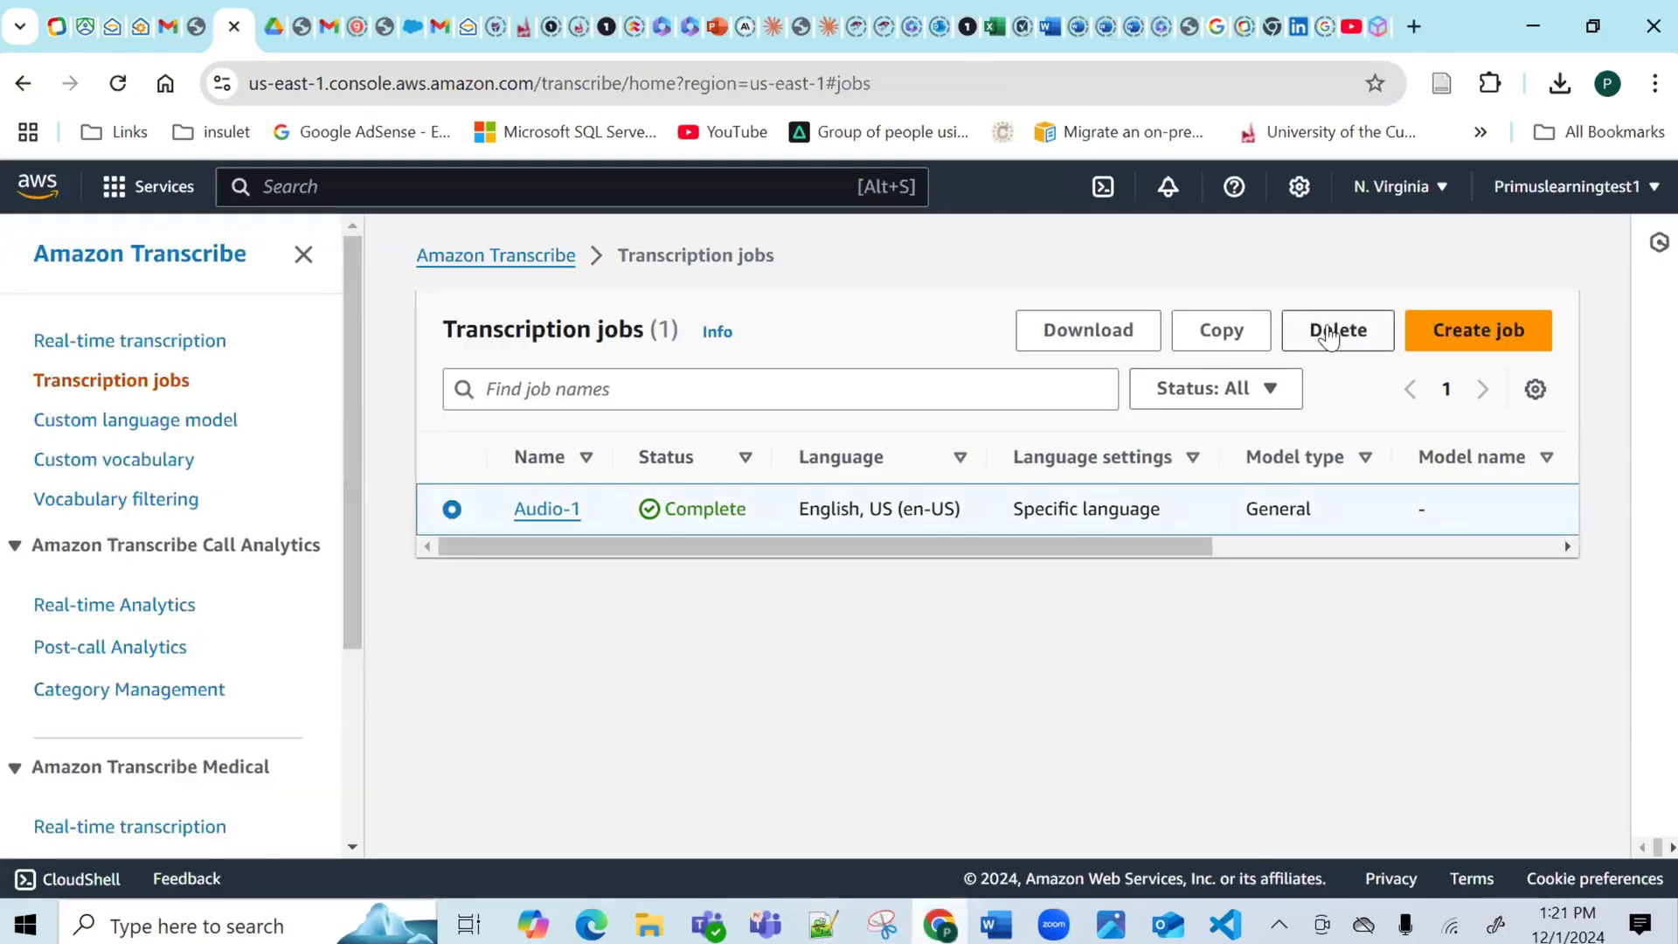
left_click(1335, 330)
left_click(1124, 656)
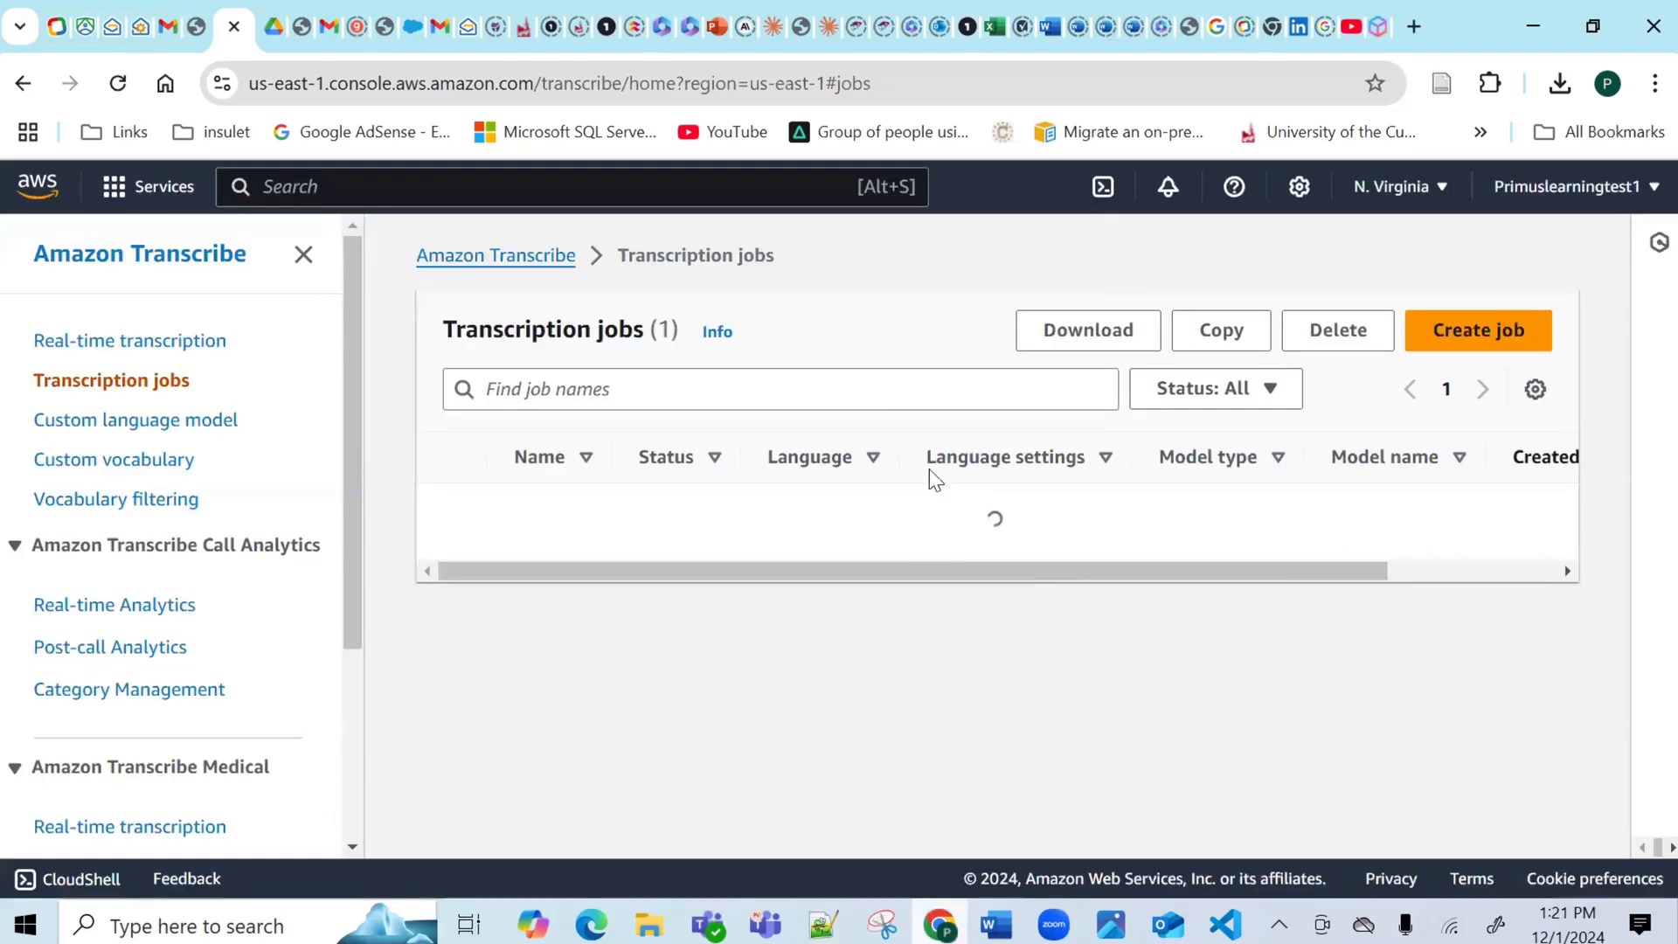
type("s")
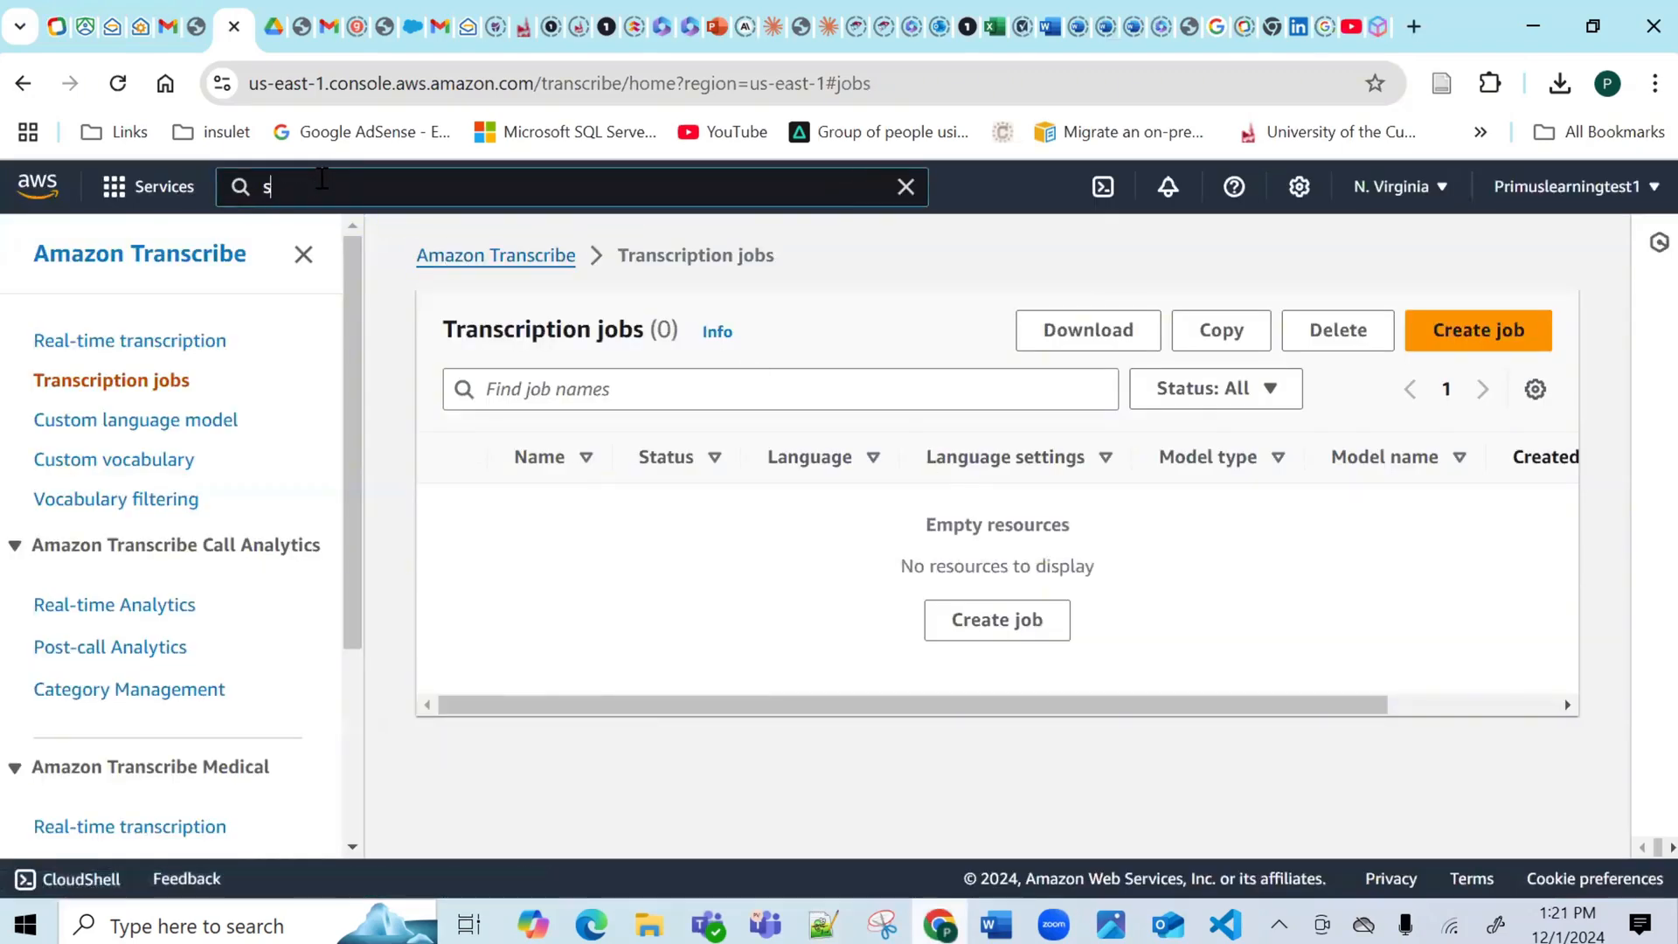
type("3")
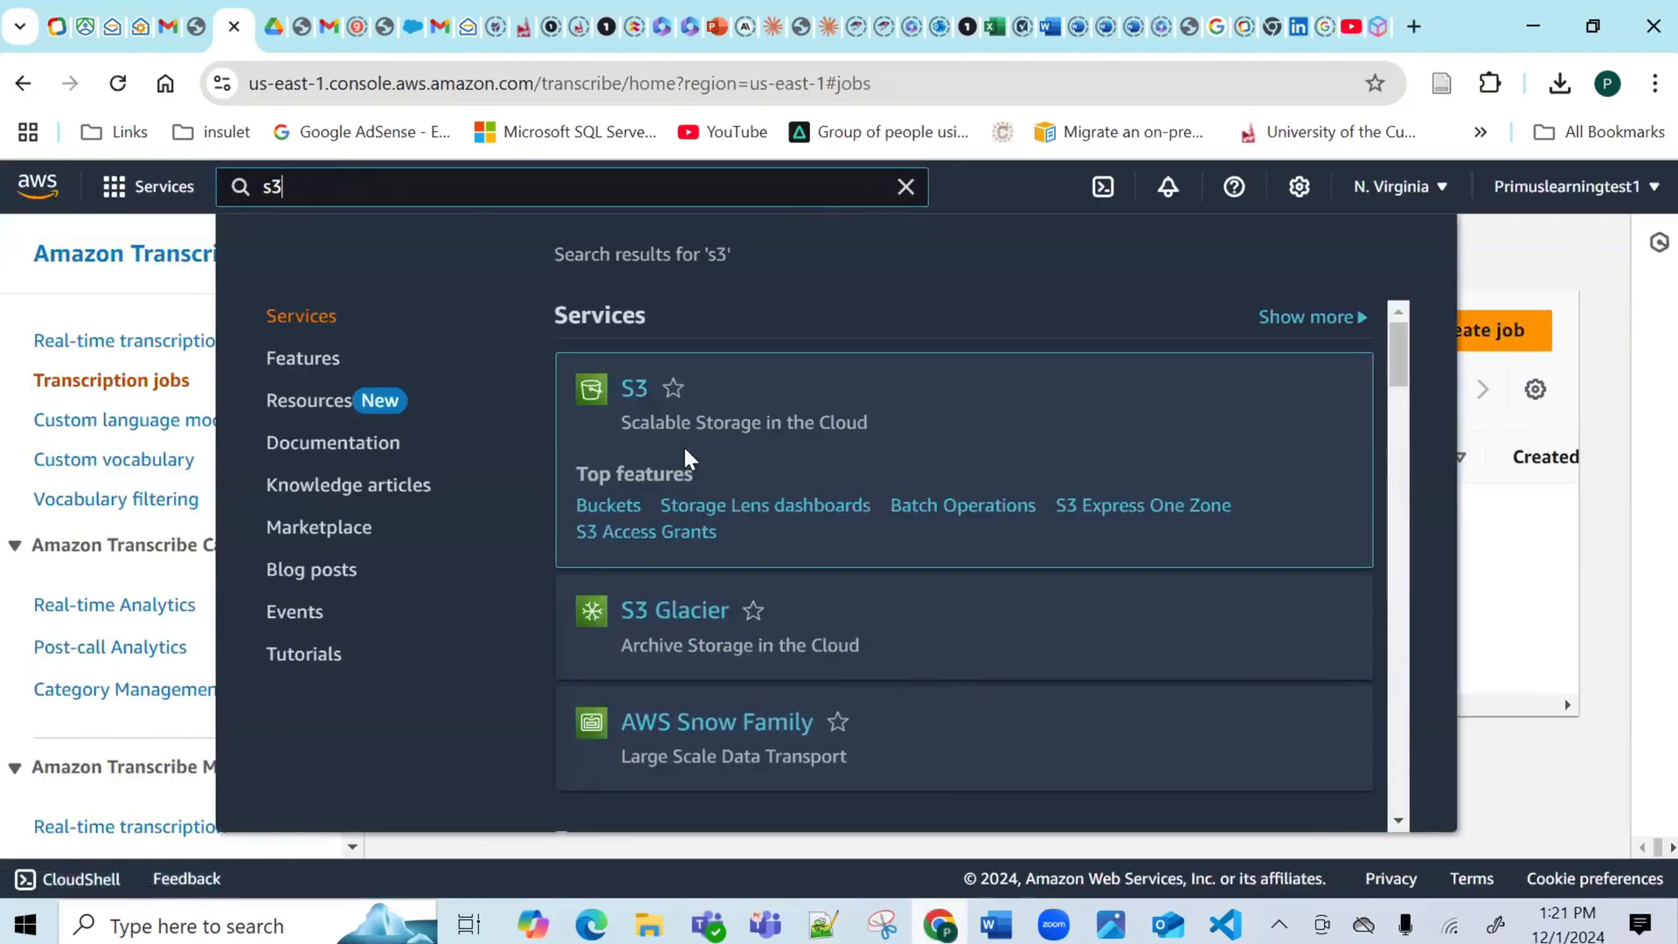
Open S3 and browse the primuslearning-audio-transcriptions bucket listing Audio 1.m4a, Audio 2.m4a and Audio 3.m4a.
left_click(628, 389)
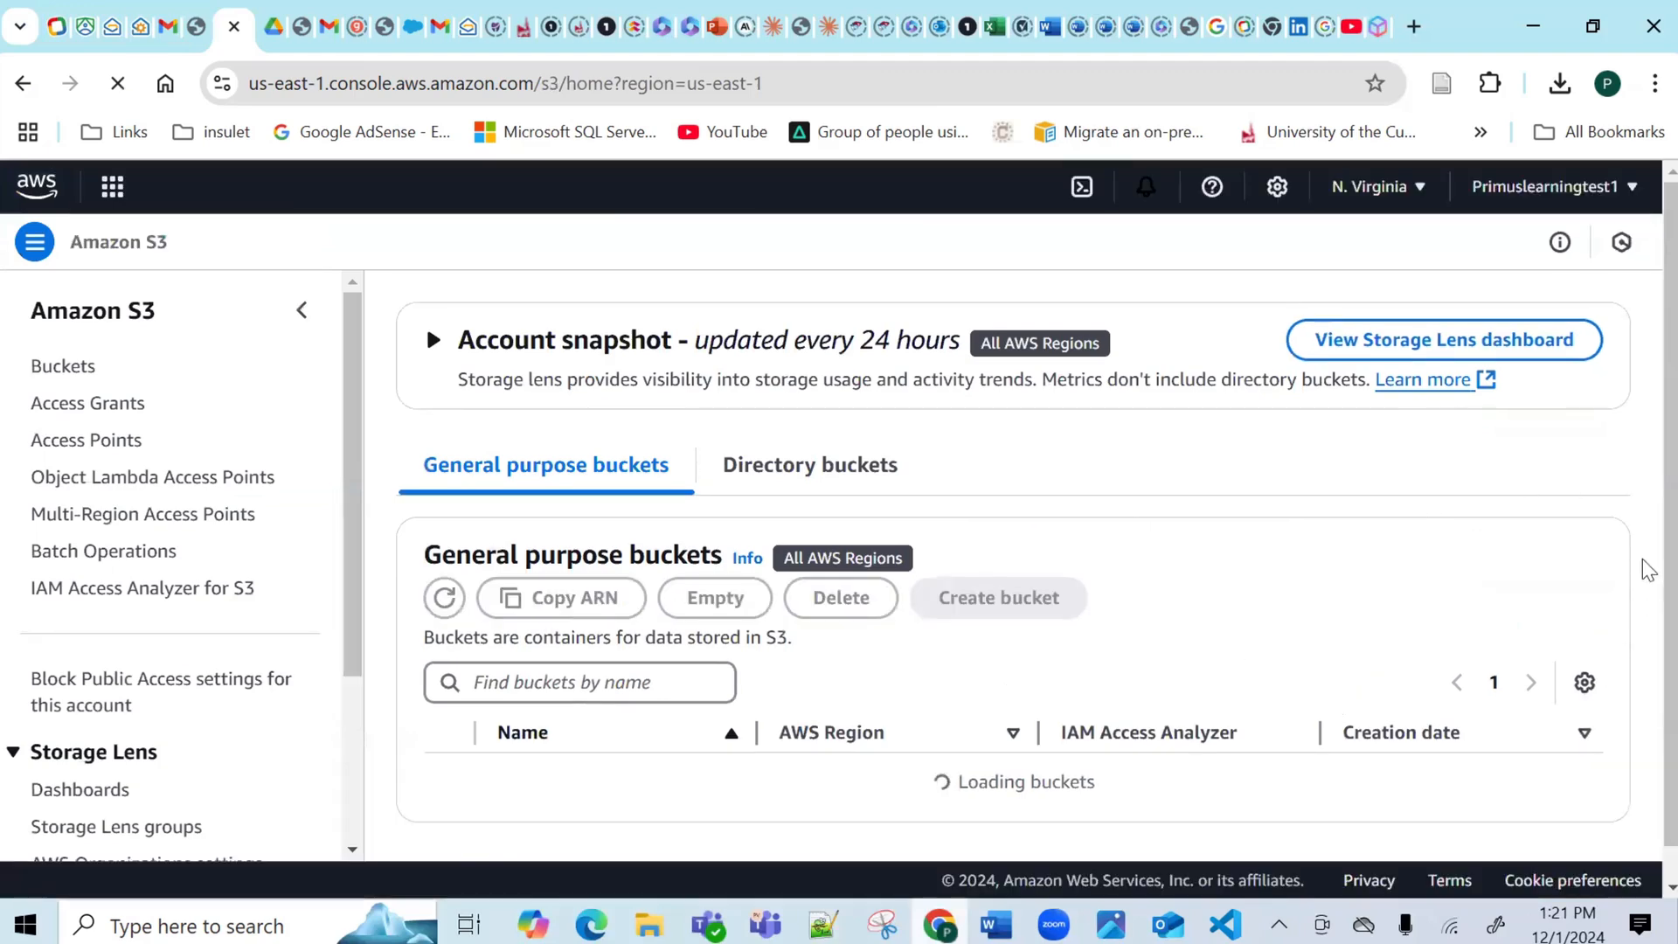
scroll(1624, 675, "down", 2)
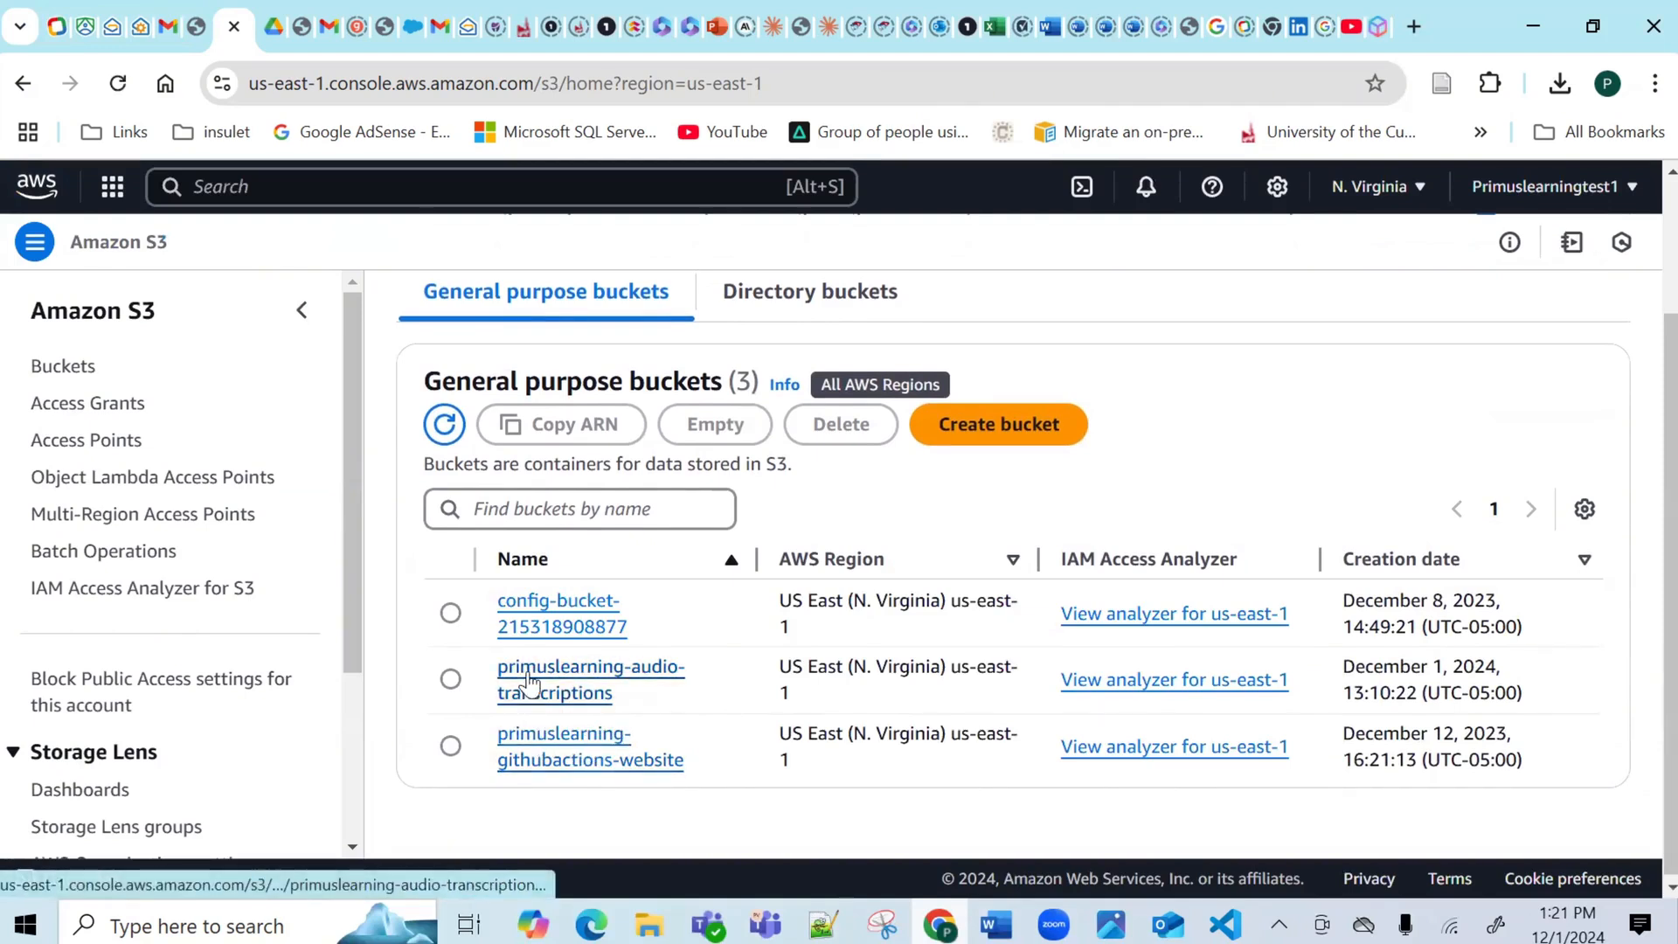
left_click(583, 673)
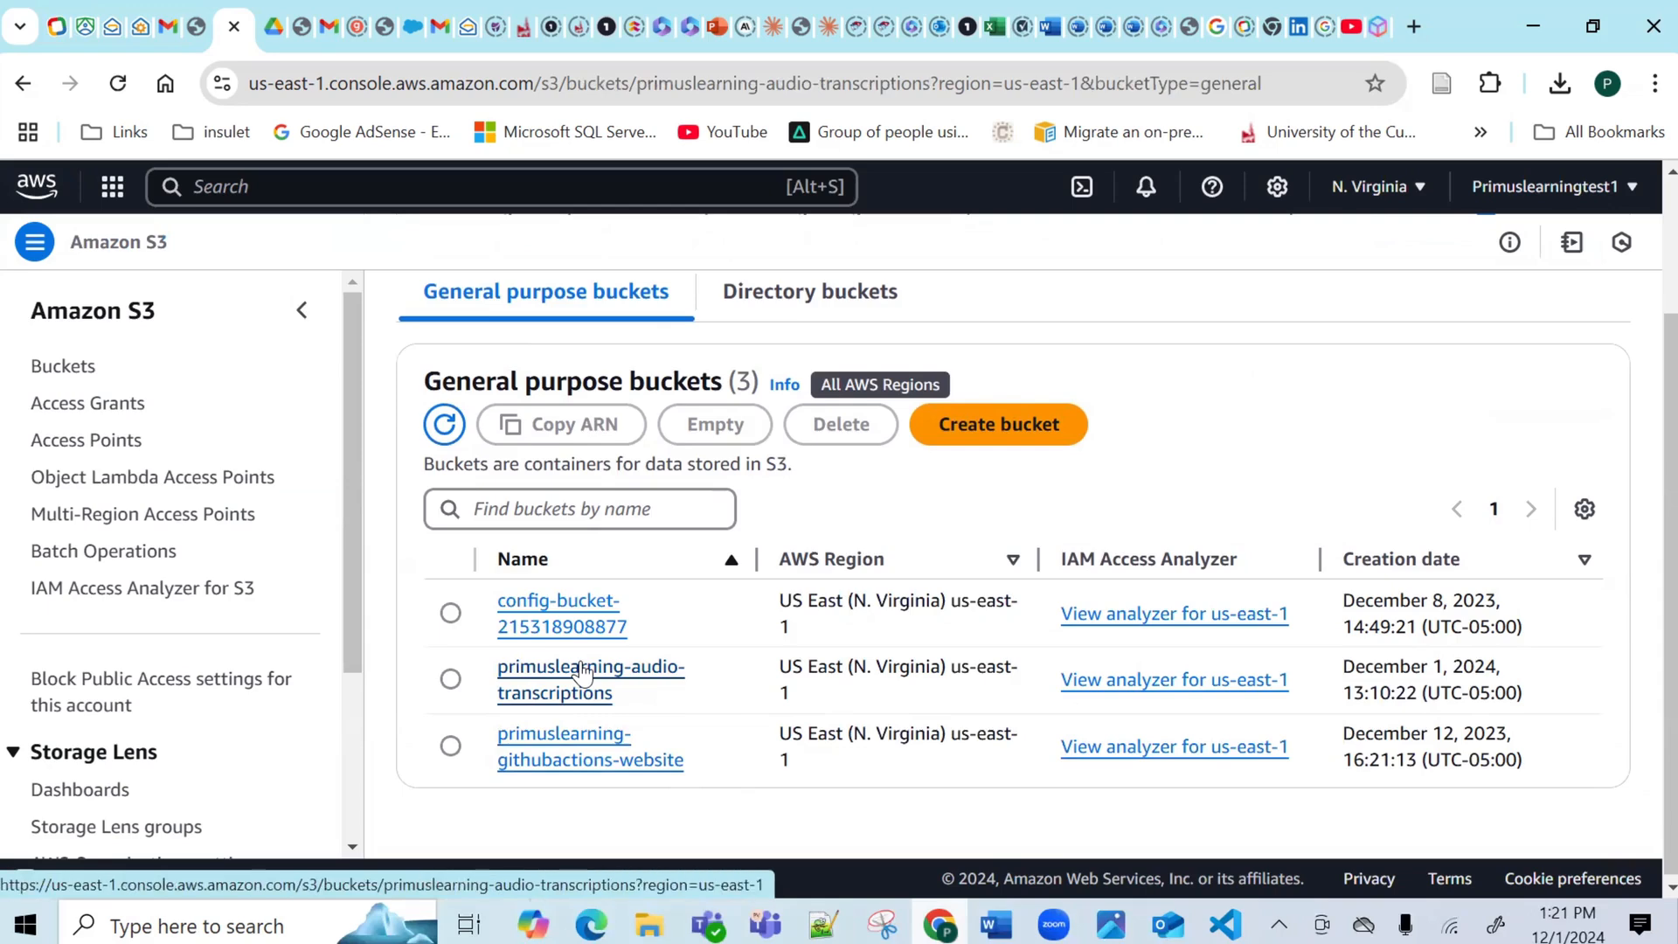
scroll(1645, 549, "down", 3)
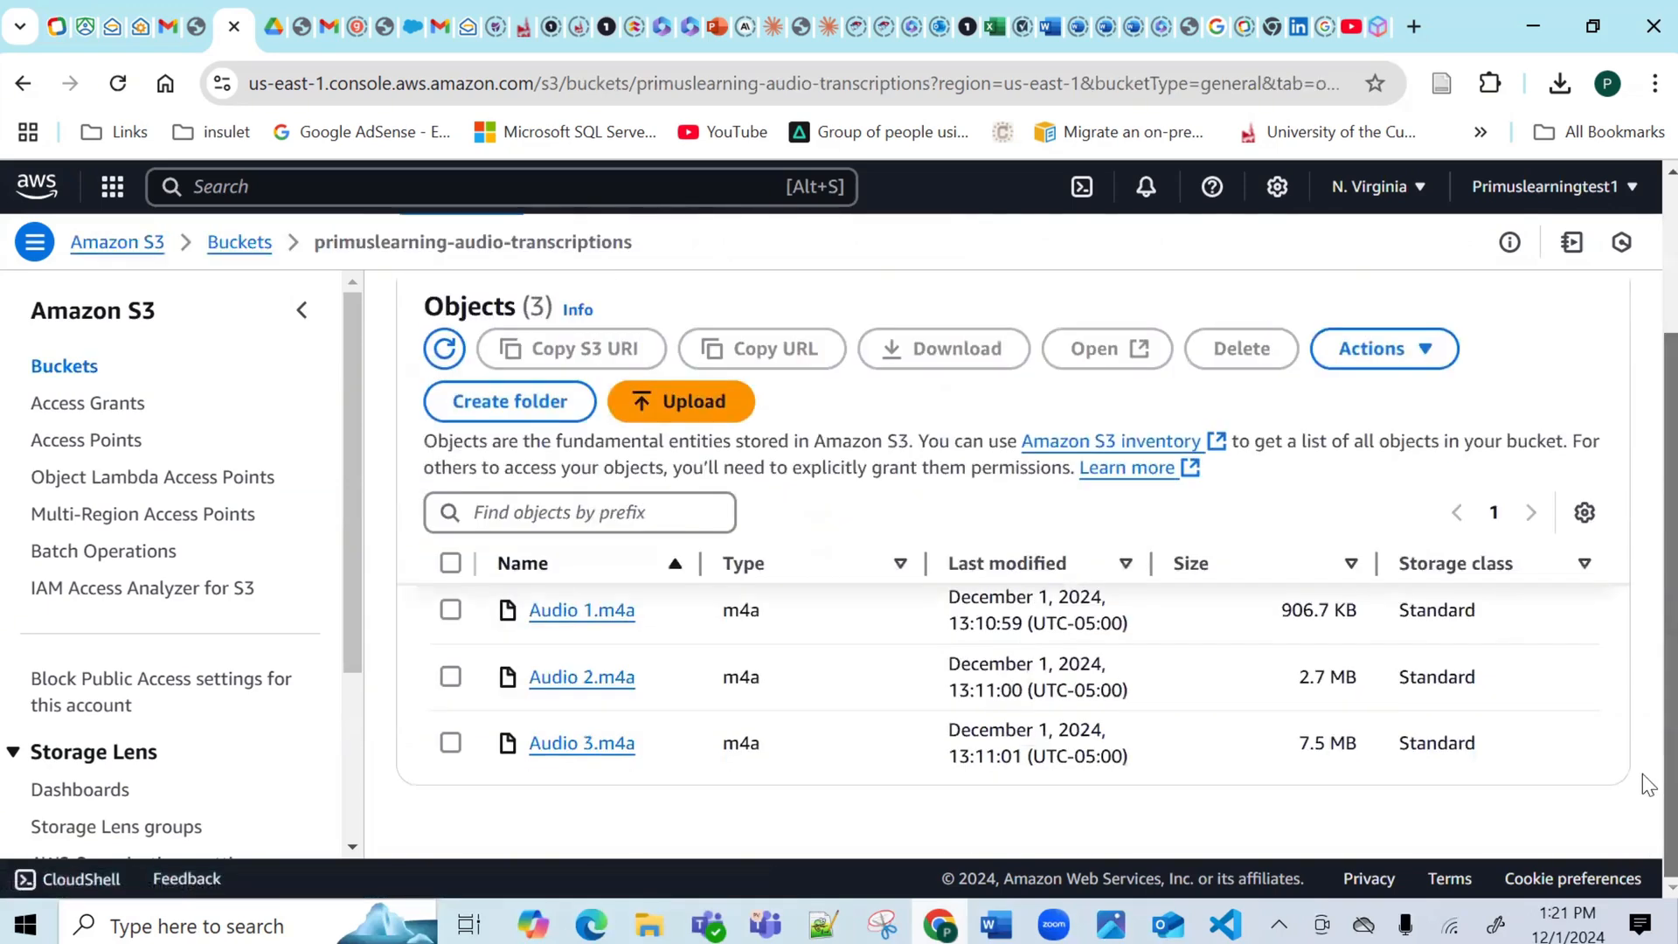
Delete all three audio objects (11.1 MB) from primuslearning-audio-transcriptions, confirming with 'permanently delete'.
left_click(450, 564)
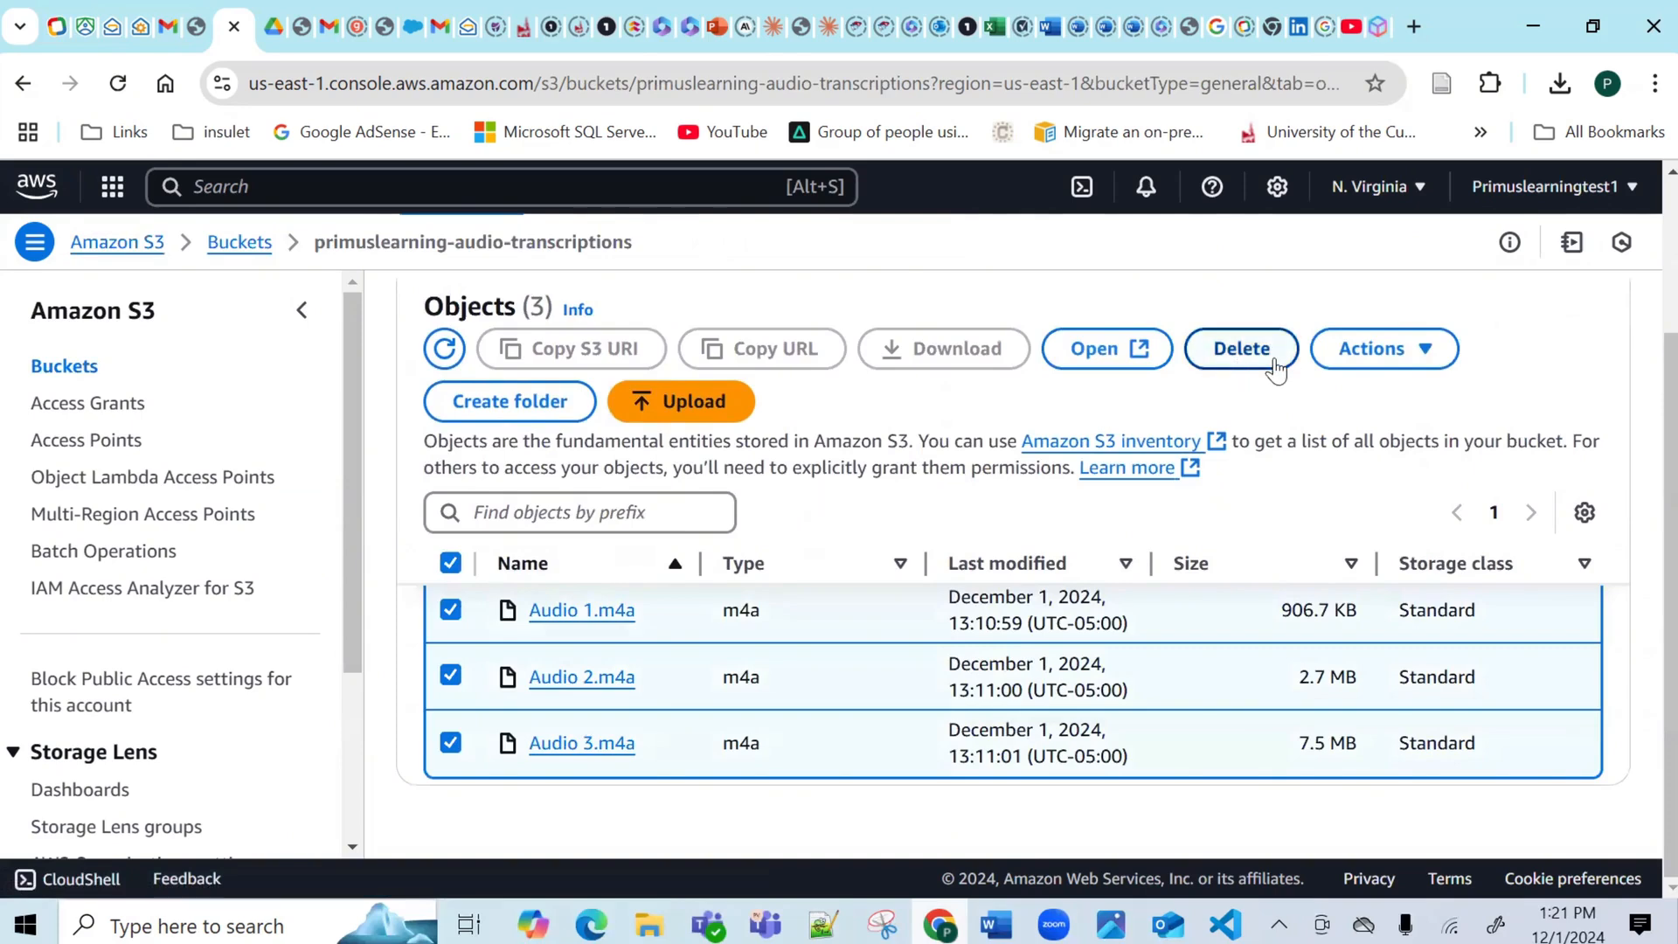
left_click(1275, 367)
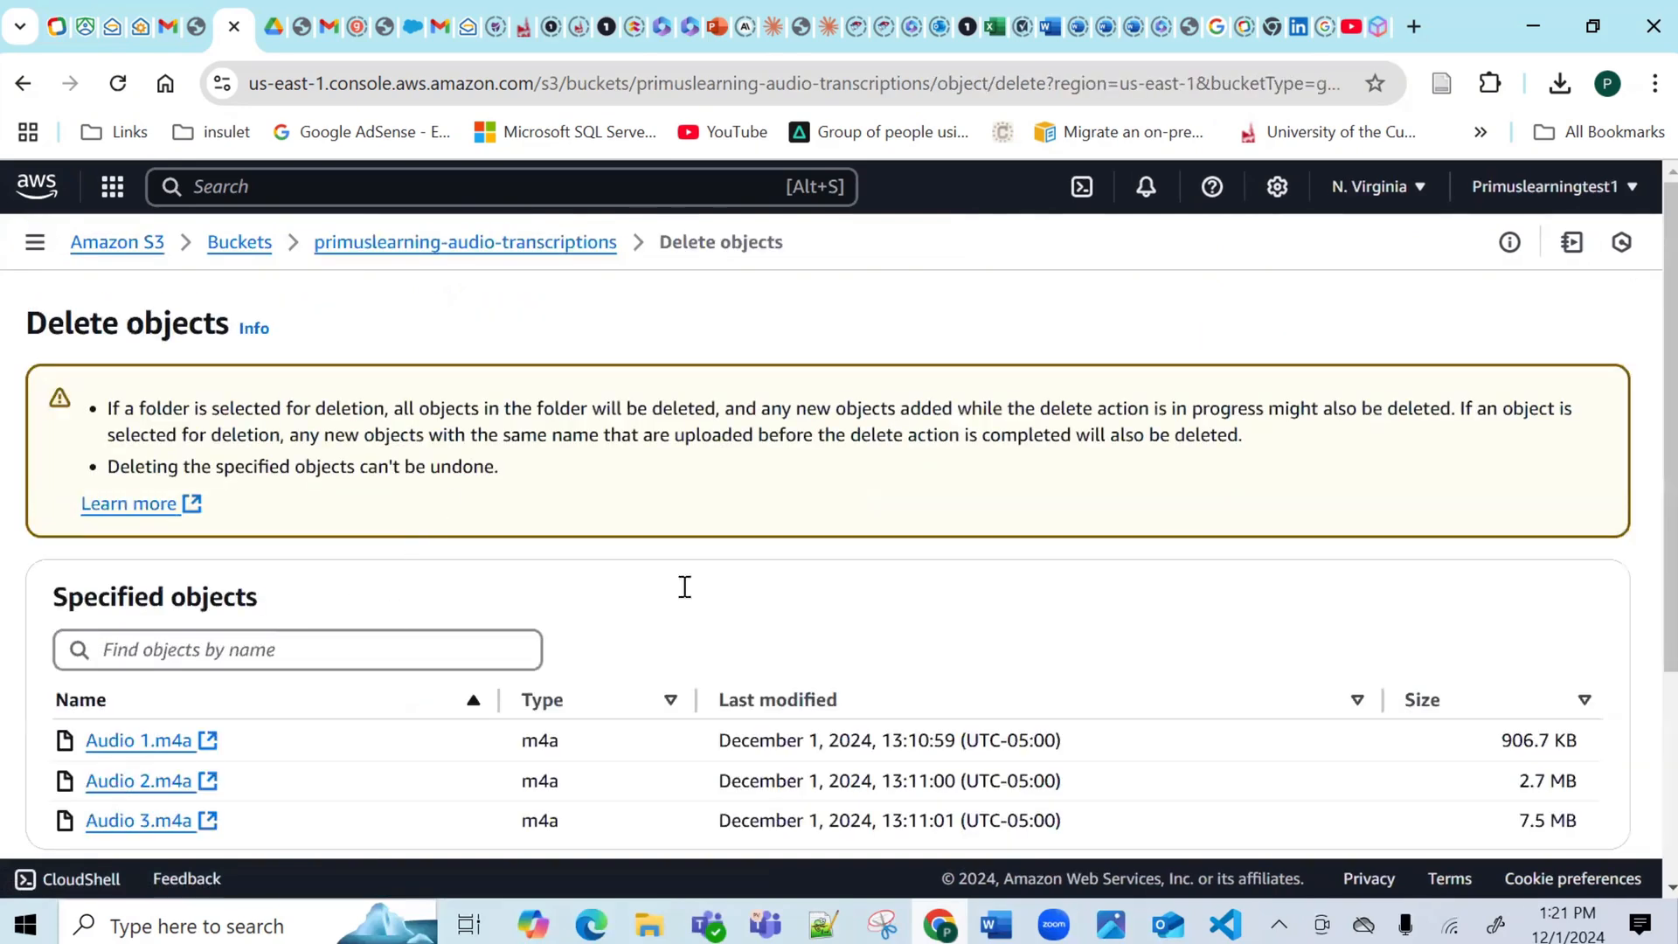
left_click_drag(1650, 409, 1650, 711)
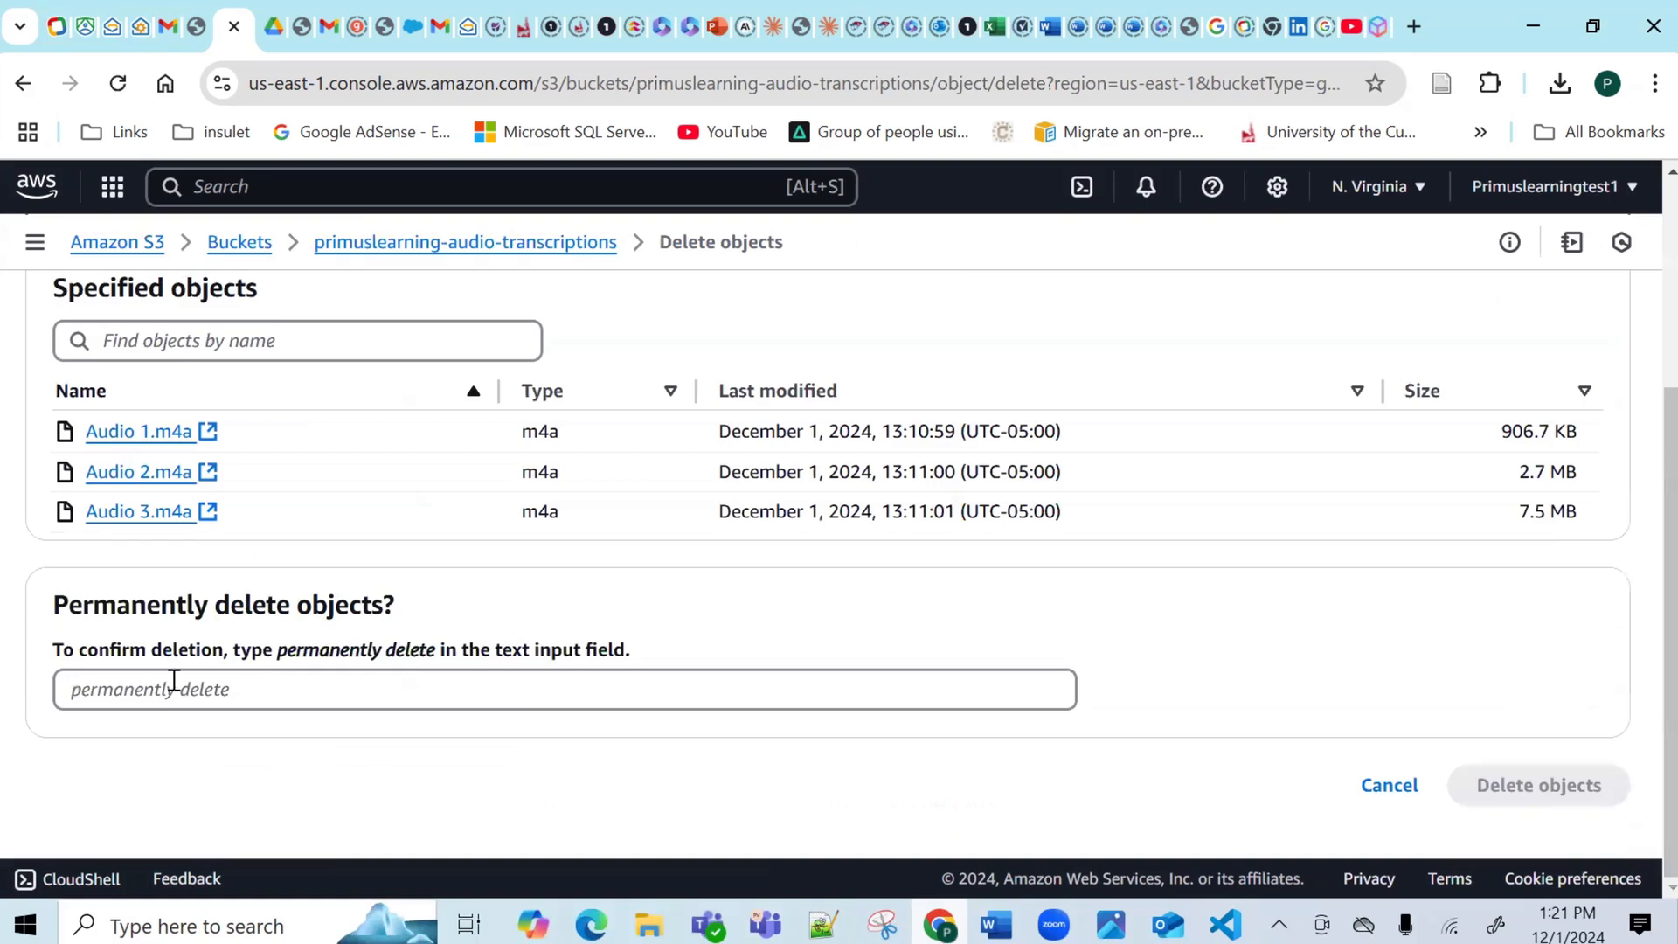
left_click_drag(436, 652, 278, 654)
key("ctrl+c")
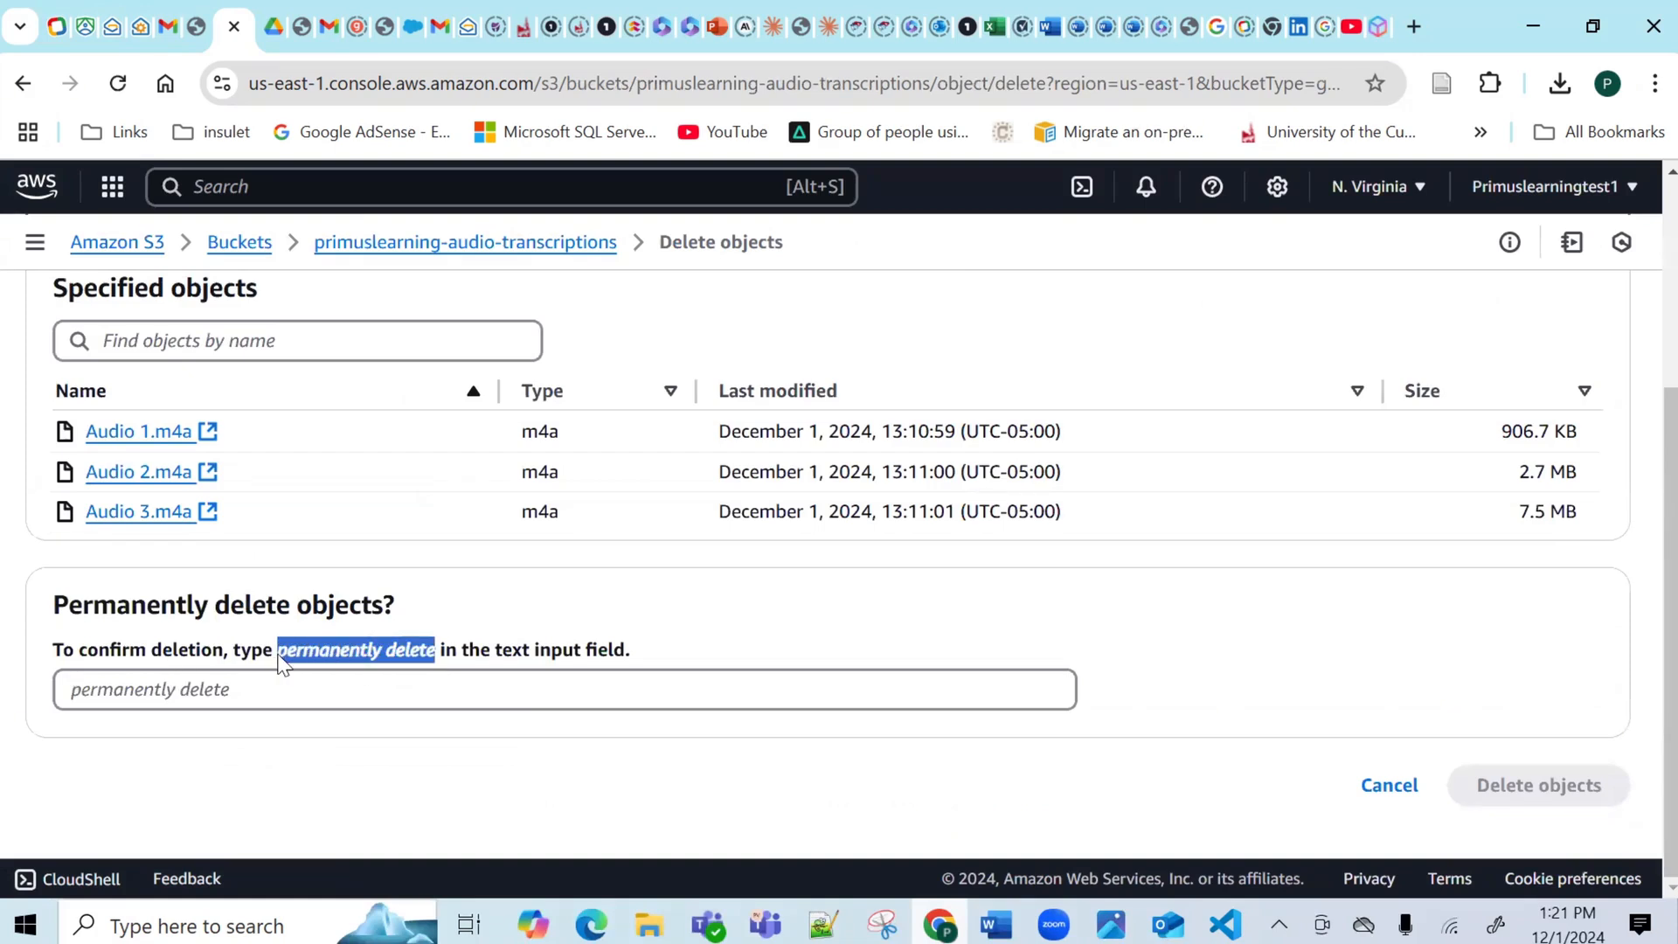
left_click(214, 693)
key("ctrl+v")
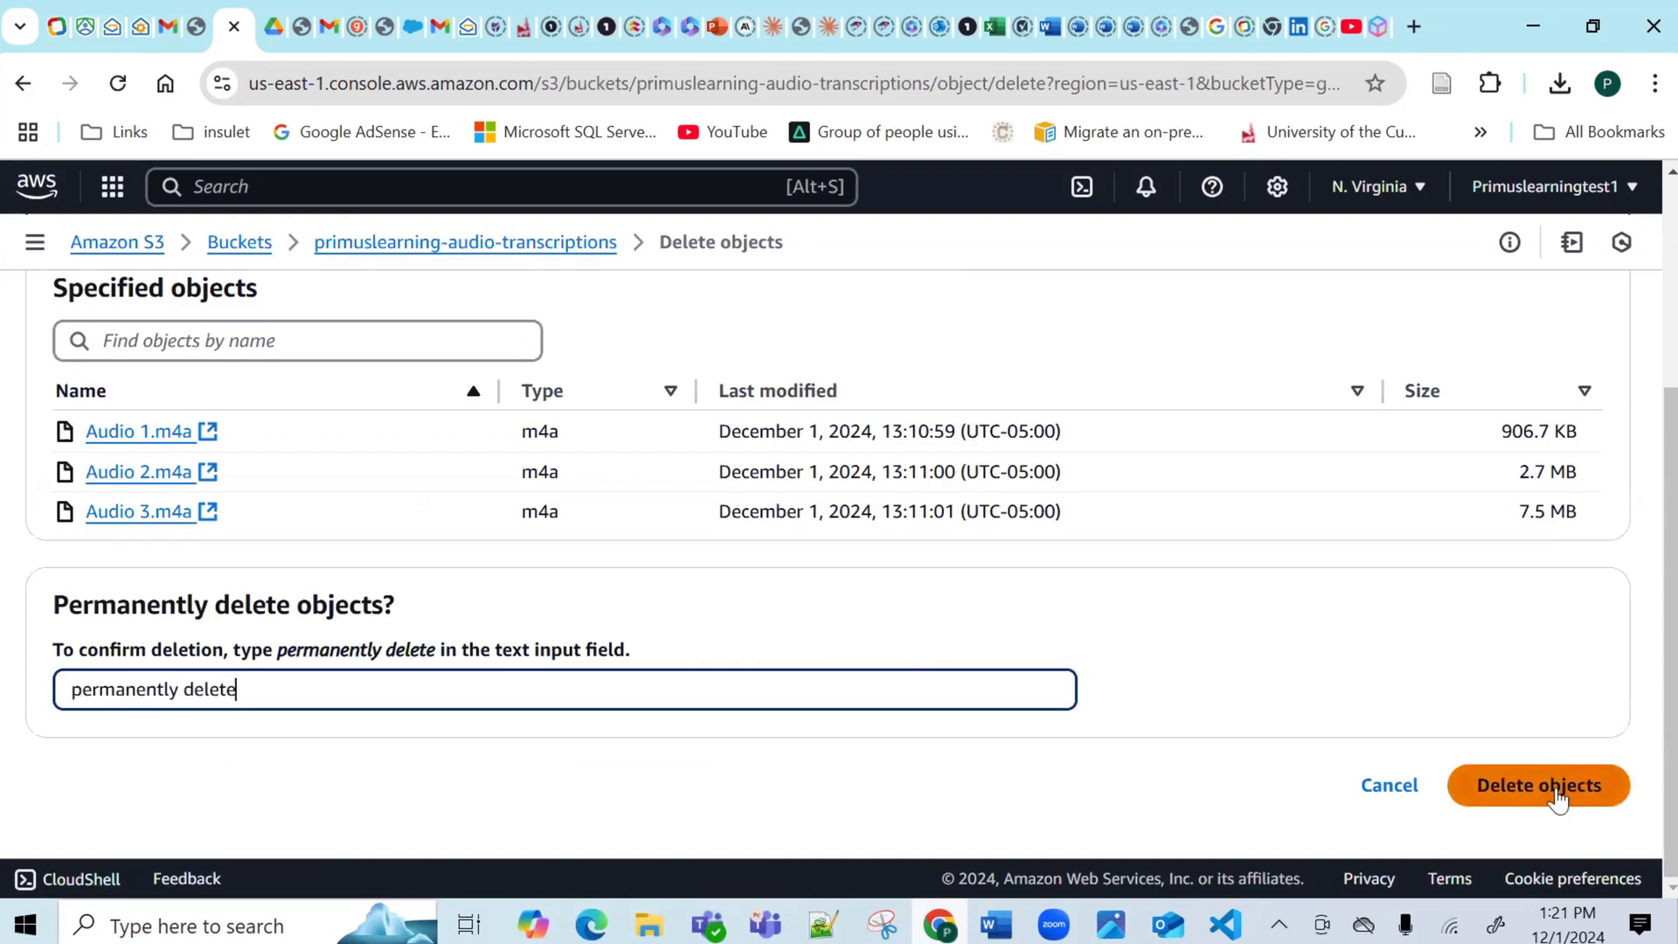
left_click(1558, 790)
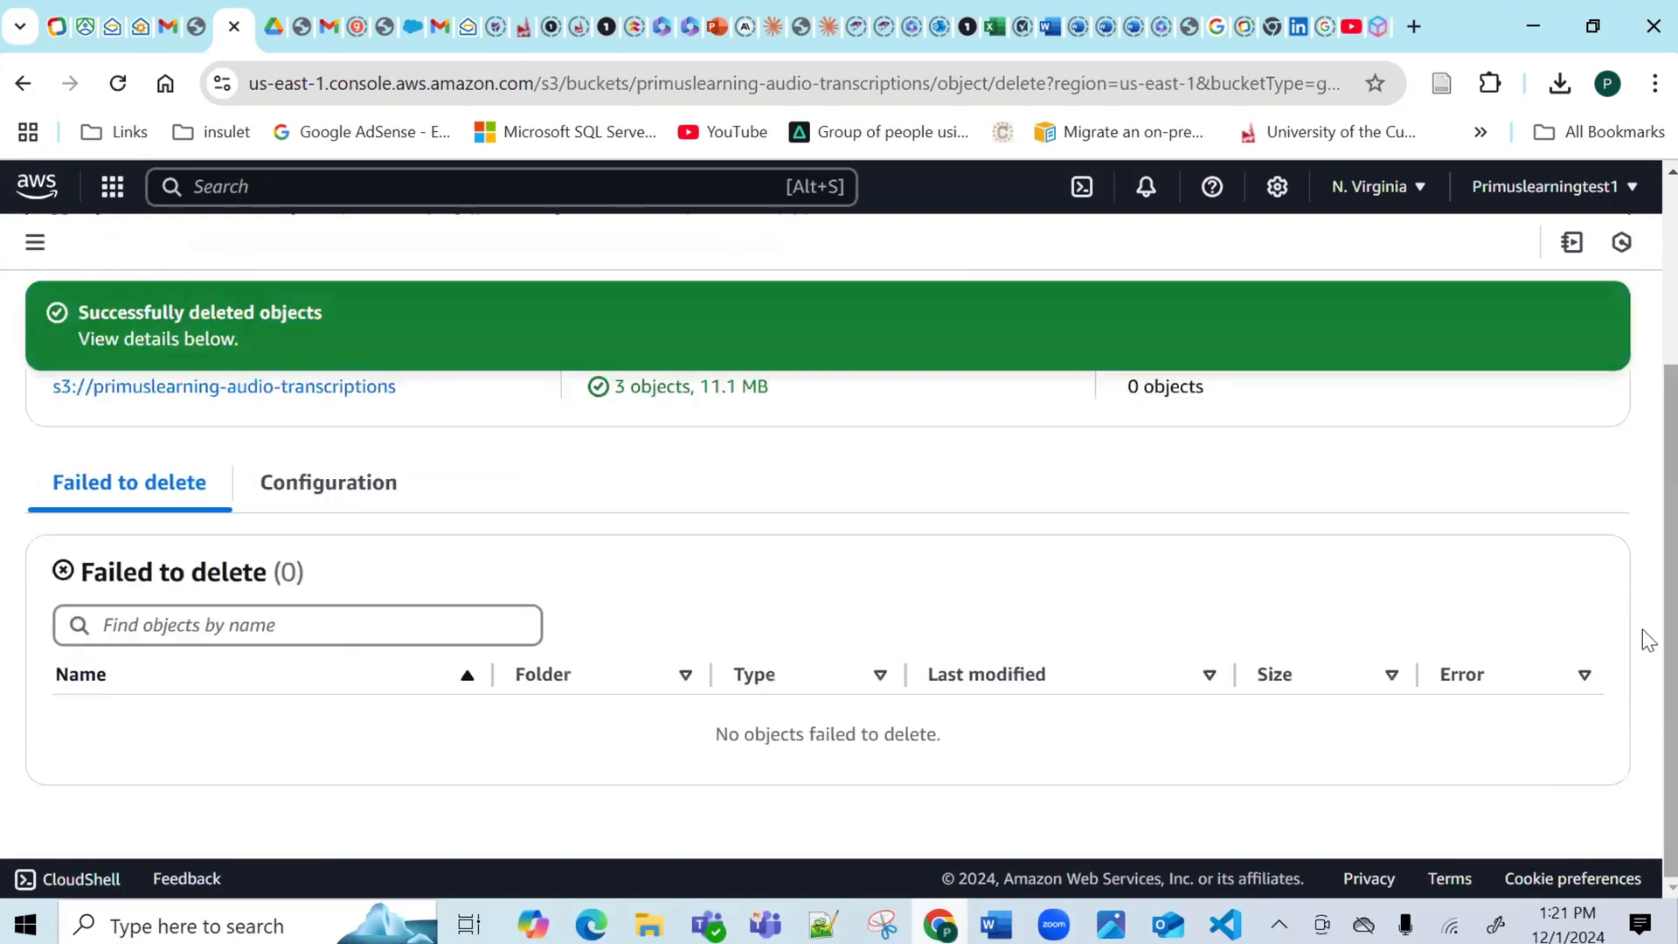
scroll(1643, 481, "up", 3)
left_click(1573, 411)
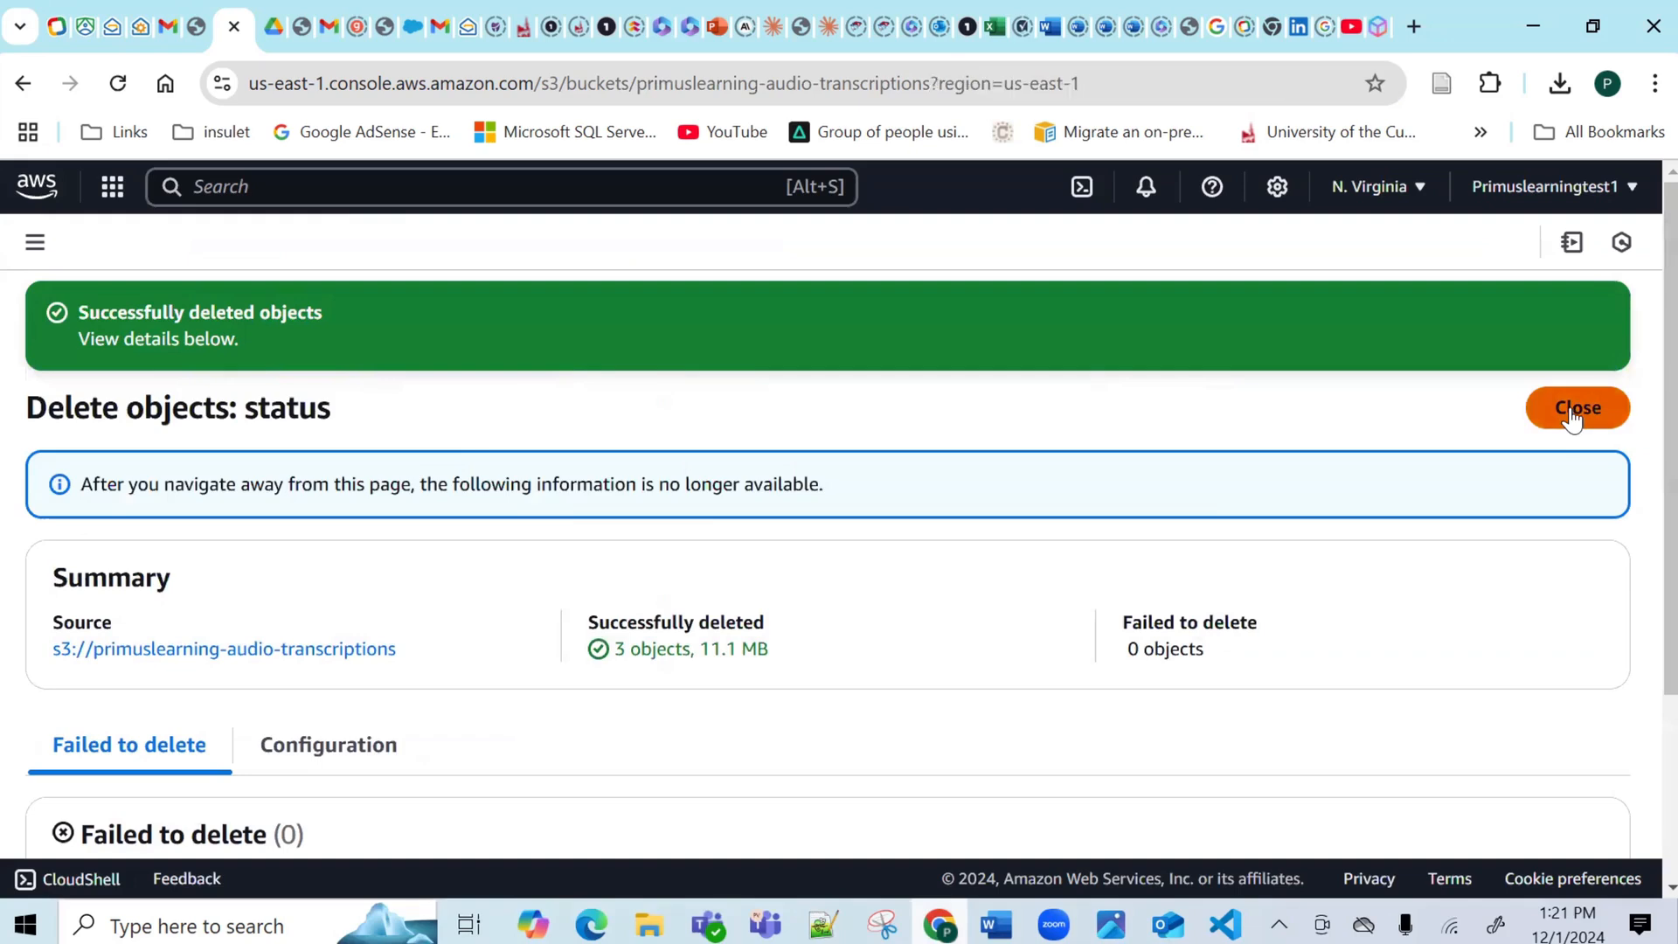